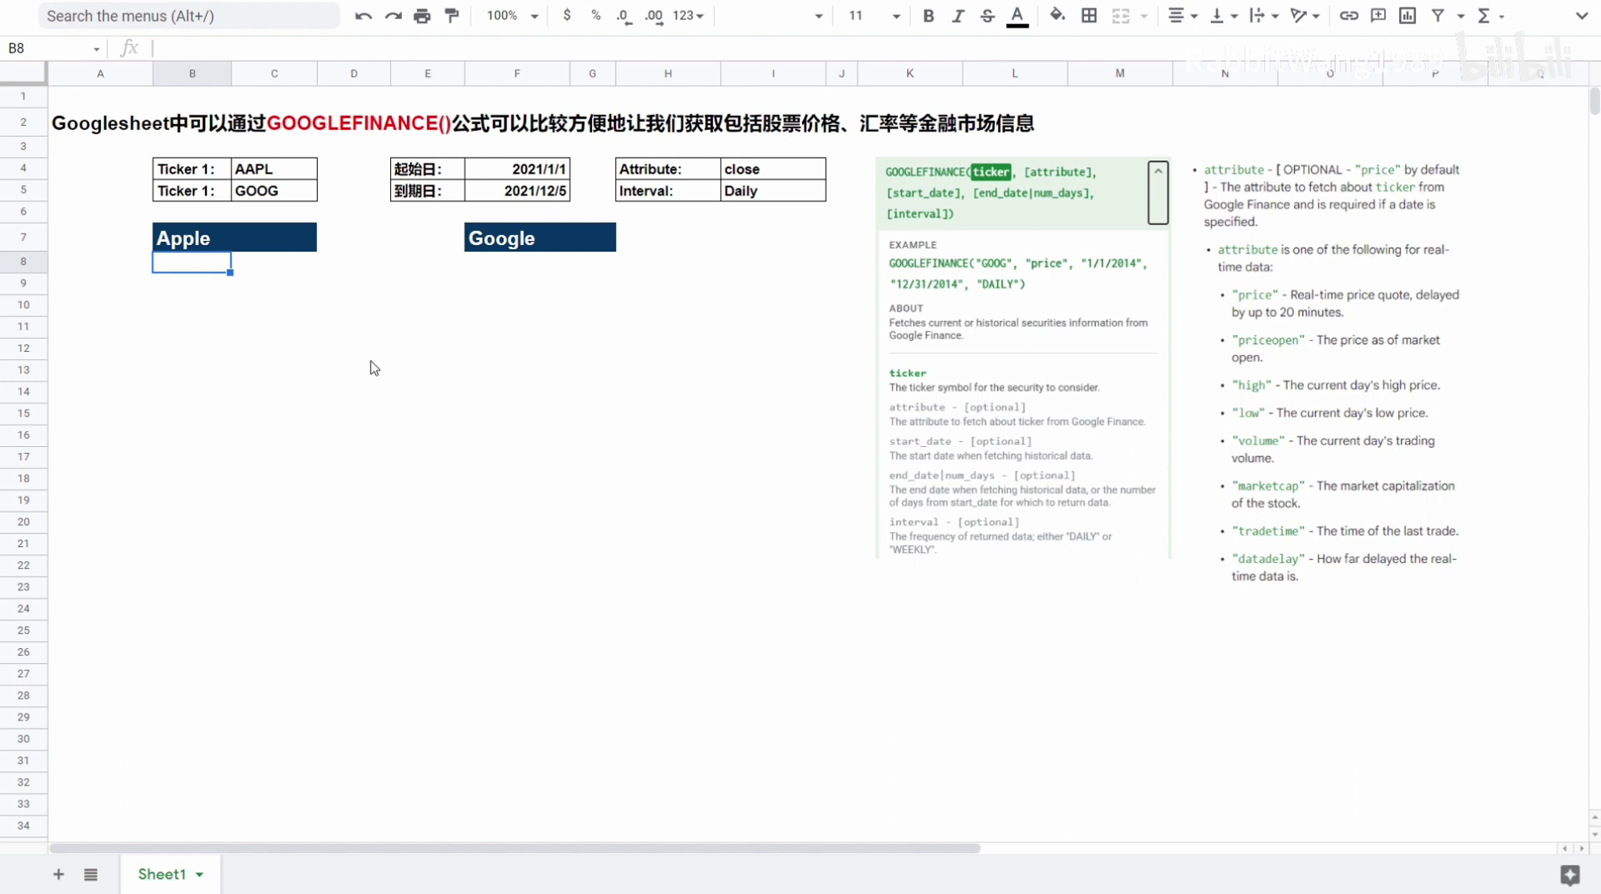
In B8, enter =GOOGLEFINANCE(C4,I4,F4,F5,I5) to load AAPL daily dates and closes.
click(226, 274)
text(=)
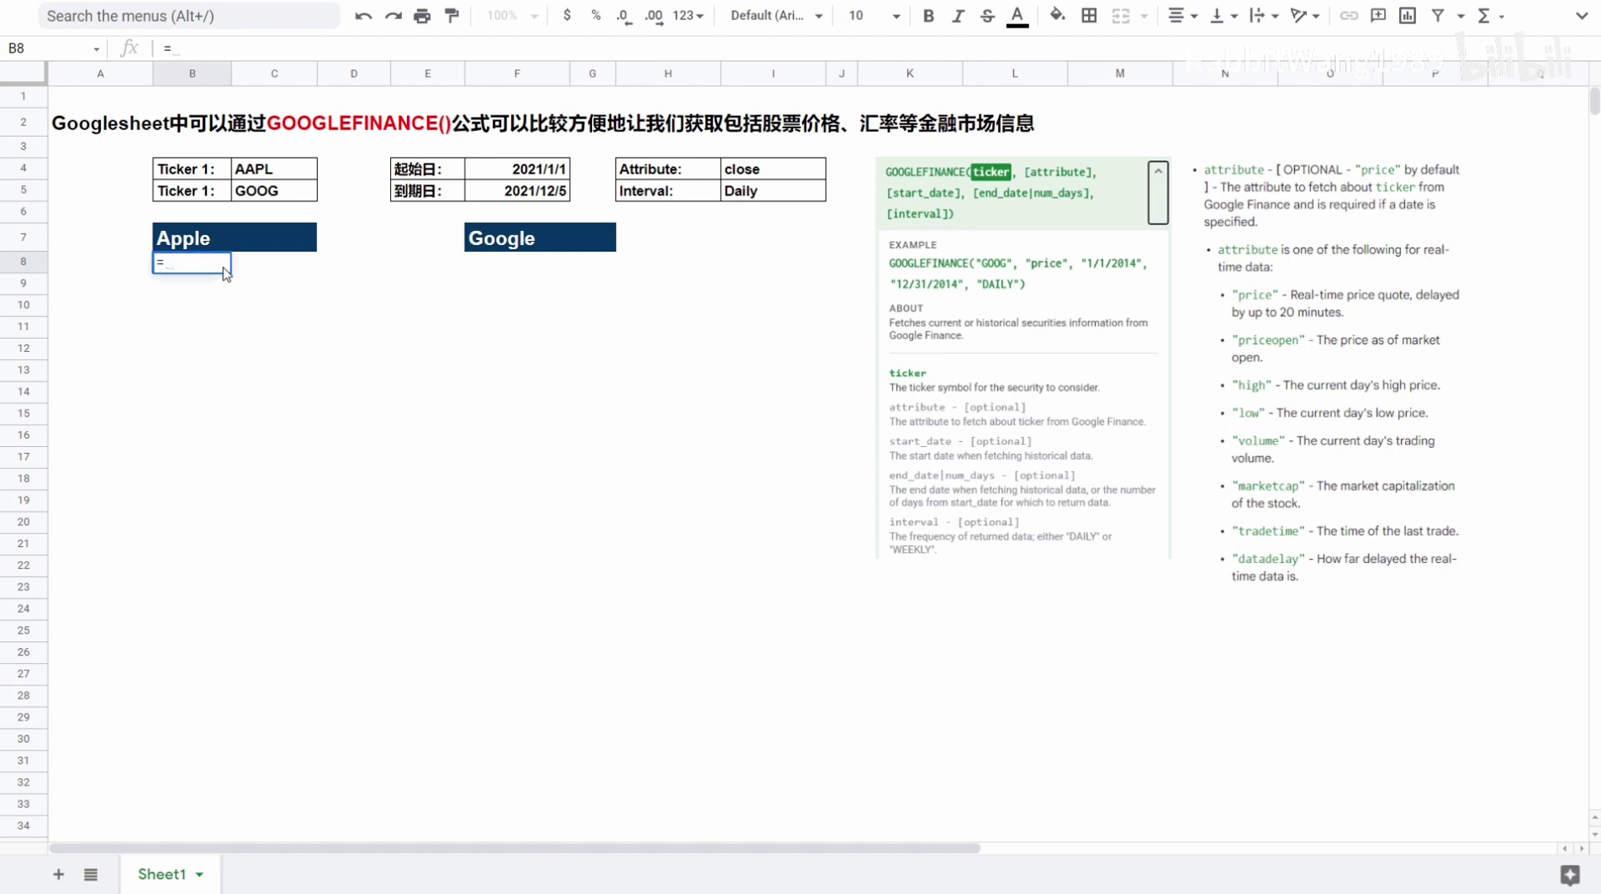
text(goog)
key(Tab)
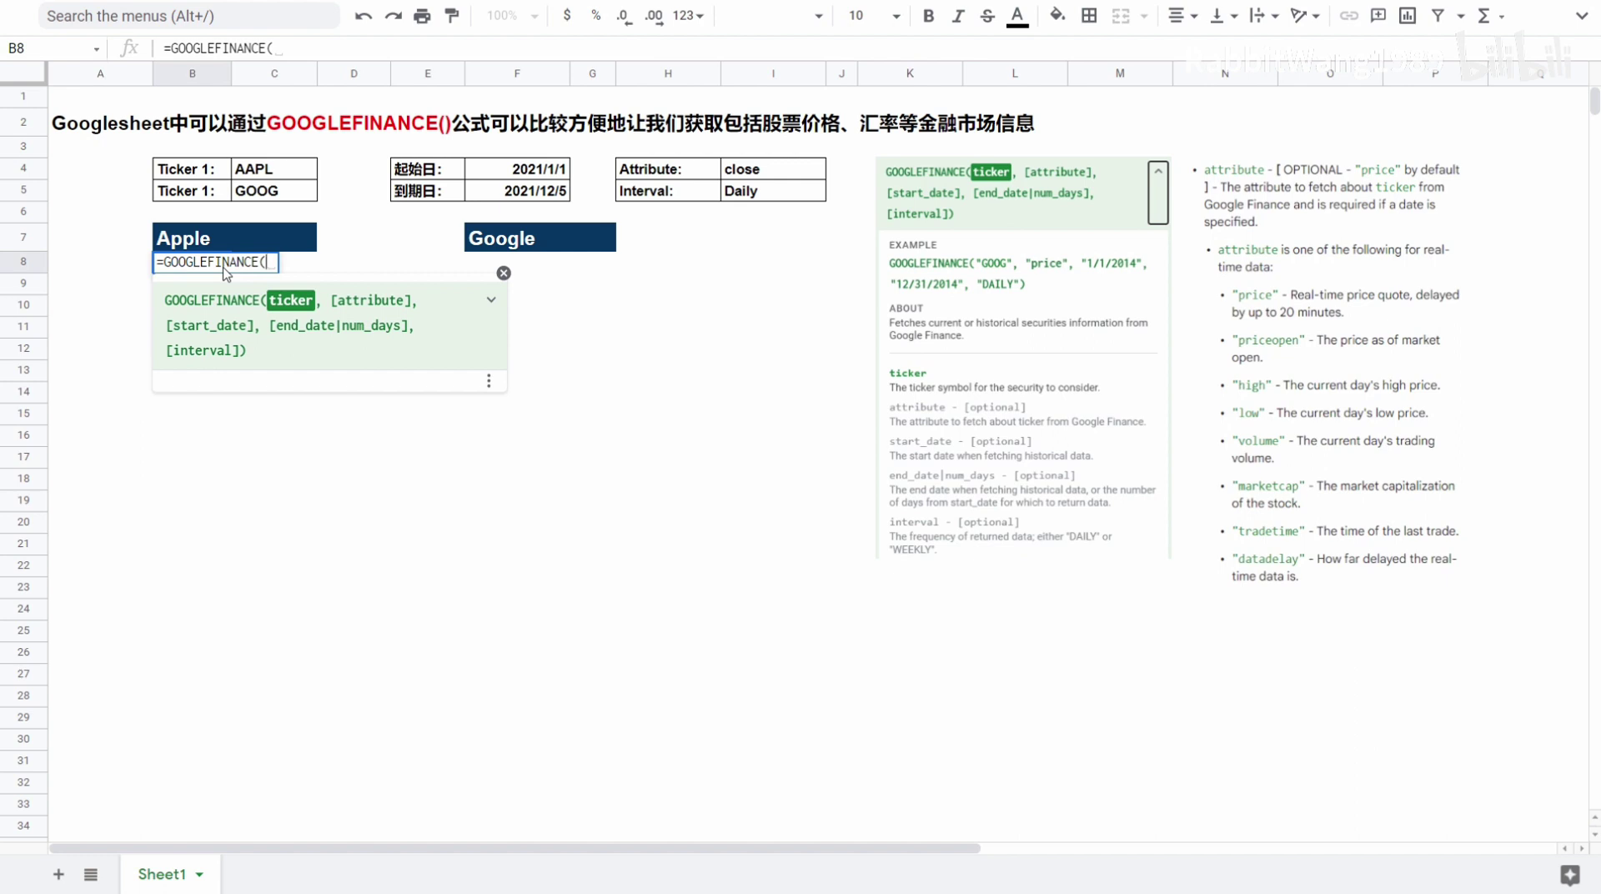
click(259, 177)
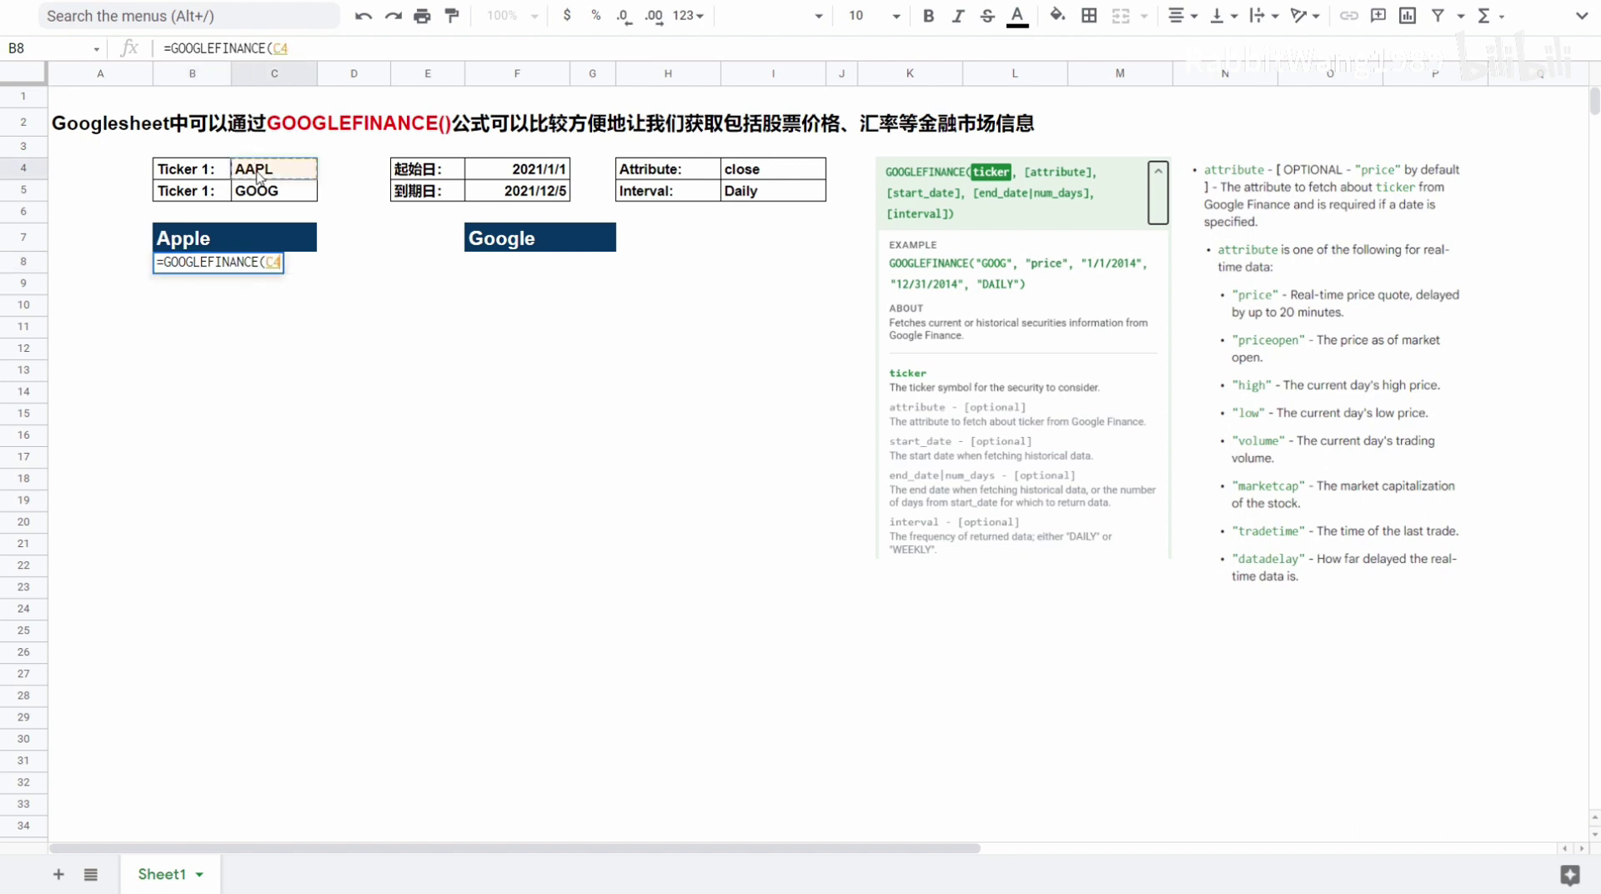
text(,)
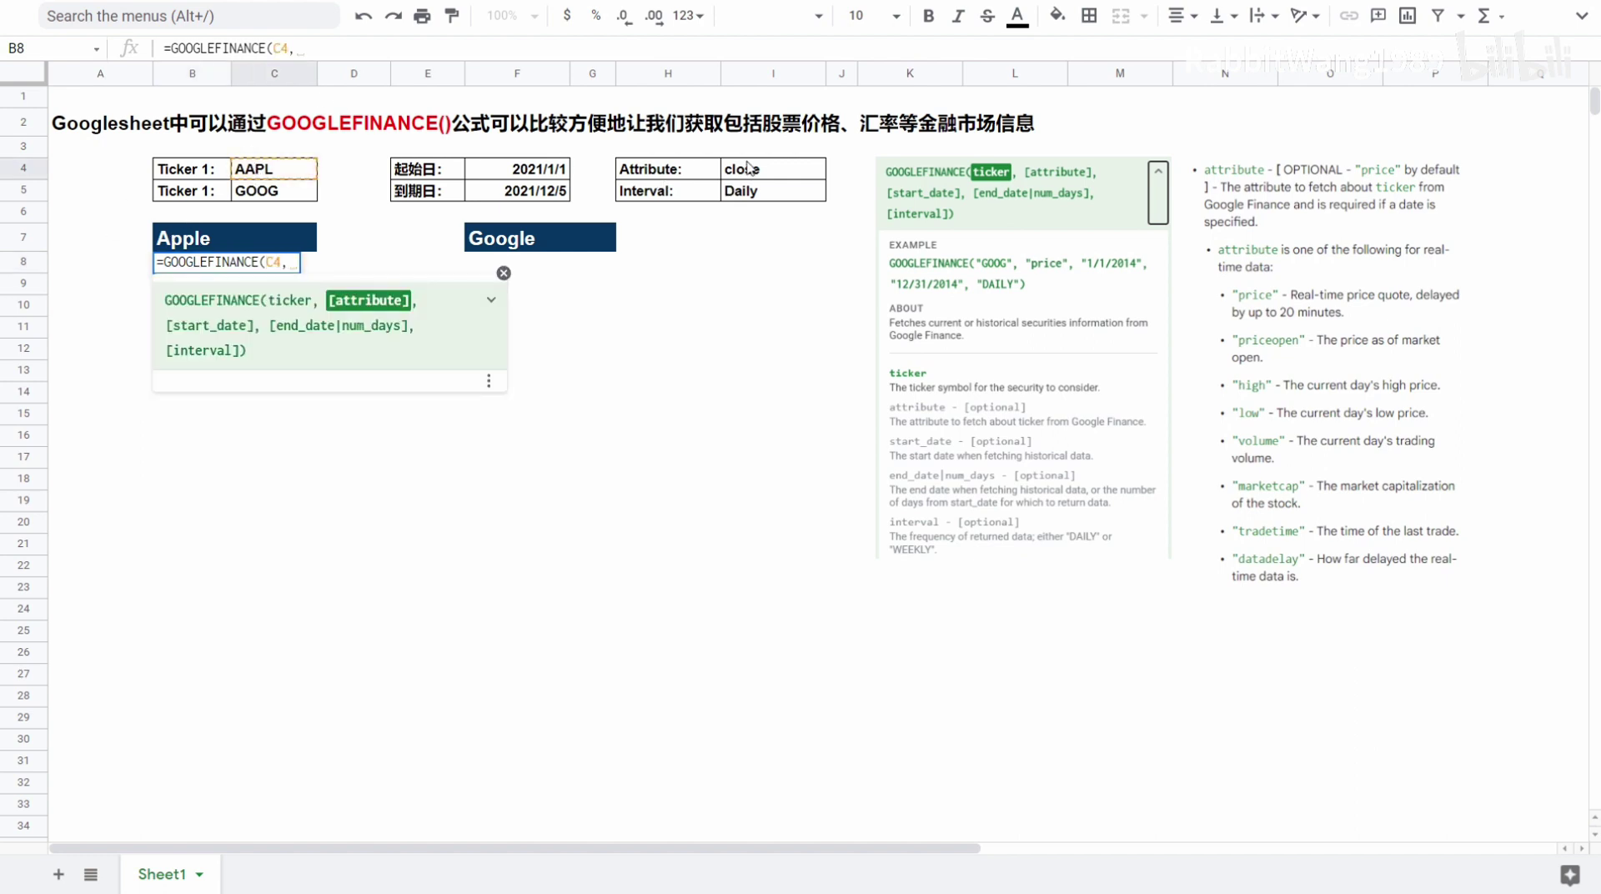
click(748, 168)
text(,)
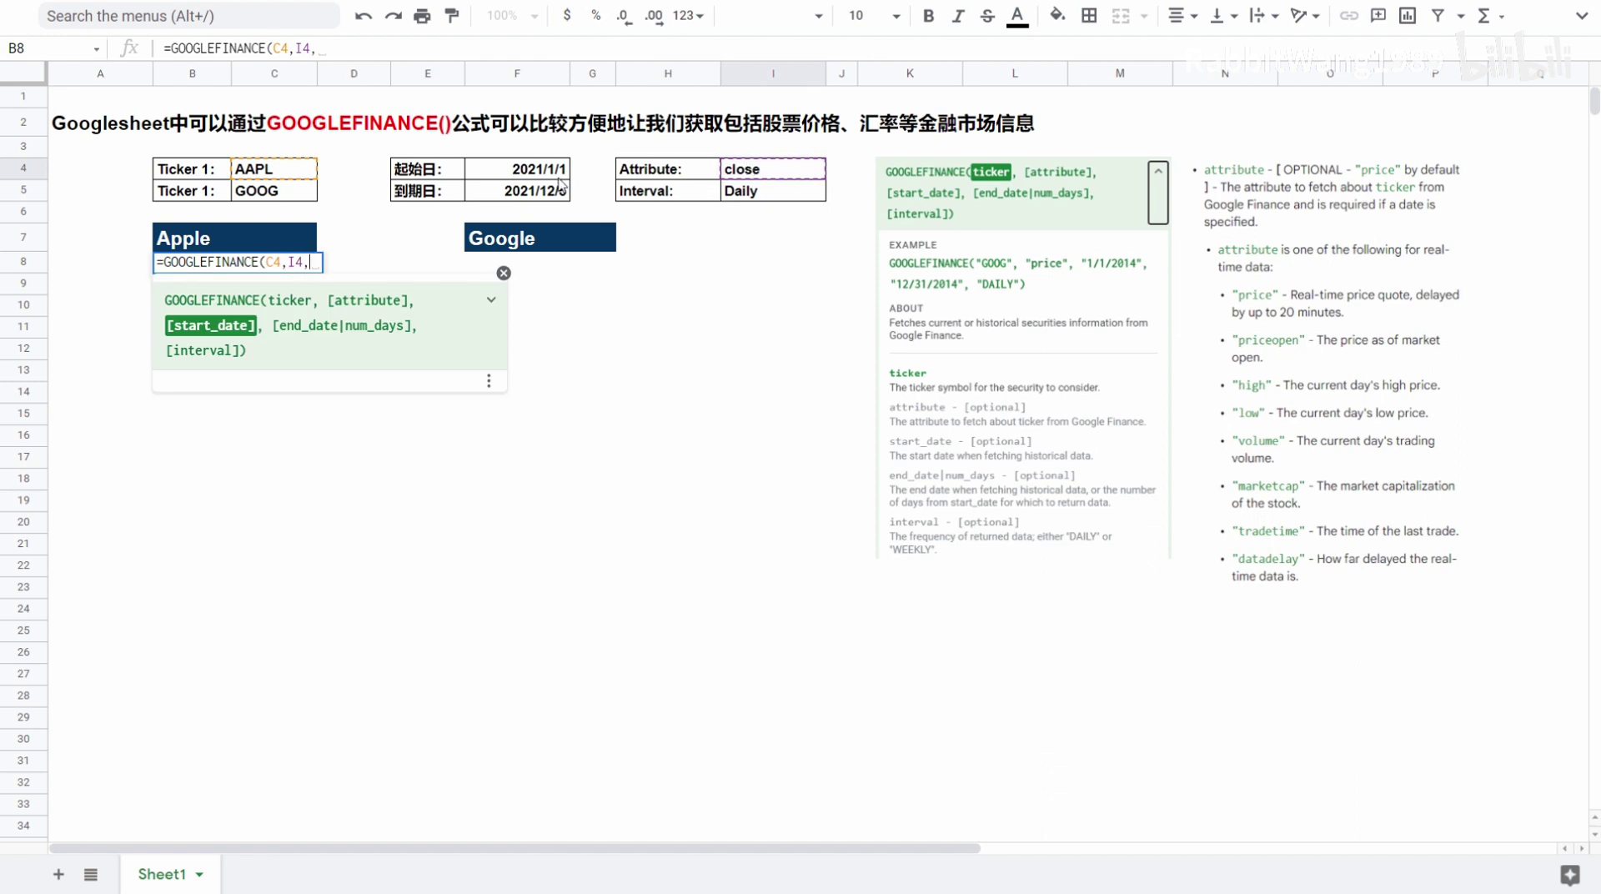
click(558, 177)
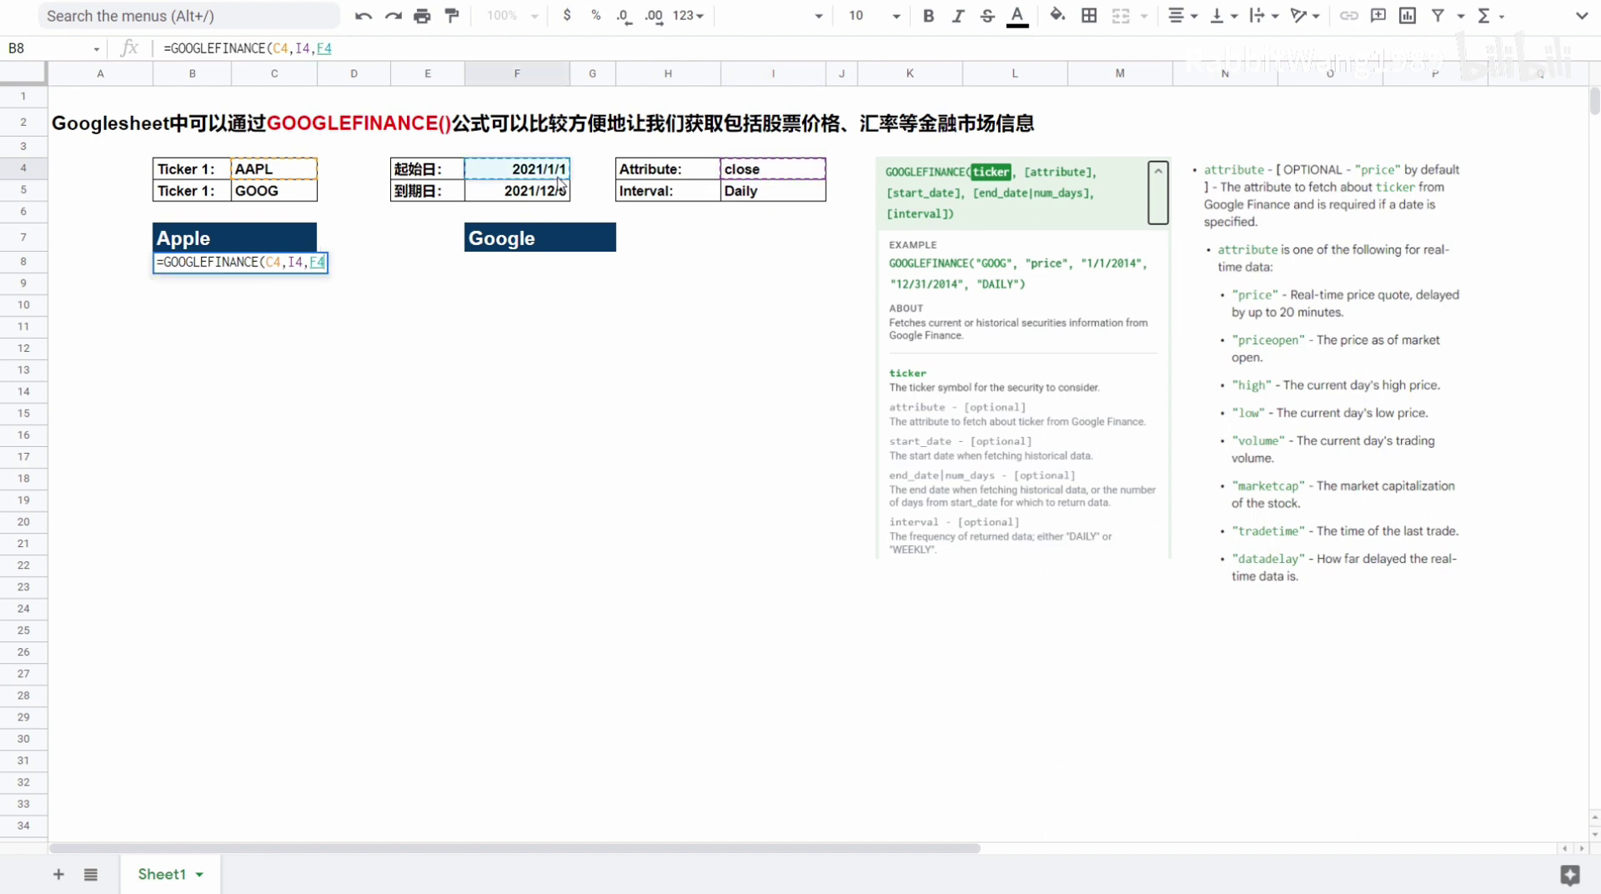
text(,)
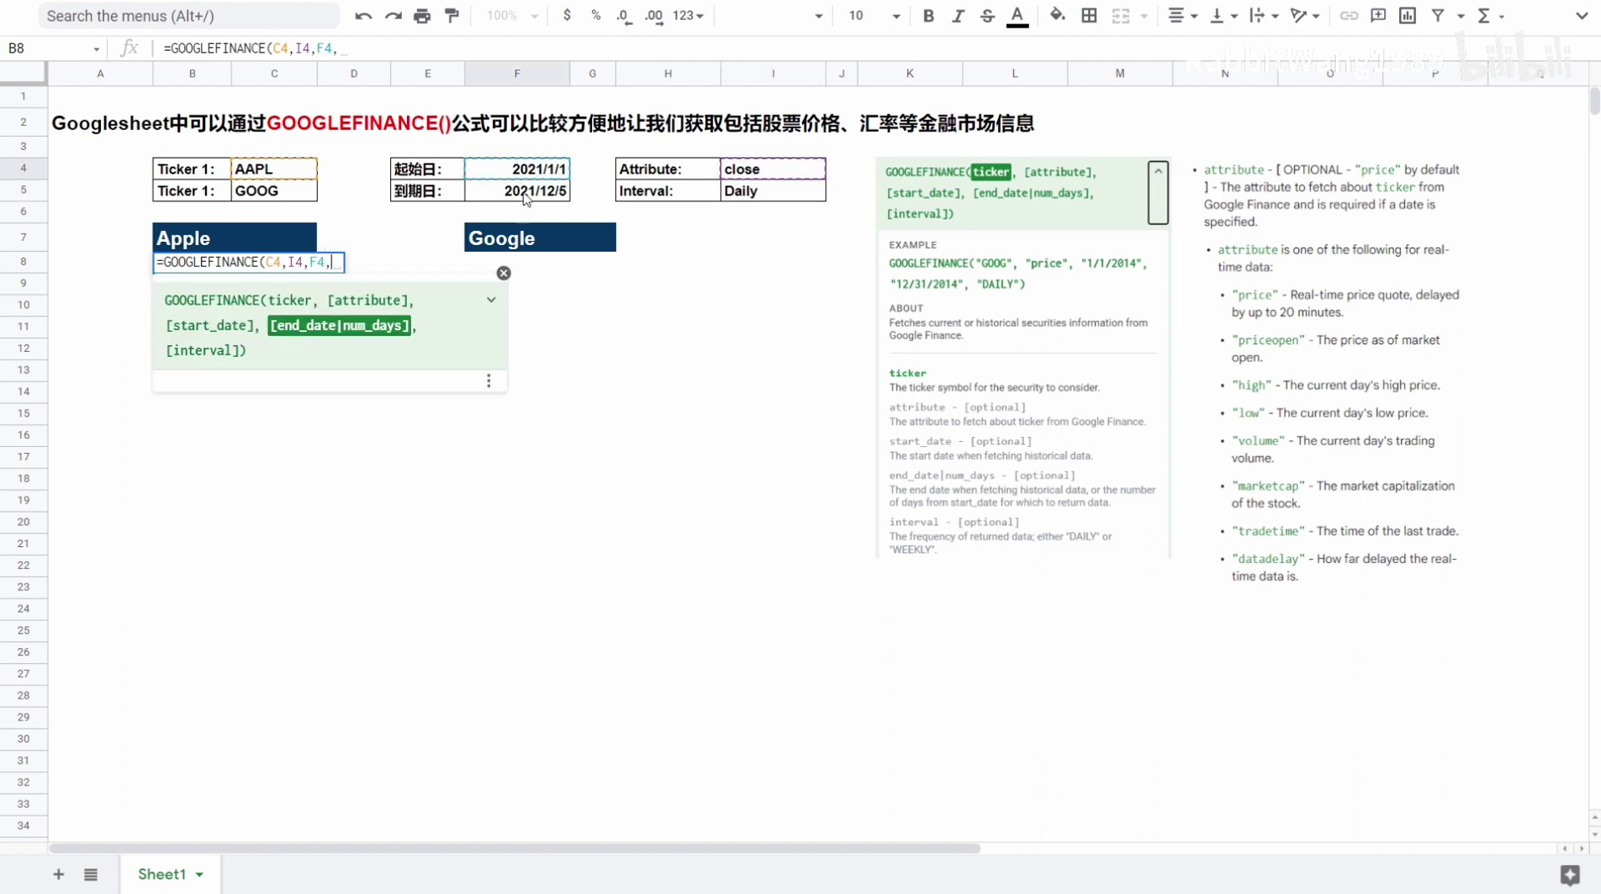
click(526, 197)
text(,)
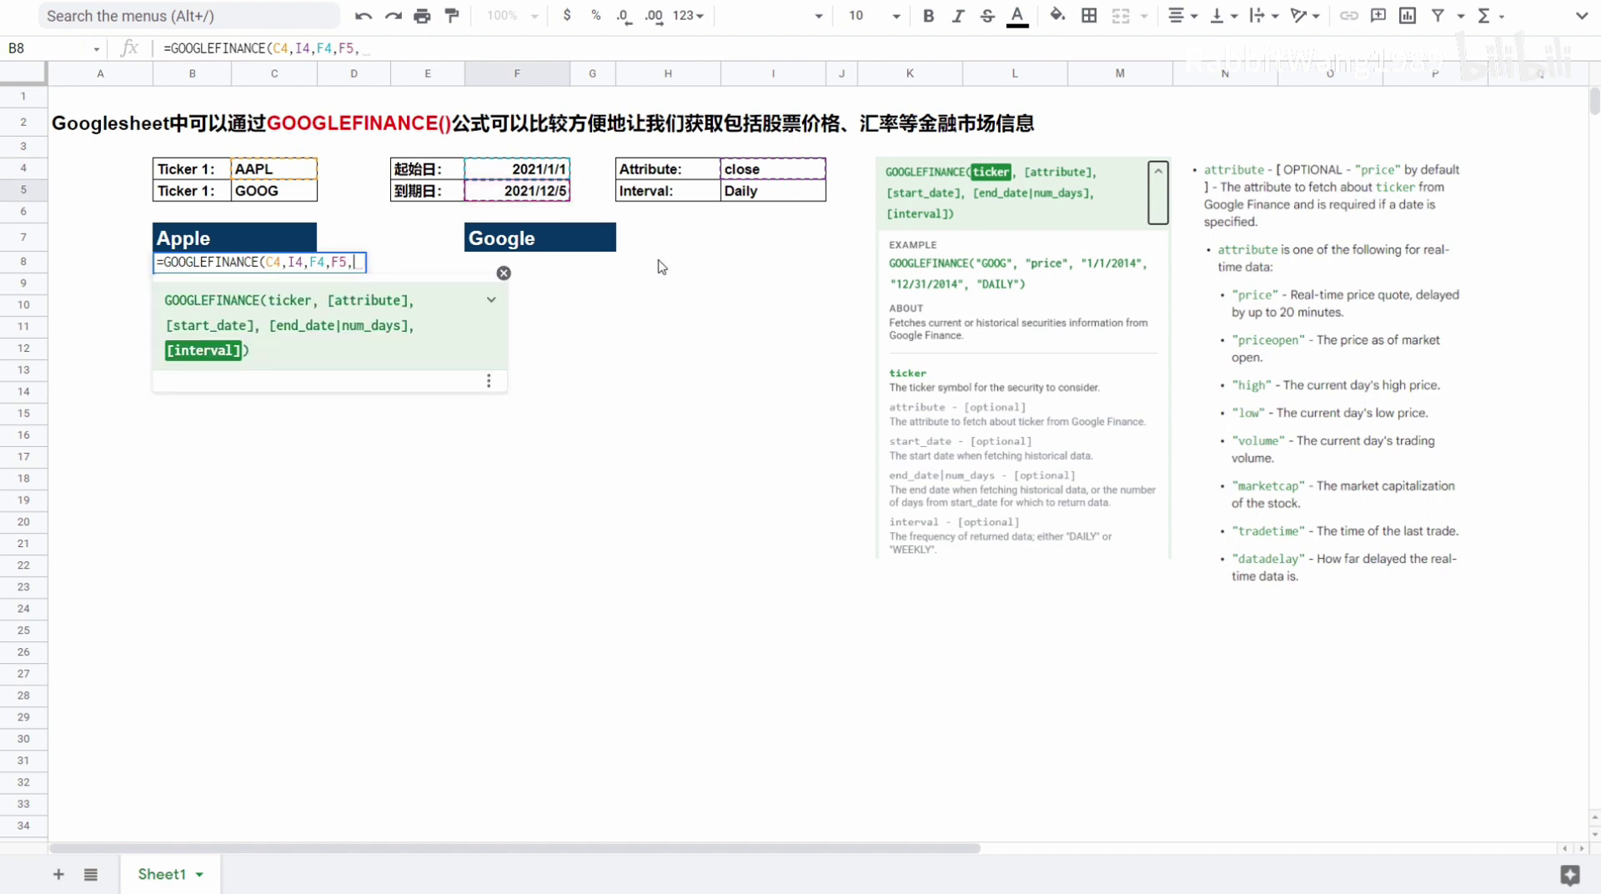
click(764, 191)
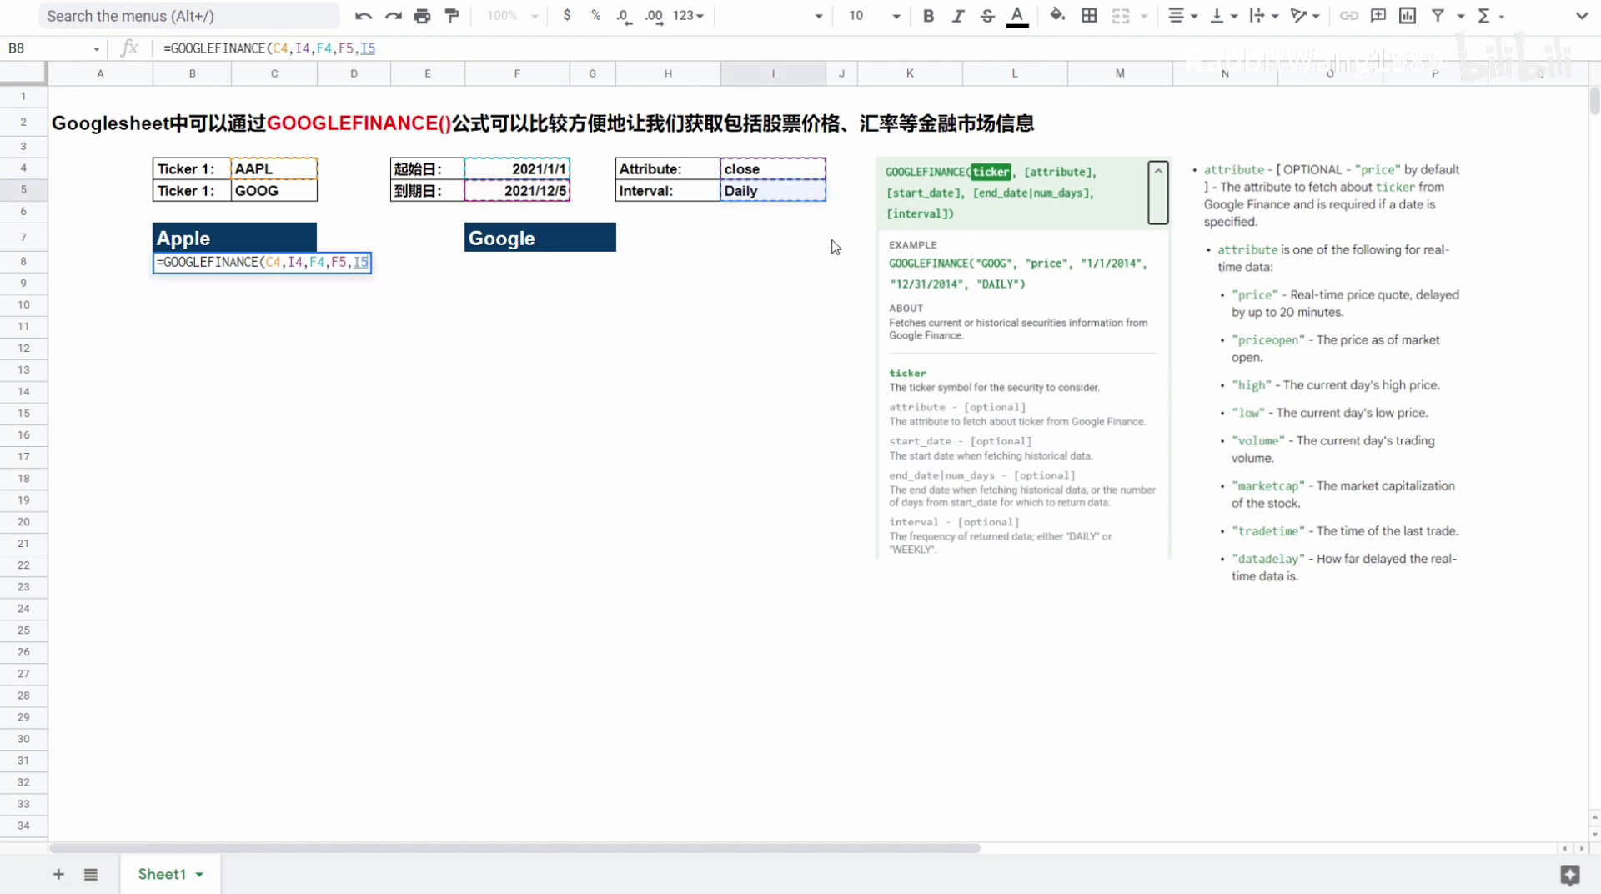
text())
key(Return)
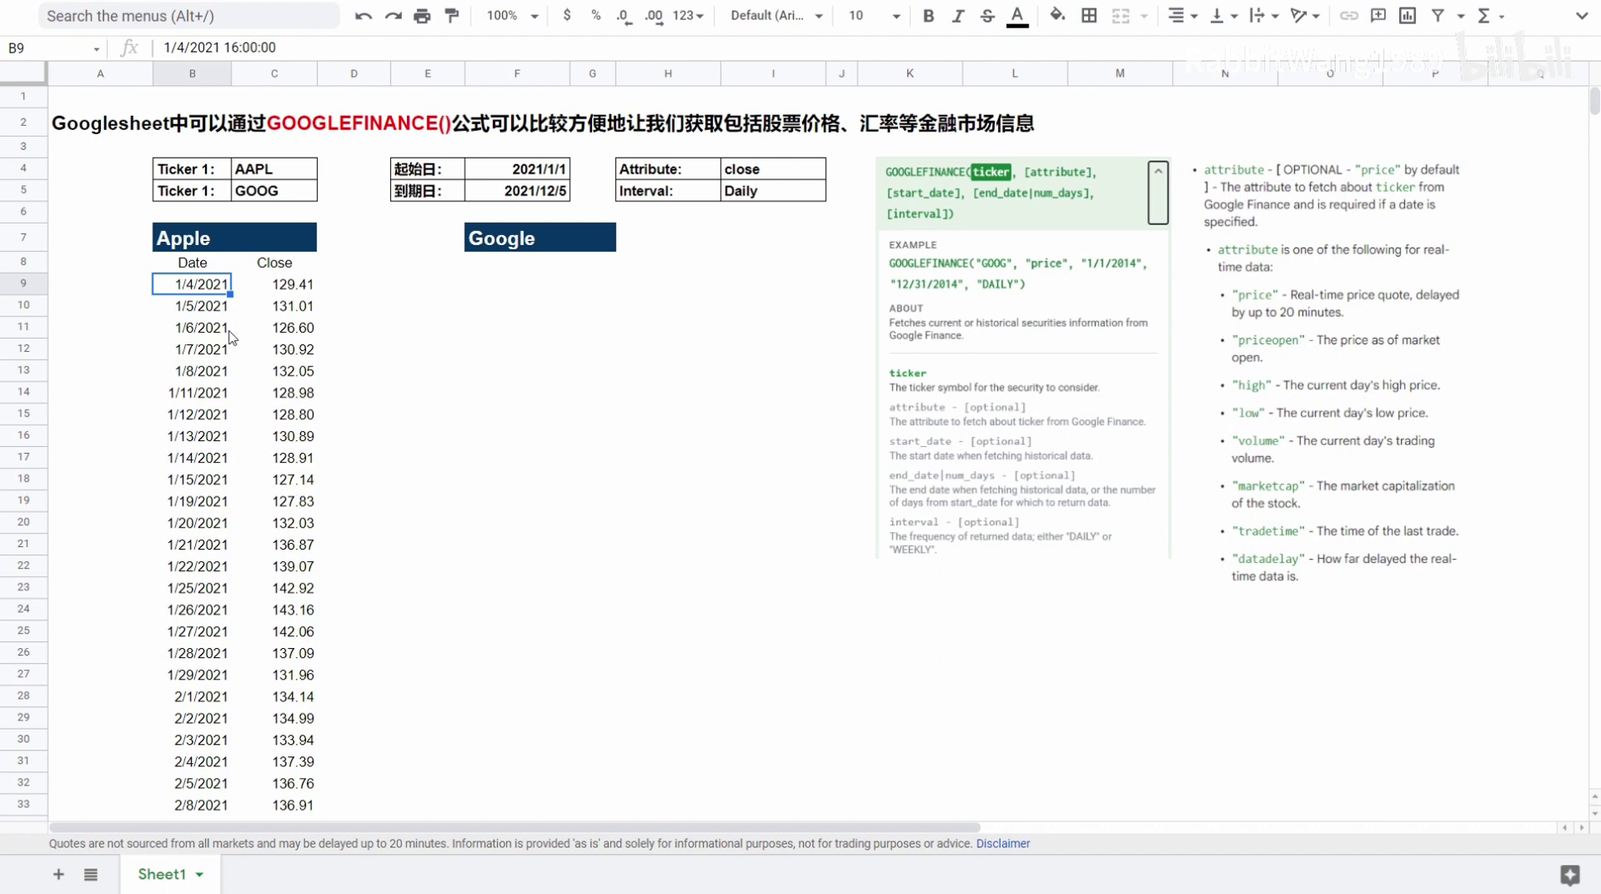
key(ctrl+Down)
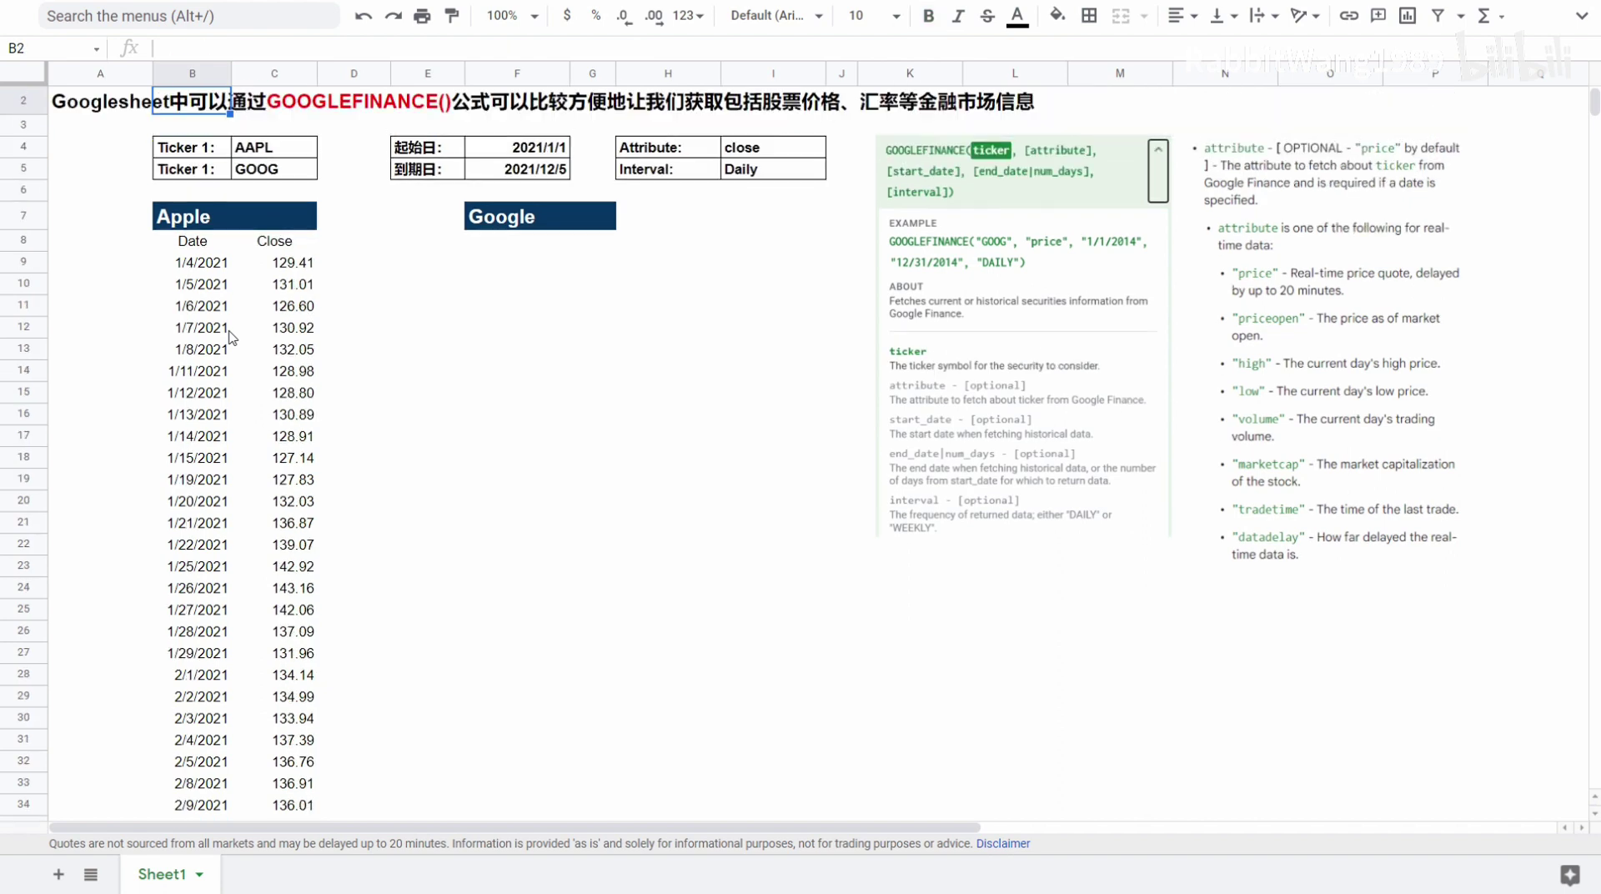
key(Right)
key(Down)
key(Down)
key(Down)
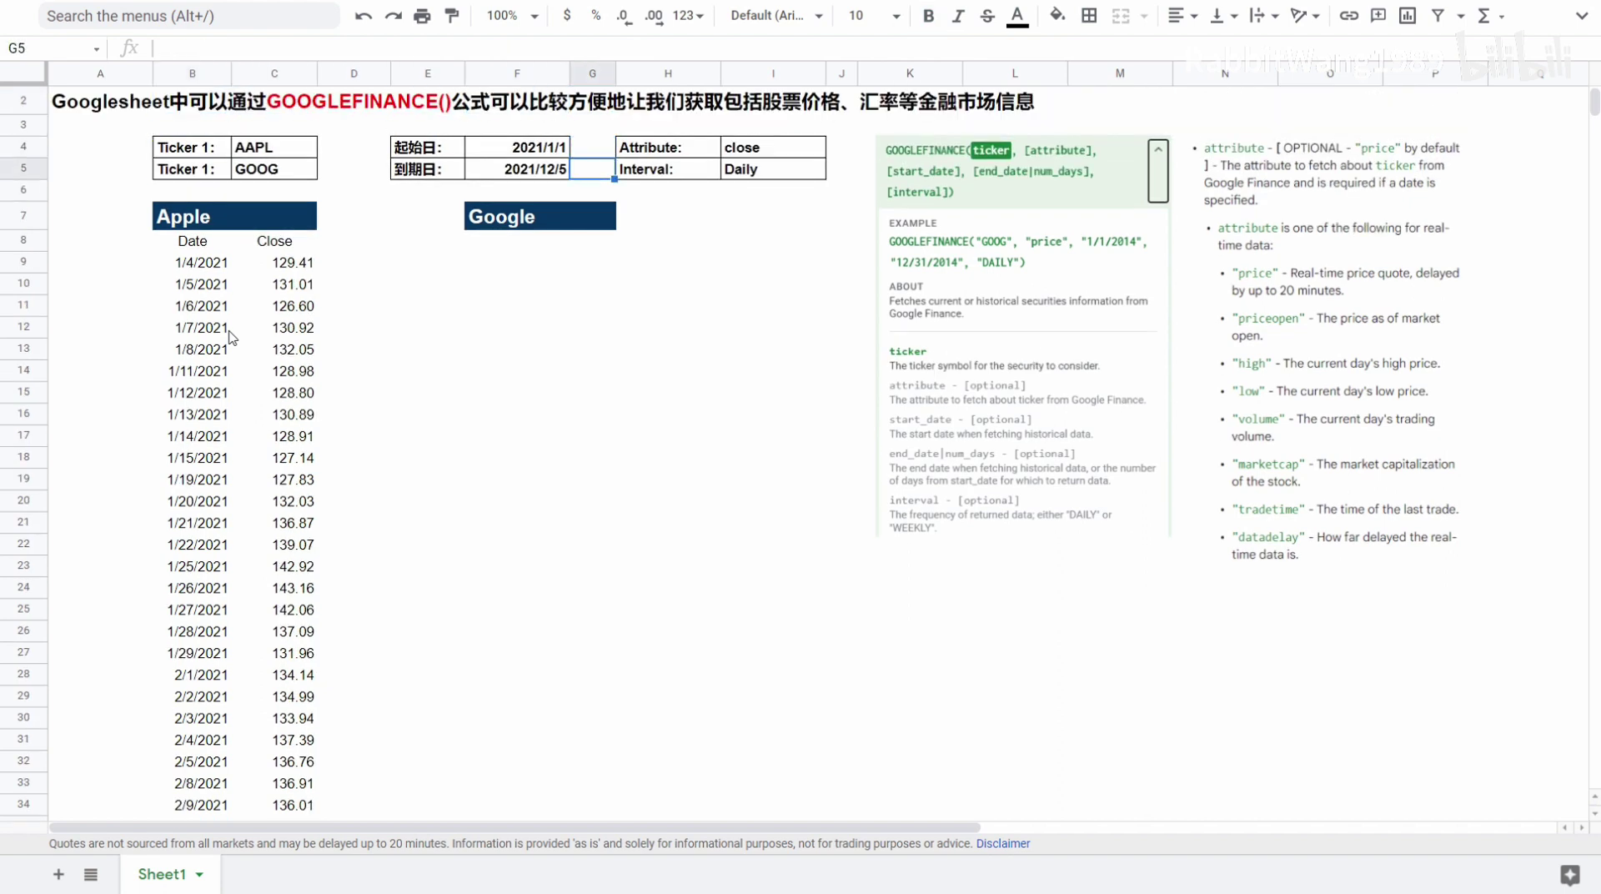
text(1/)
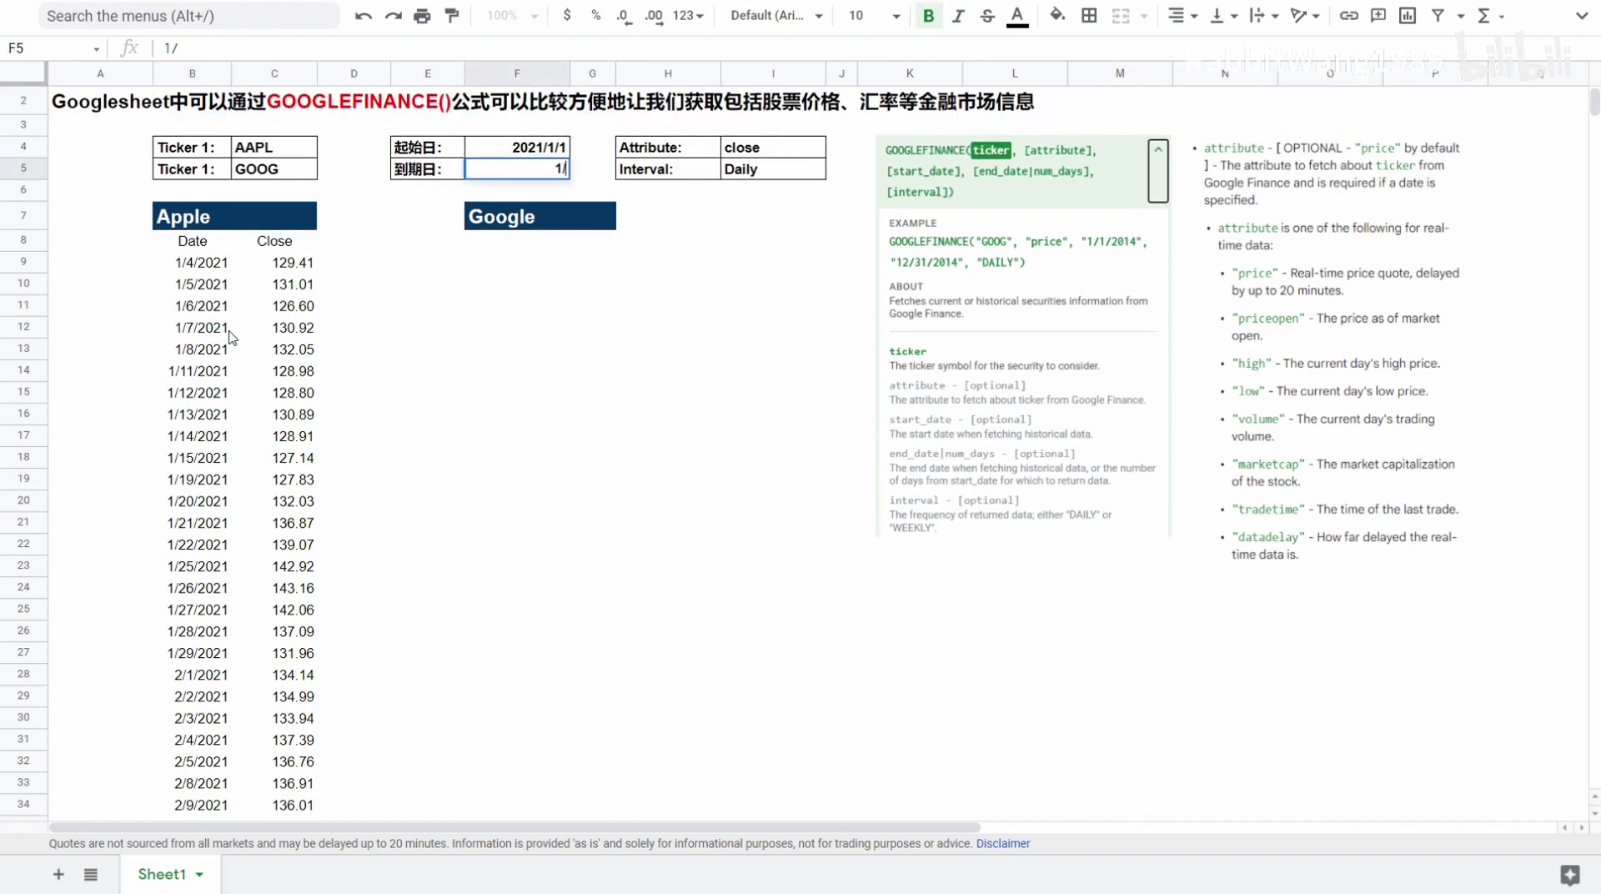
text(10)
key(Return)
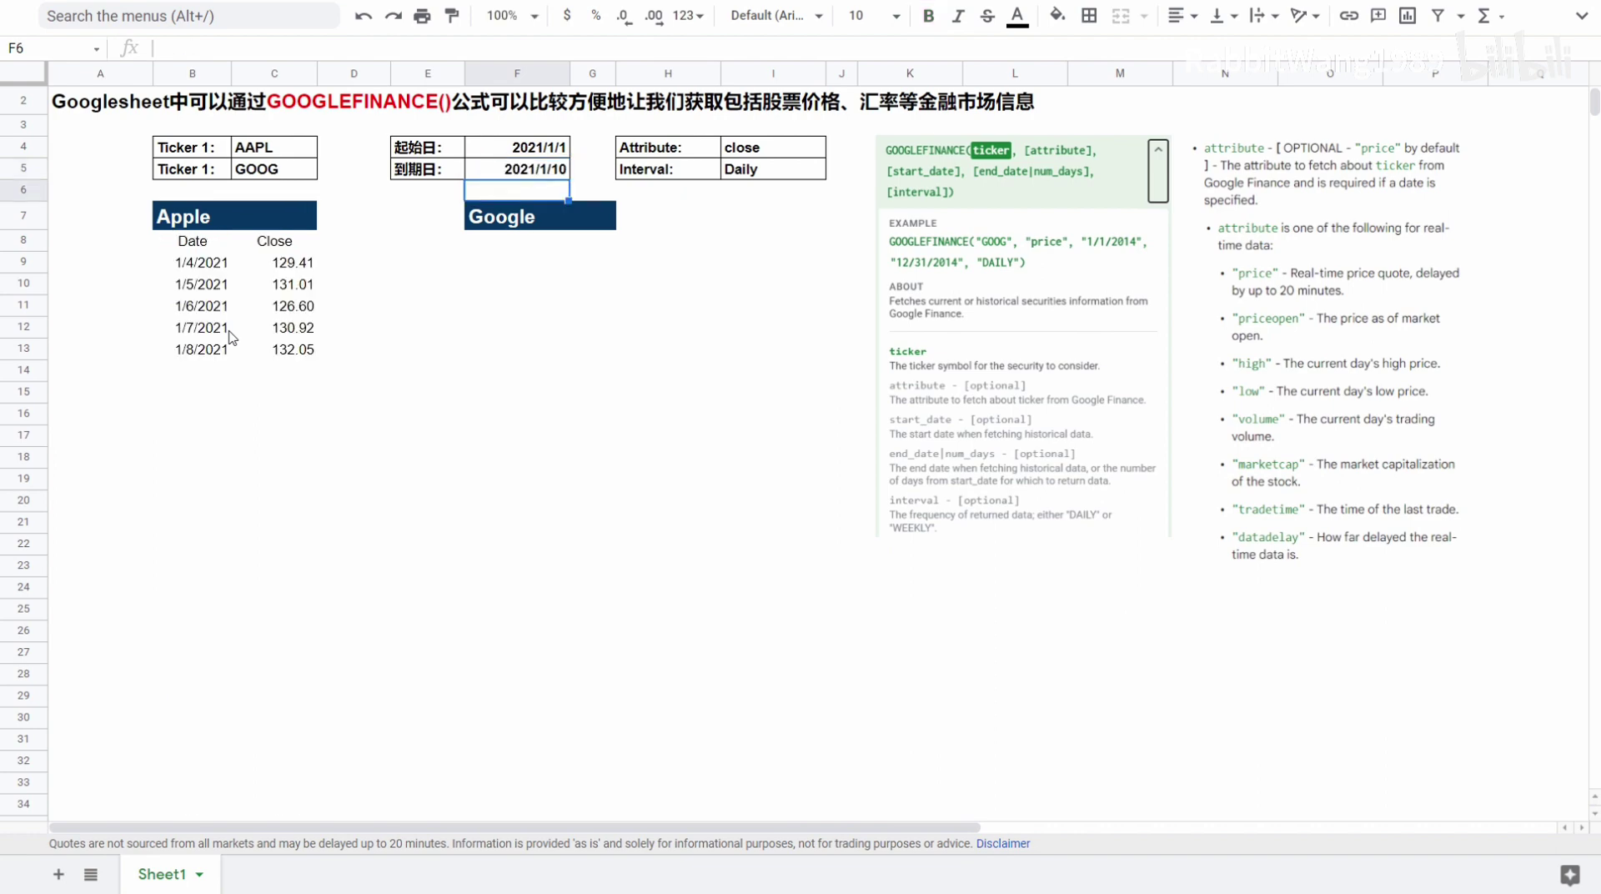
key(Up)
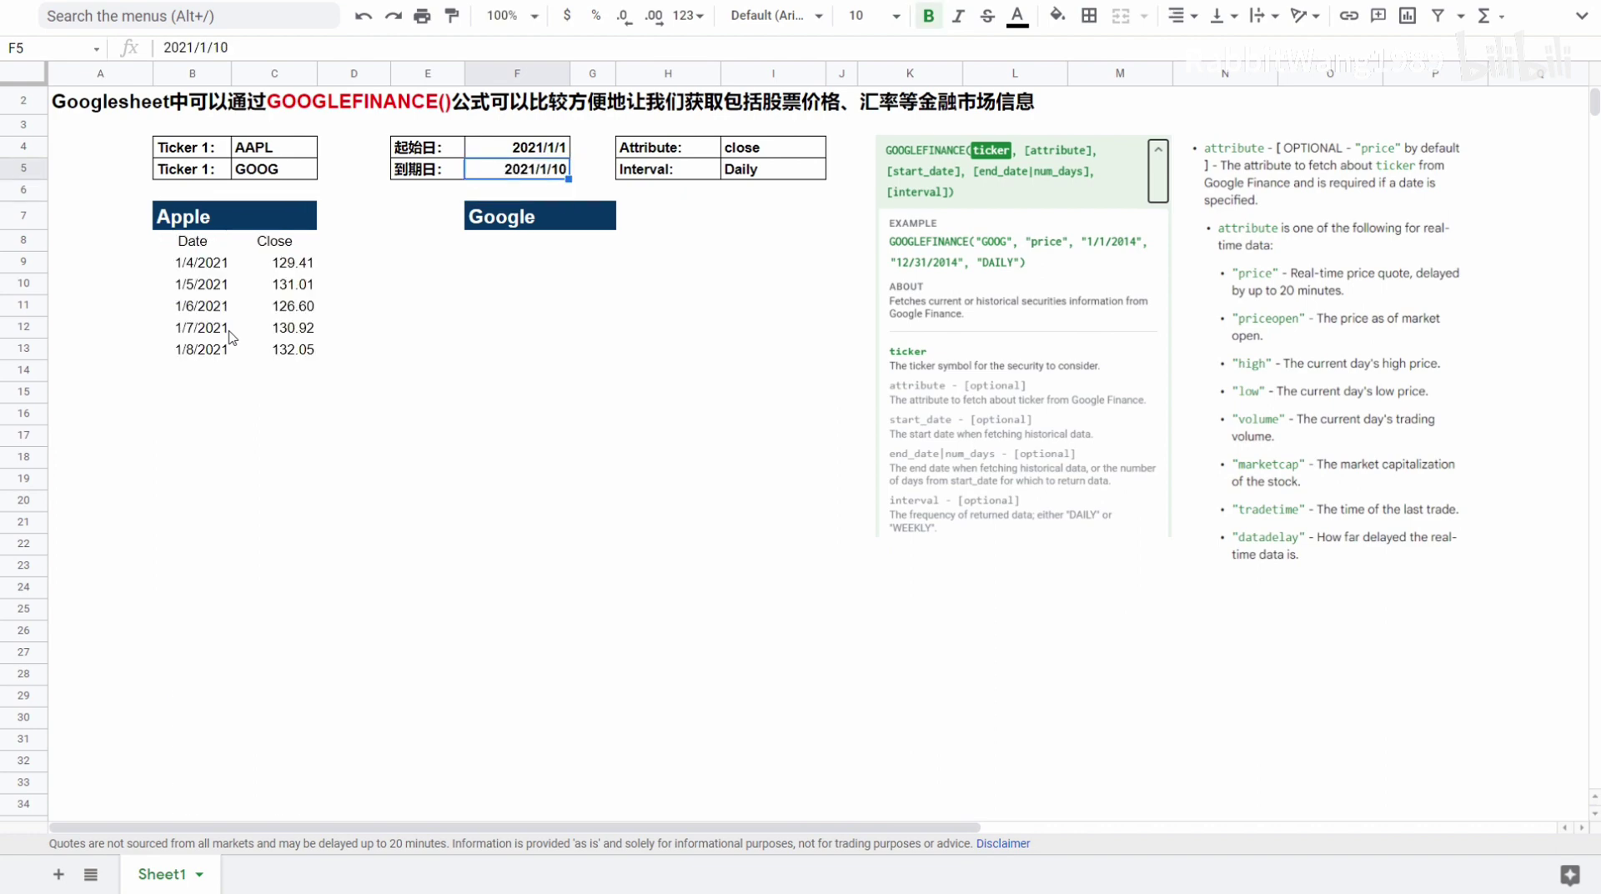
key(ctrl+z)
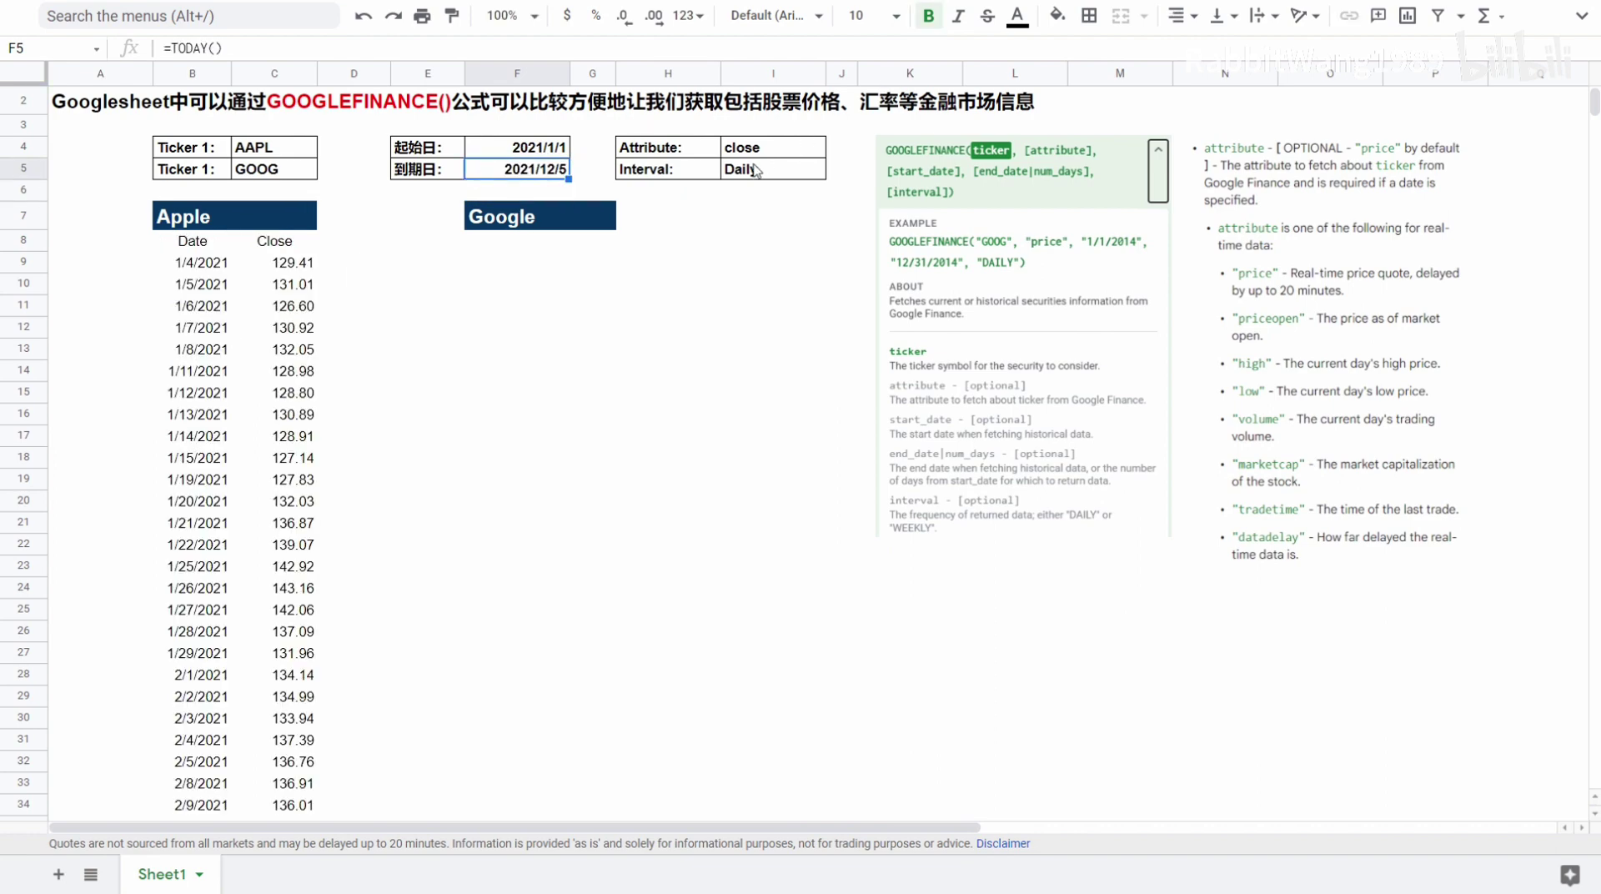
click(807, 151)
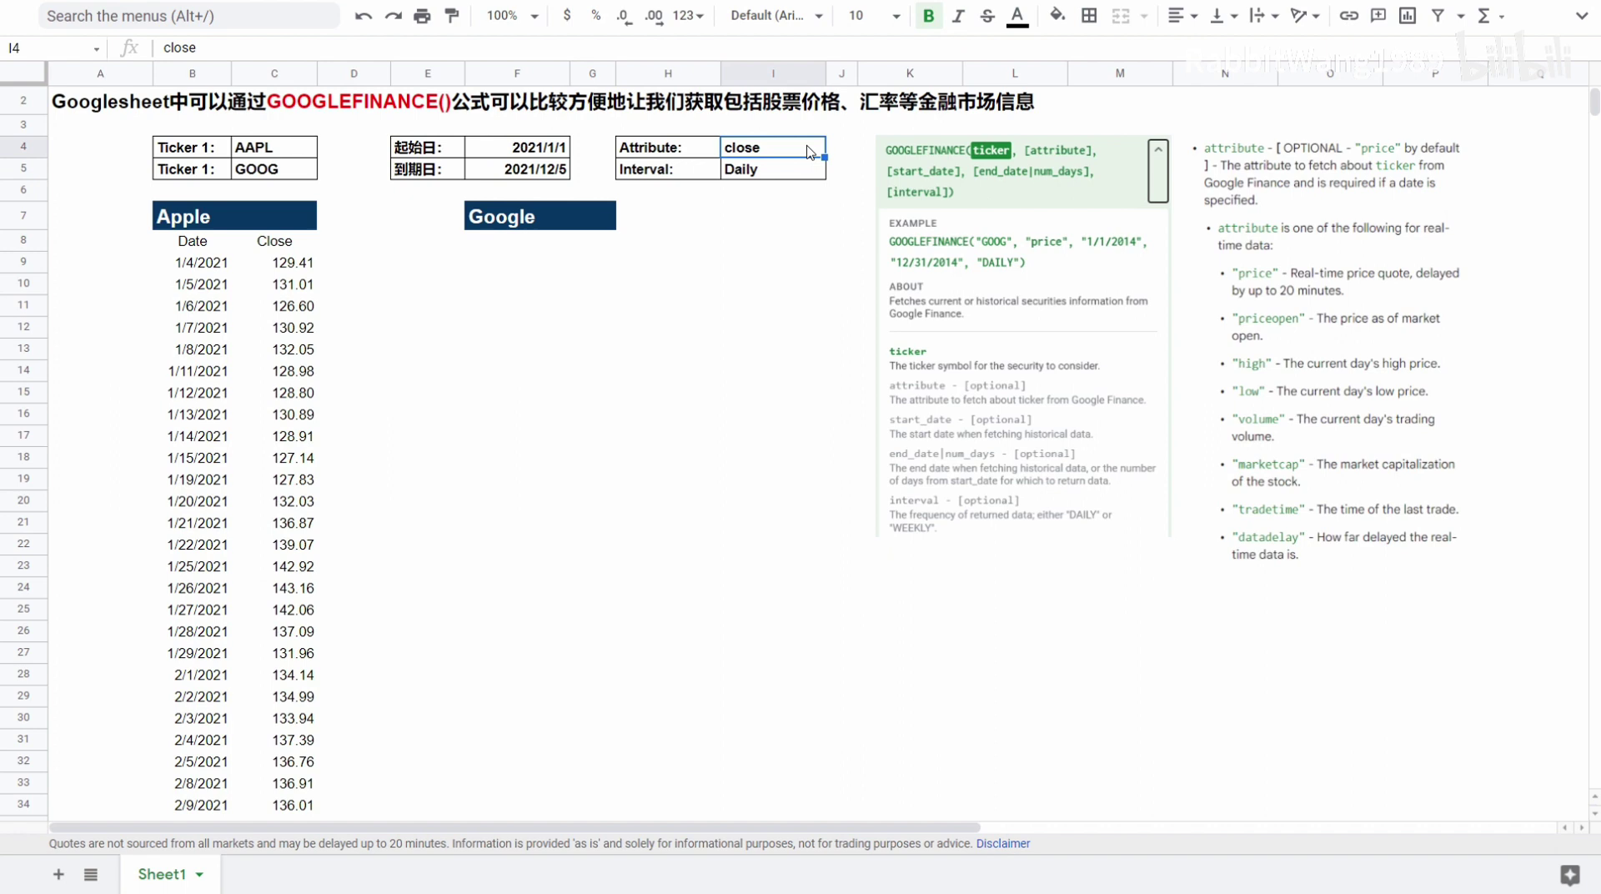
double_click(807, 152)
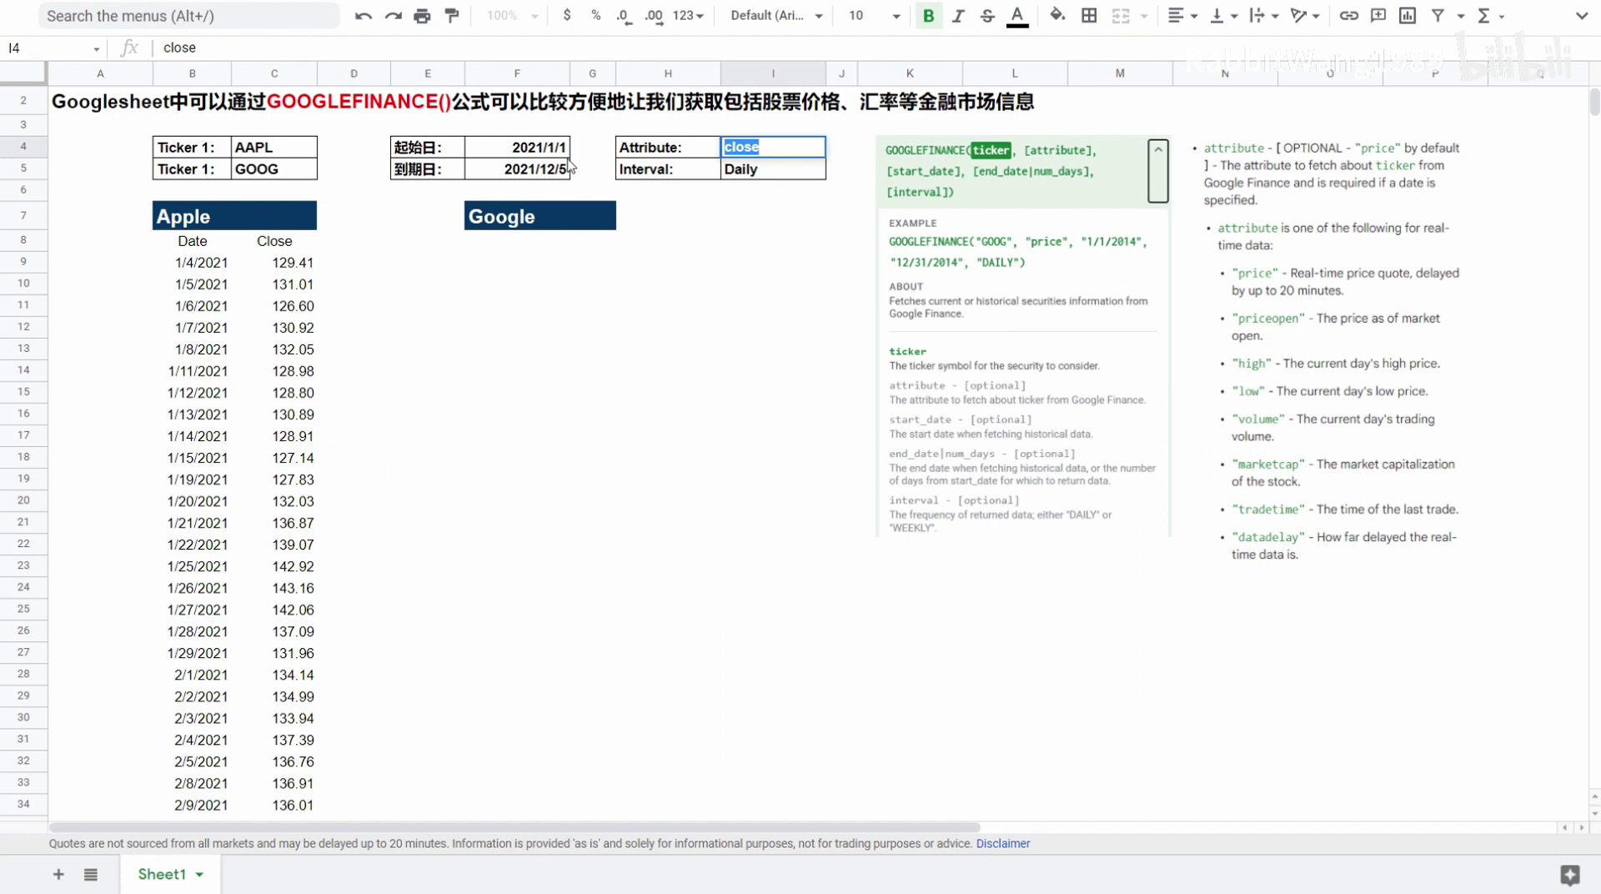
text(open)
key(Return)
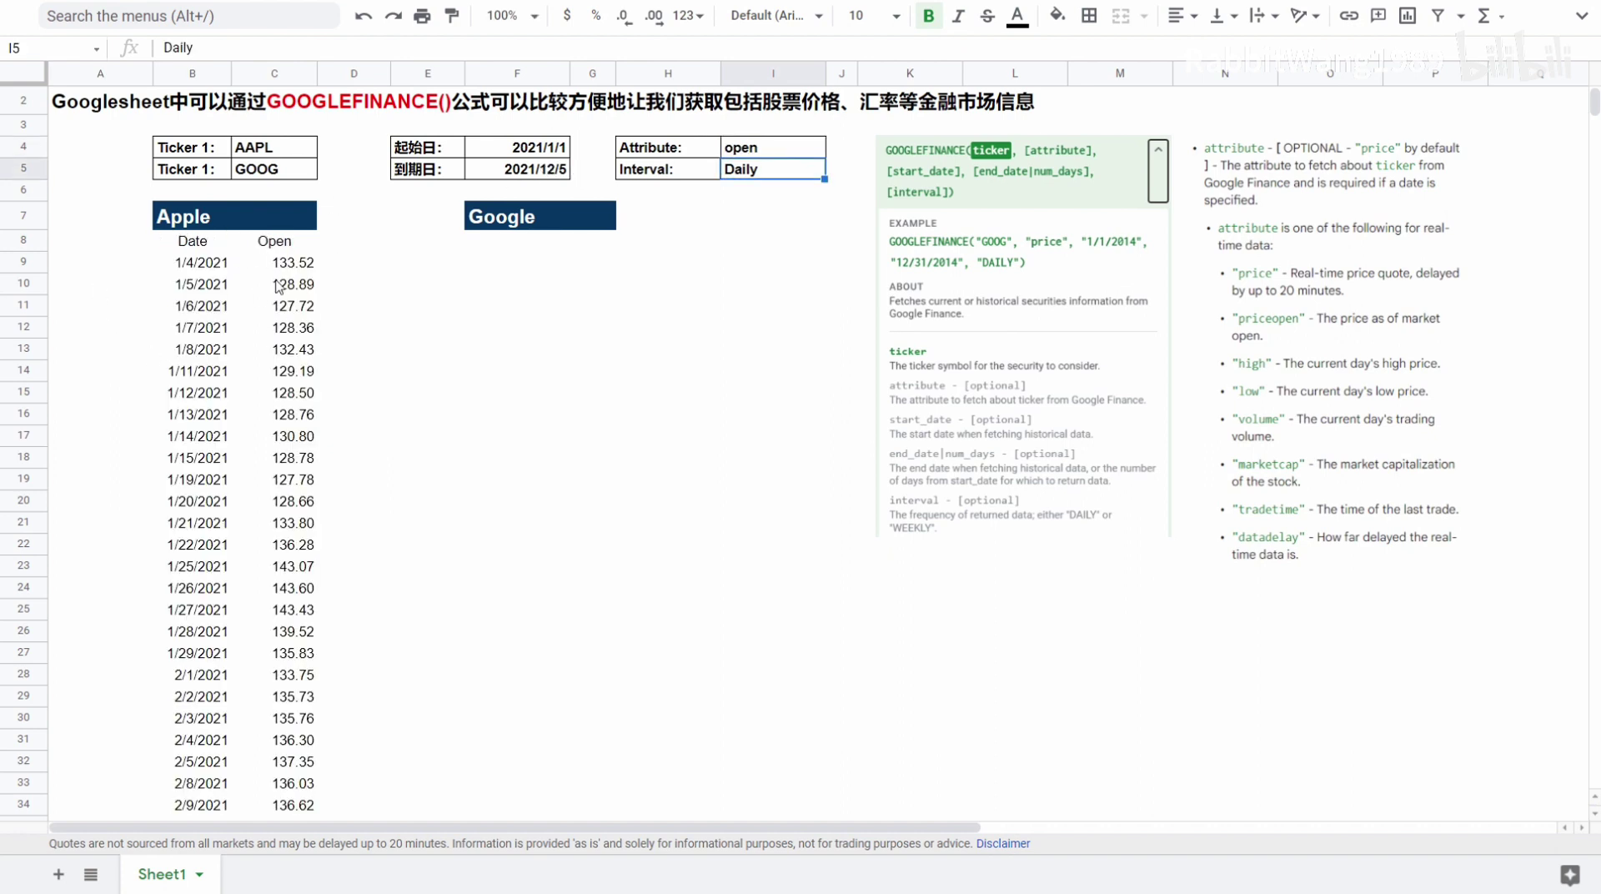
double_click(733, 149)
text(co)
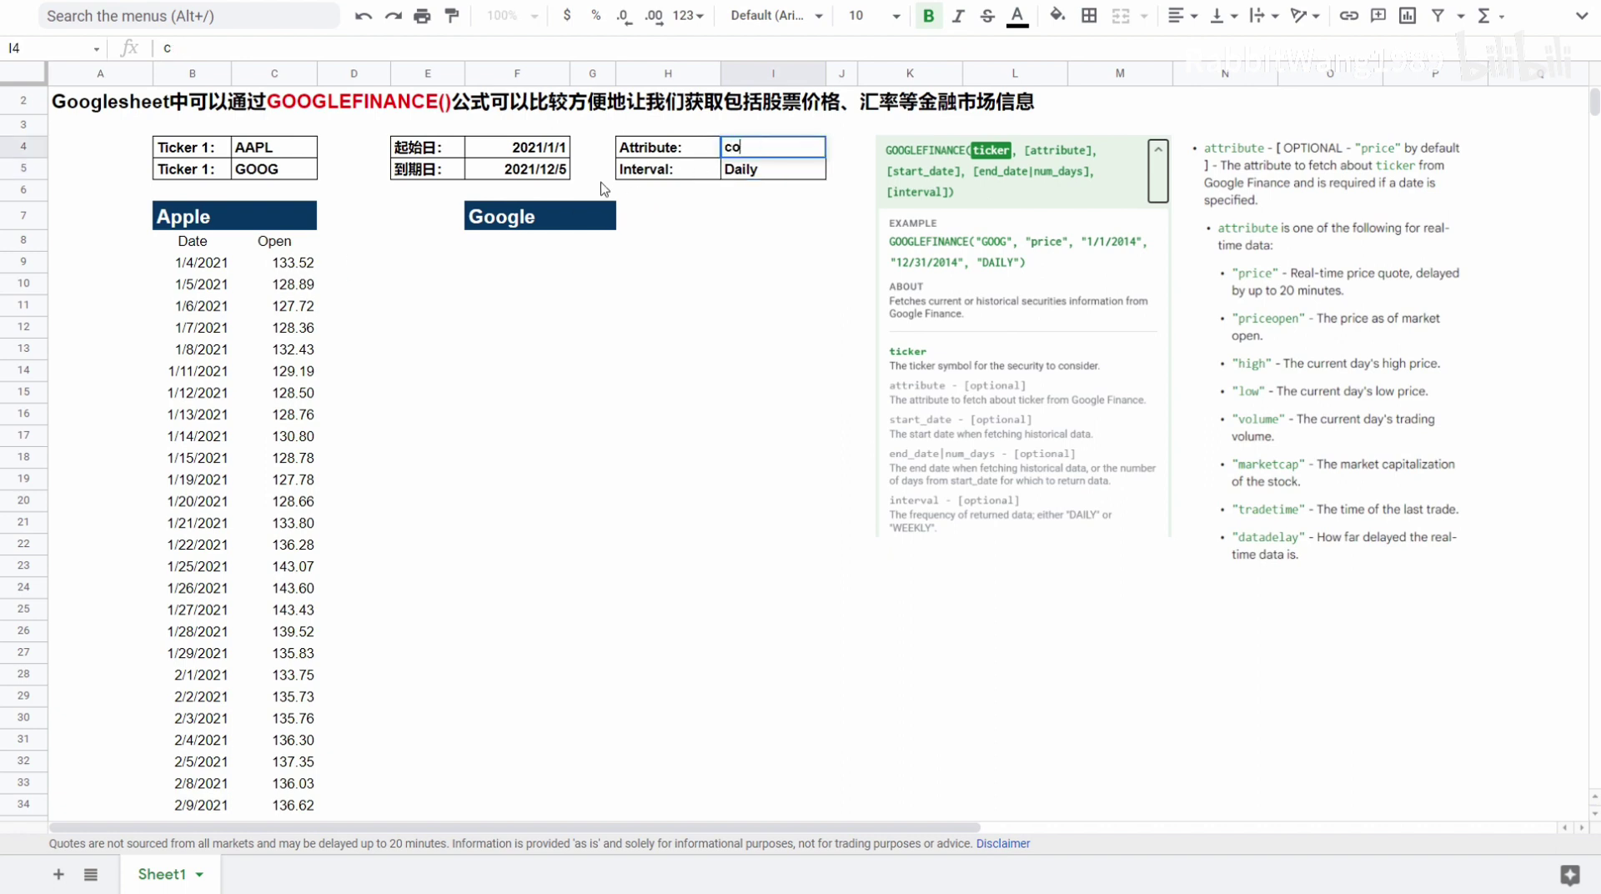
text(lse)
key(Return)
key(Left)
key(Left)
key(Left)
key(Left)
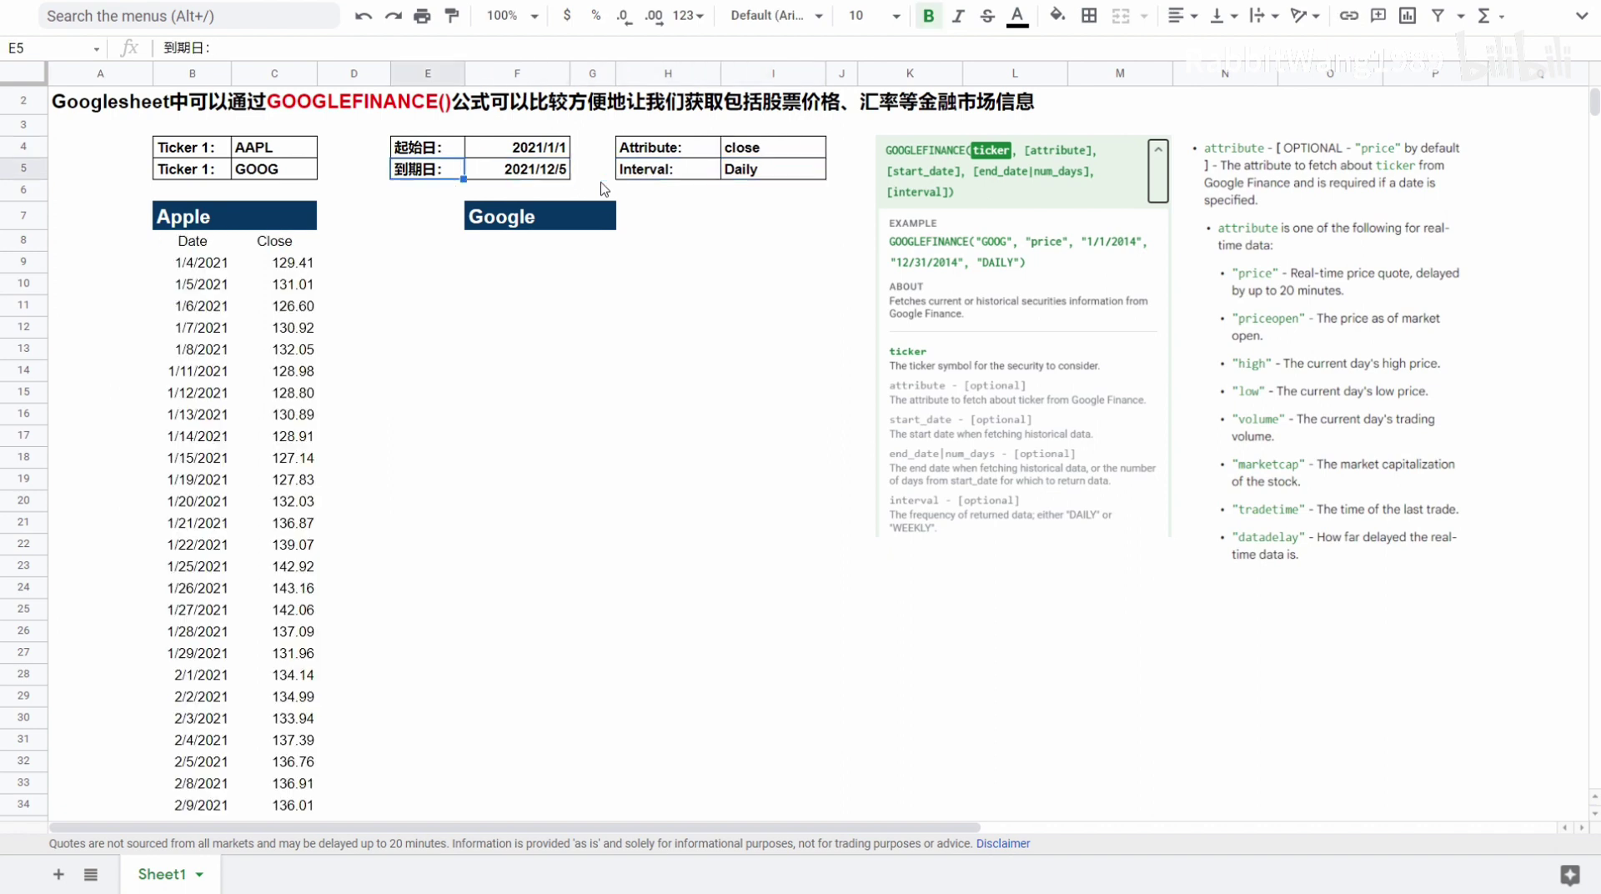
key(Down)
key(Down)
key(Down)
key(Right)
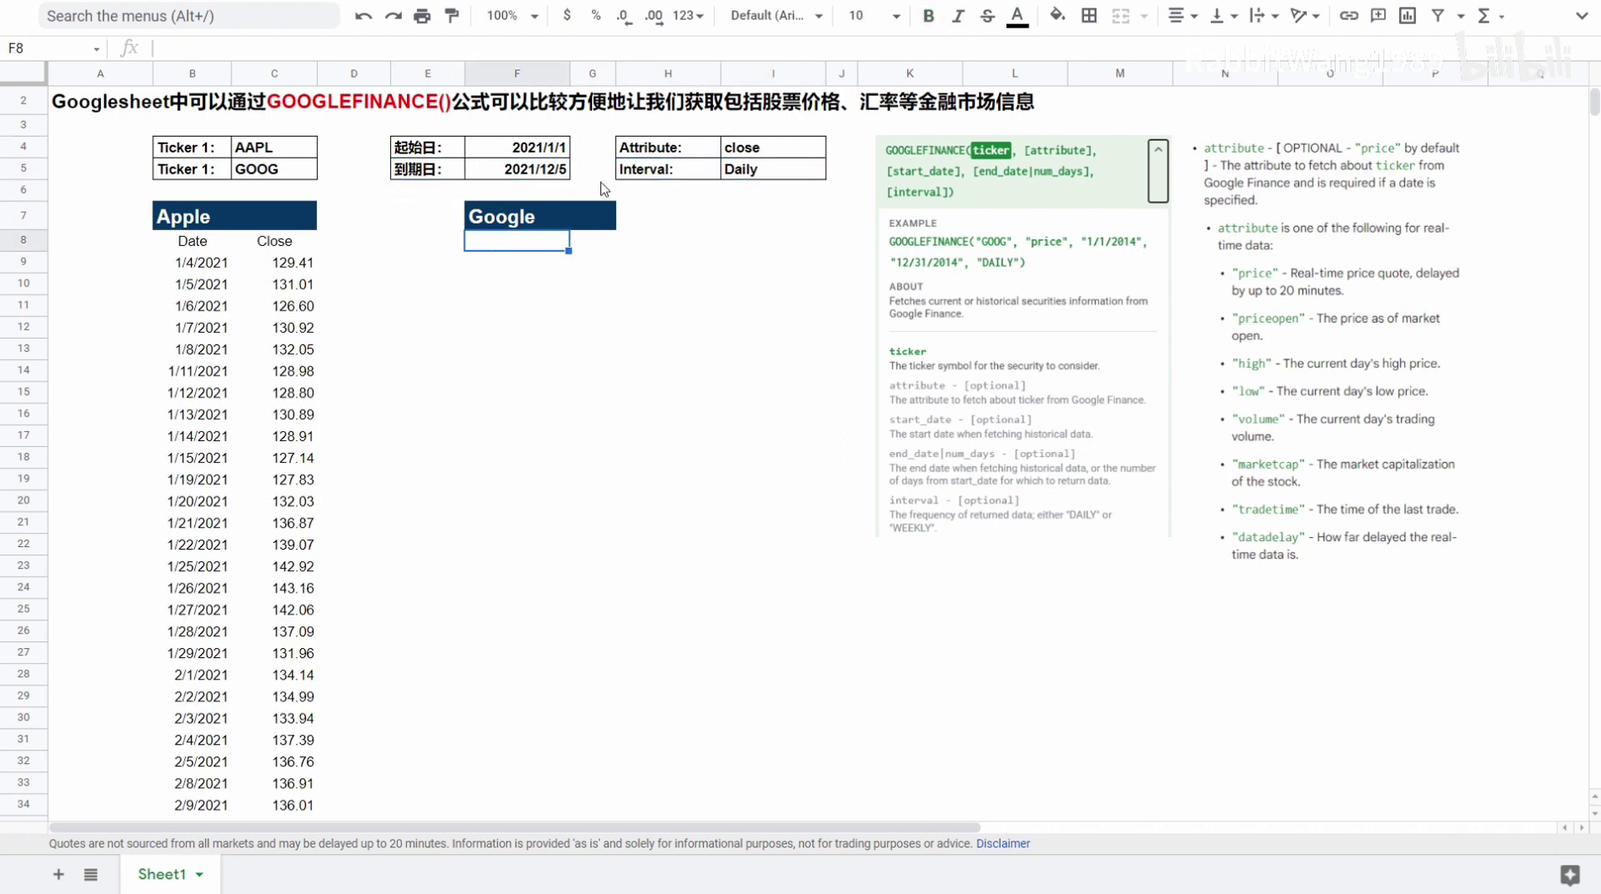
Start a GOOGLEFINANCE formula in F8, removing the stray semicolons typed first.
text(=g;)
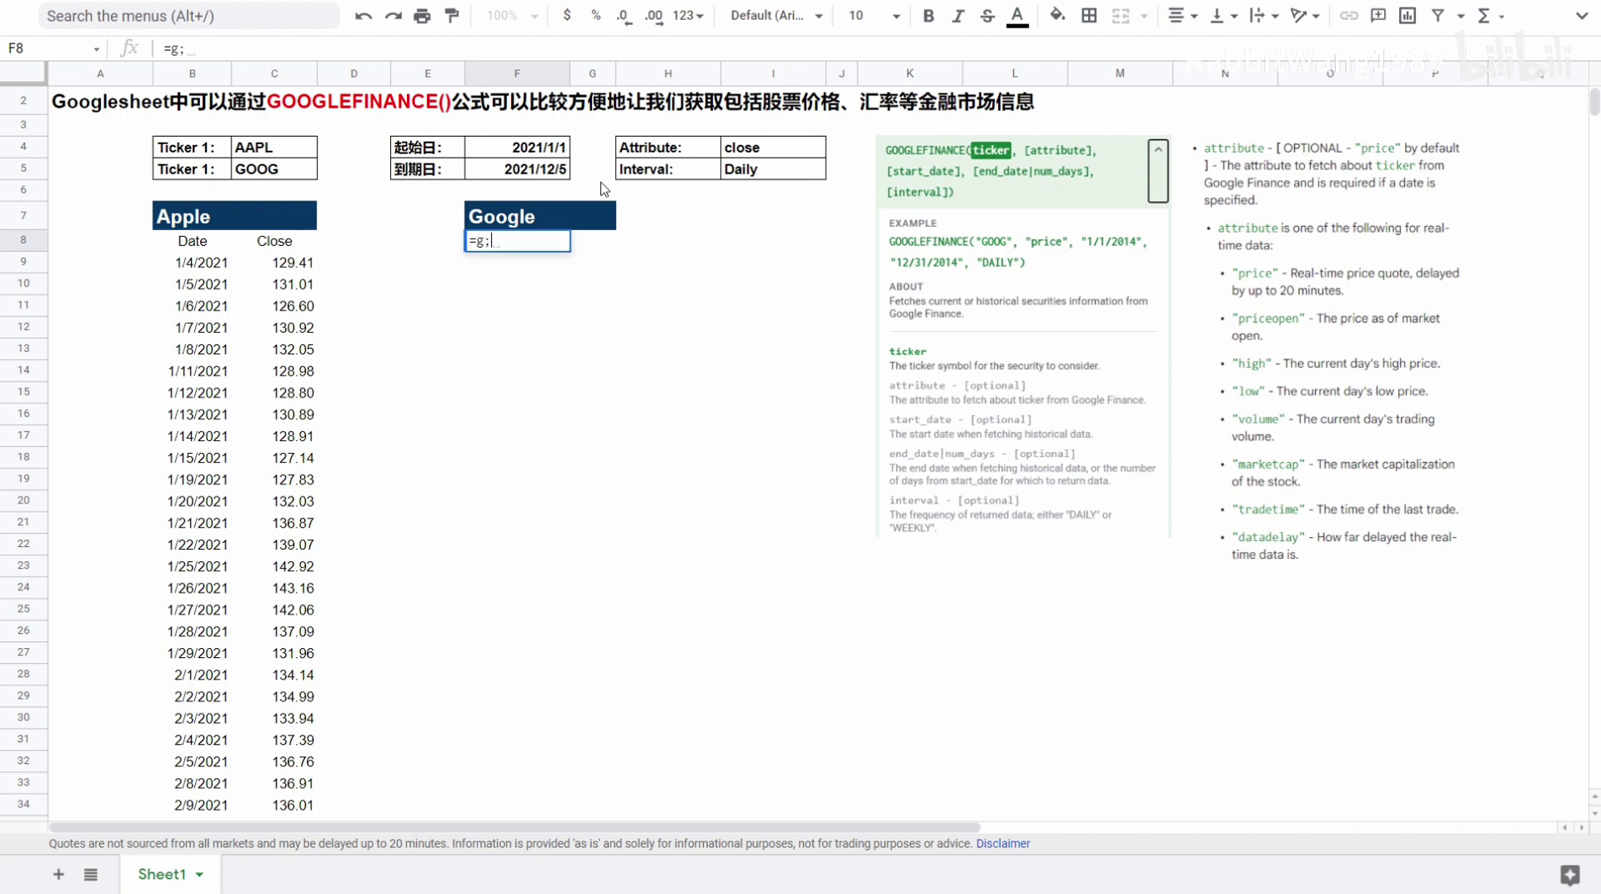
key(BackSpace)
text(;)
key(BackSpace)
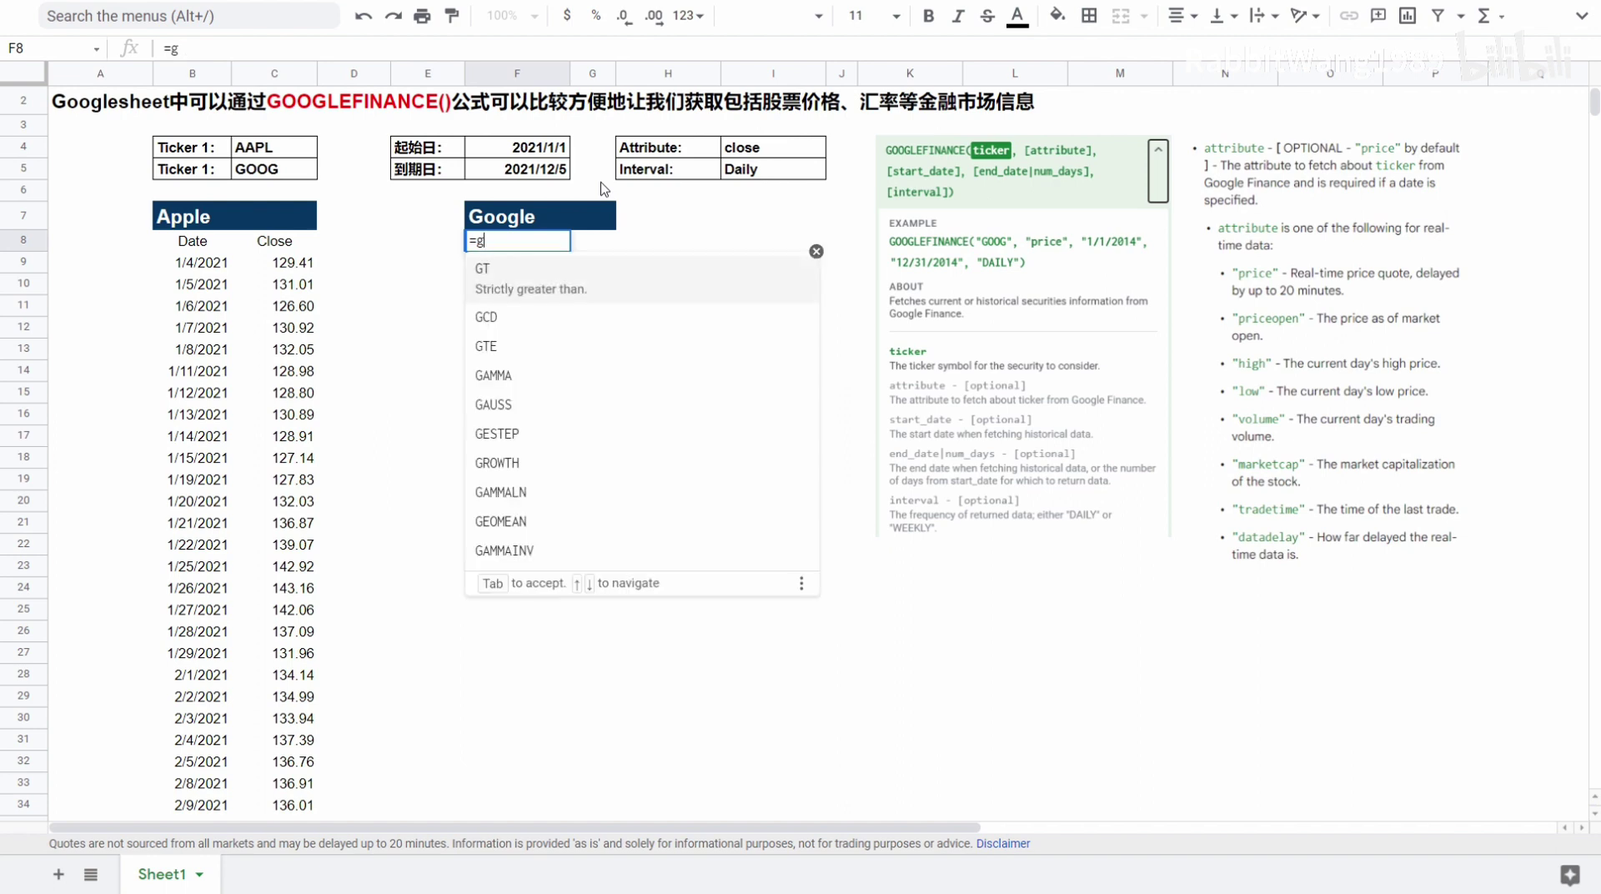
text(oog)
key(Tab)
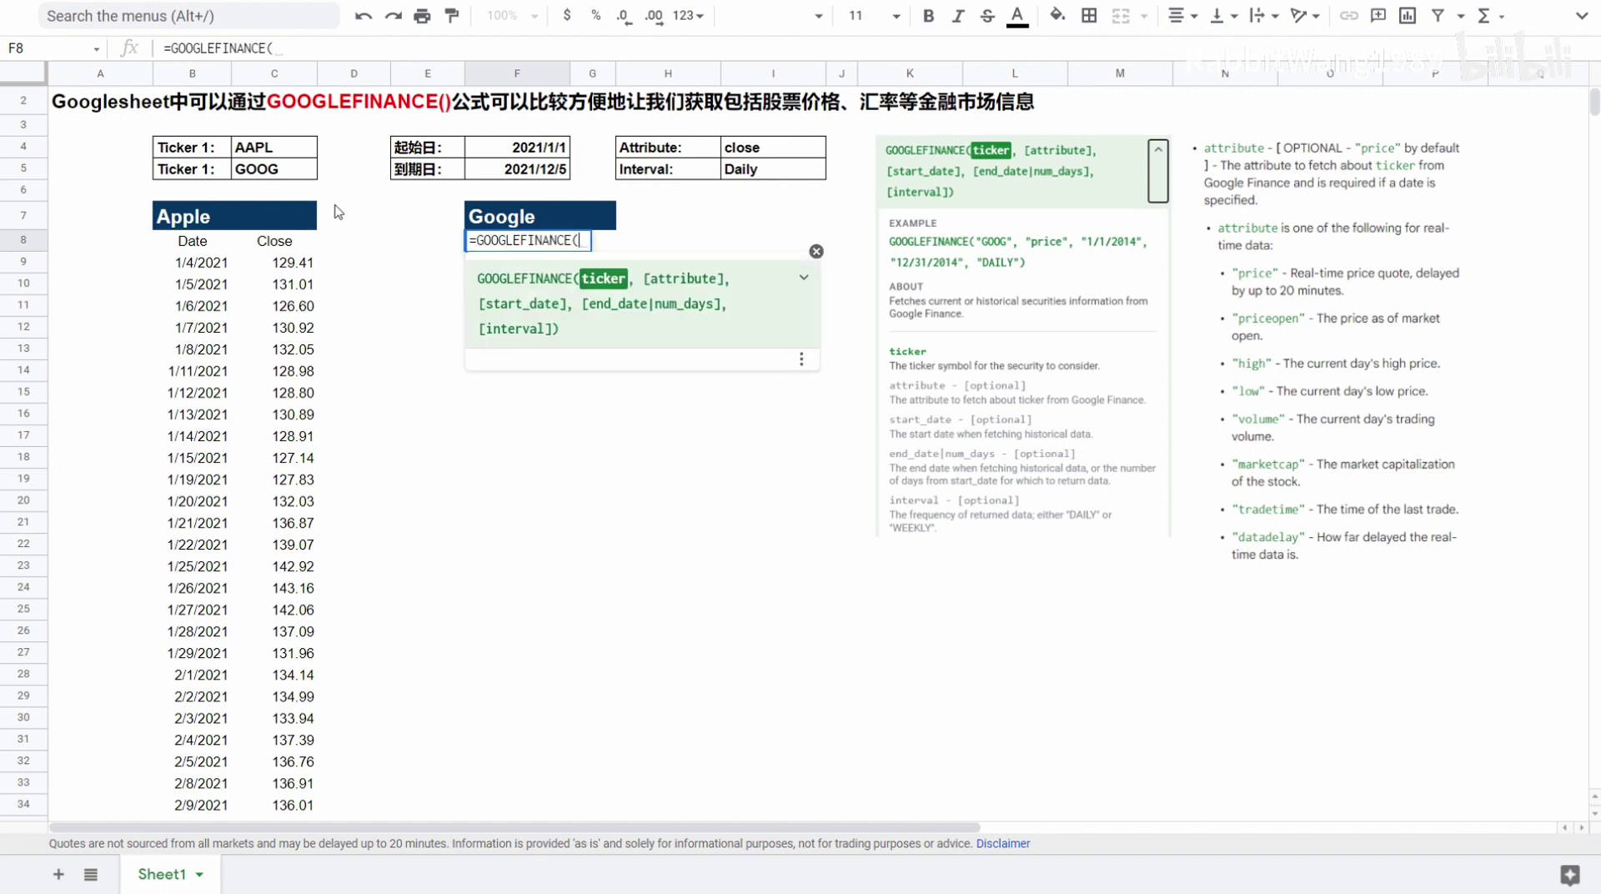
Complete it as =GOOGLEFINANCE(C5,I4,F4,F5,I5) to fetch GOOG daily closes.
click(292, 173)
text(,)
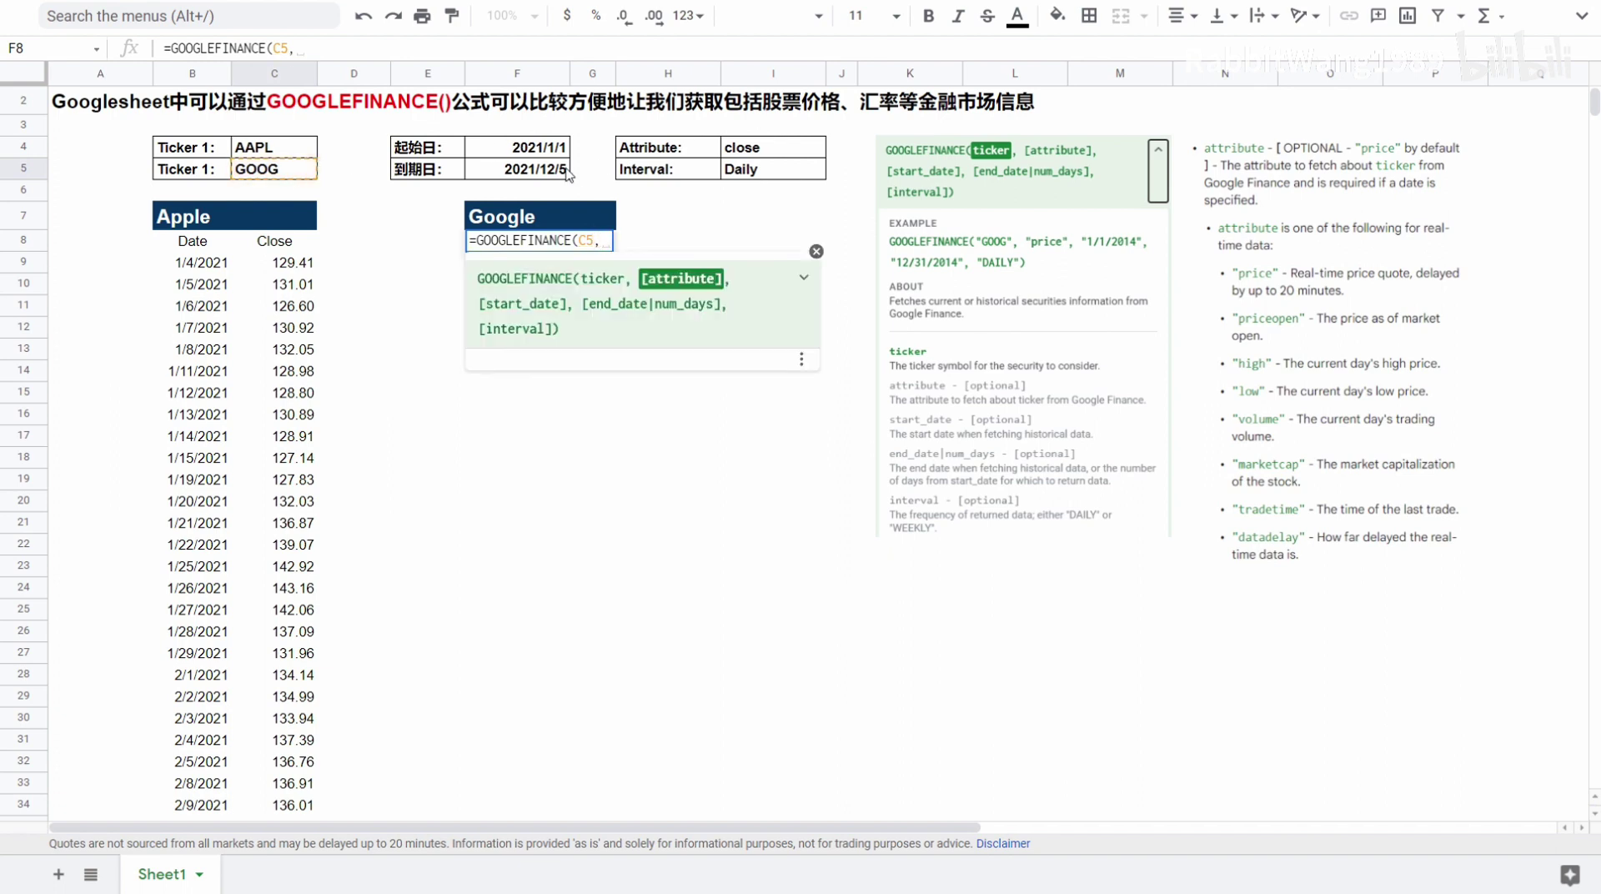
click(747, 151)
text(,)
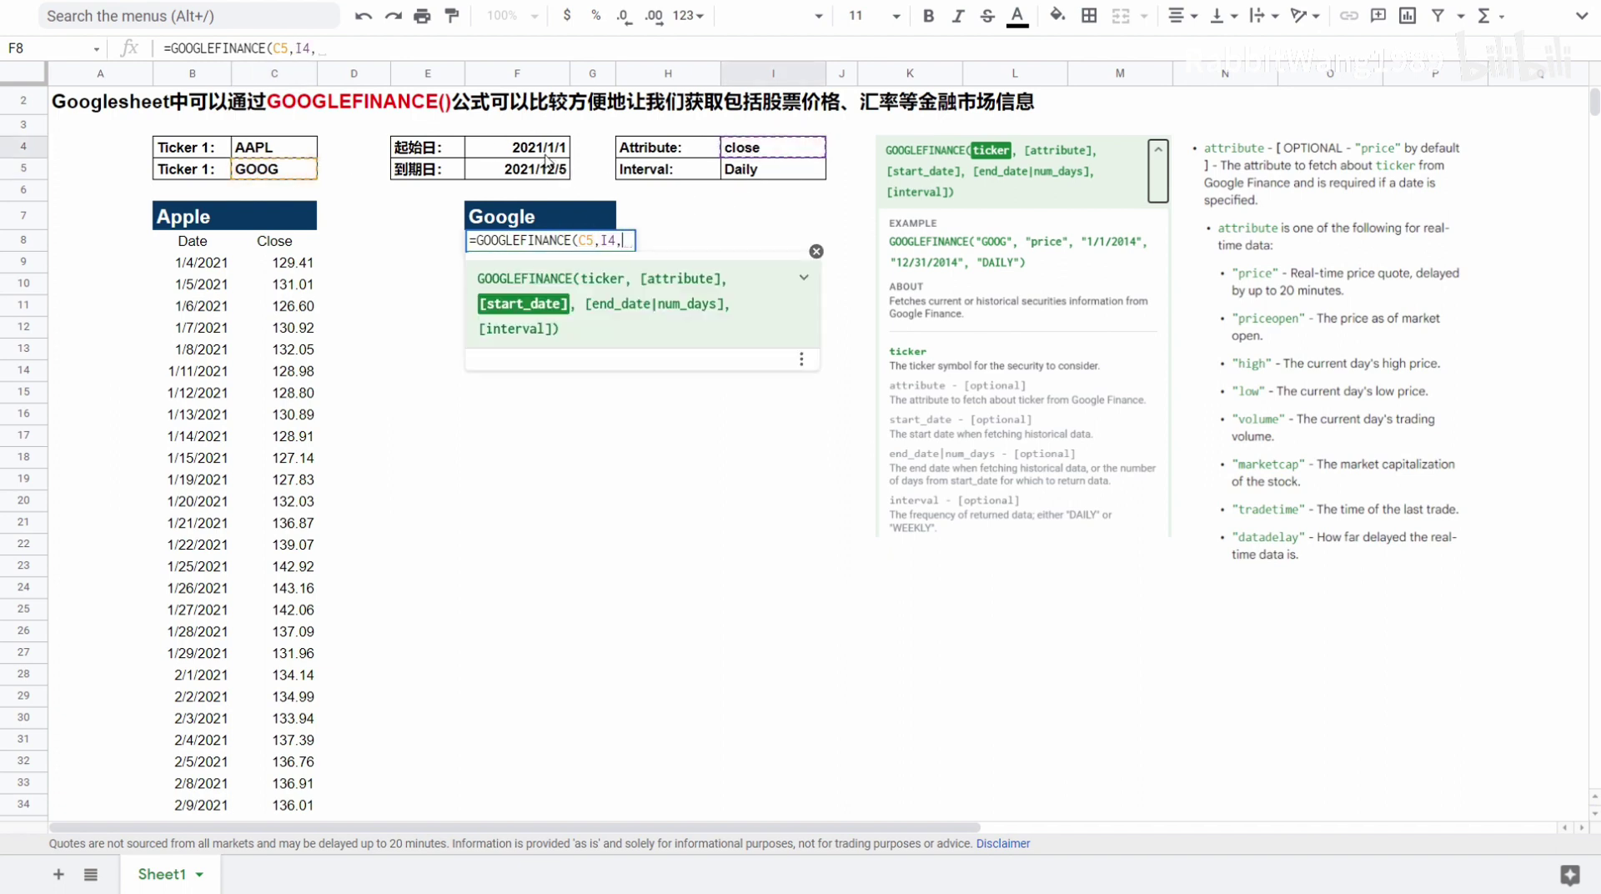
click(547, 154)
text(,)
click(560, 172)
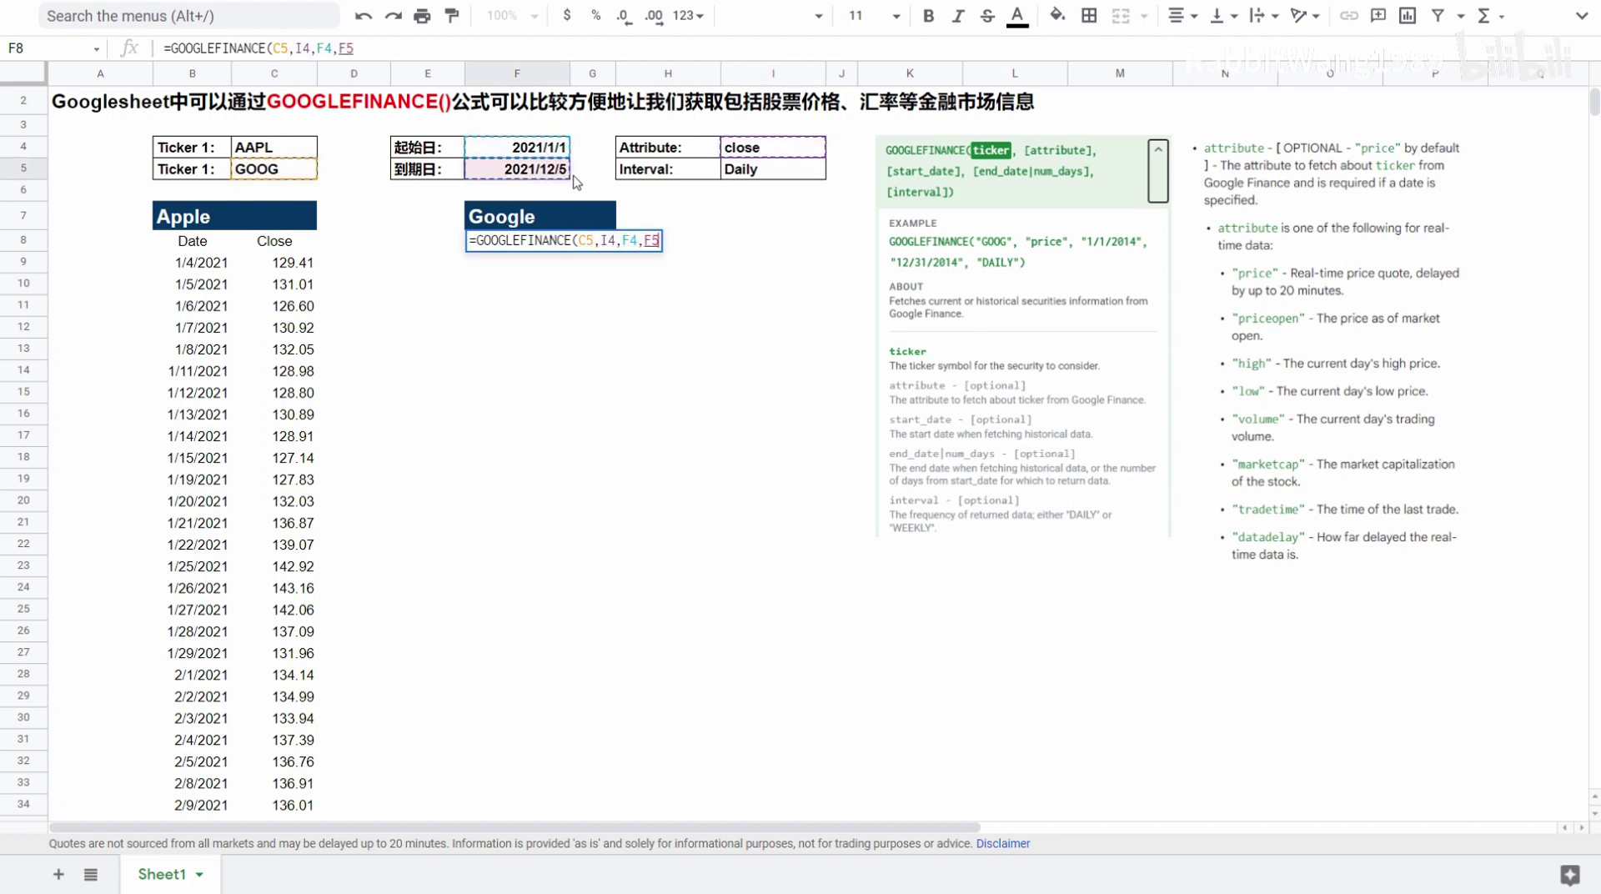
text(,)
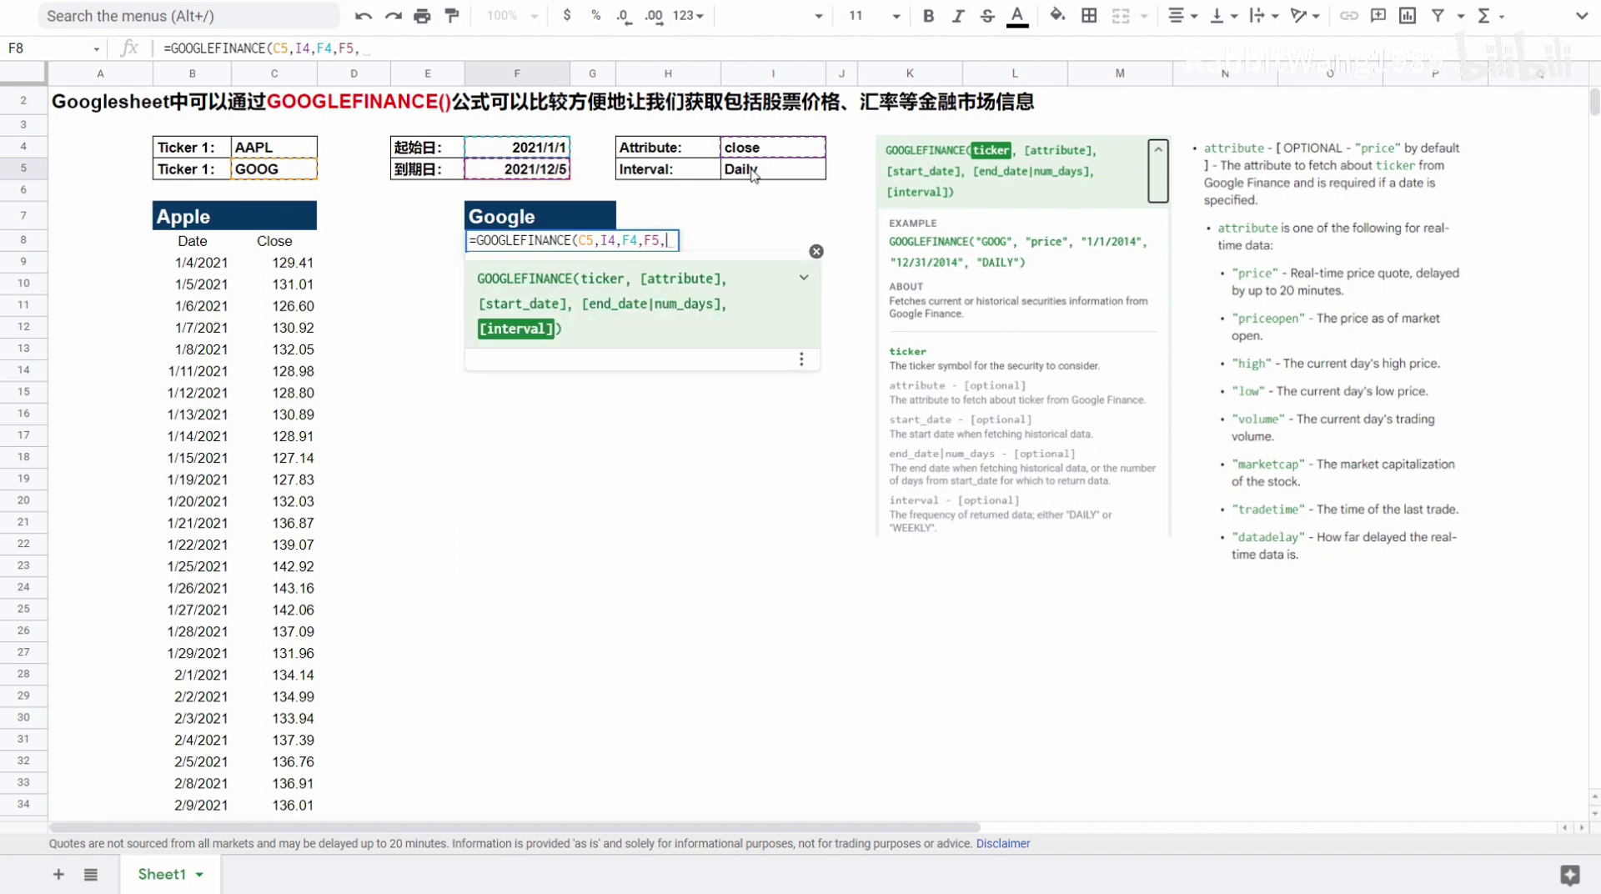
click(753, 173)
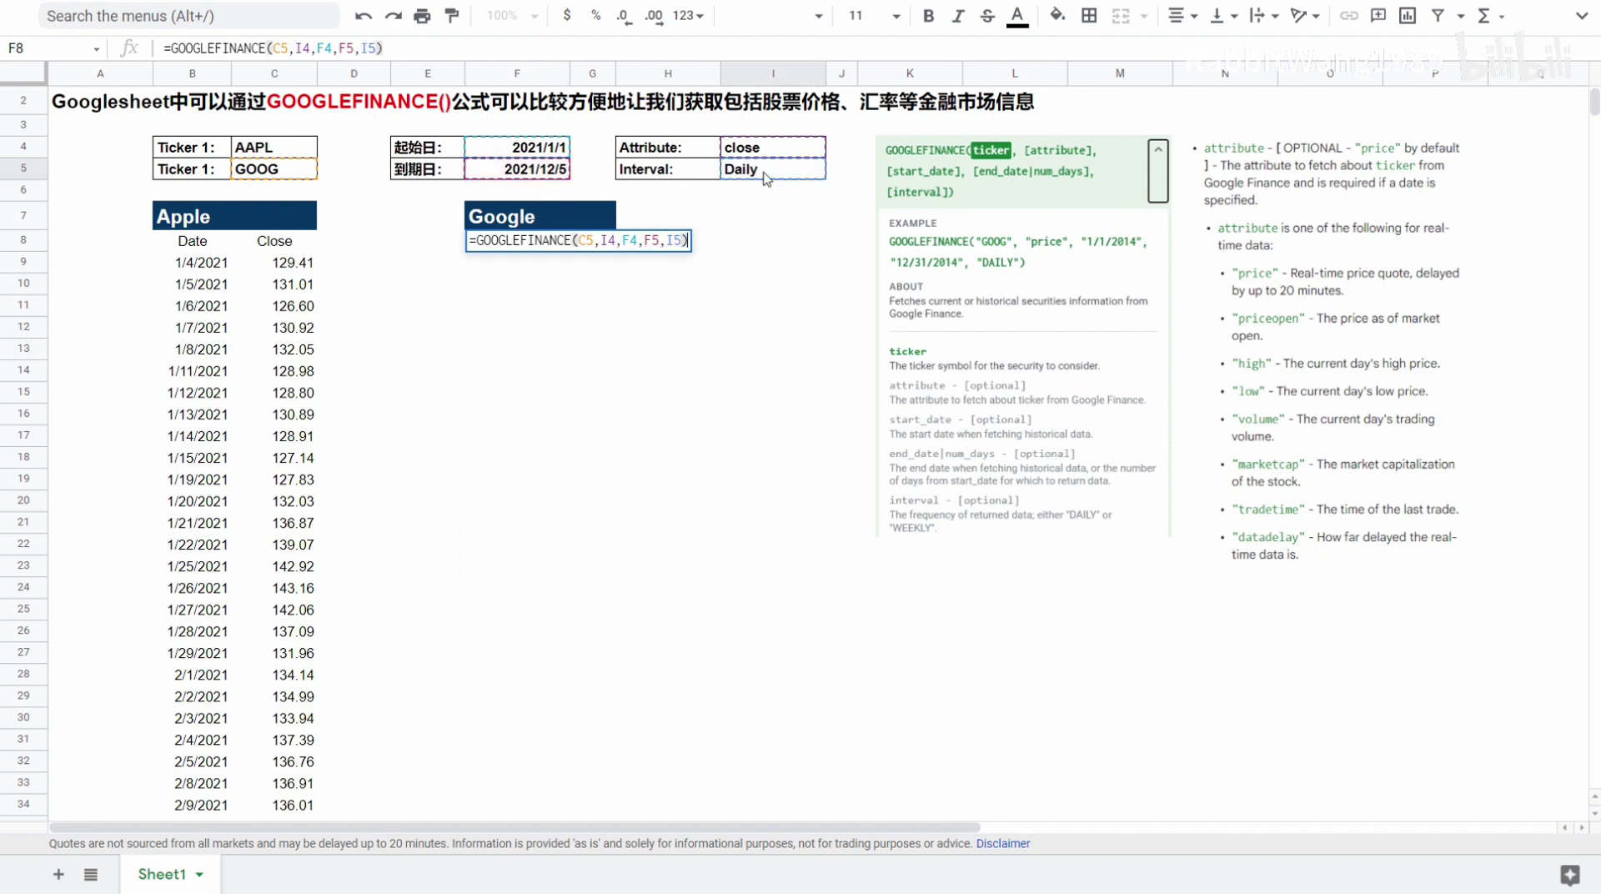
key(Return)
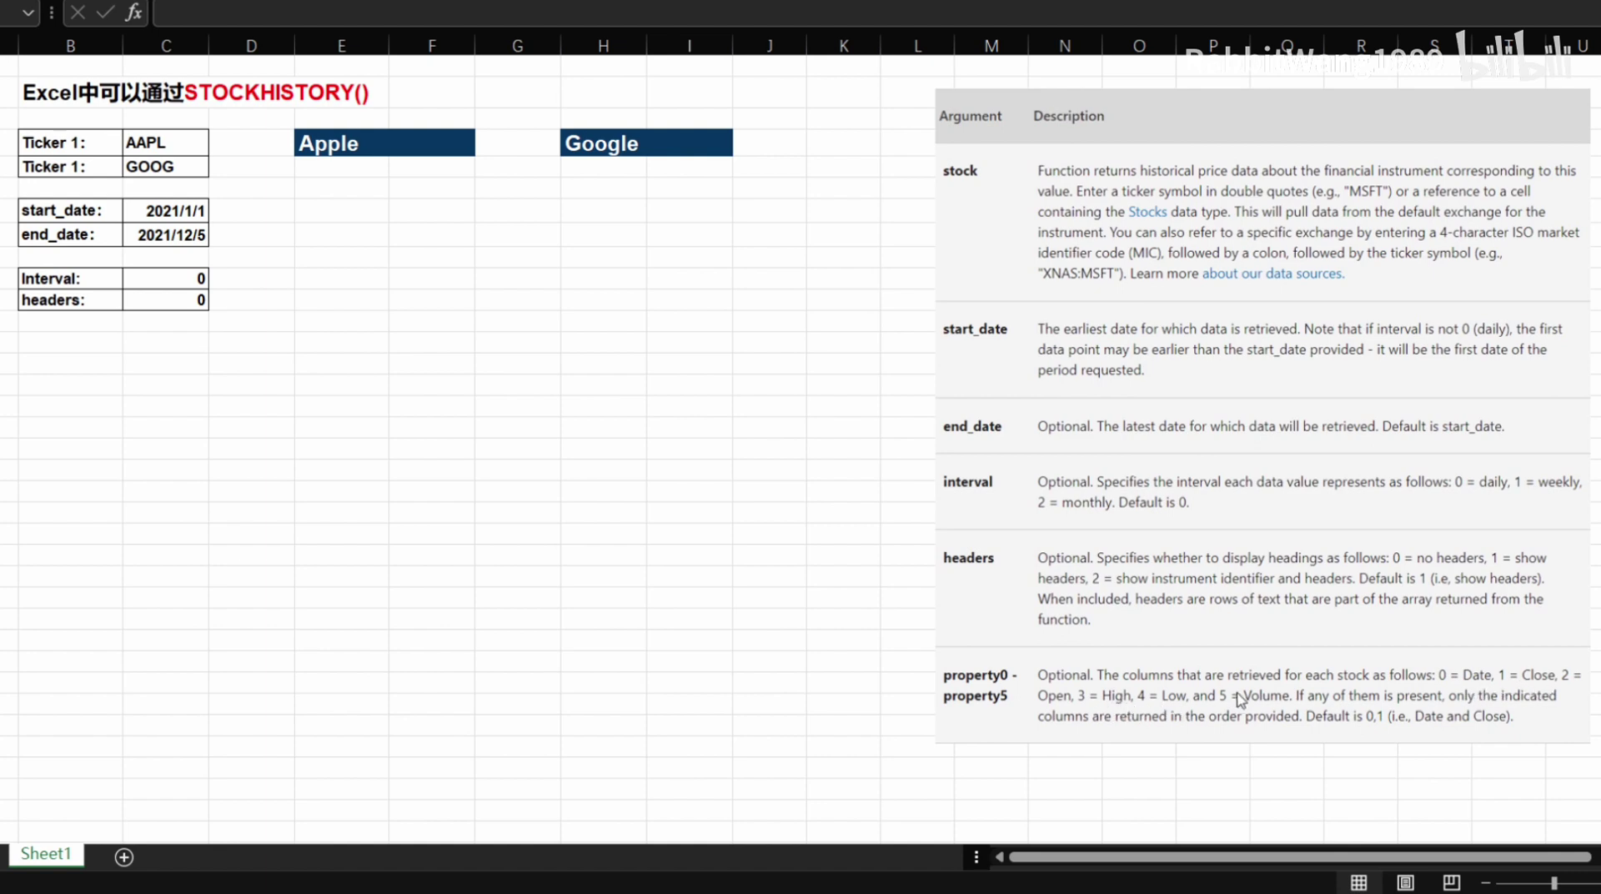
Under Apple, begin =STOCKHISTORY with absolute references $C$4 ticker, $C$7 start and $C$8 end.
click(314, 166)
text(=)
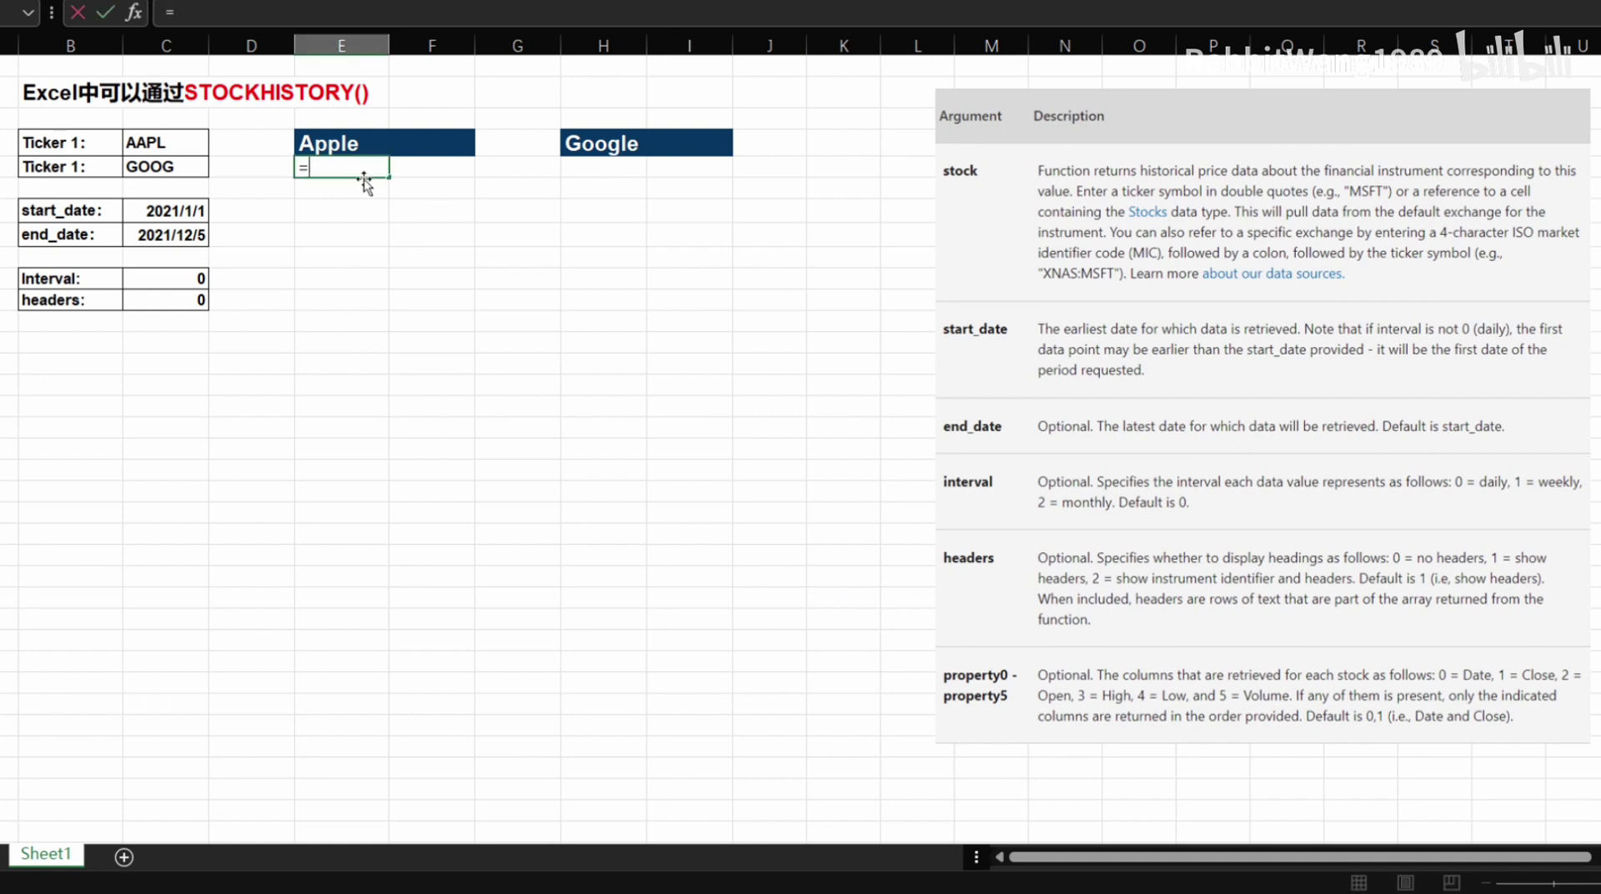
text(st)
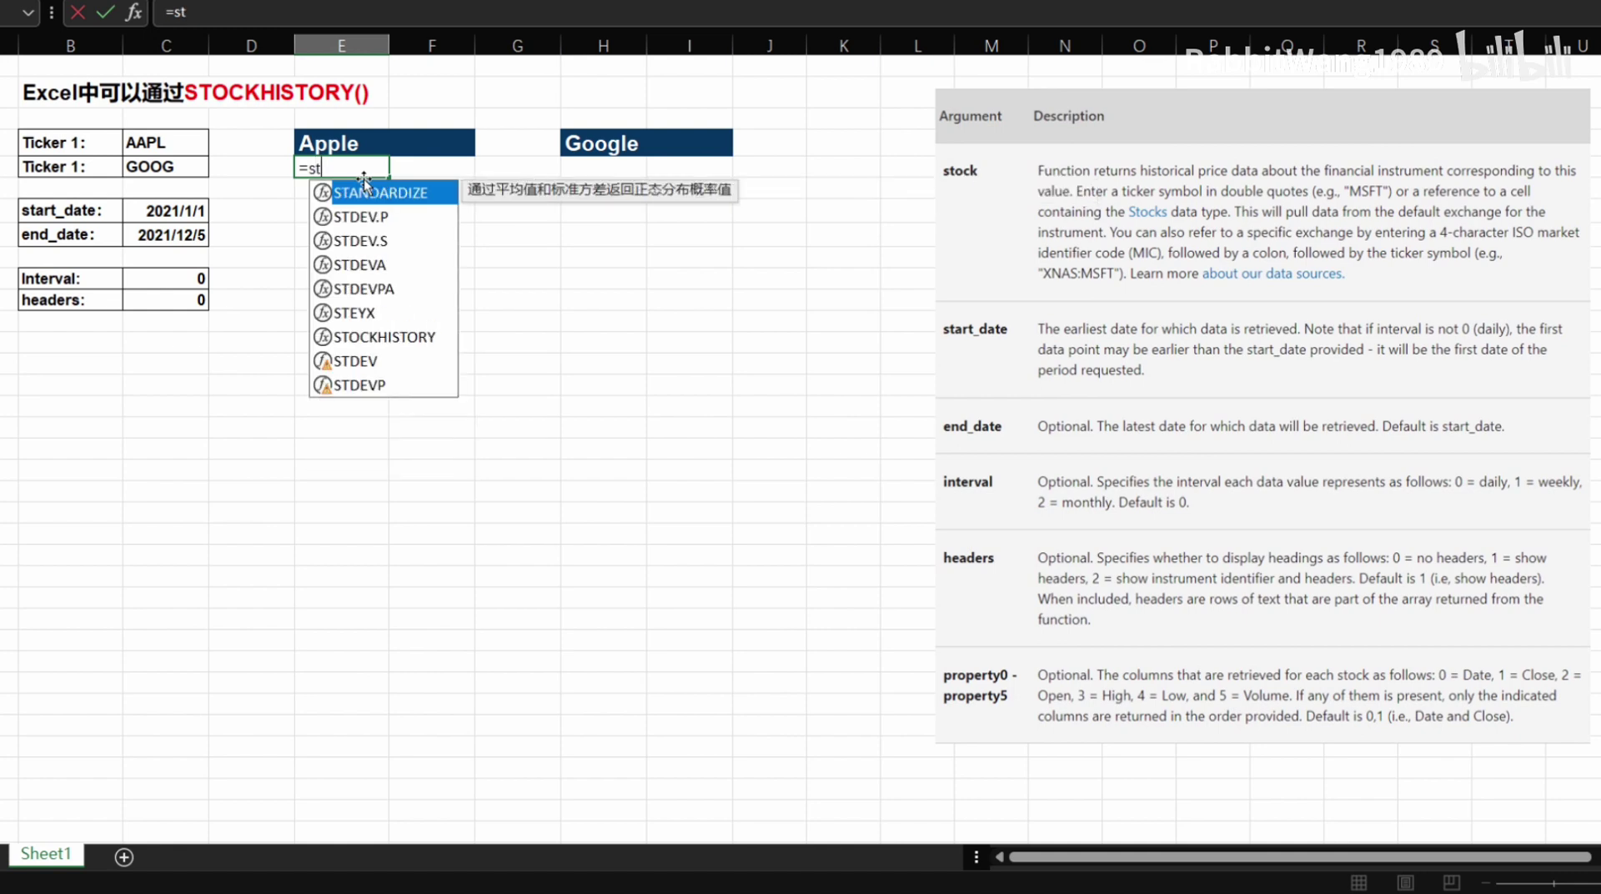
text(o)
key(Tab)
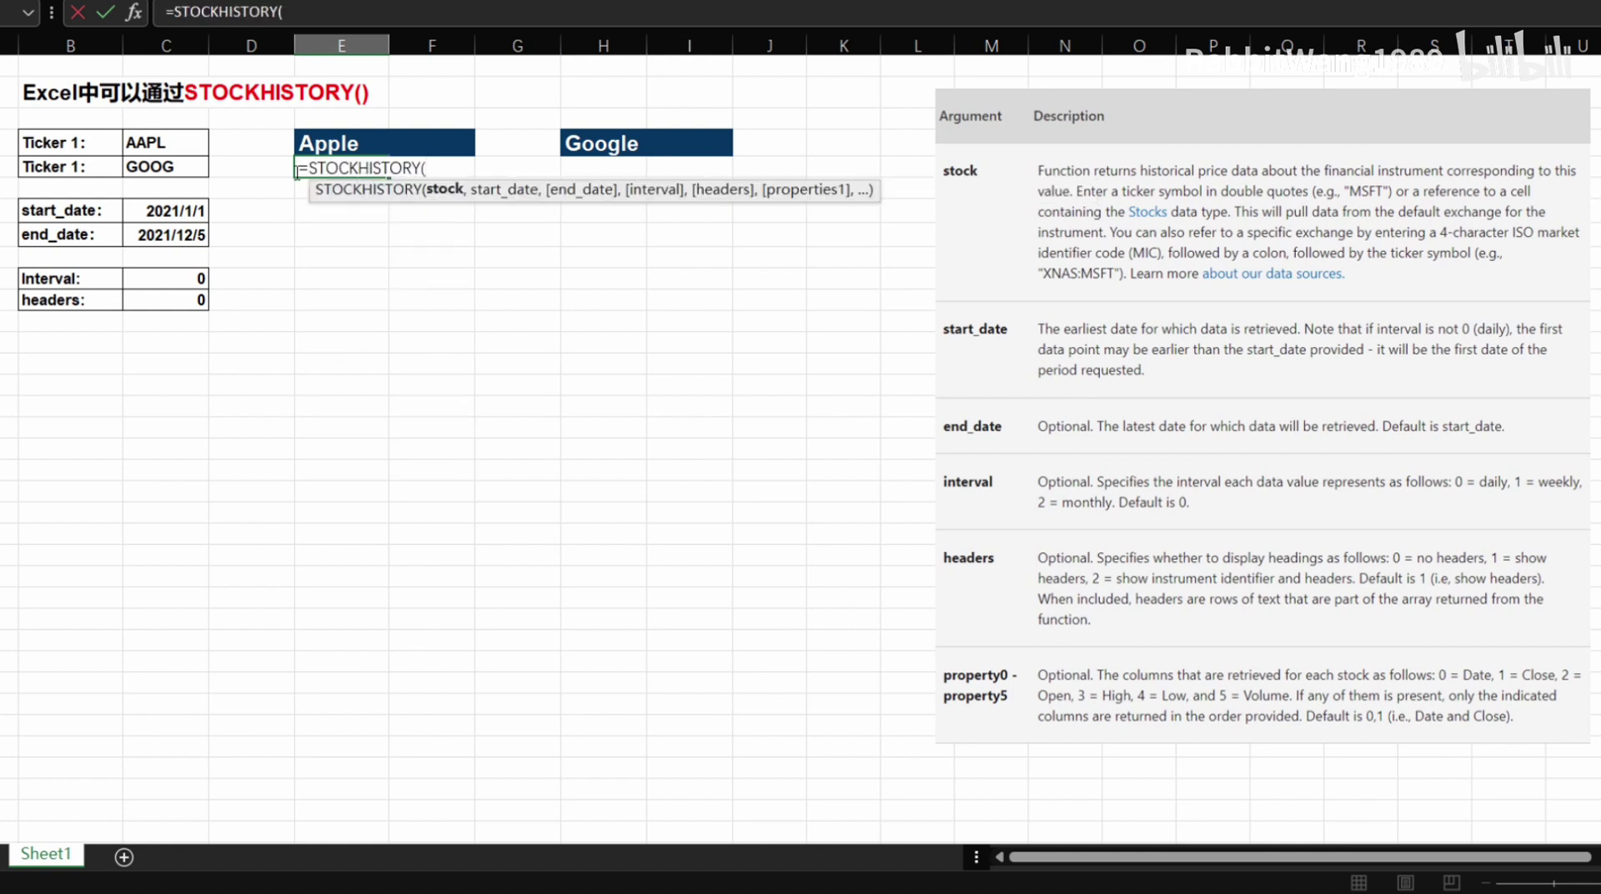
click(200, 152)
key(F4)
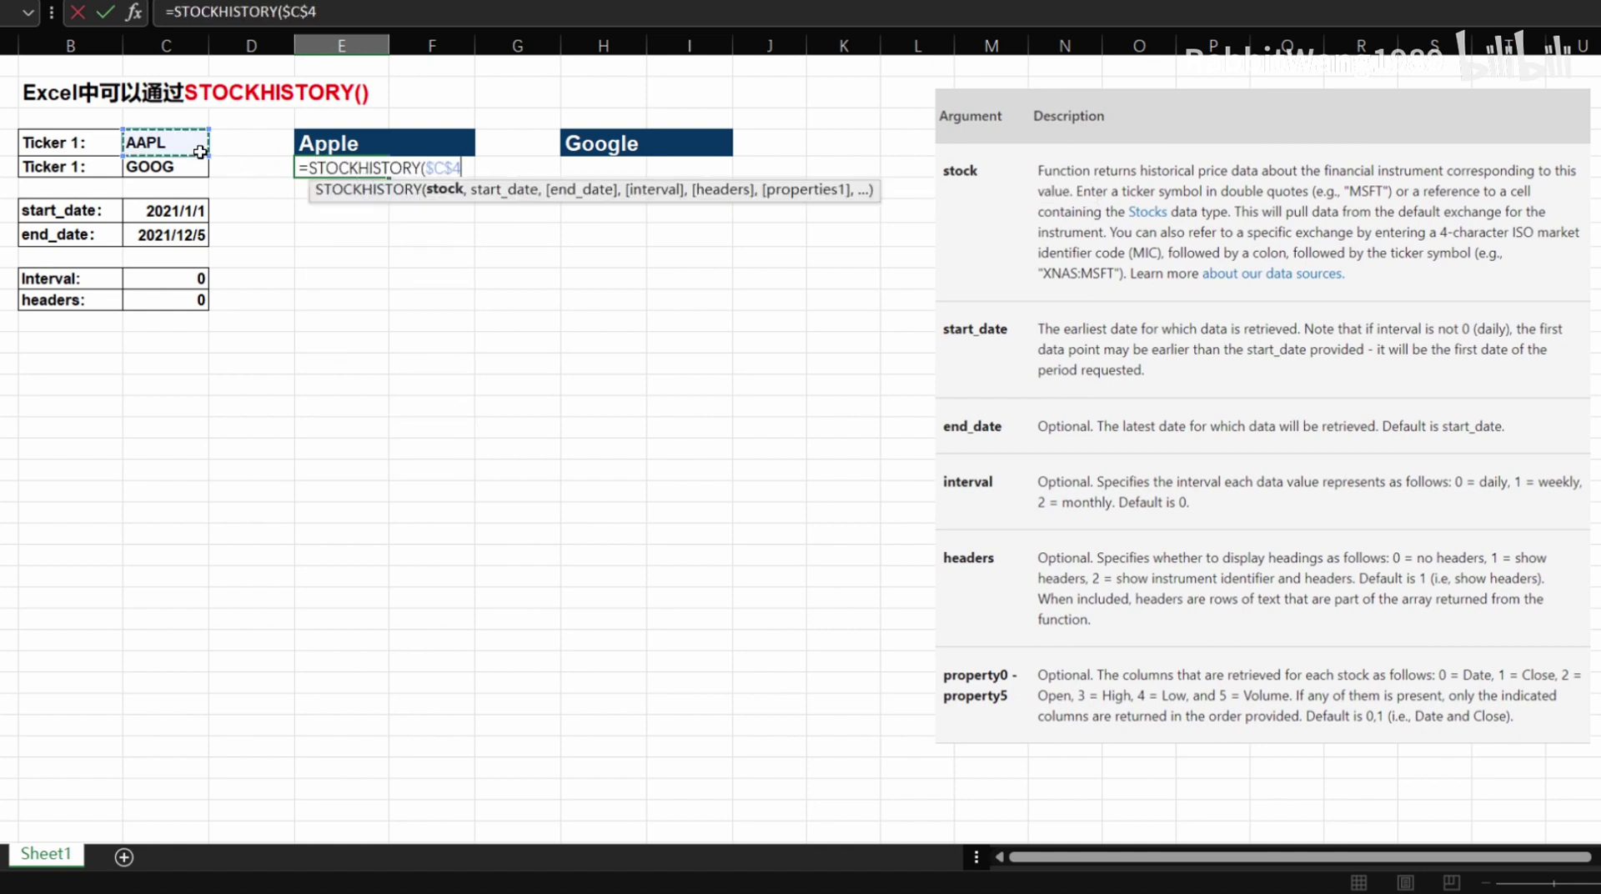
text(,)
click(193, 215)
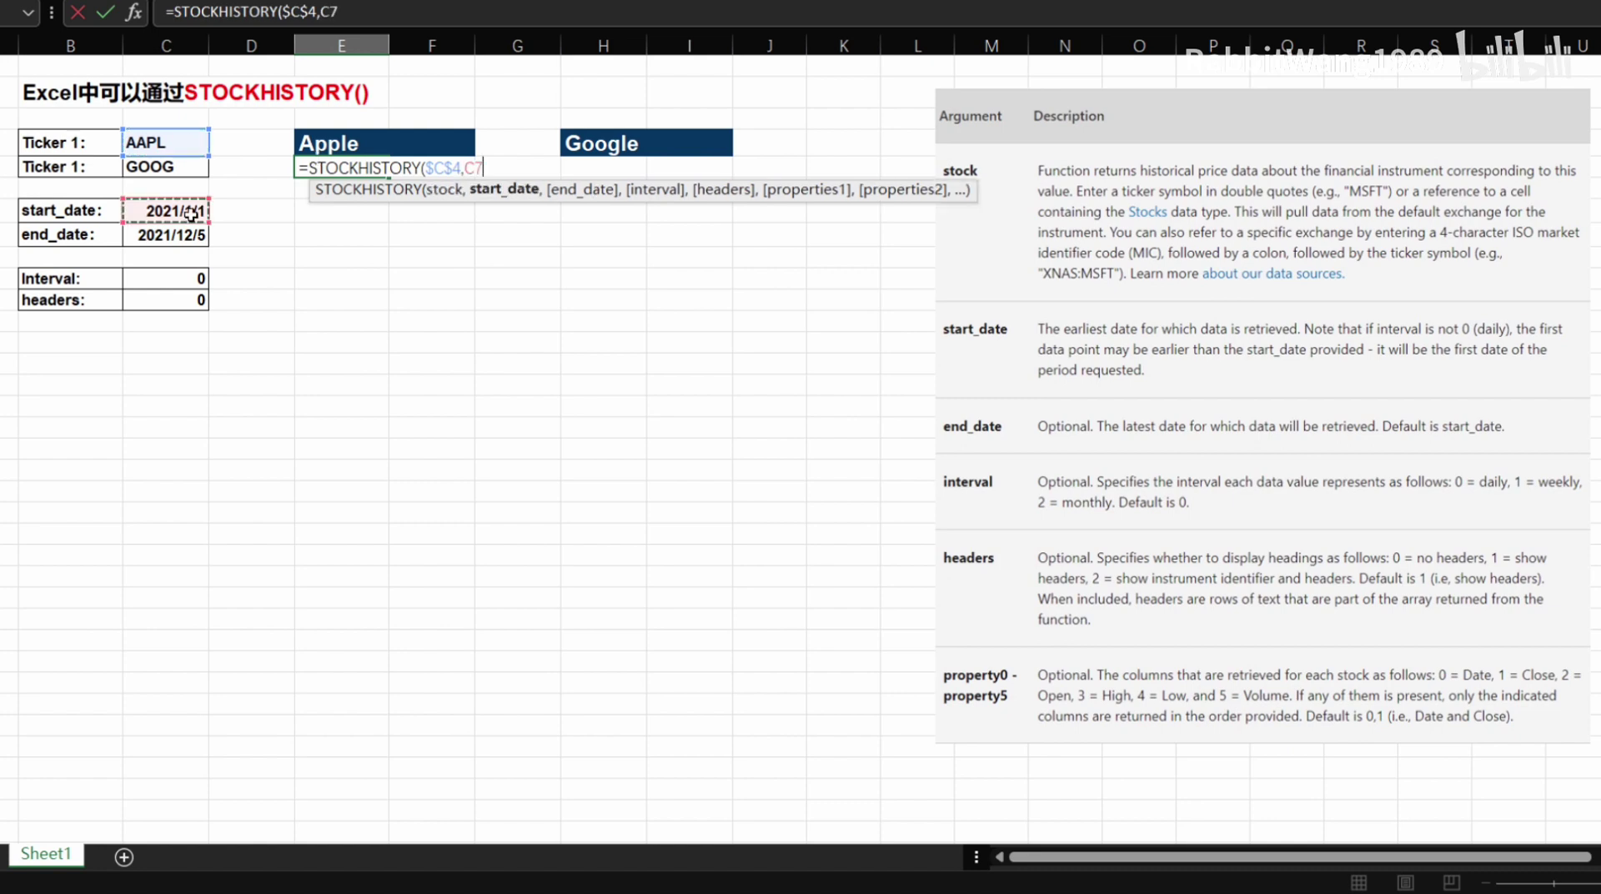
key(F4)
text($C$7,)
click(169, 230)
key(F4)
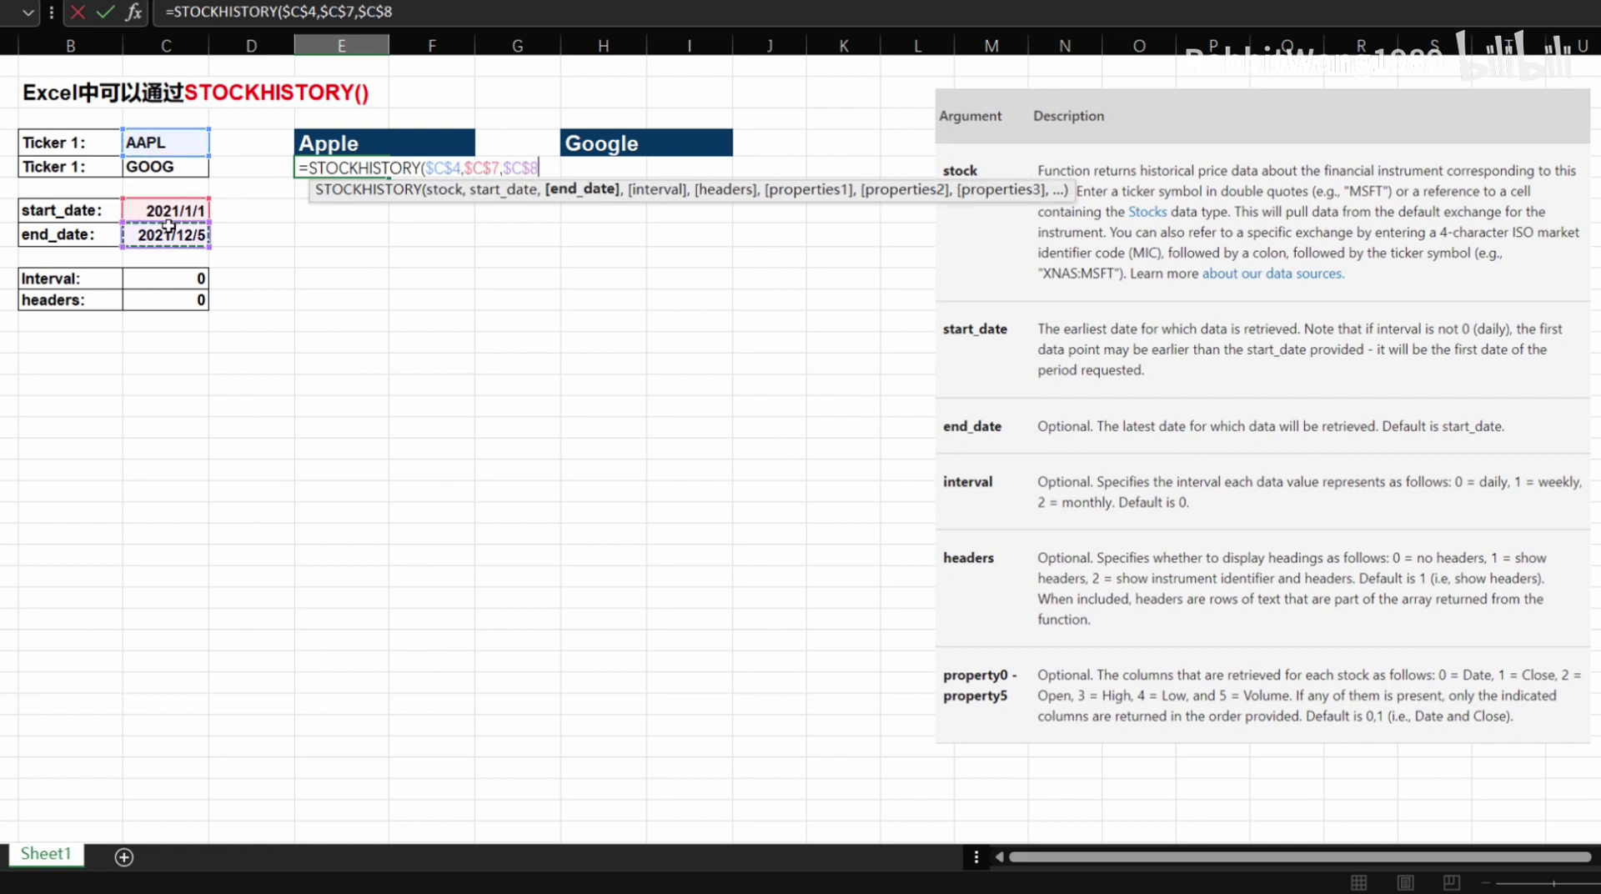
text(,)
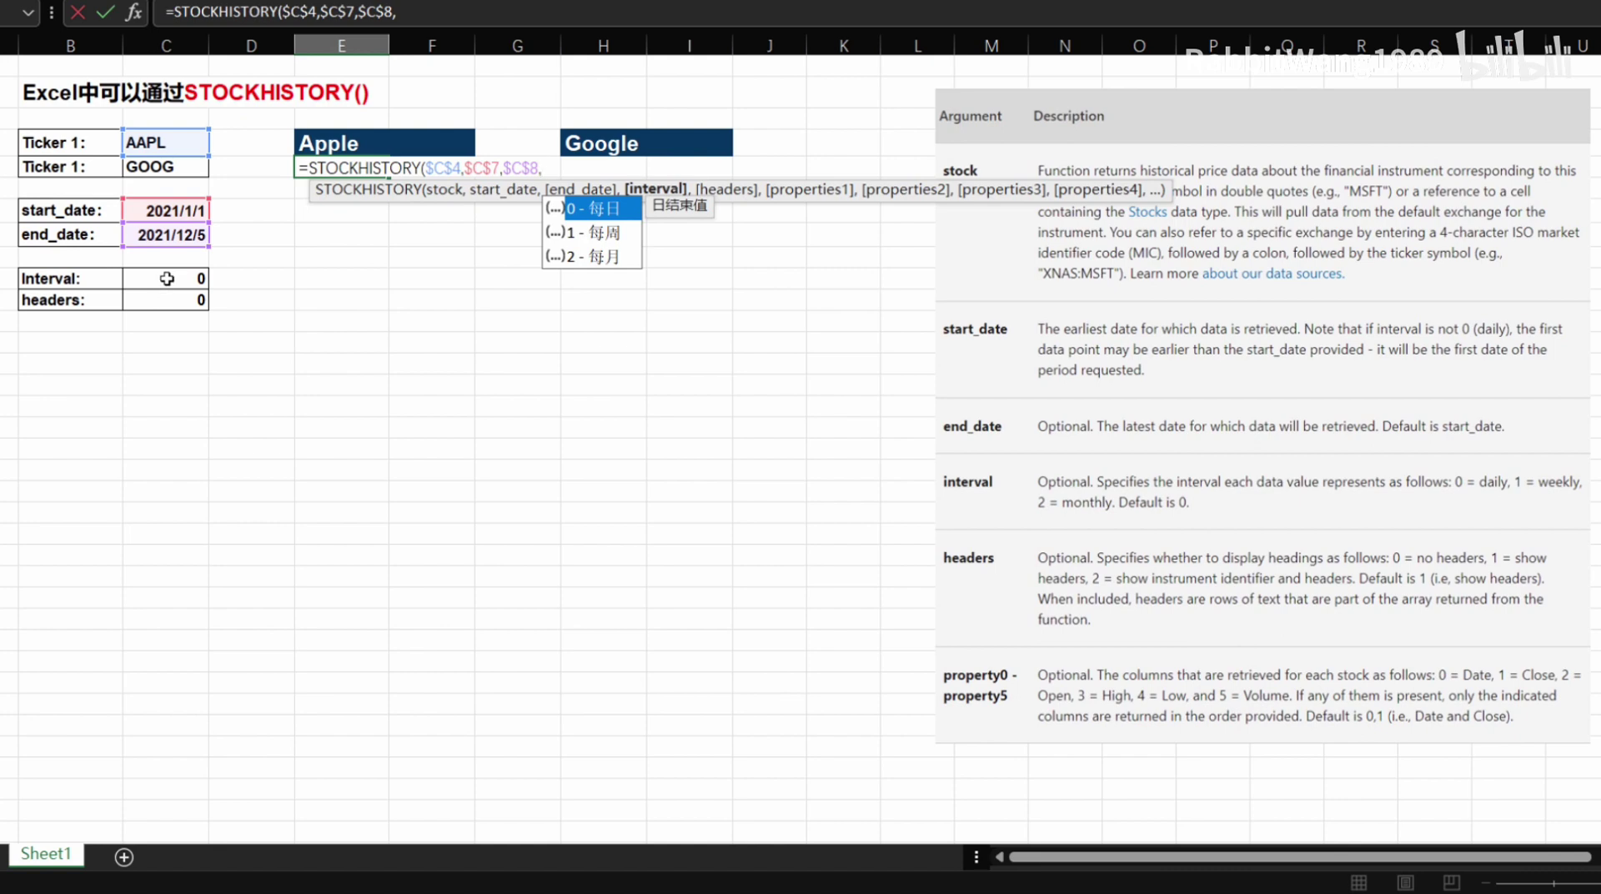
Add the absolute interval $C$10 and headers $C$11 references to the formula.
click(158, 278)
key(F4)
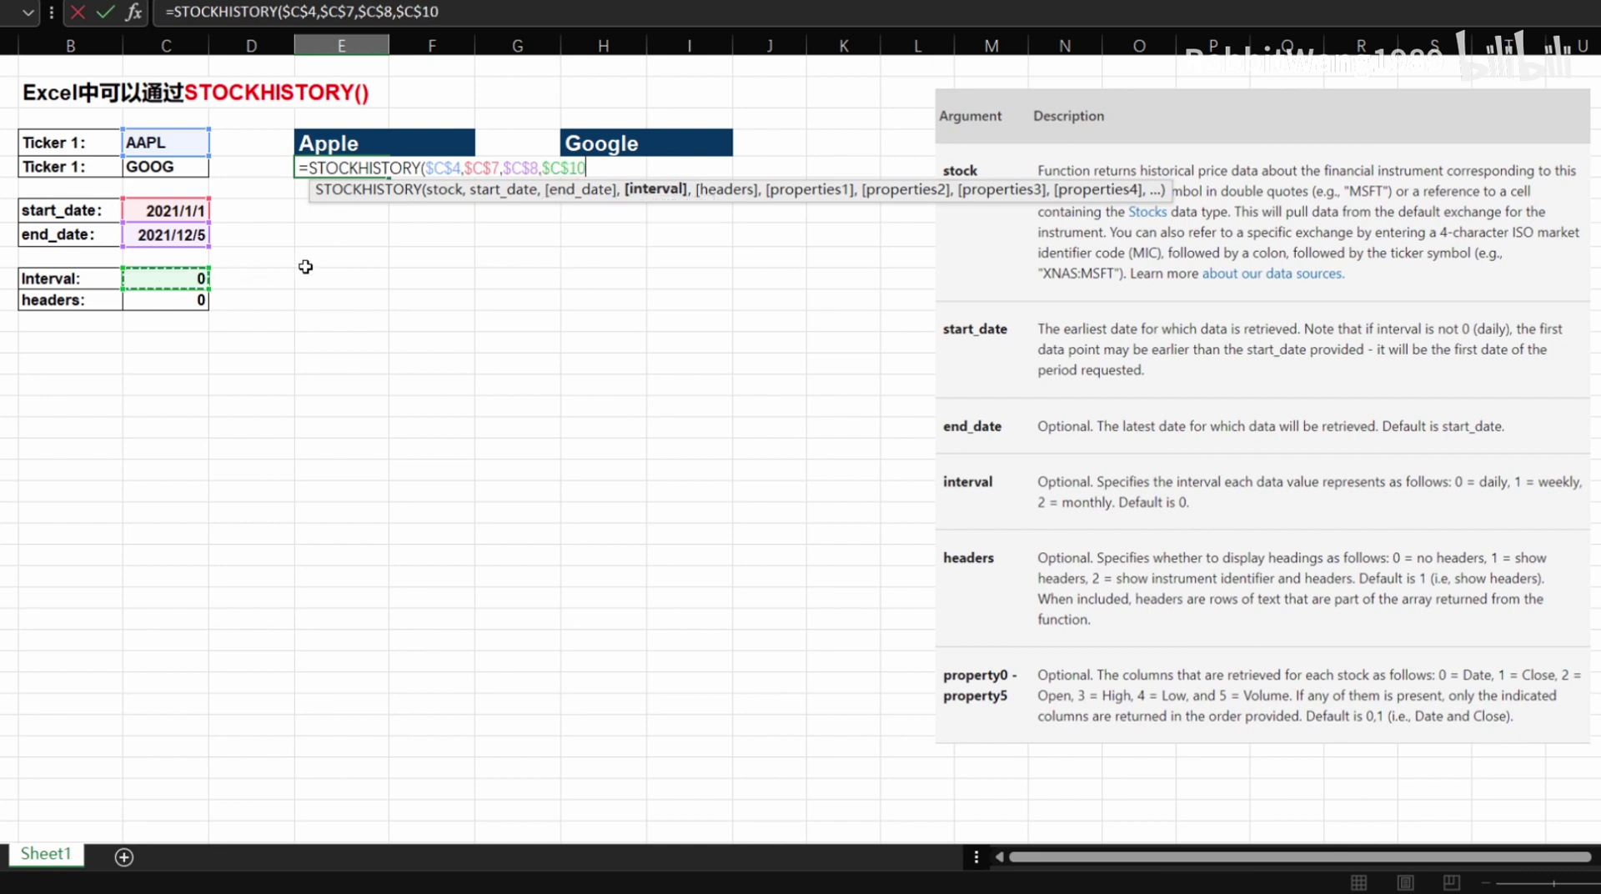
text(,)
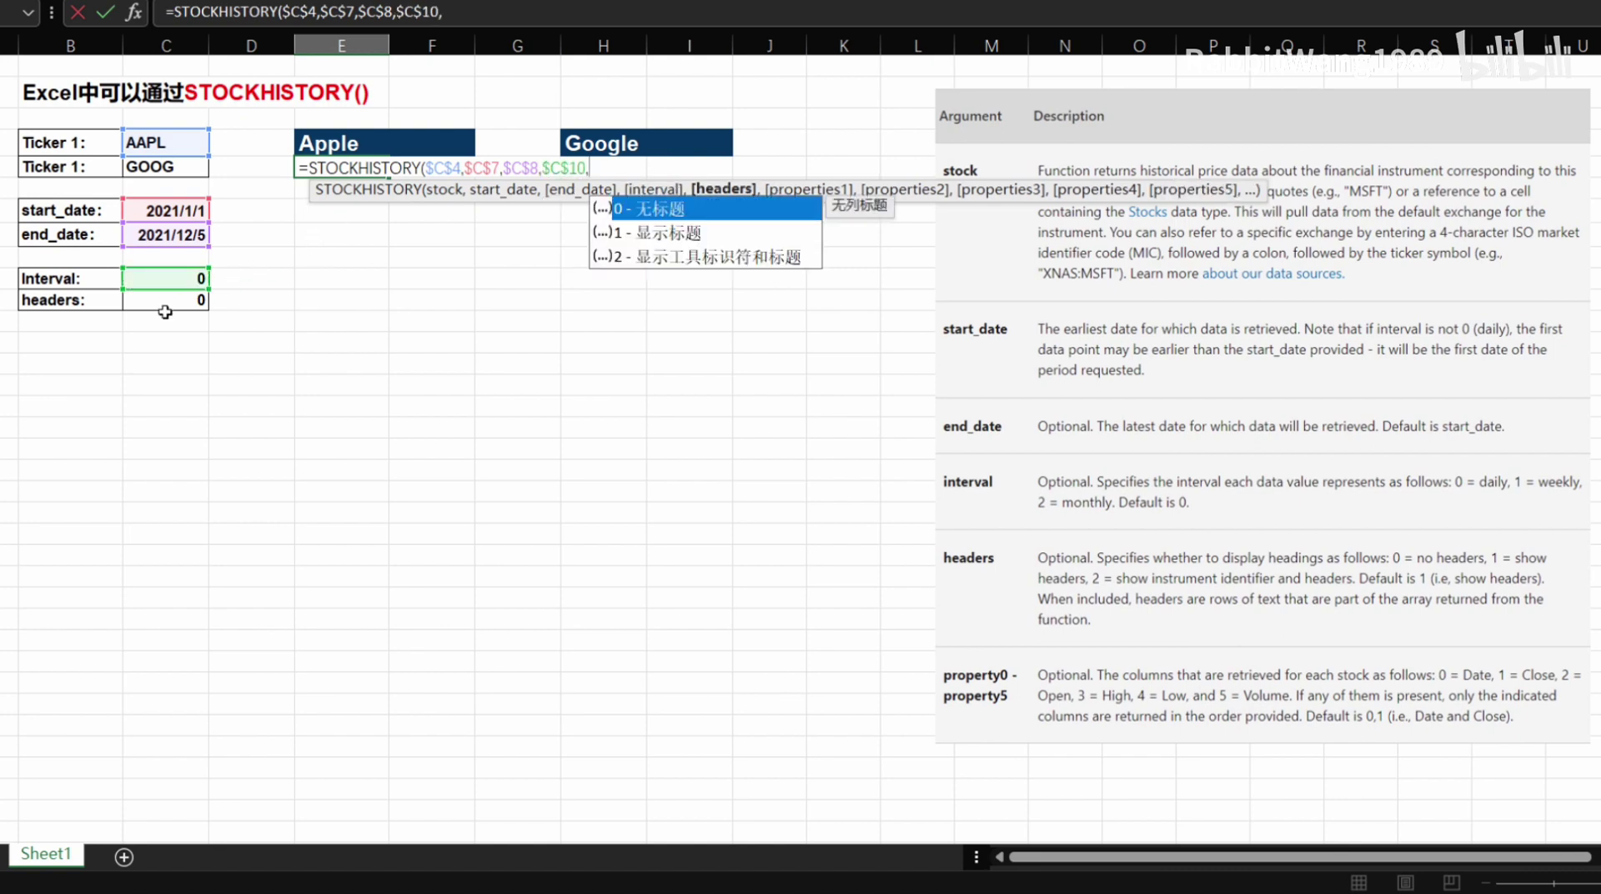
click(164, 303)
key(F4)
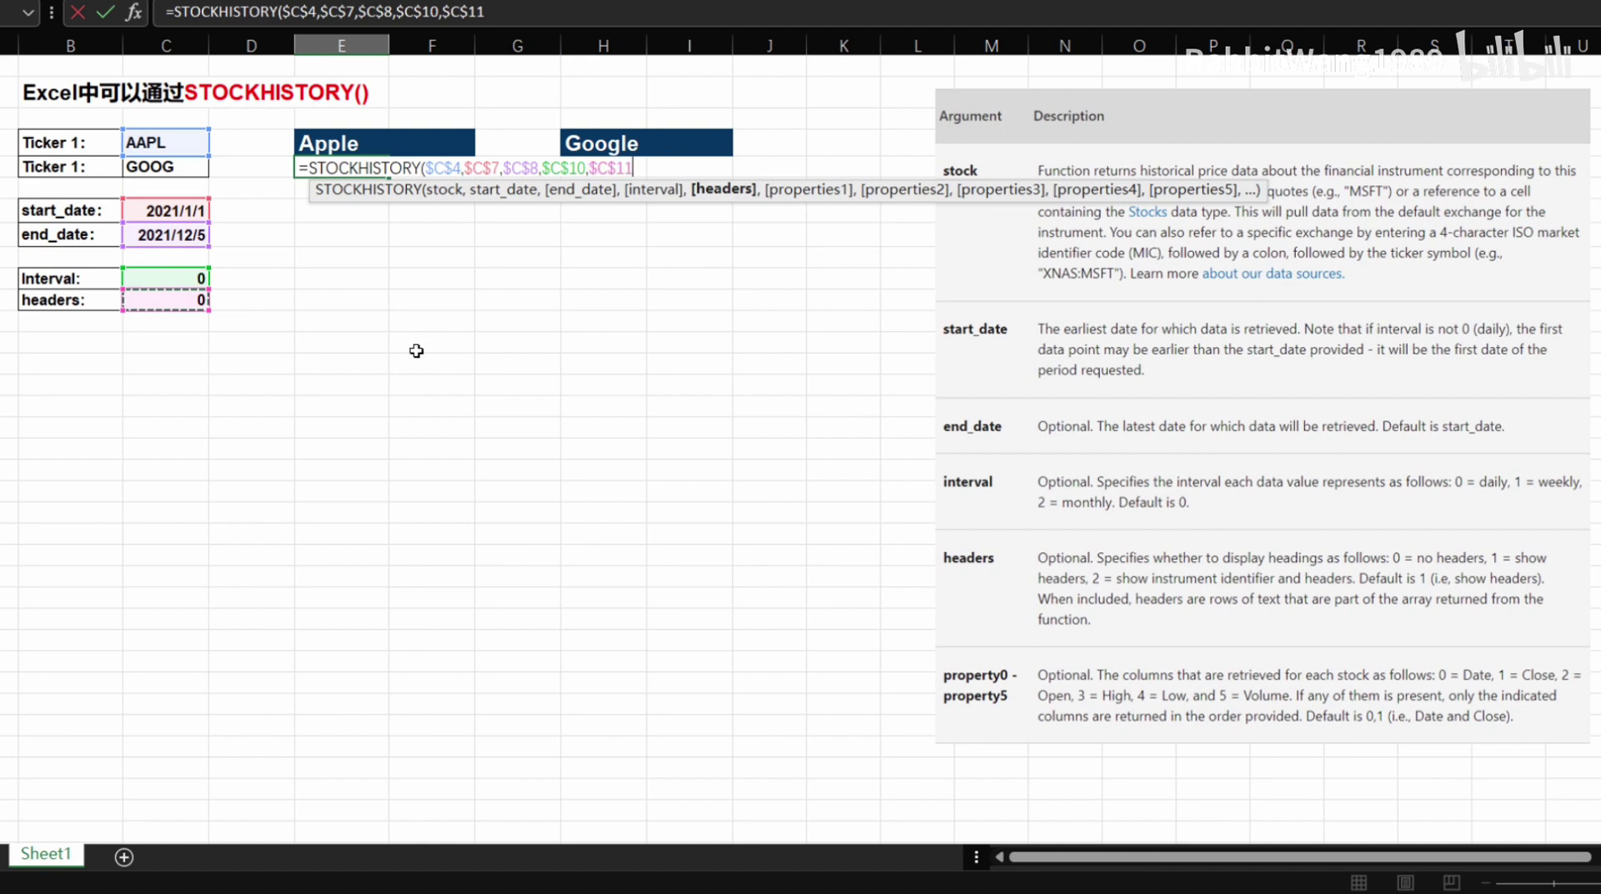
text(,)
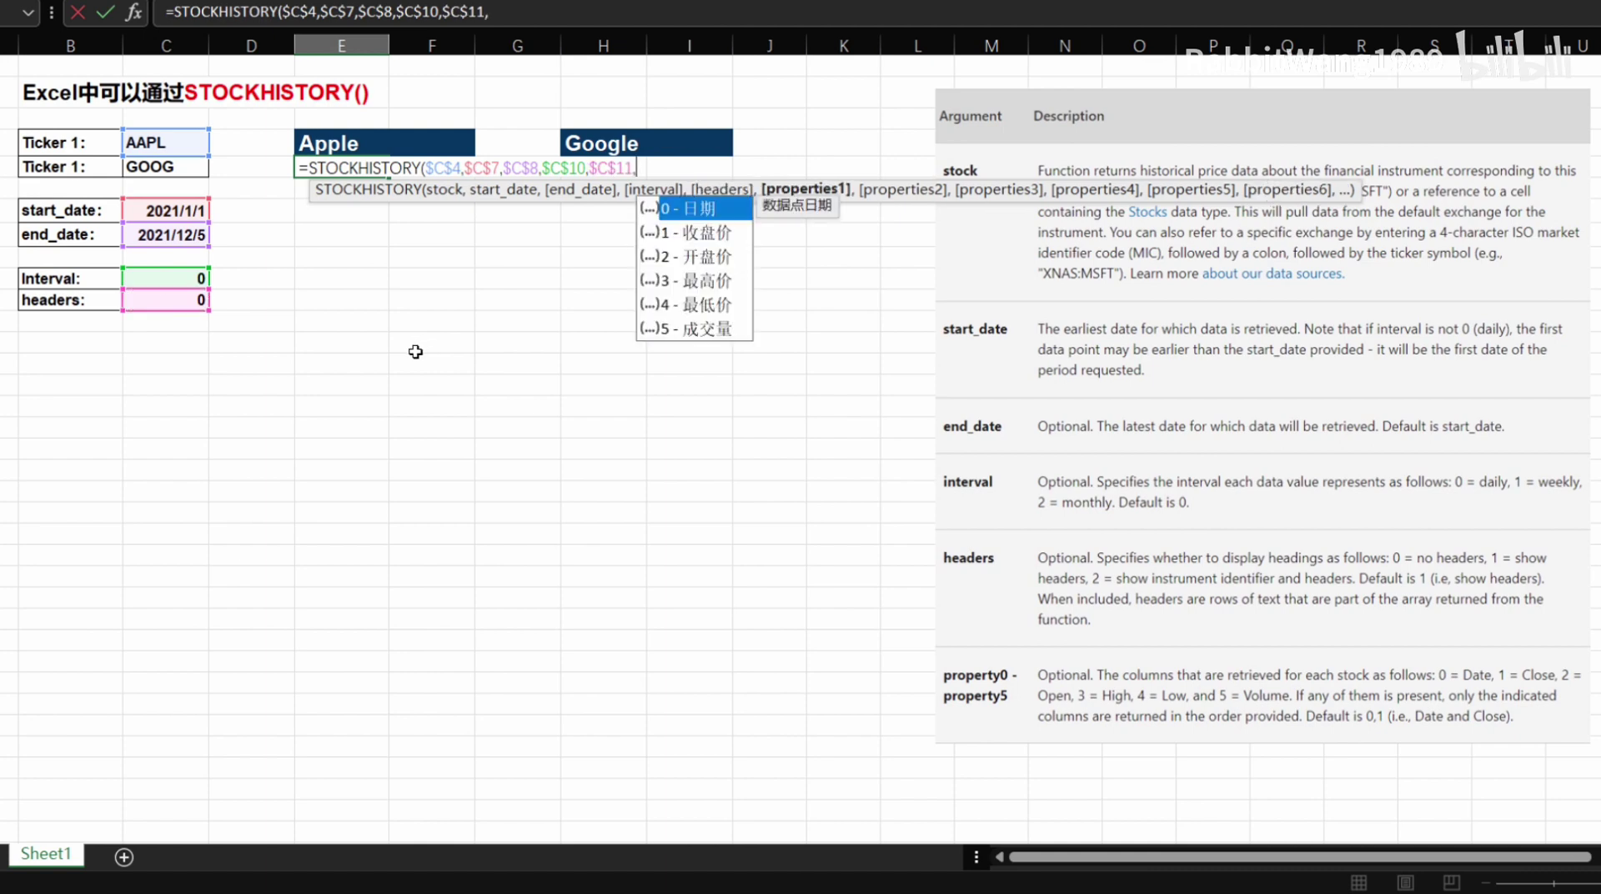
Add Date (0) and Close (1) properties, commit, and check the returned AAPL list.
click(707, 213)
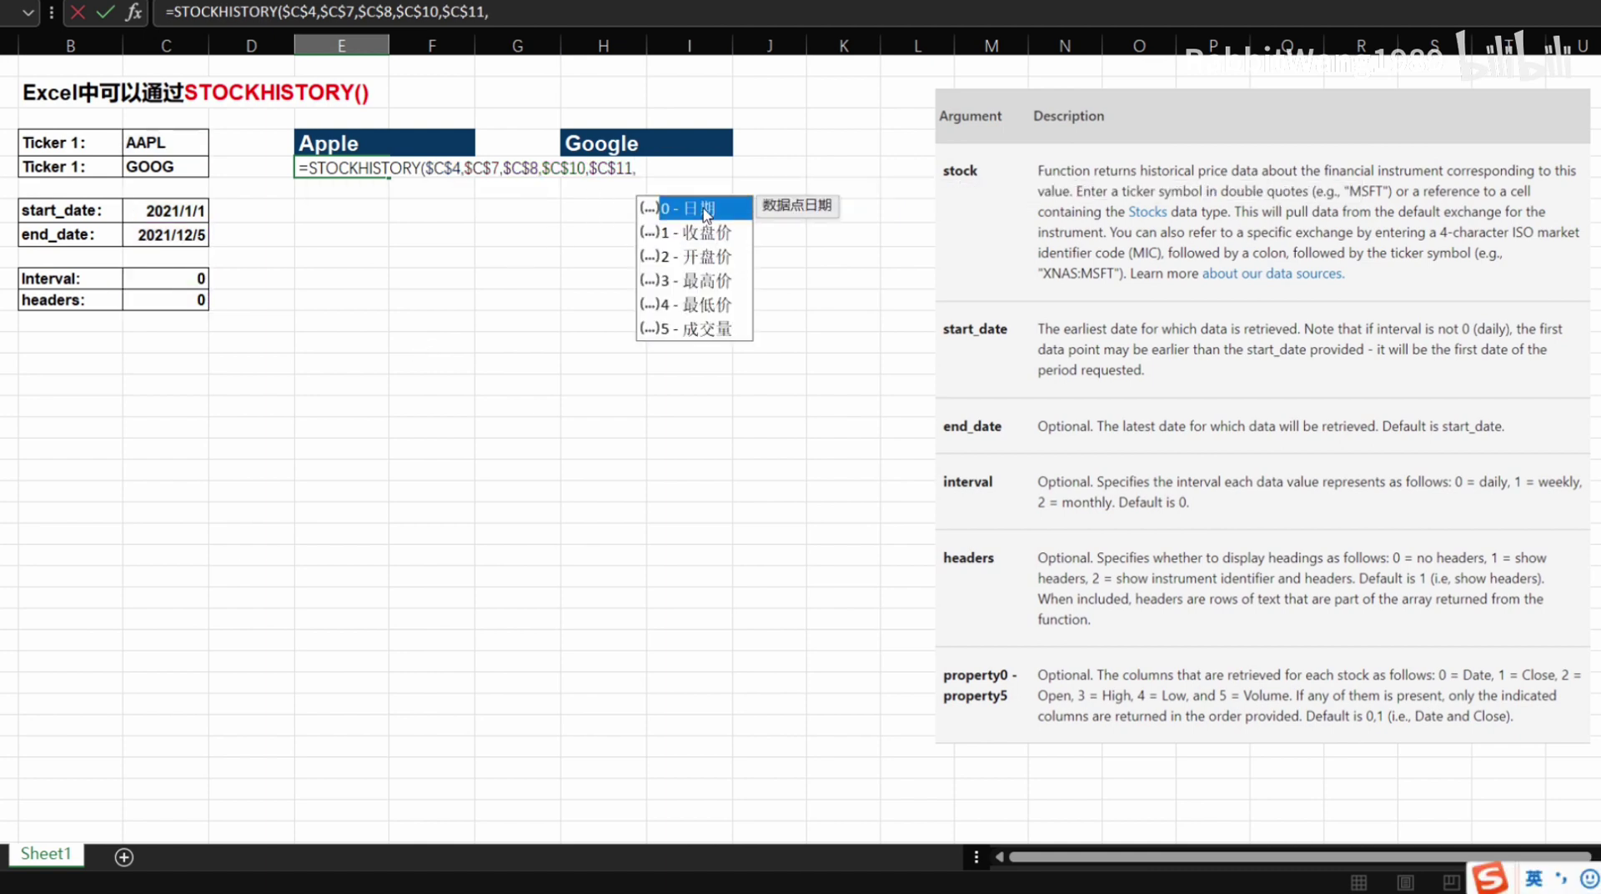
double_click(707, 208)
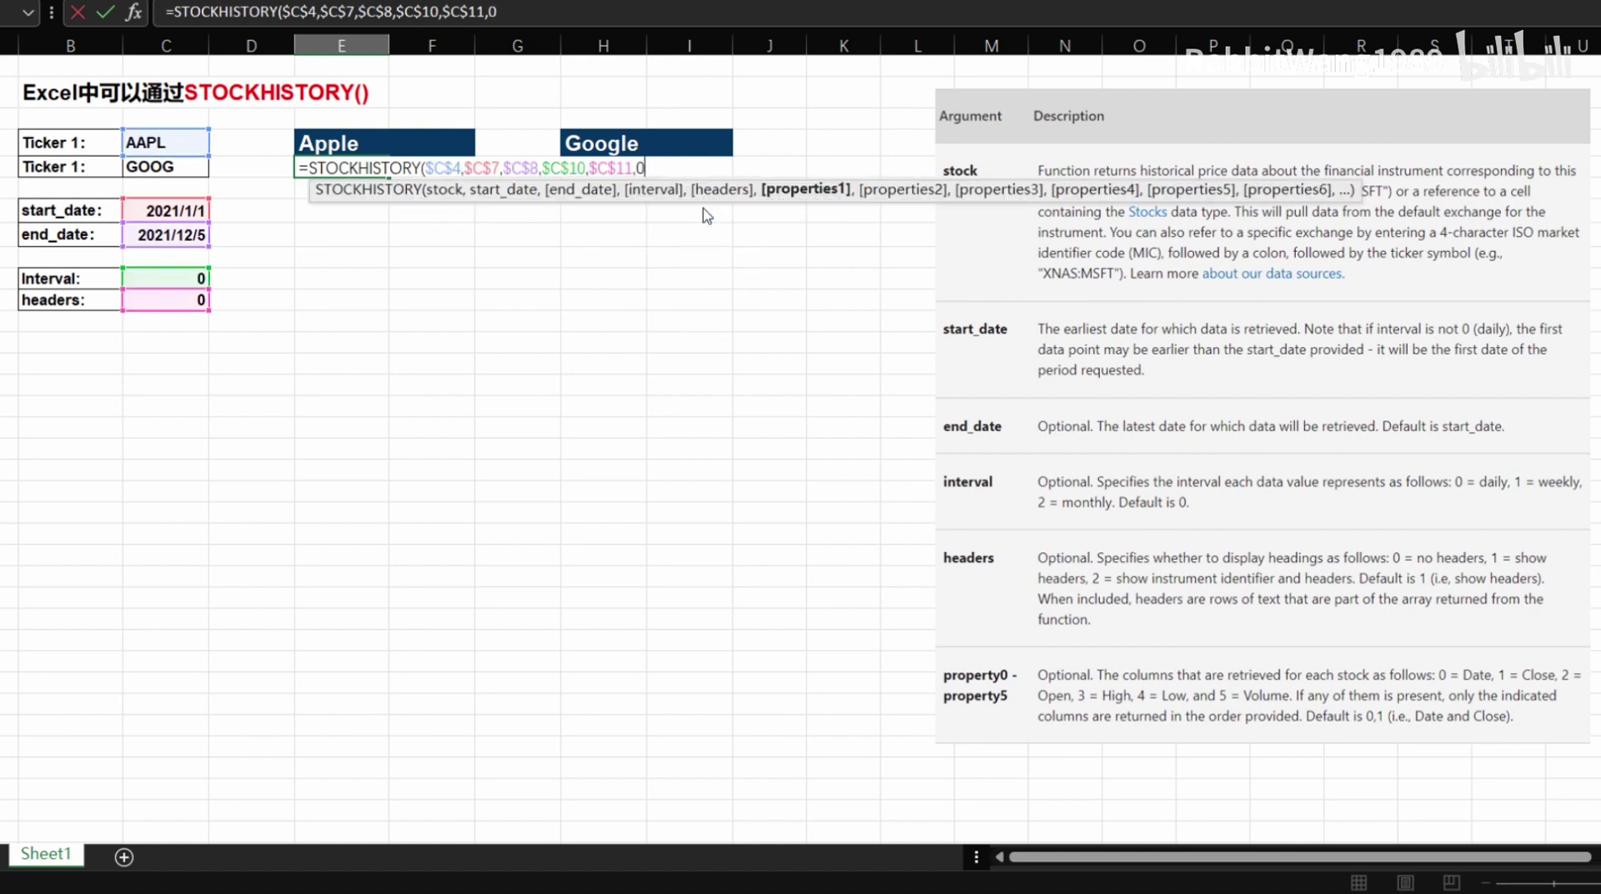
text(,)
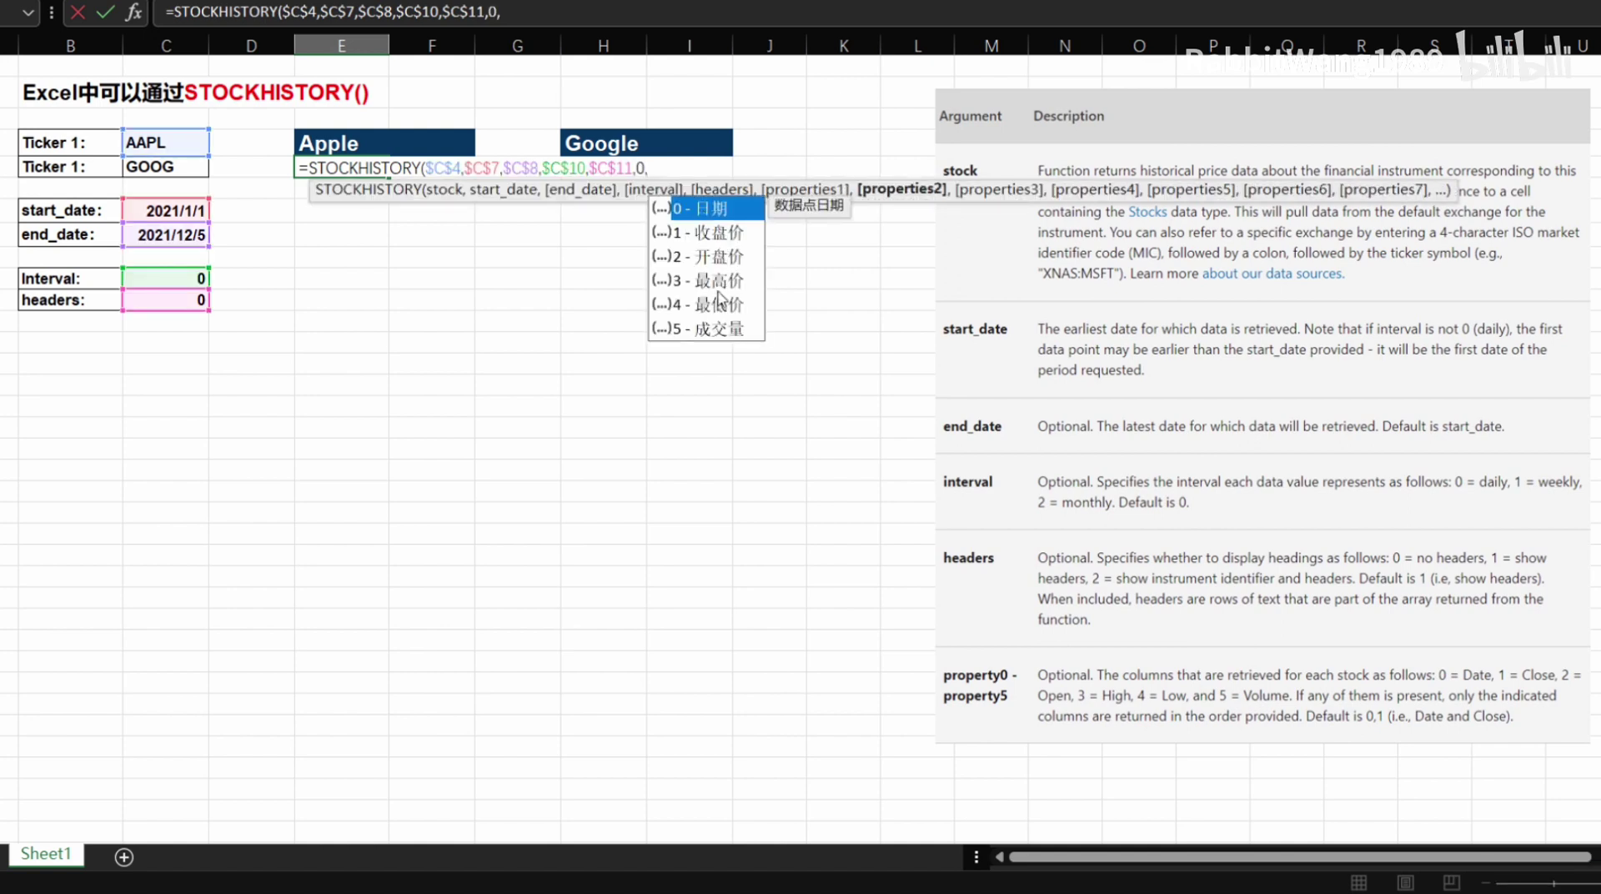
click(713, 233)
double_click(713, 233)
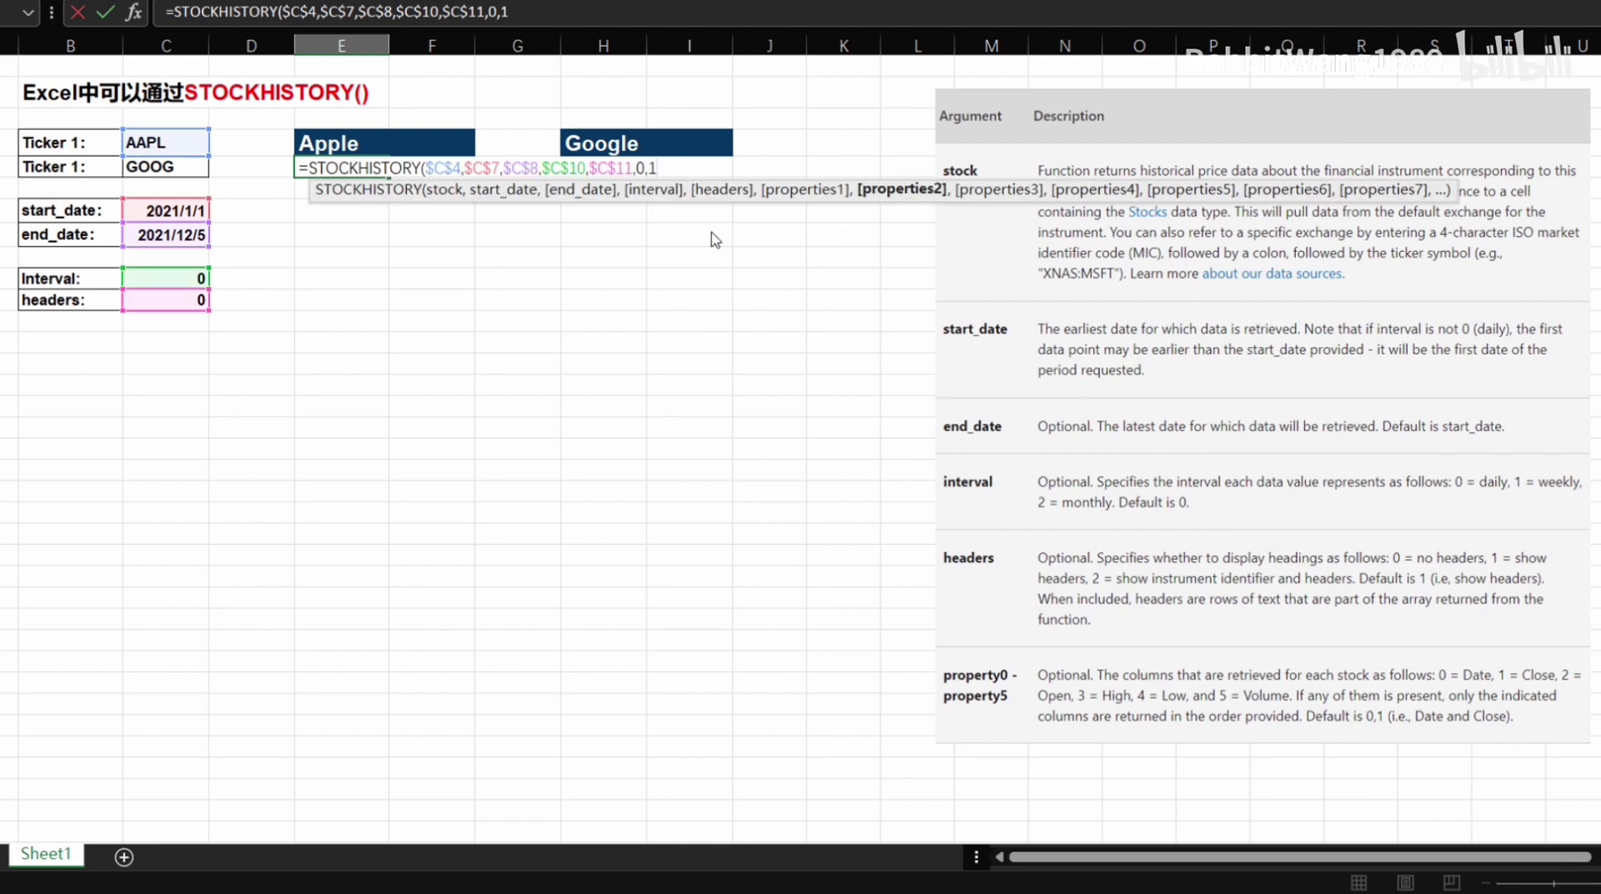
text())
key(Return)
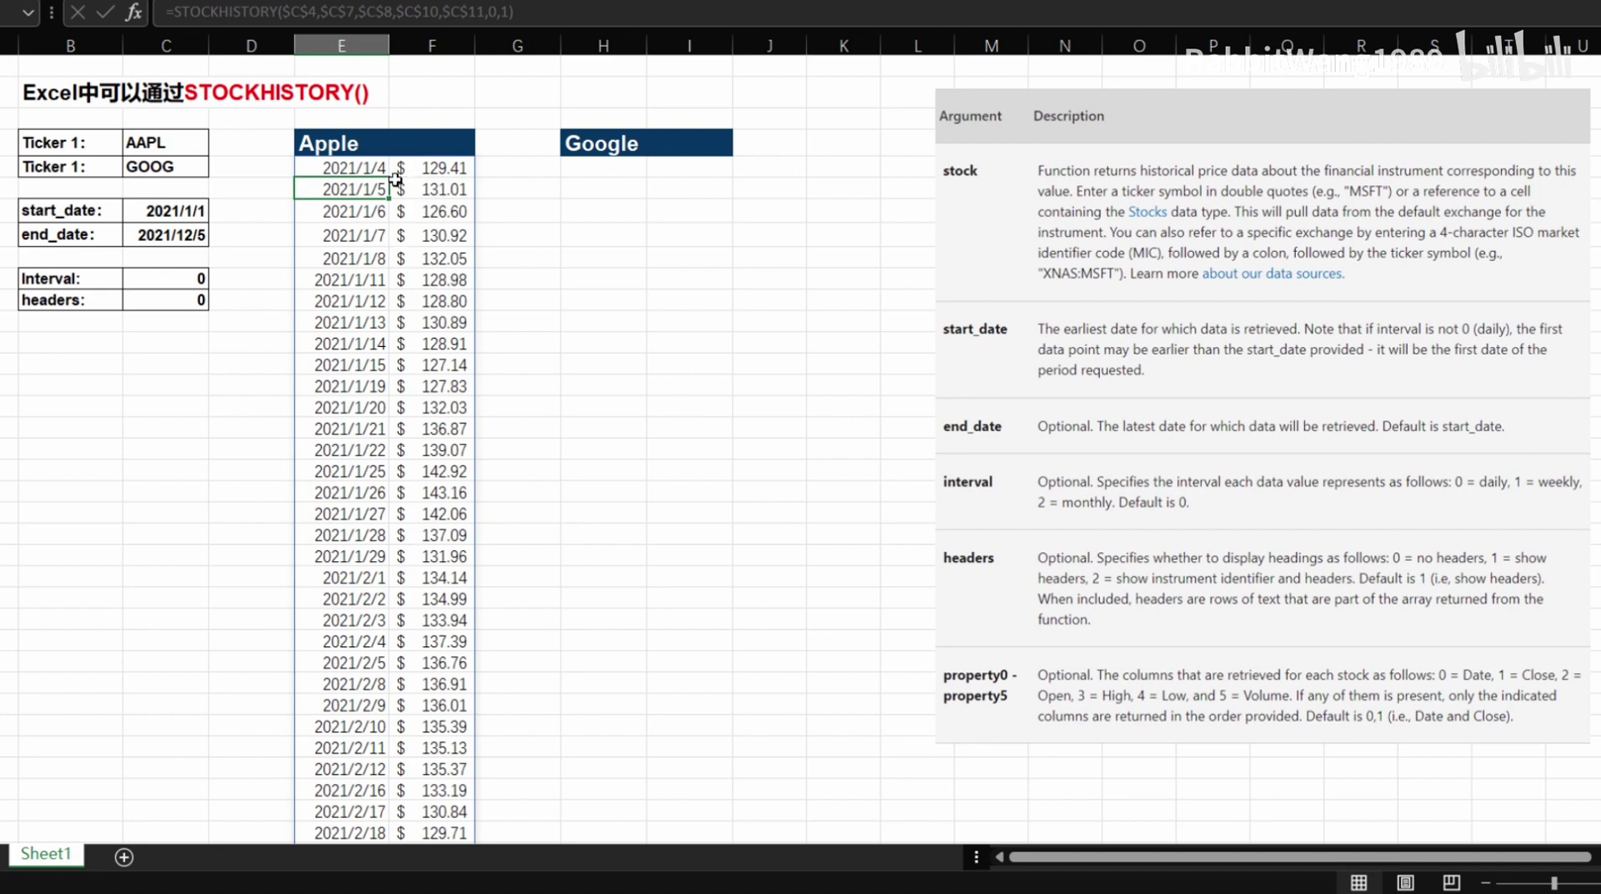
key(ctrl+Down)
key(ctrl+Up)
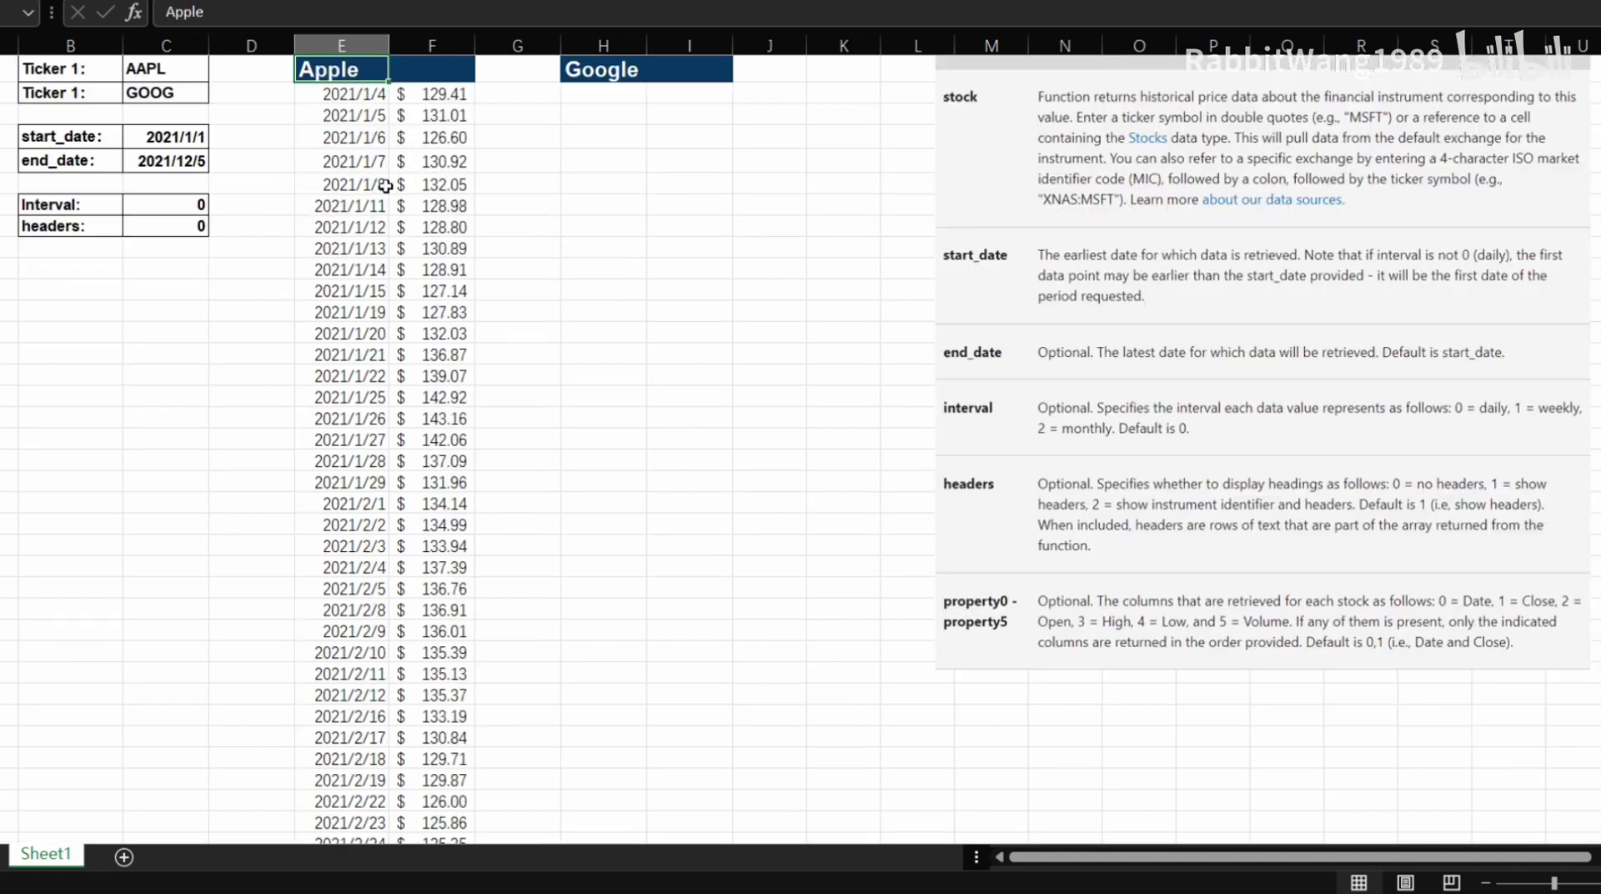
scroll(386, 187, up, 2)
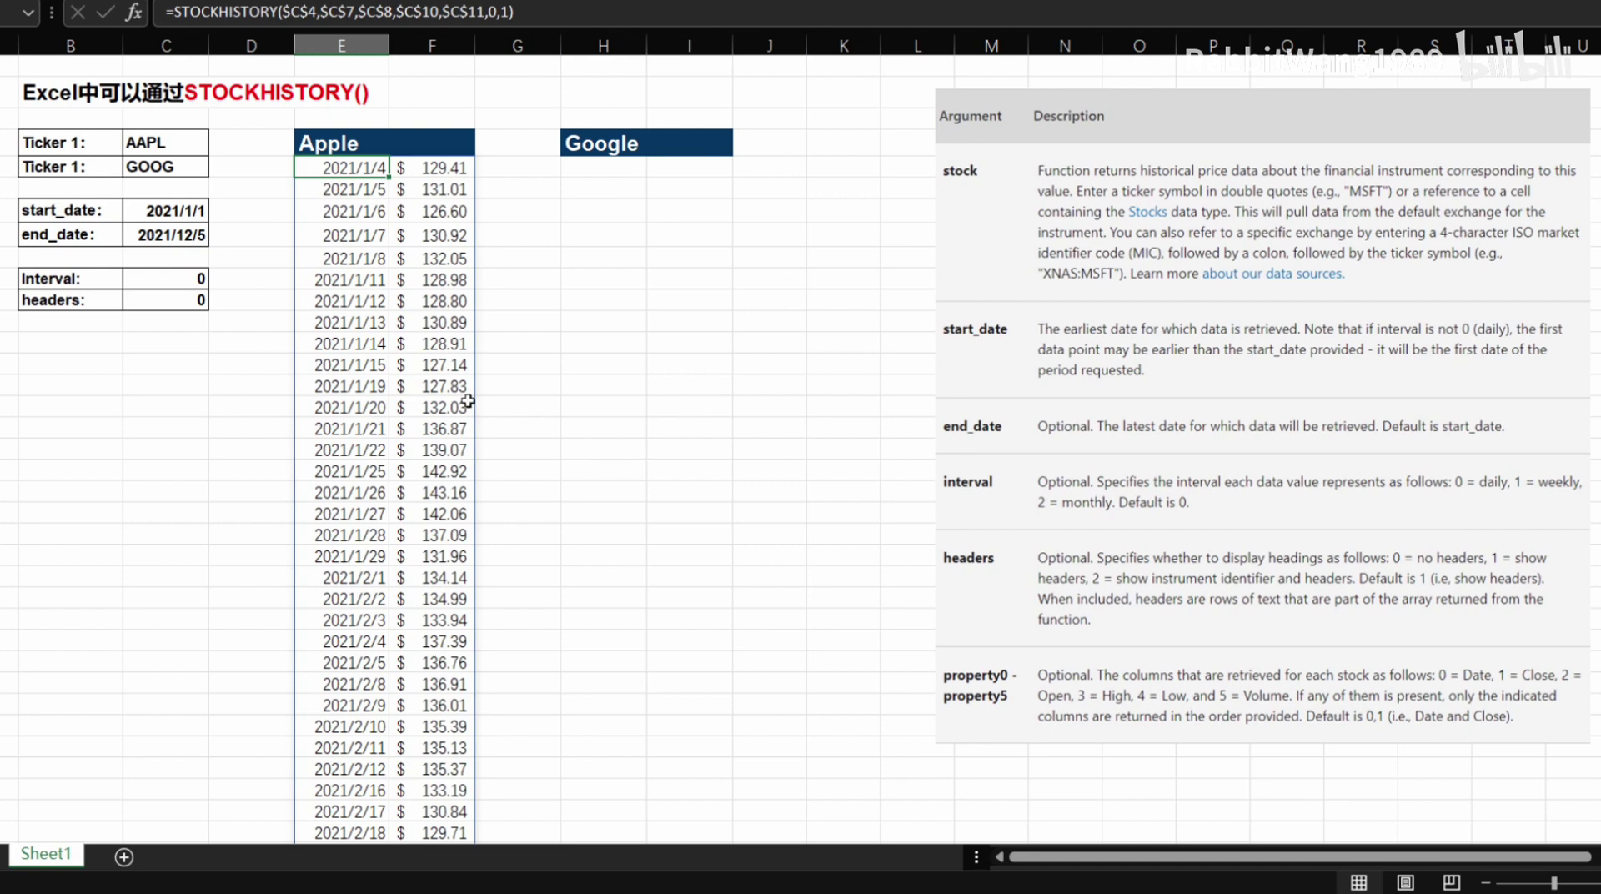
Try interval 1 (weekly) and 2 (monthly), then reset the interval to 0 for daily prices.
click(173, 286)
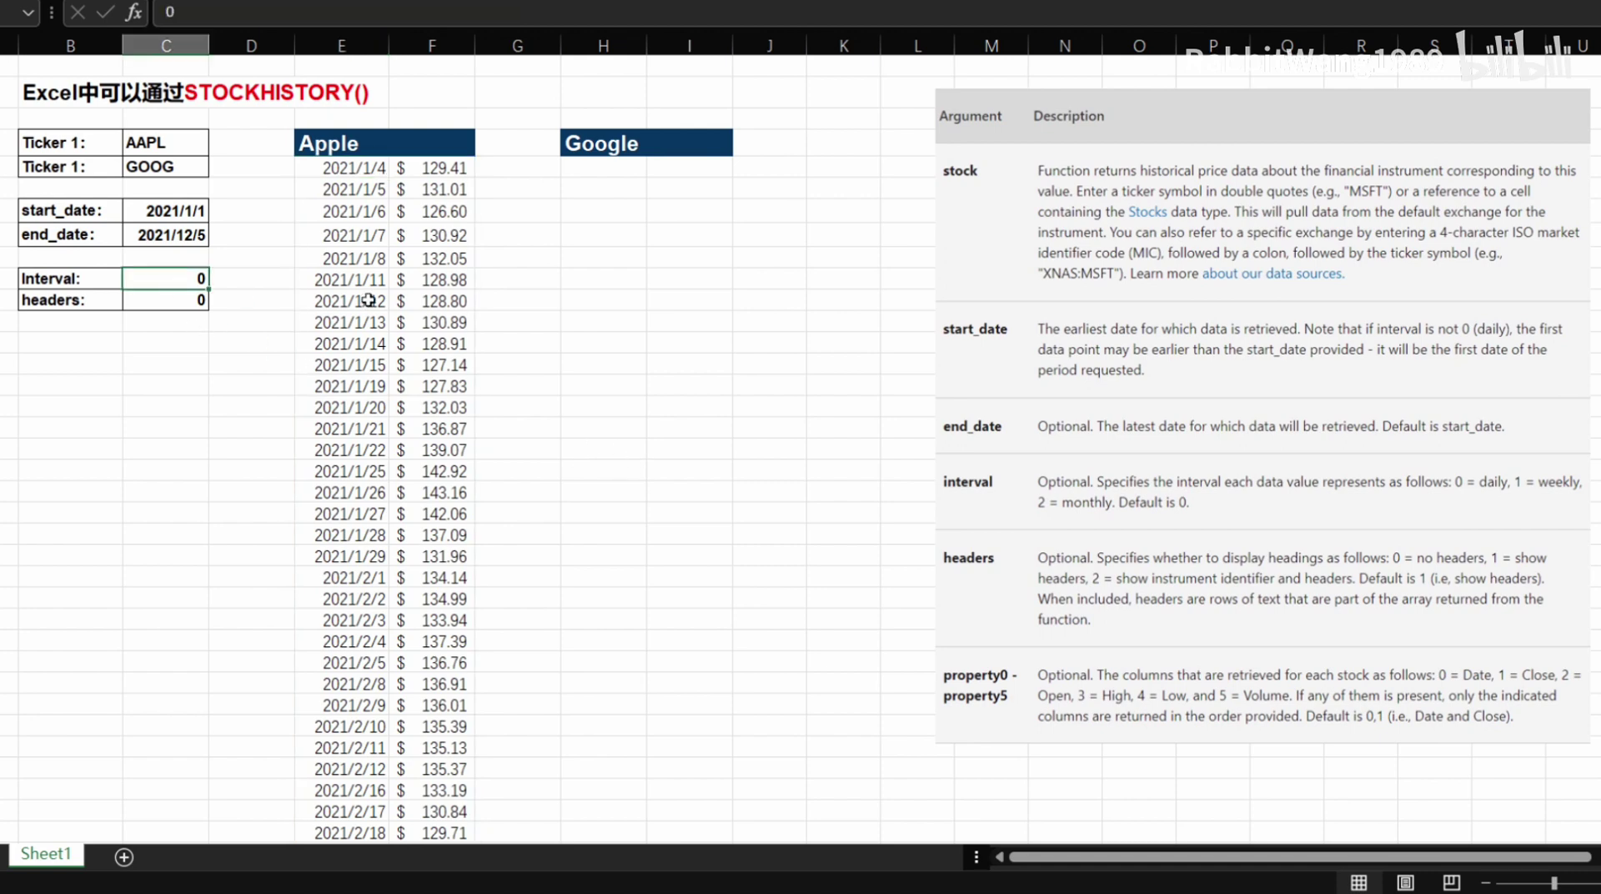
text(1)
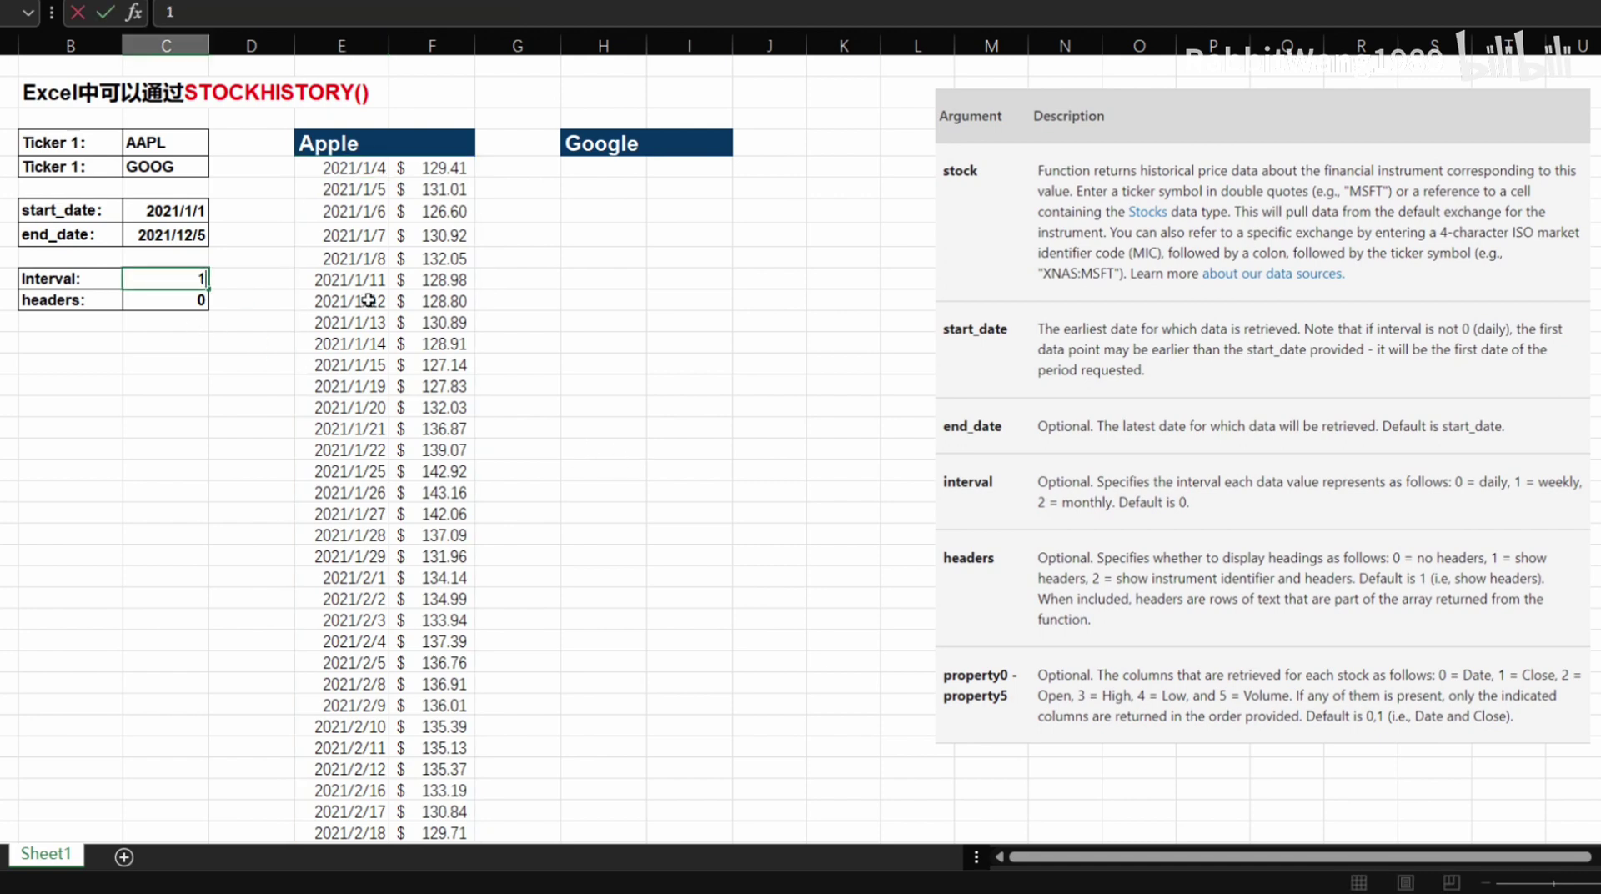
key(Return)
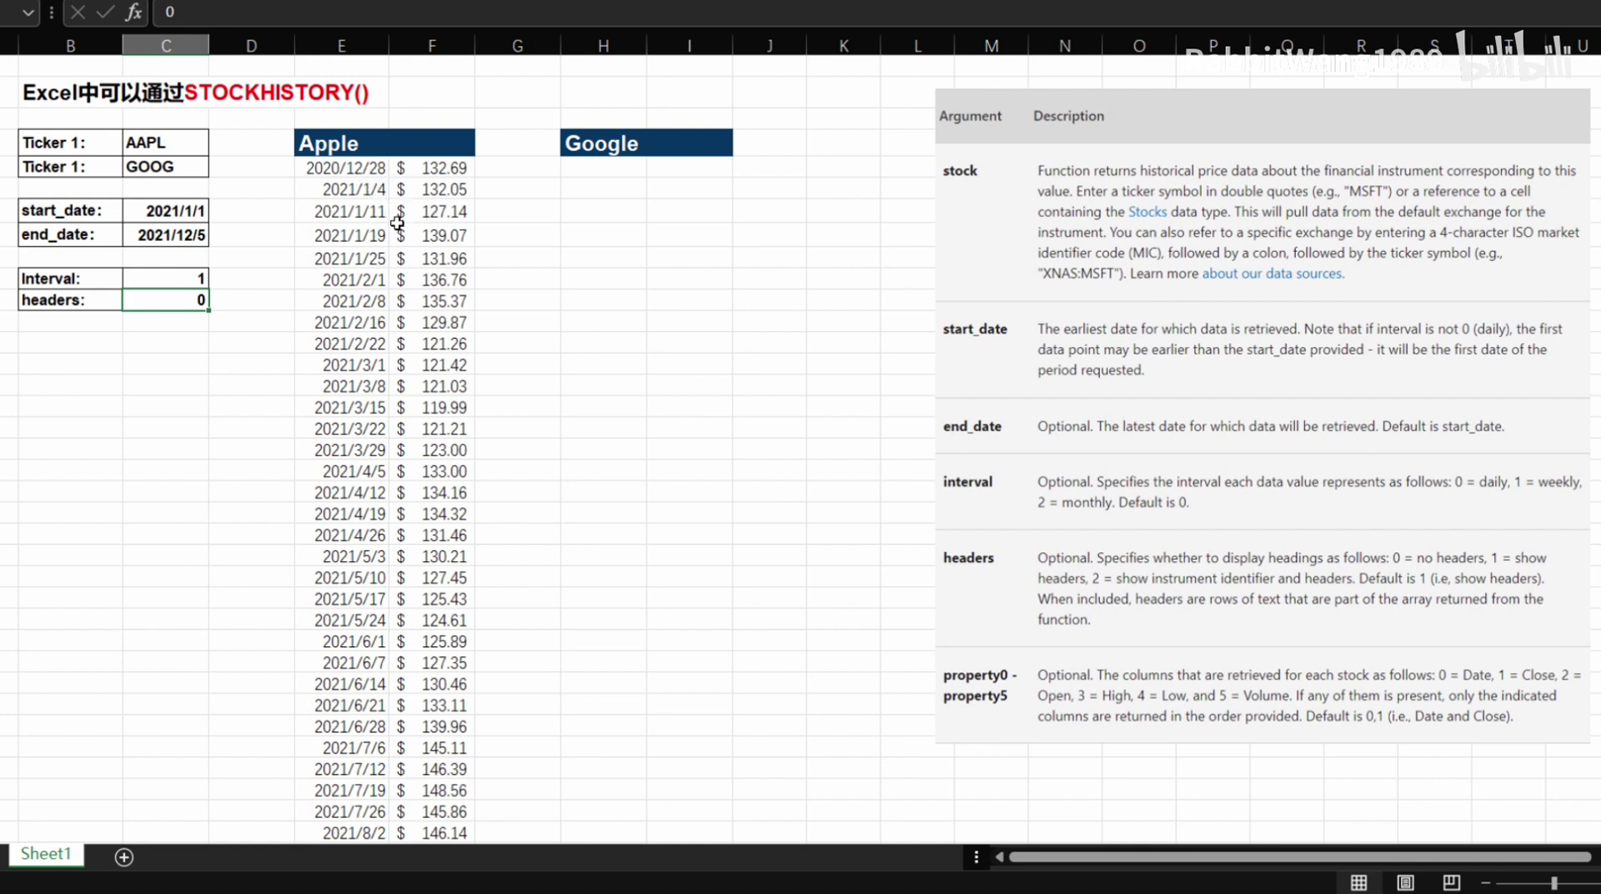
click(191, 277)
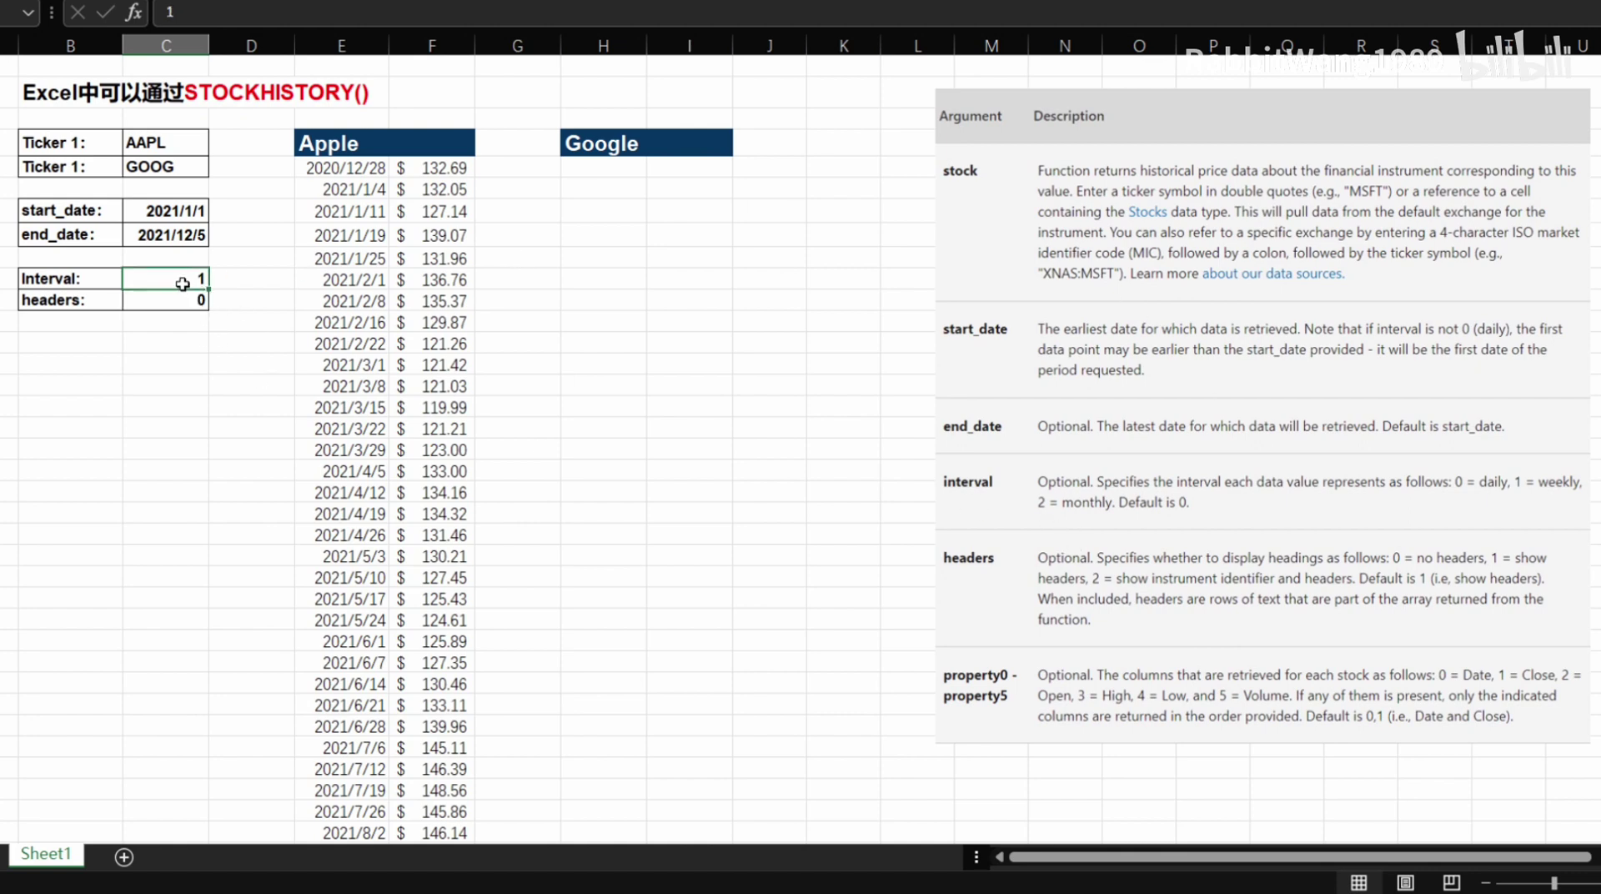
text(2)
key(Return)
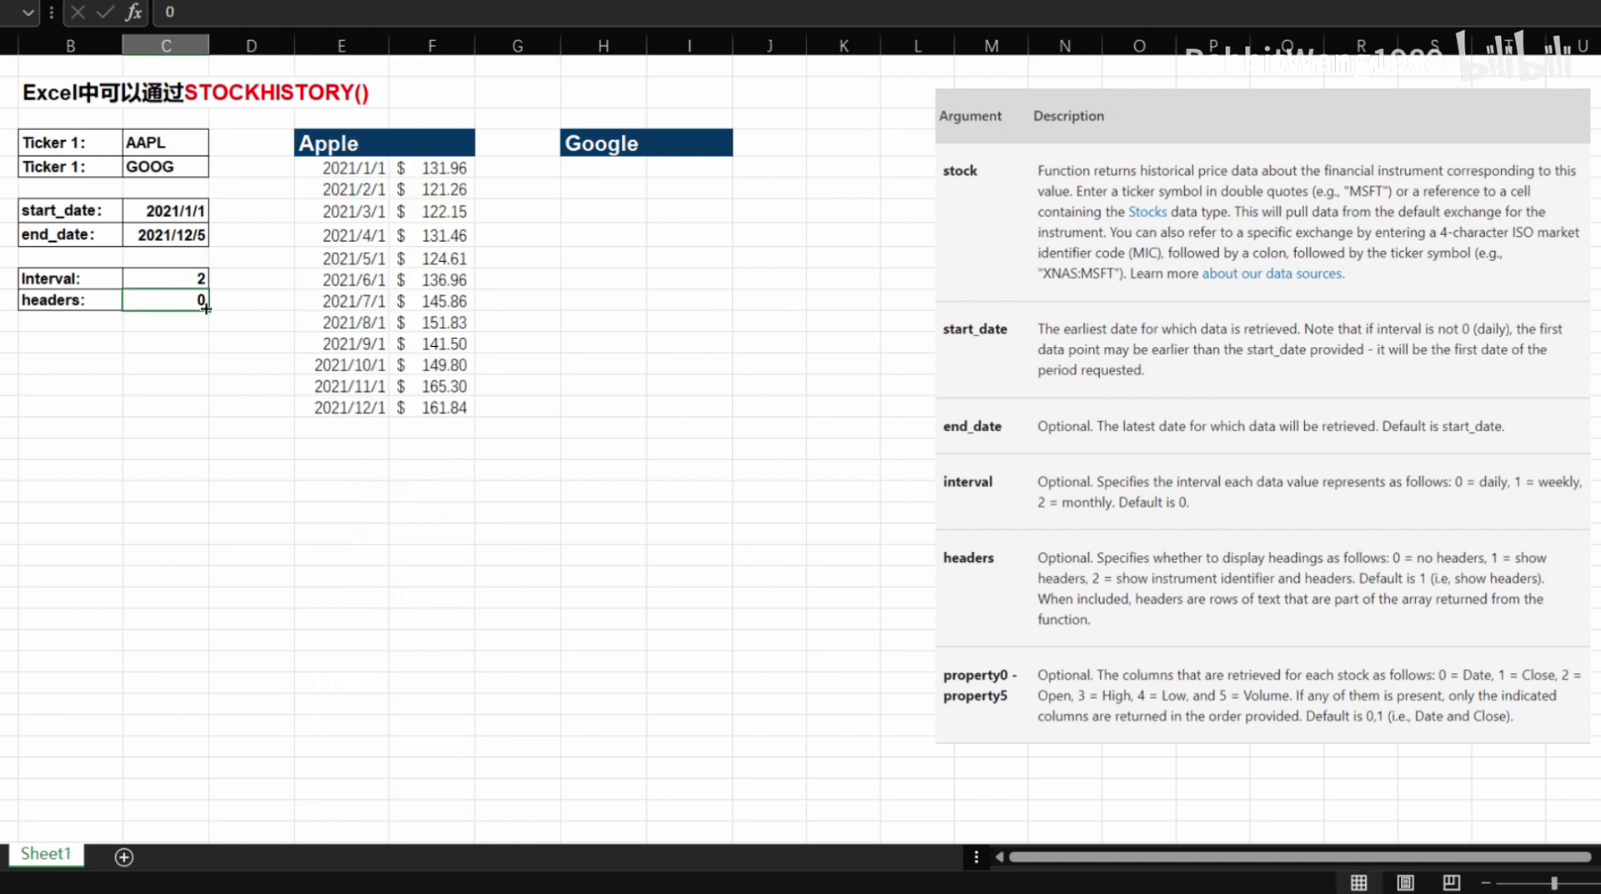
click(186, 282)
text(0)
key(Return)
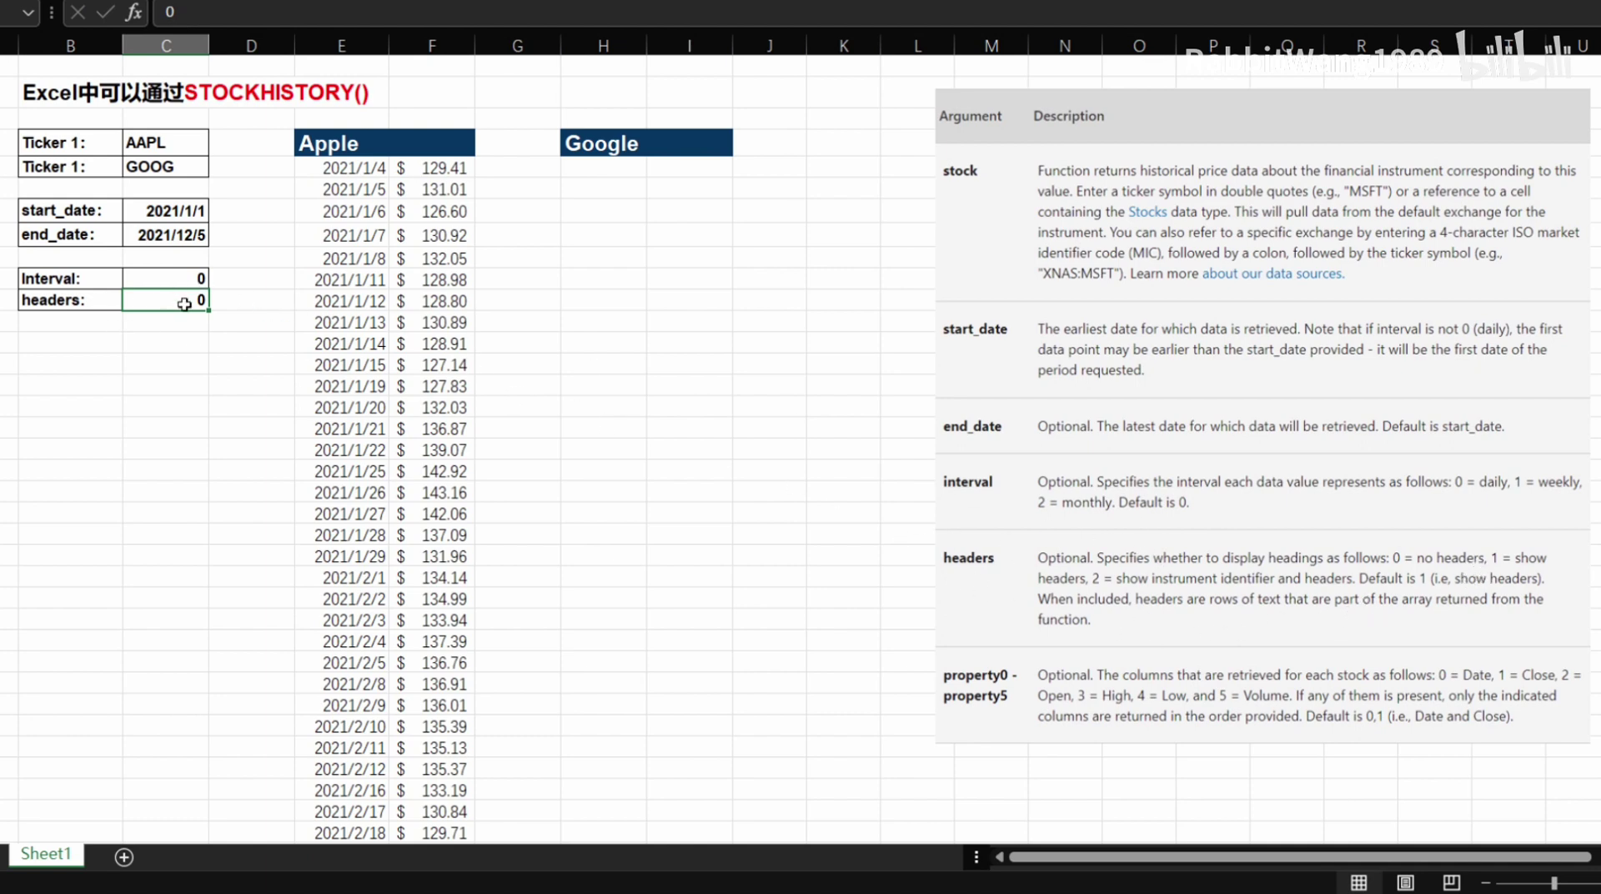
Try headers 1 and 2, then set headers to 0 so no header rows appear.
key(BackSpace)
text(1)
key(Return)
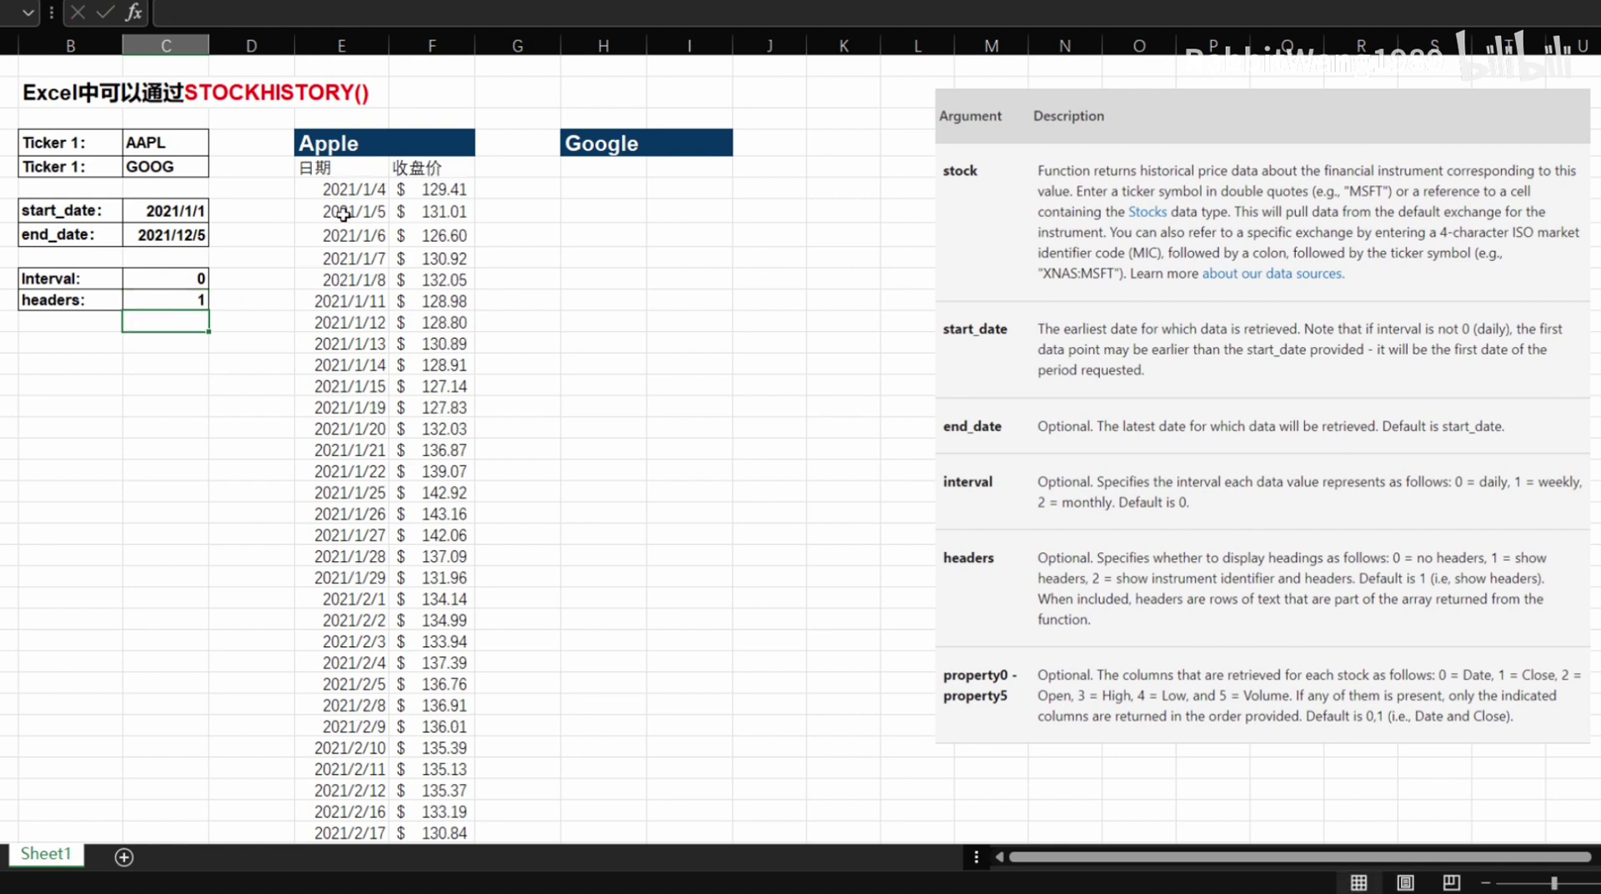
click(161, 298)
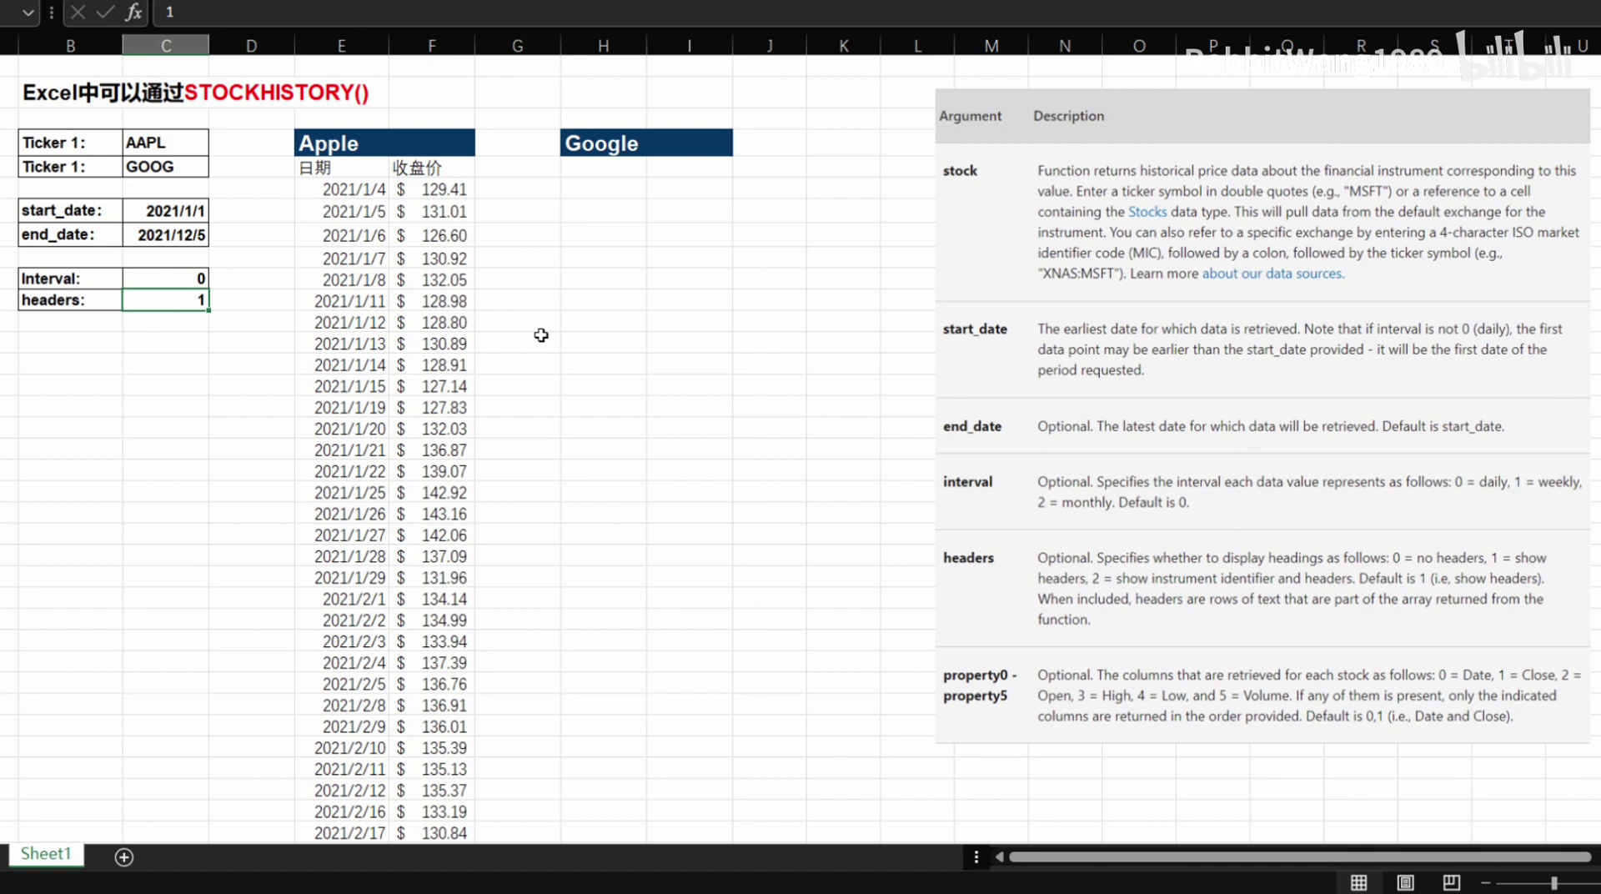
text(2)
key(Return)
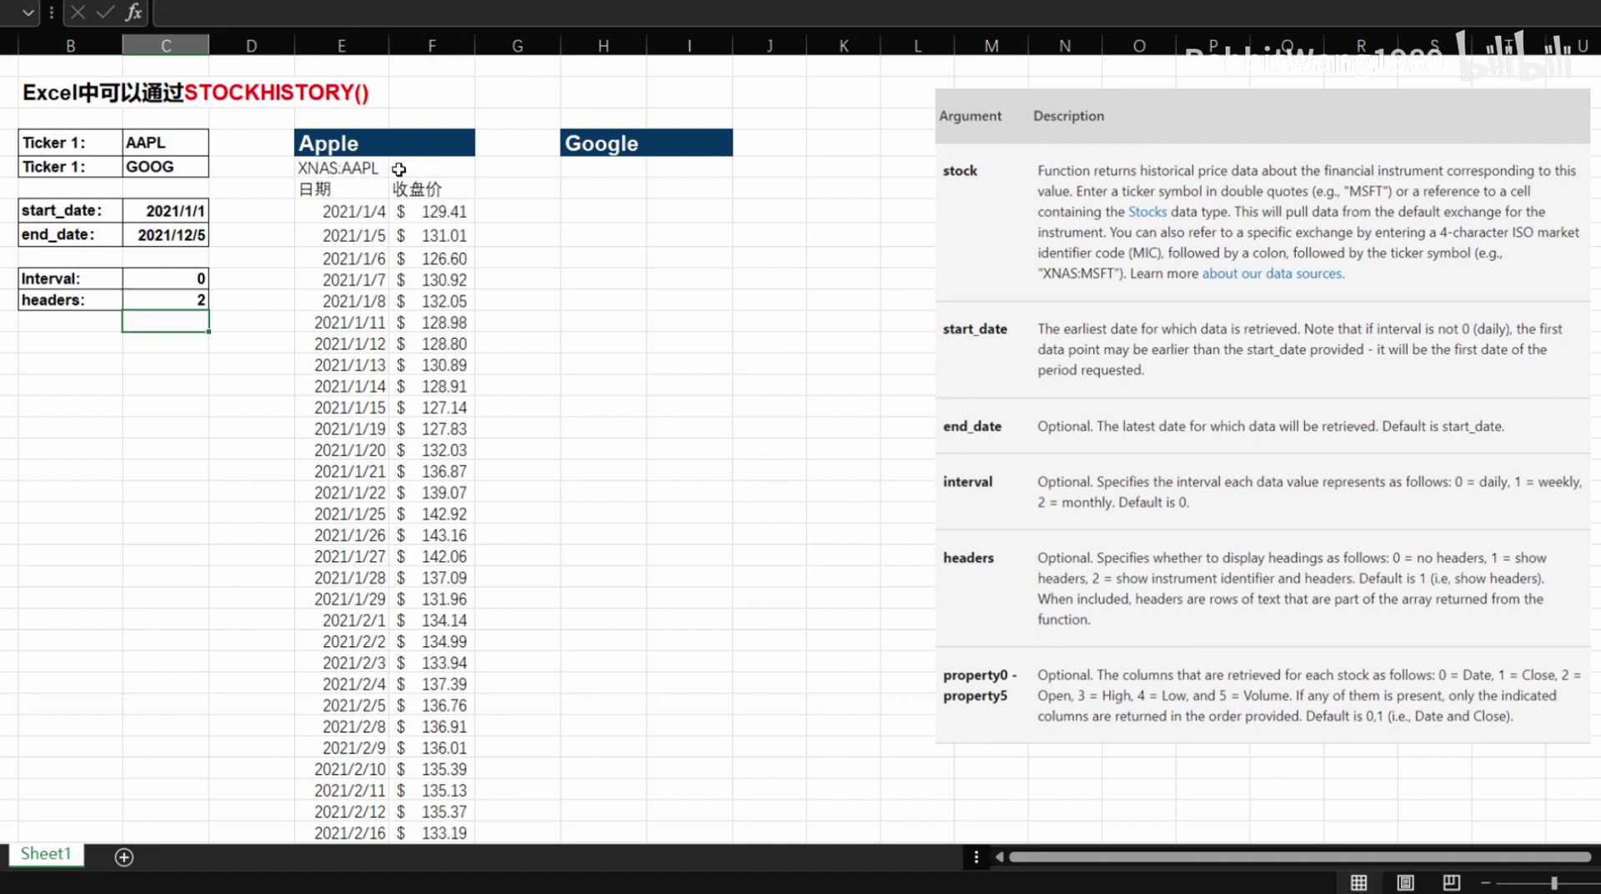
click(192, 297)
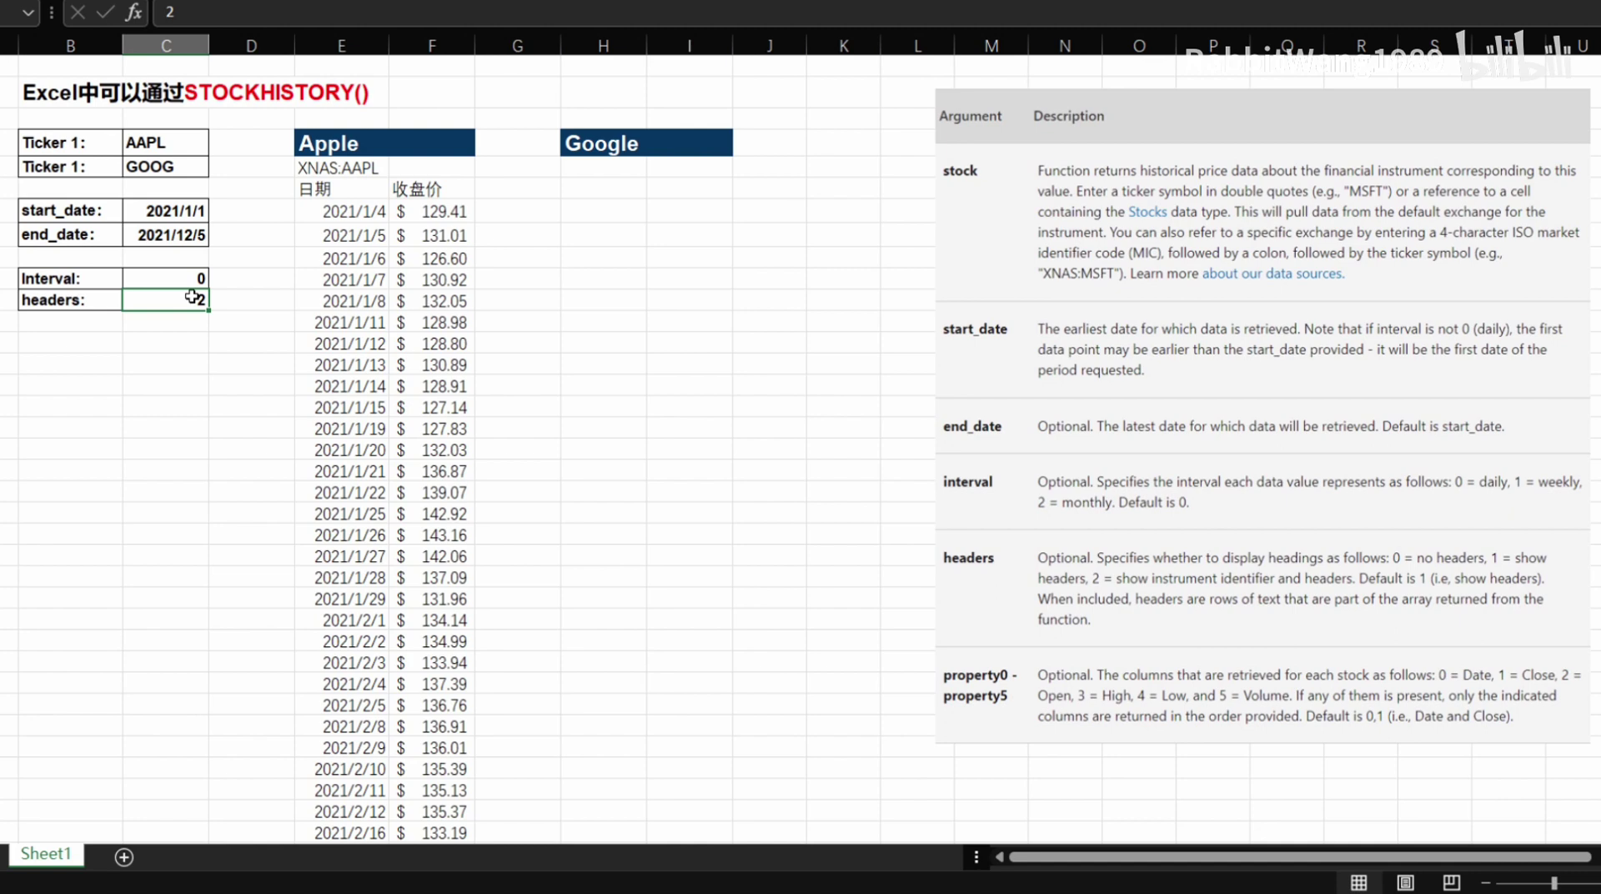
text(0)
key(Return)
Copy the Apple STOCKHISTORY formula from E7 into H7 and repoint its ticker to GOOG in C5.
click(346, 169)
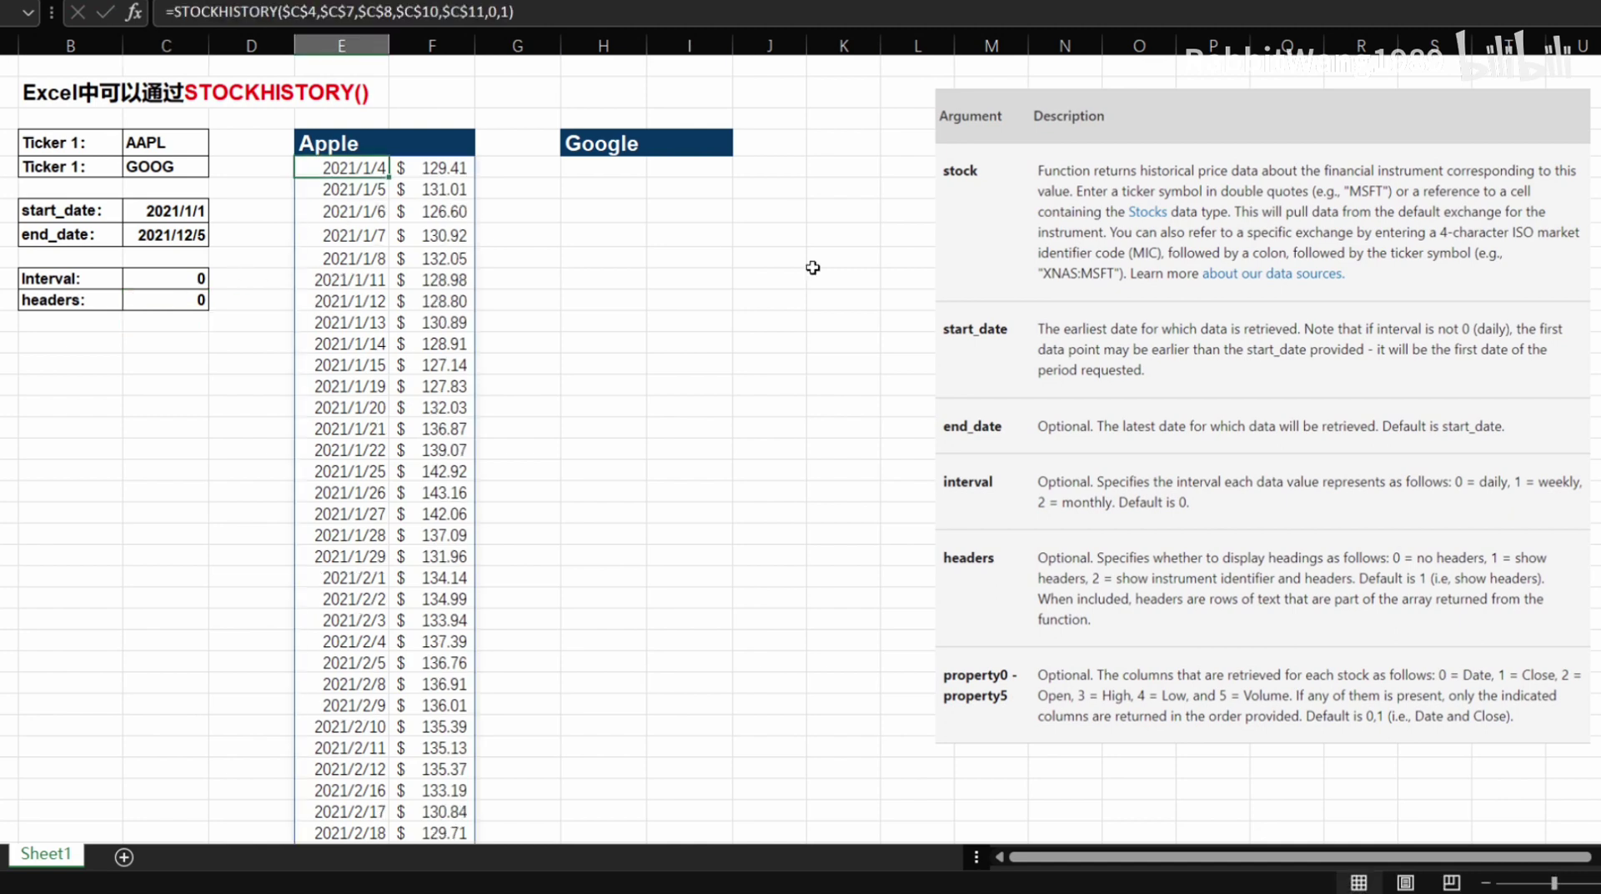
key(ctrl+c)
key(Right)
key(Right)
key(Right)
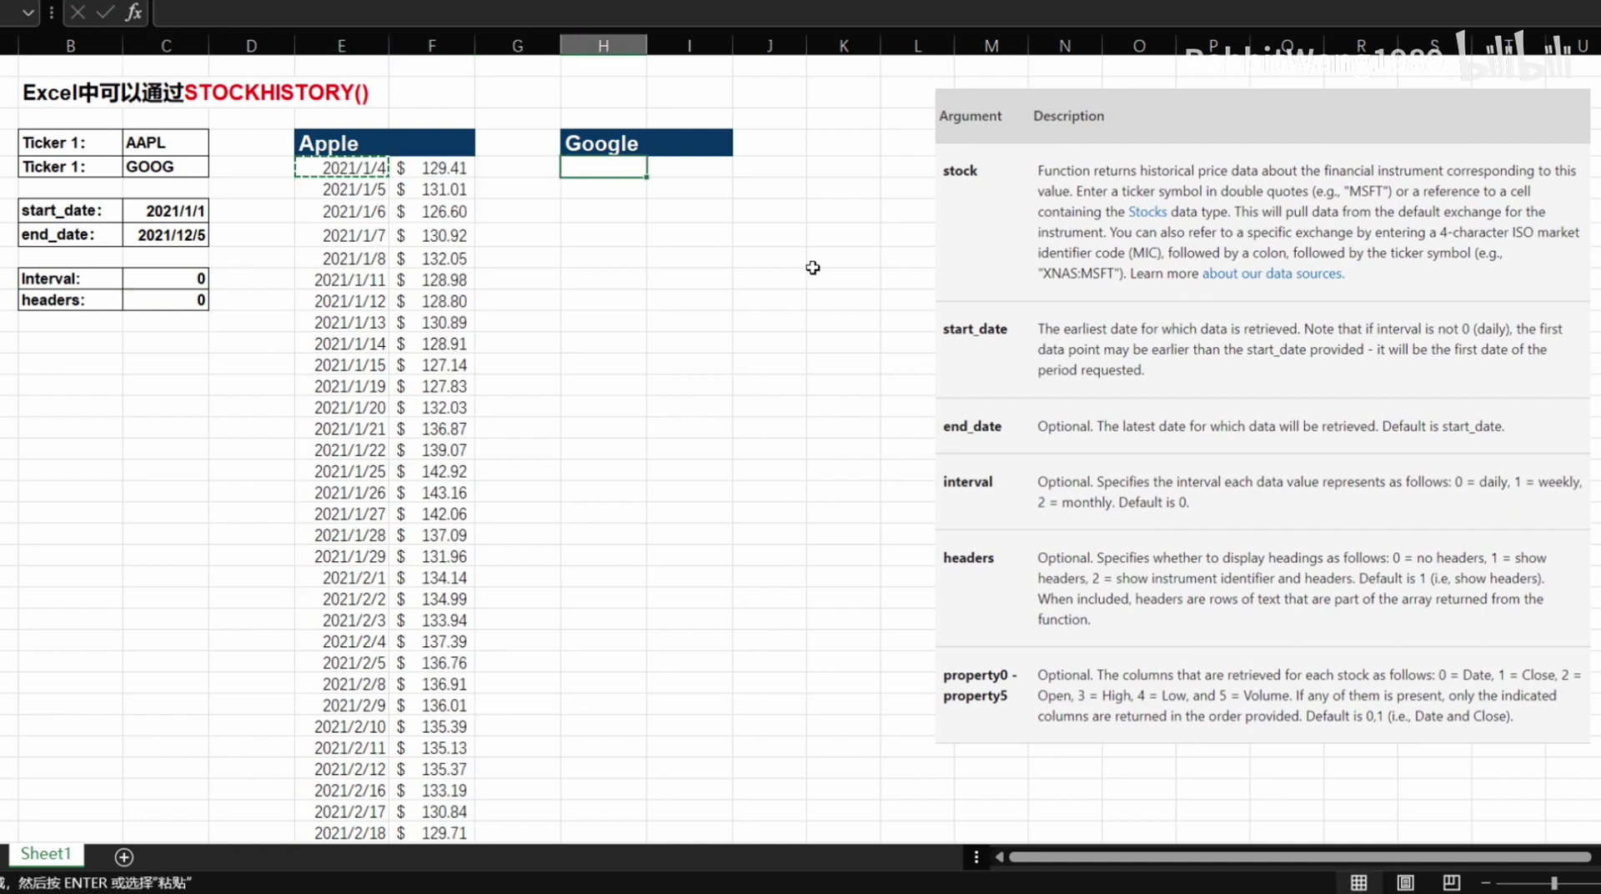
key(ctrl+v)
key(F2)
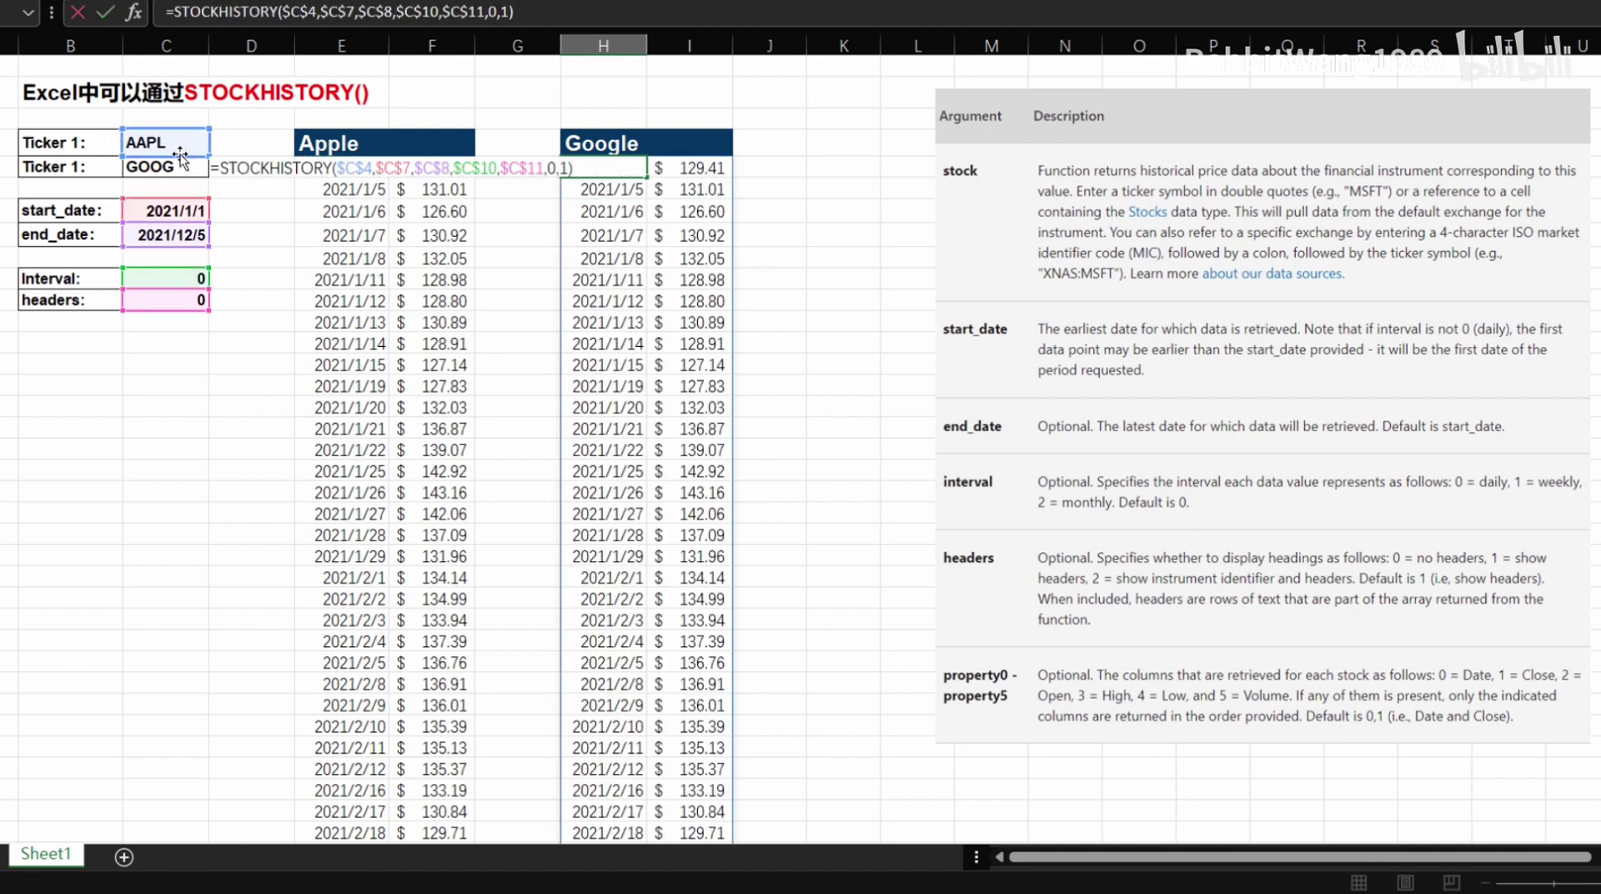
drag(184, 155, 184, 180)
key(Return)
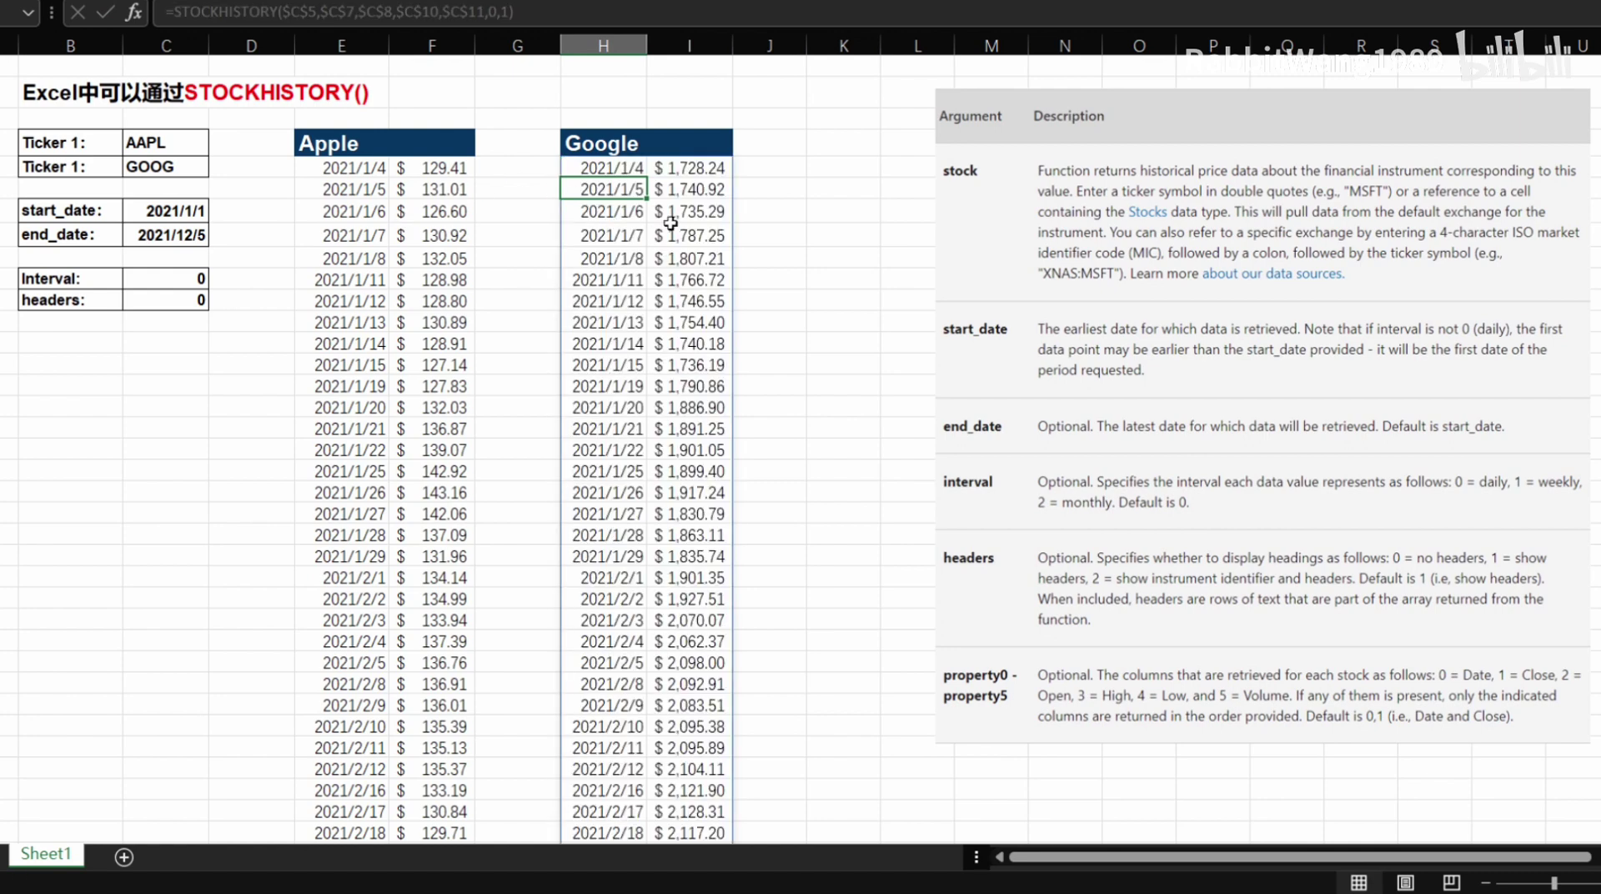
click(775, 197)
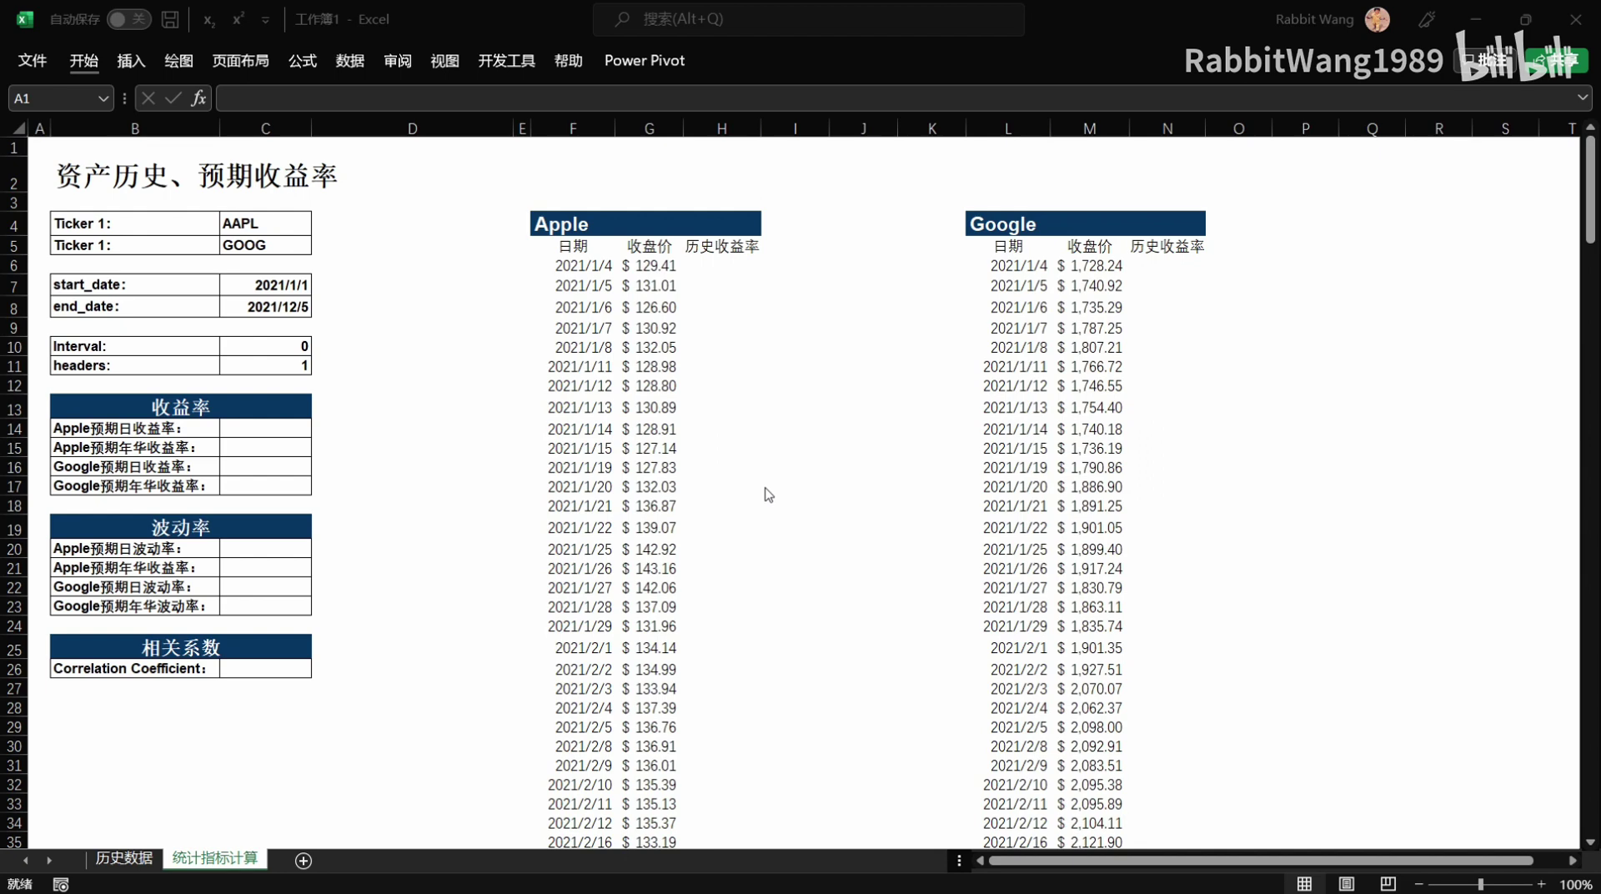
click(734, 285)
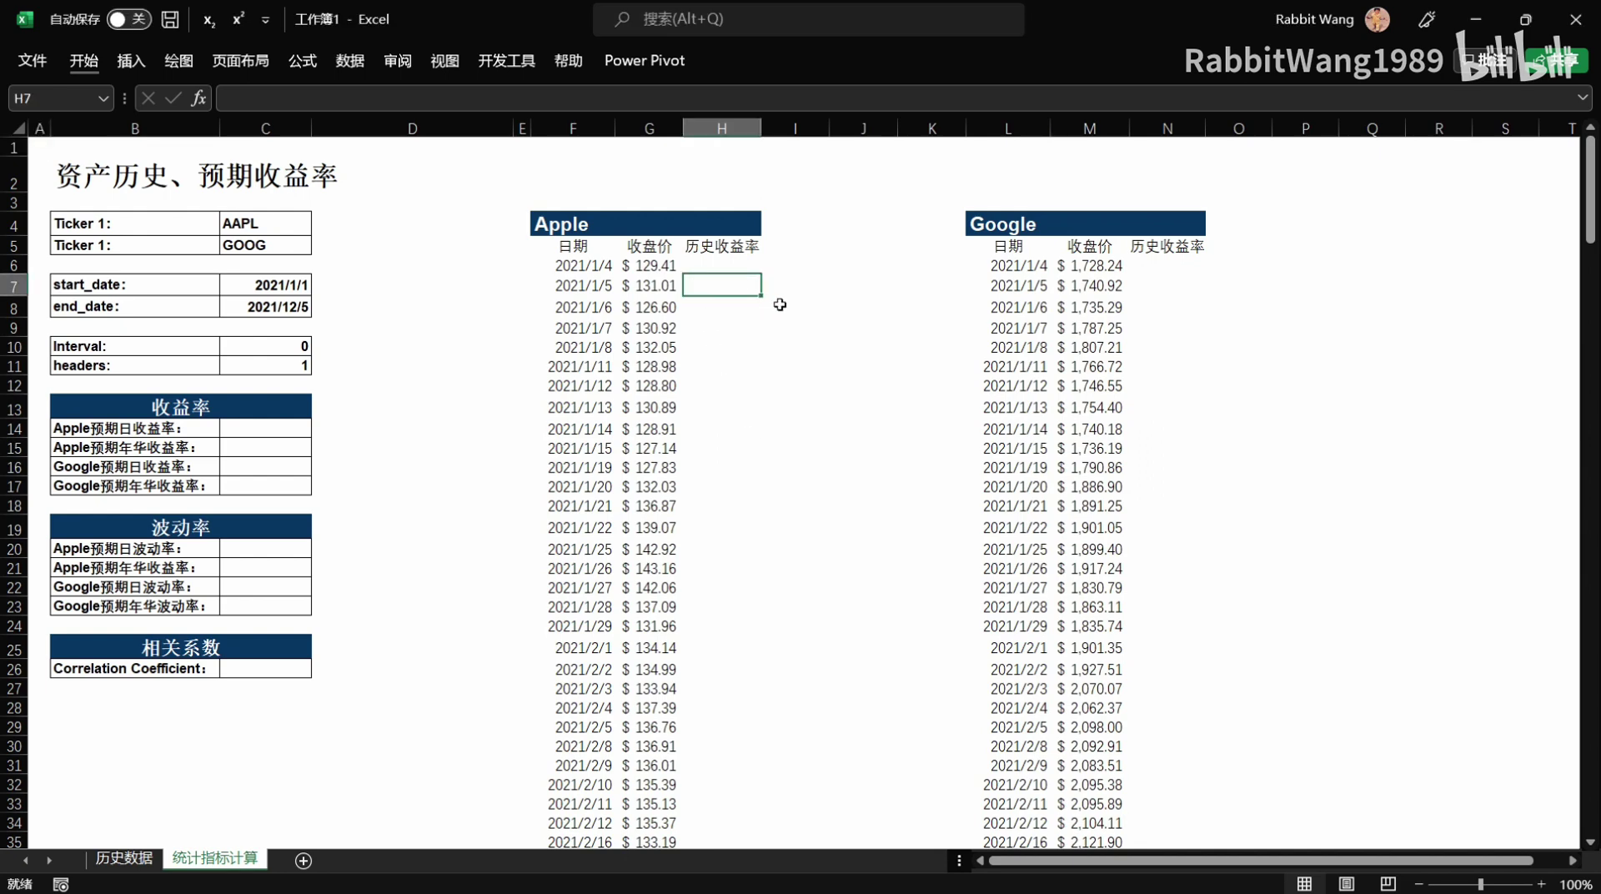
text(=()
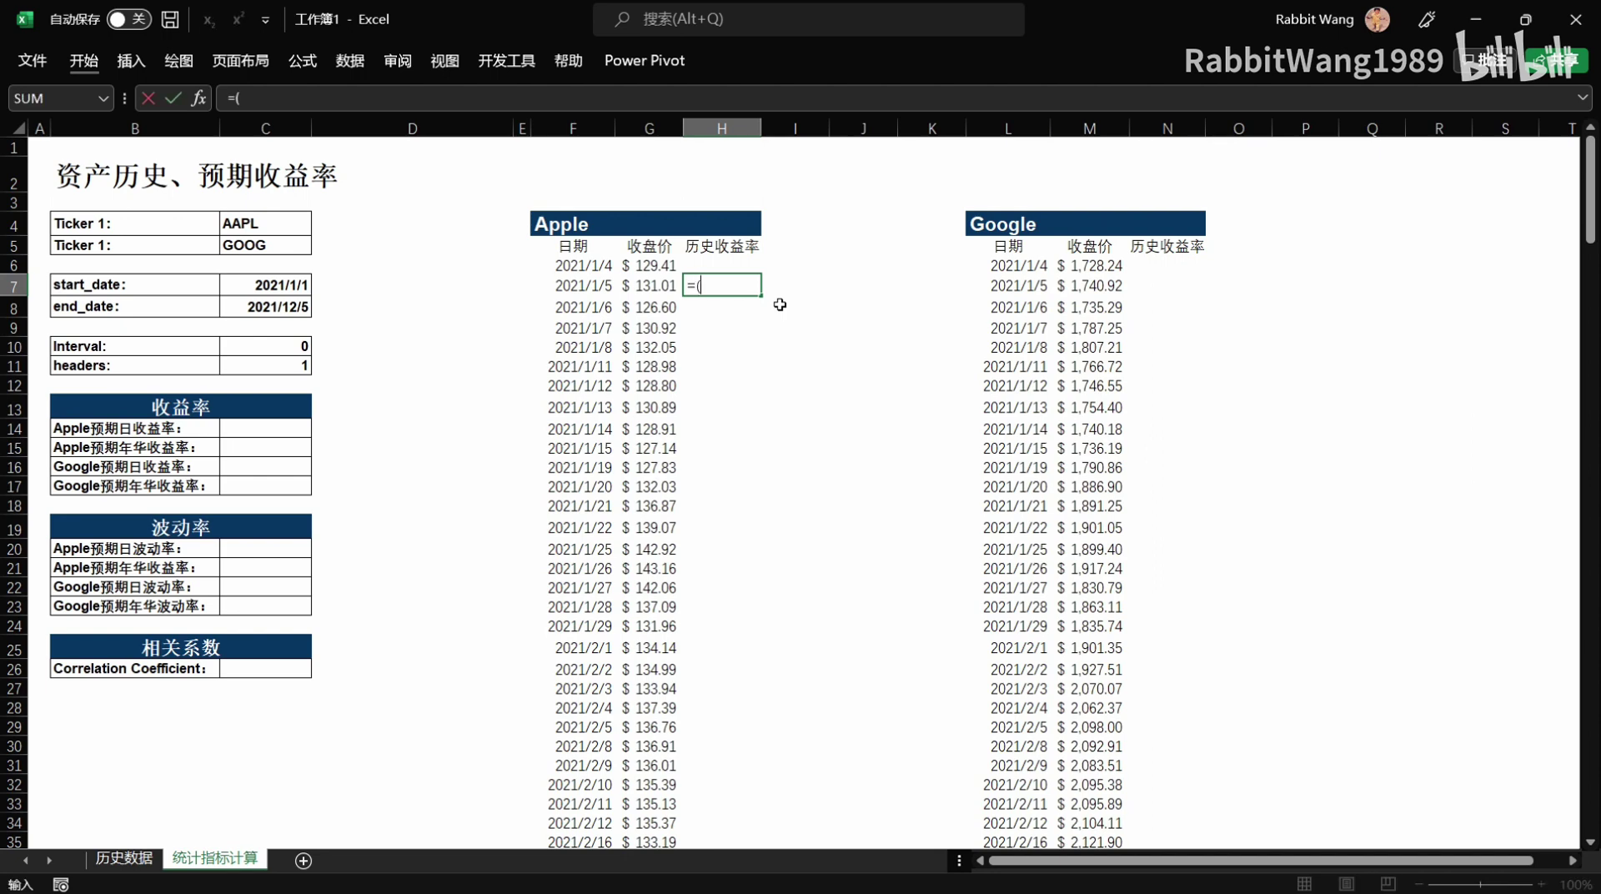
key(Left)
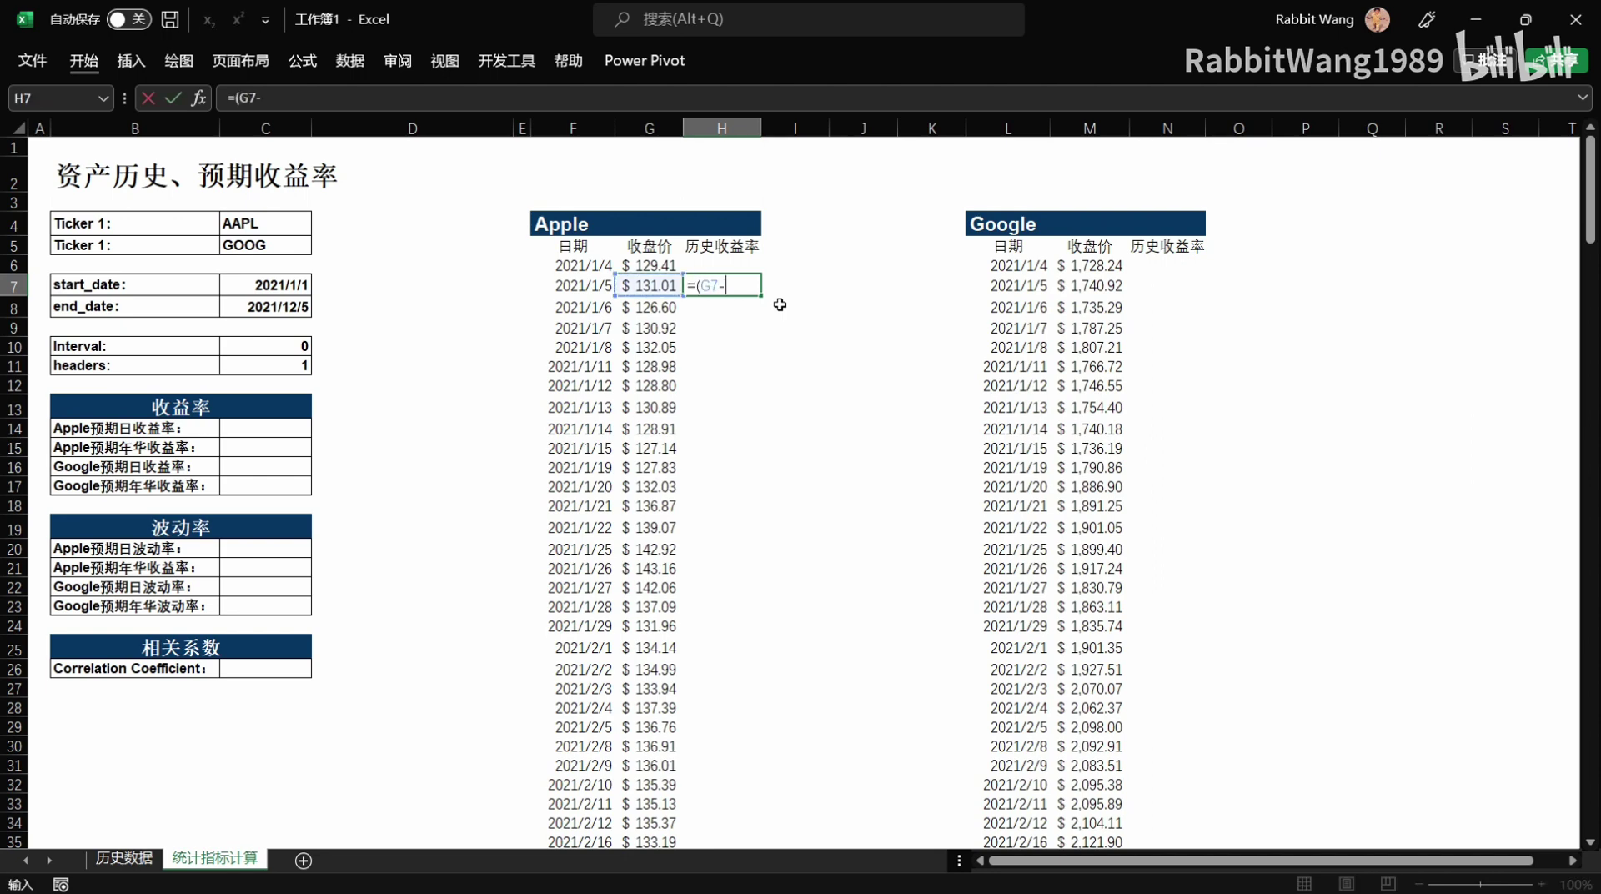
text(-)
key(Up)
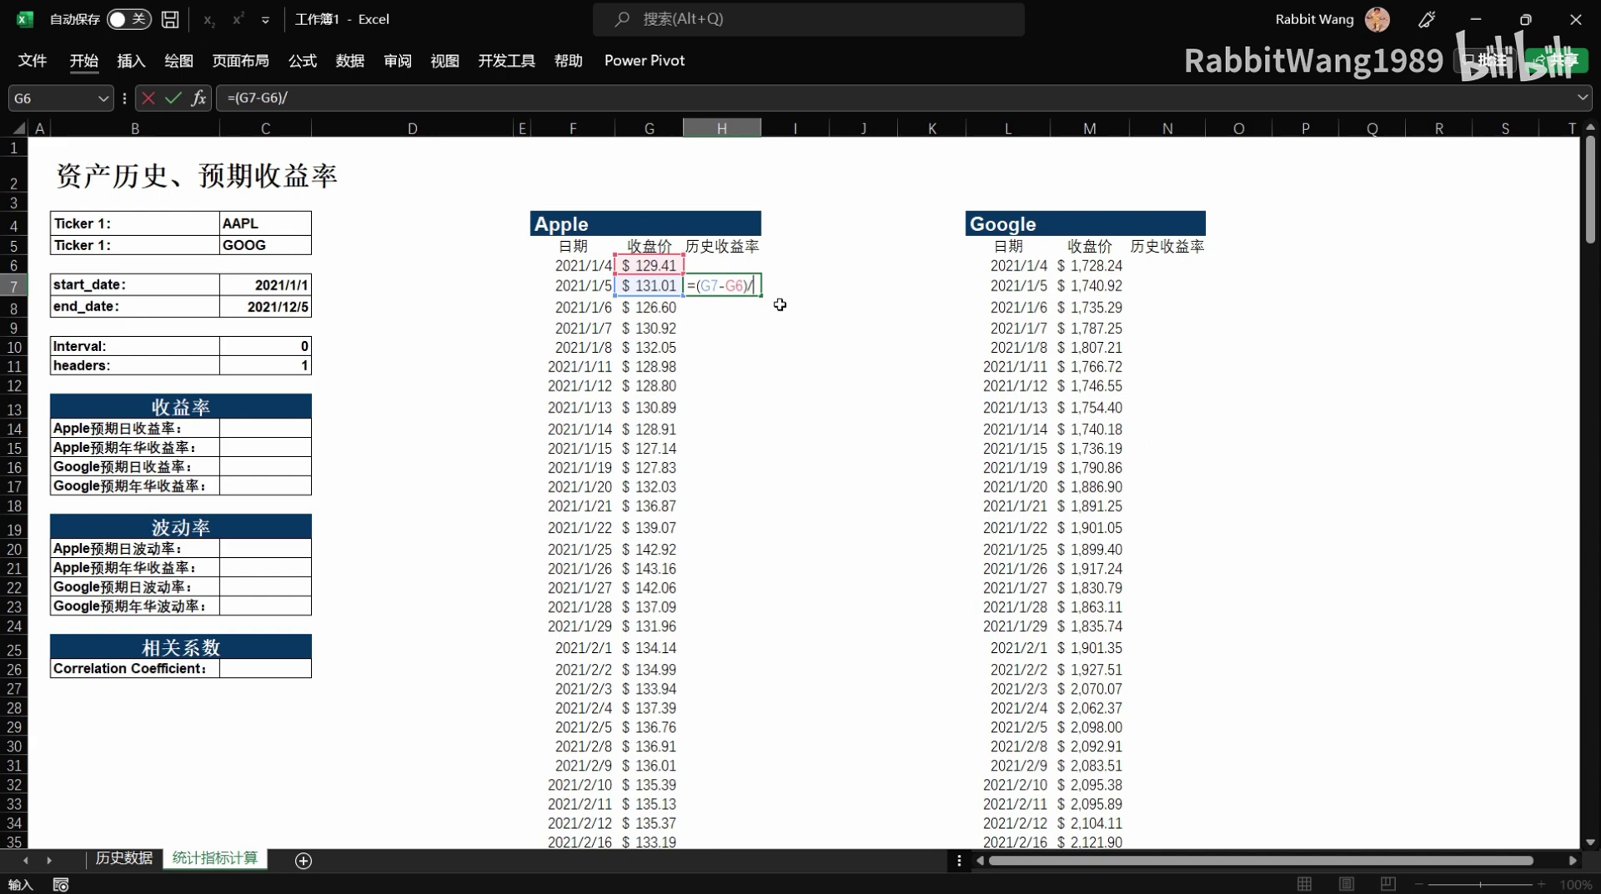
text(/G6)
key(Return)
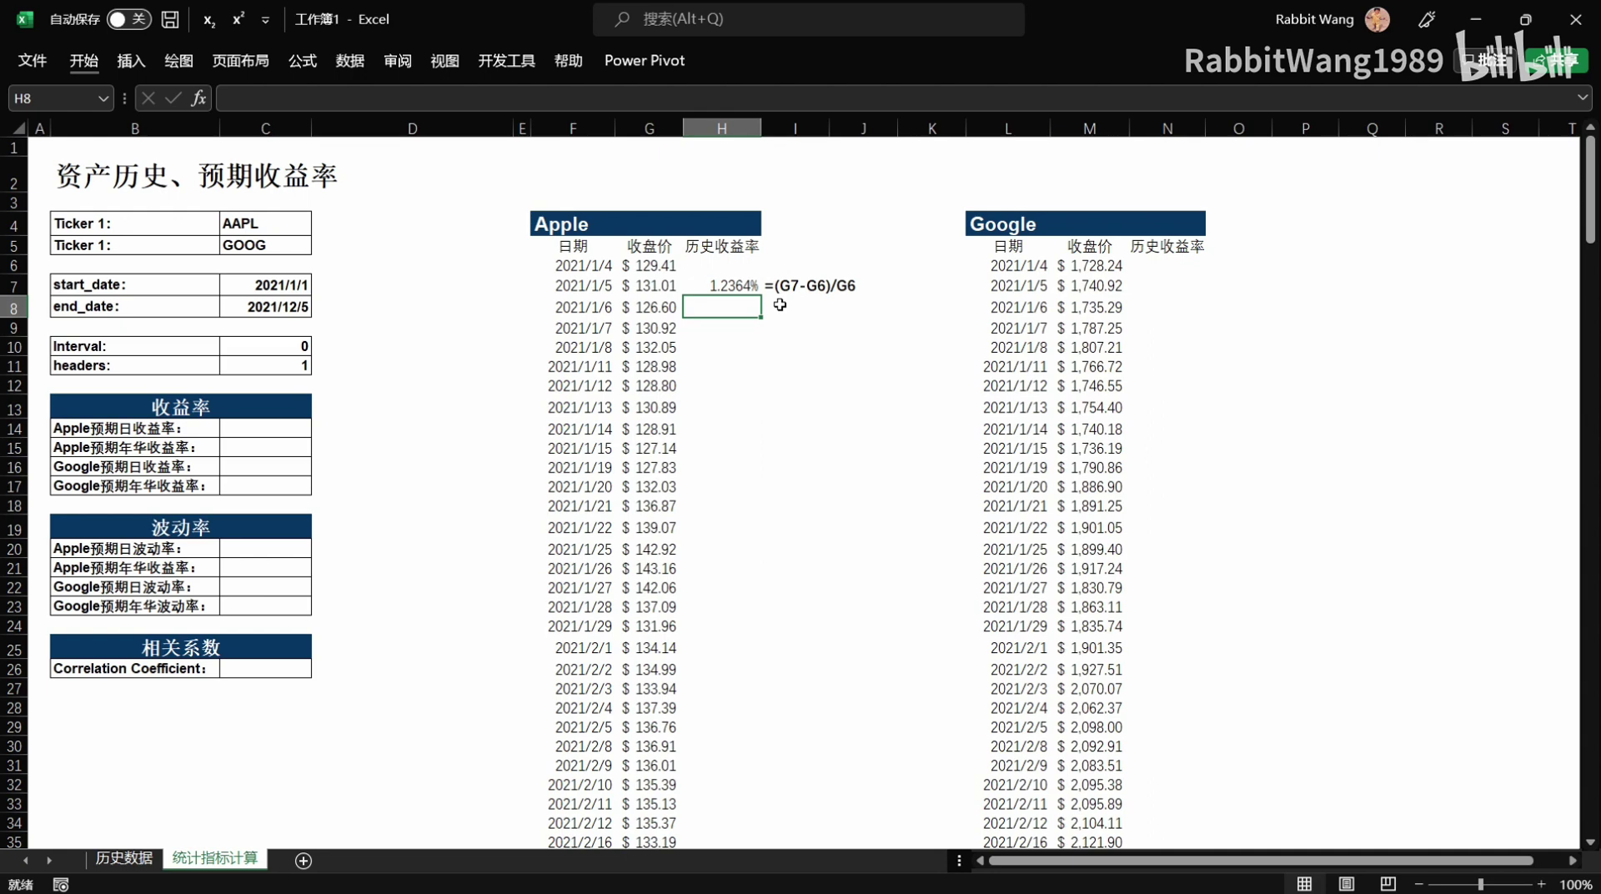
key(Up)
key(Delete)
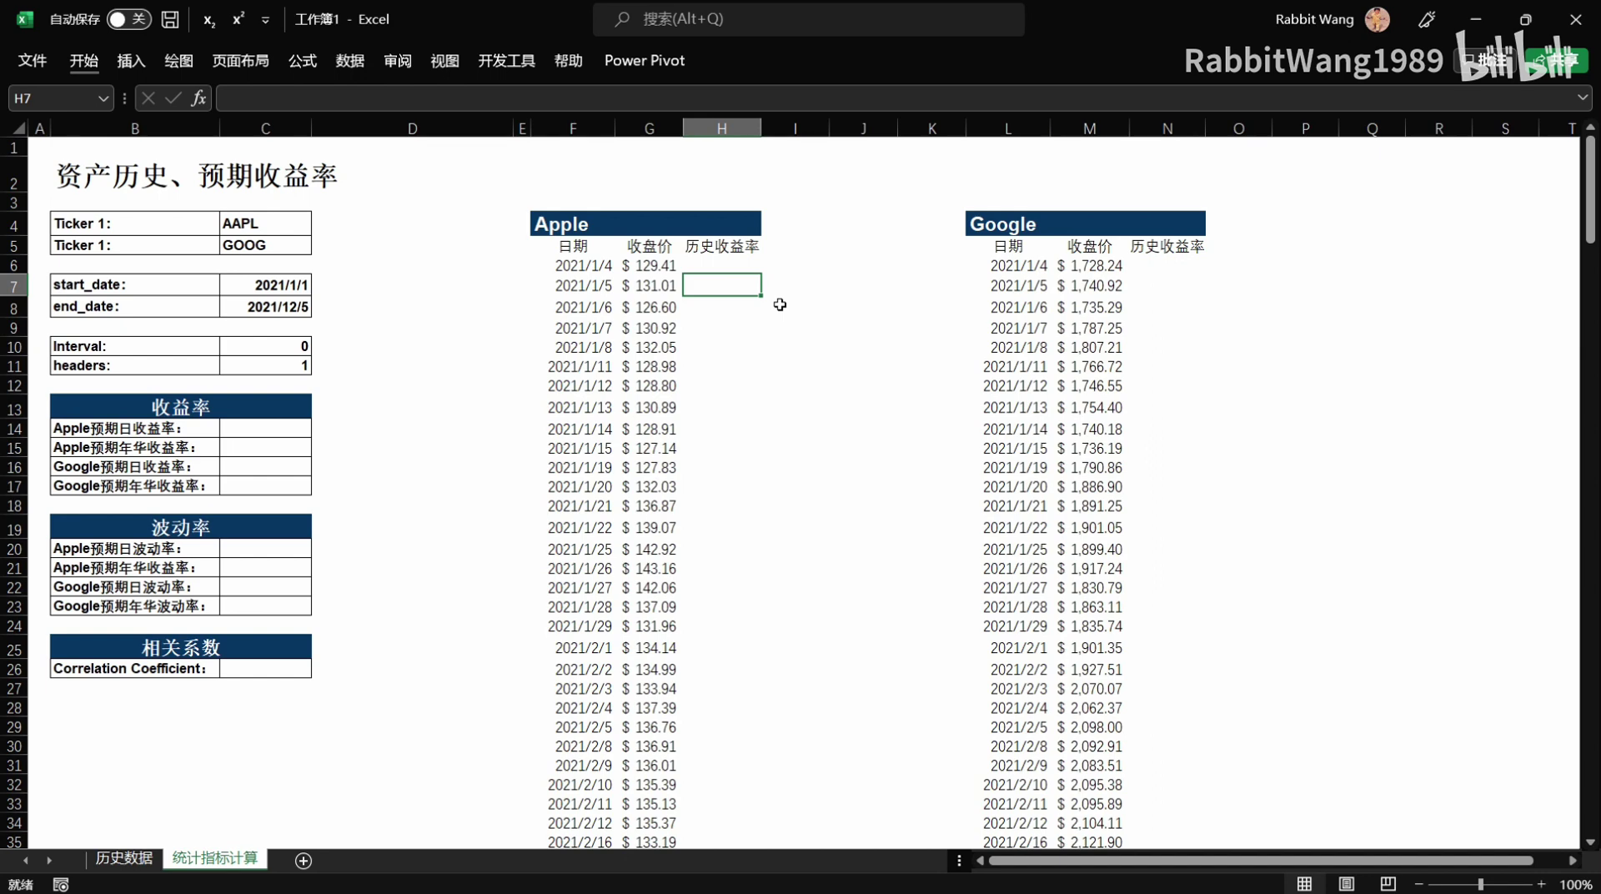
text(=ln)
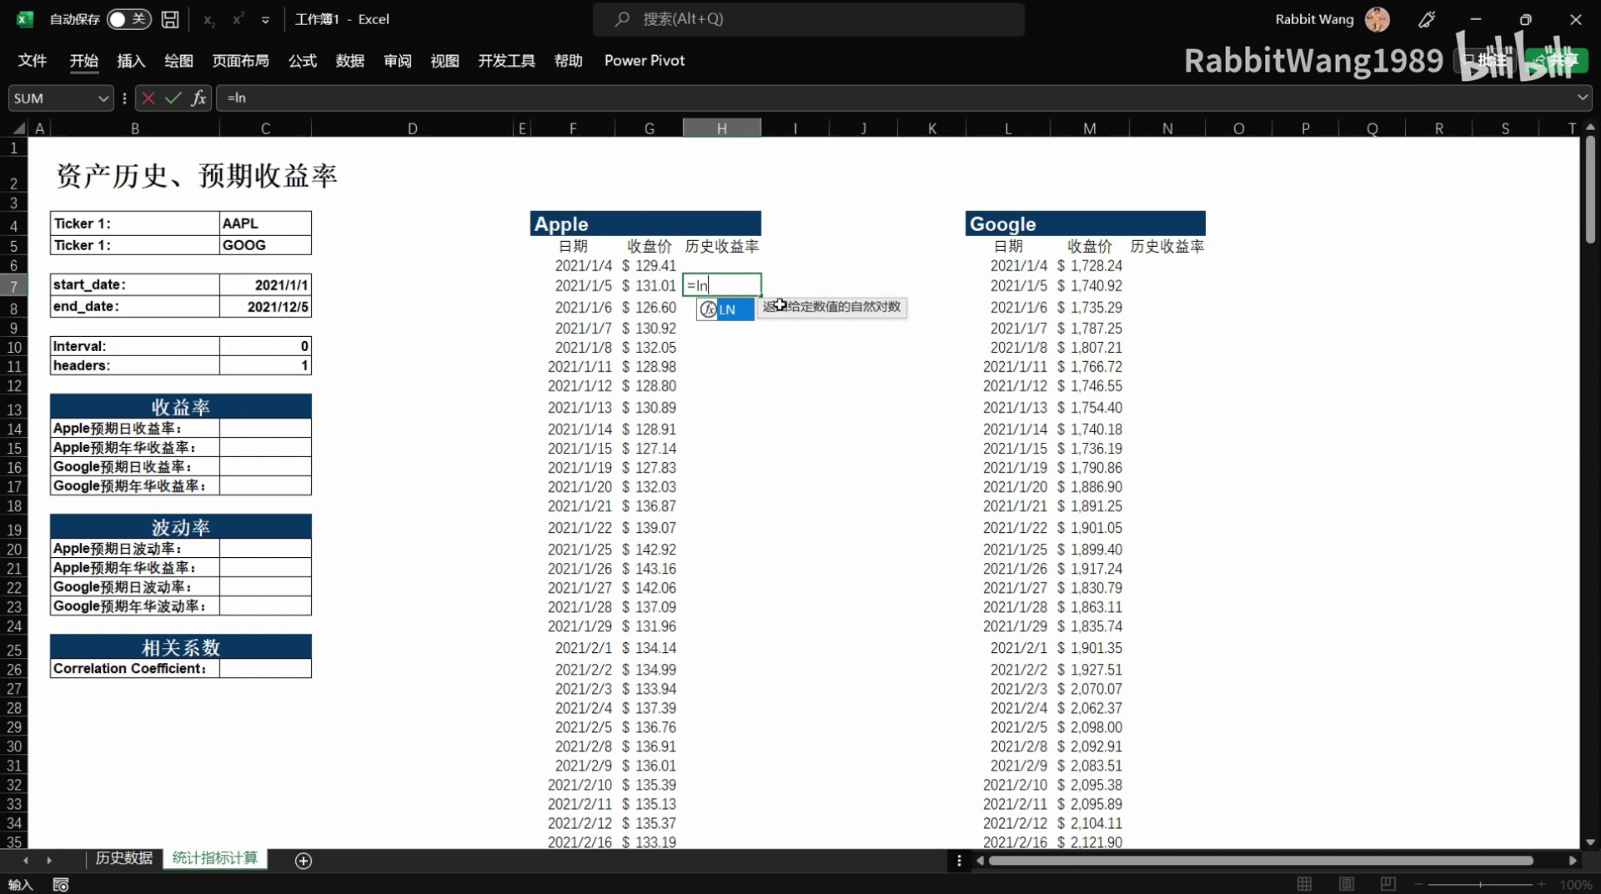
text(()
key(Left)
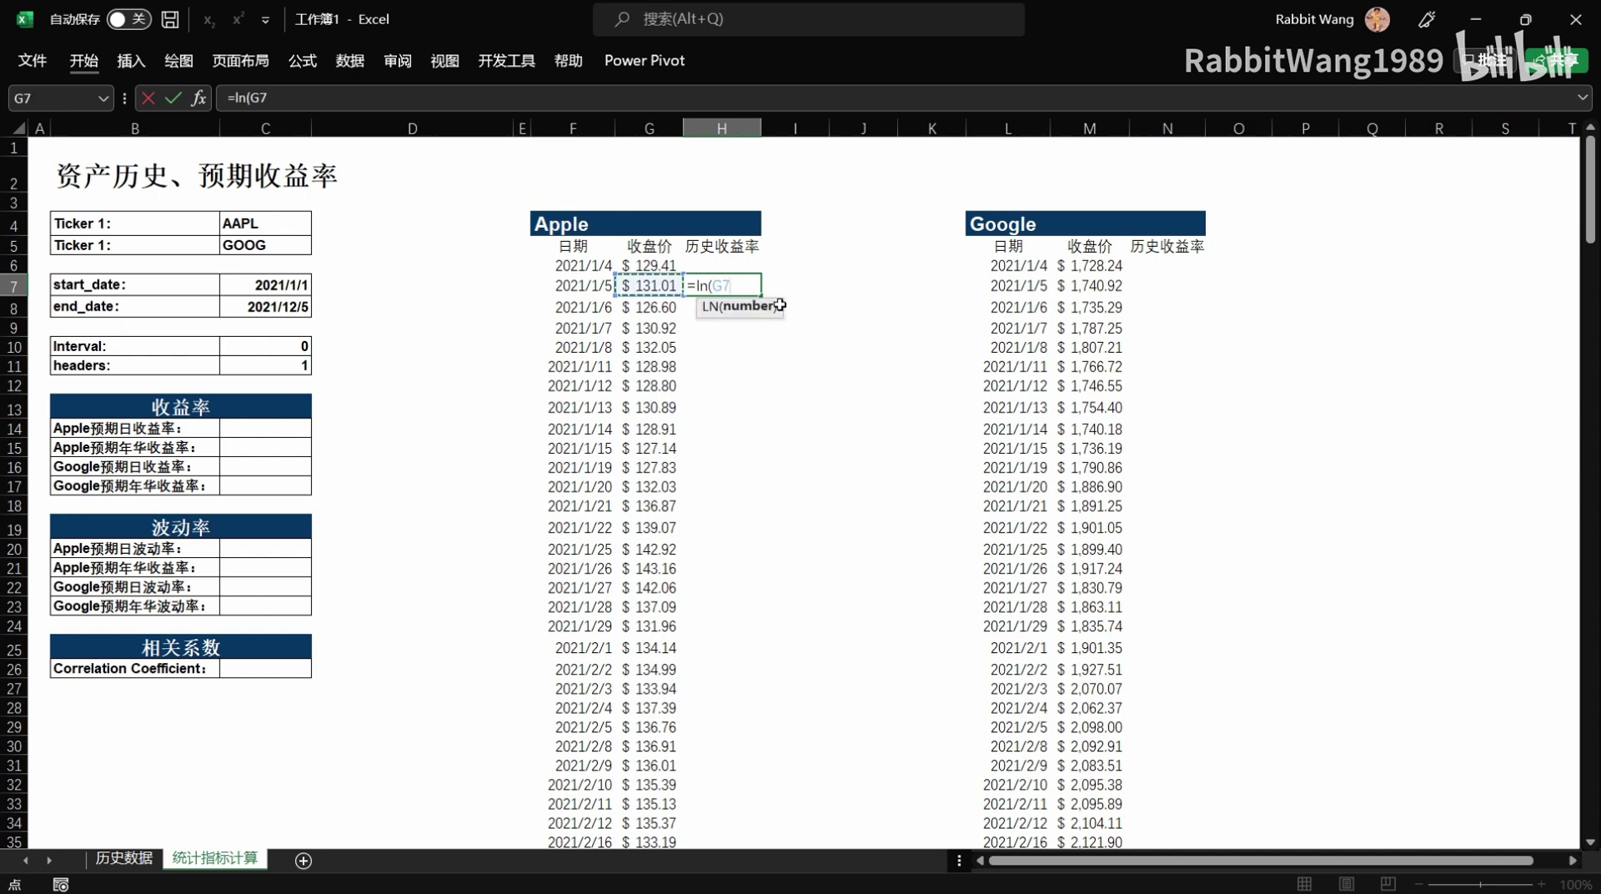
text(/)
key(Up)
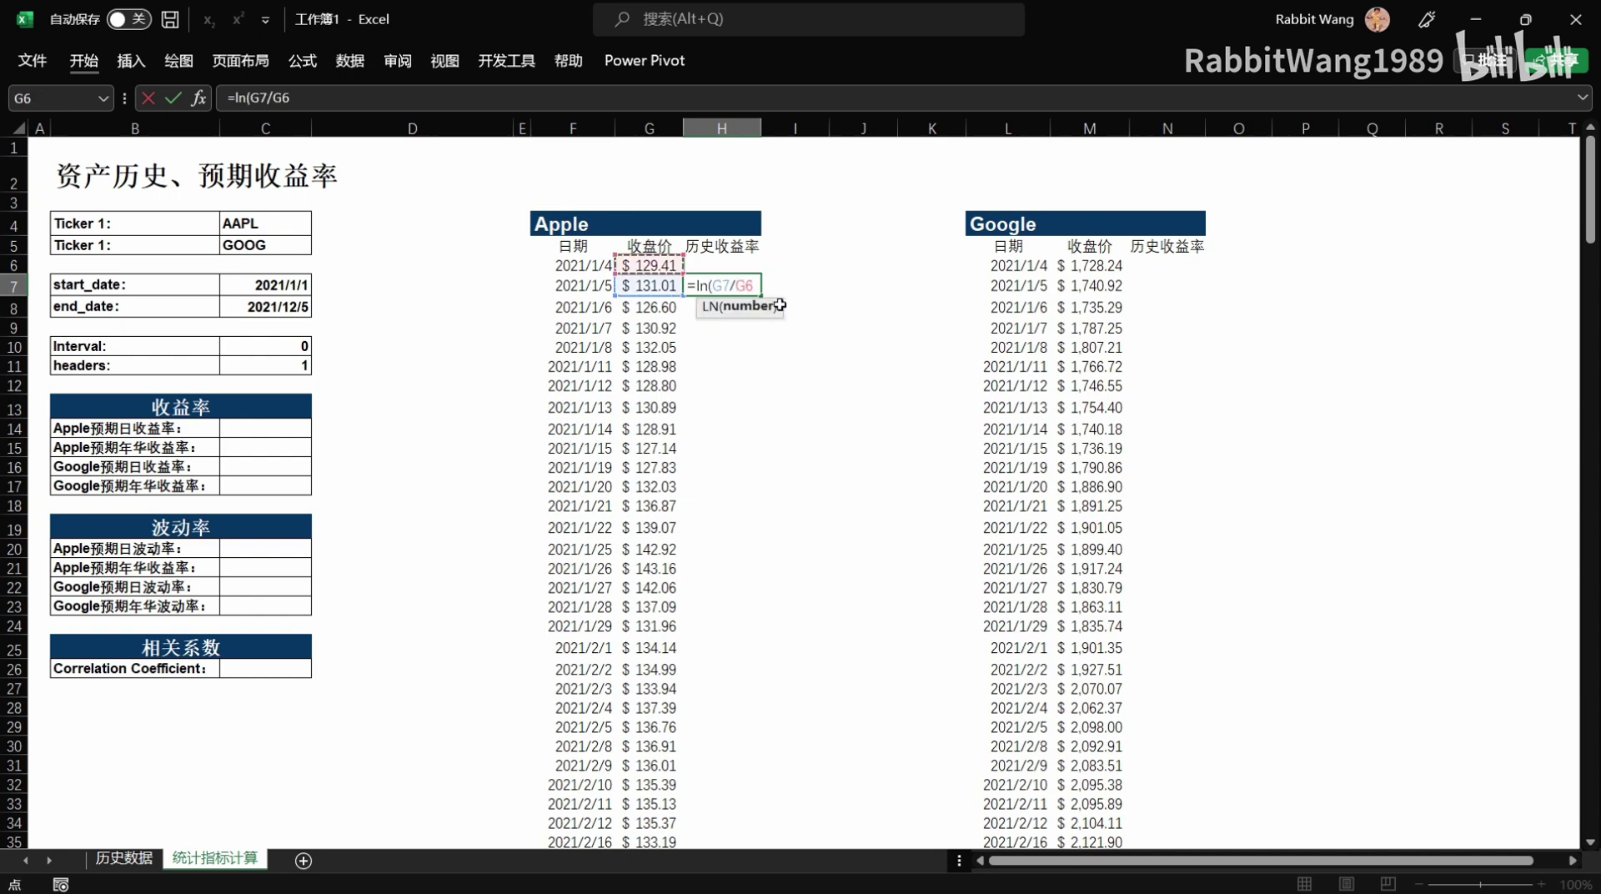
text())
key(Return)
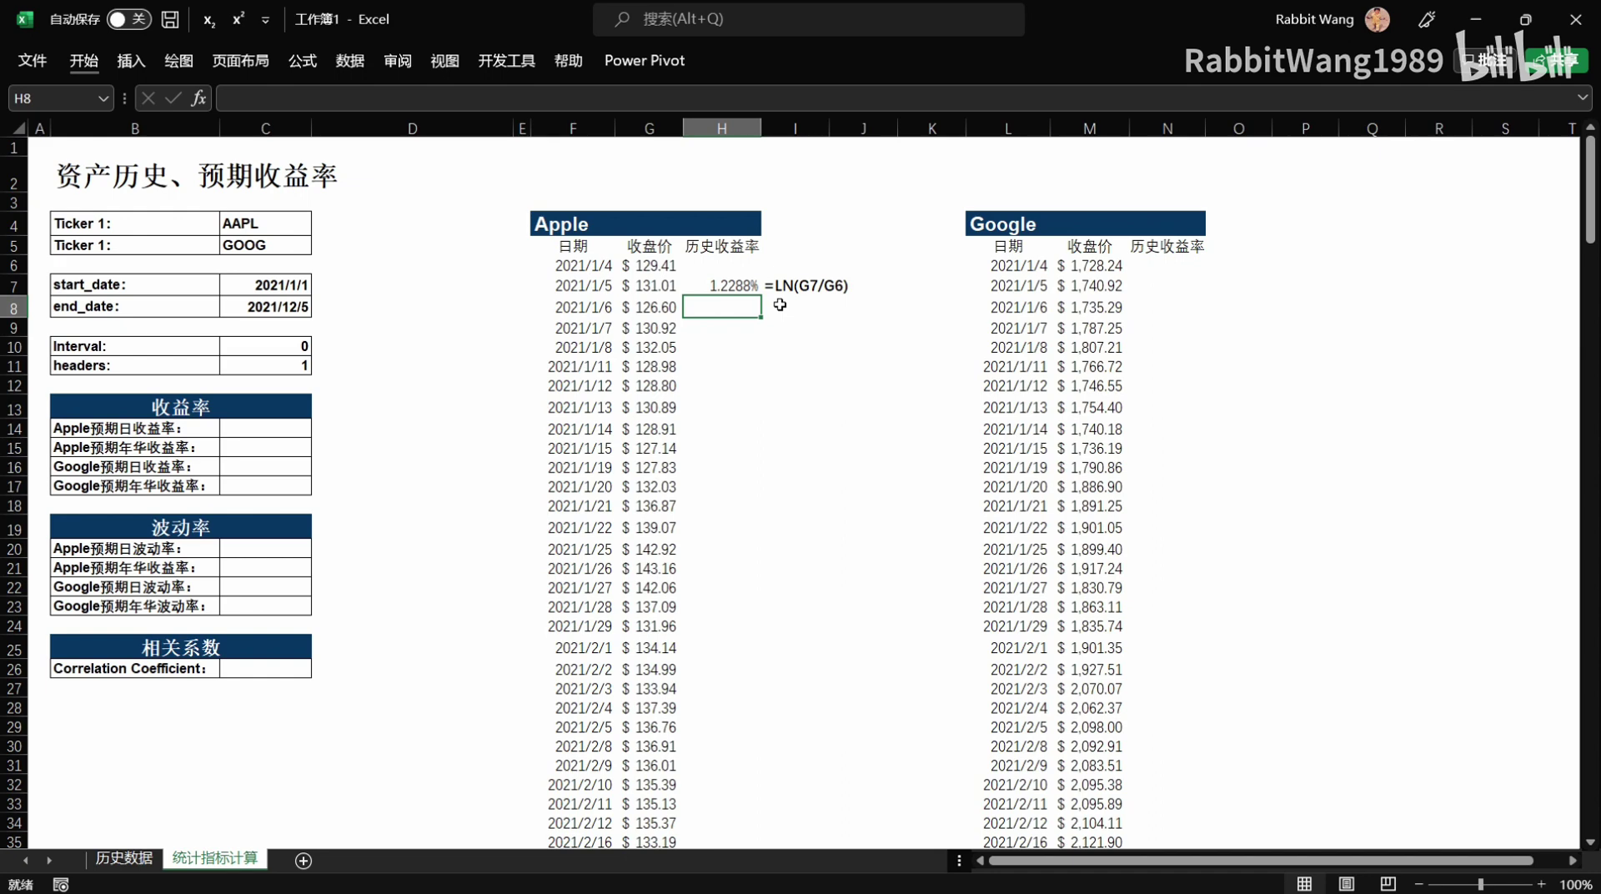
key(Left)
key(ctrl+Down)
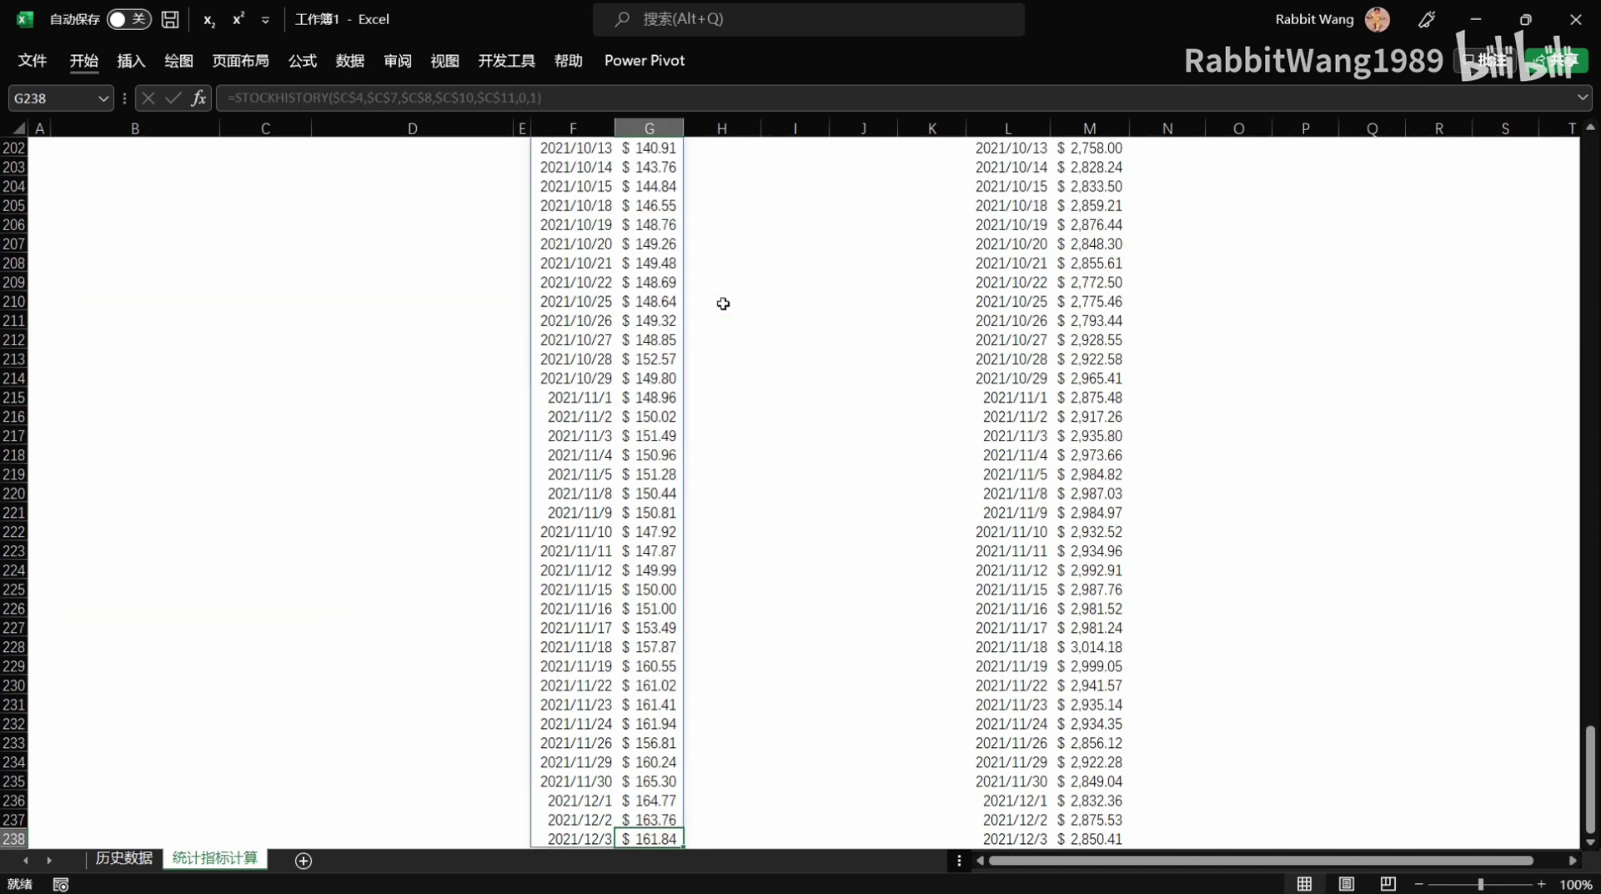
key(Right)
key(ctrl+shift+Up)
key(ctrl+d)
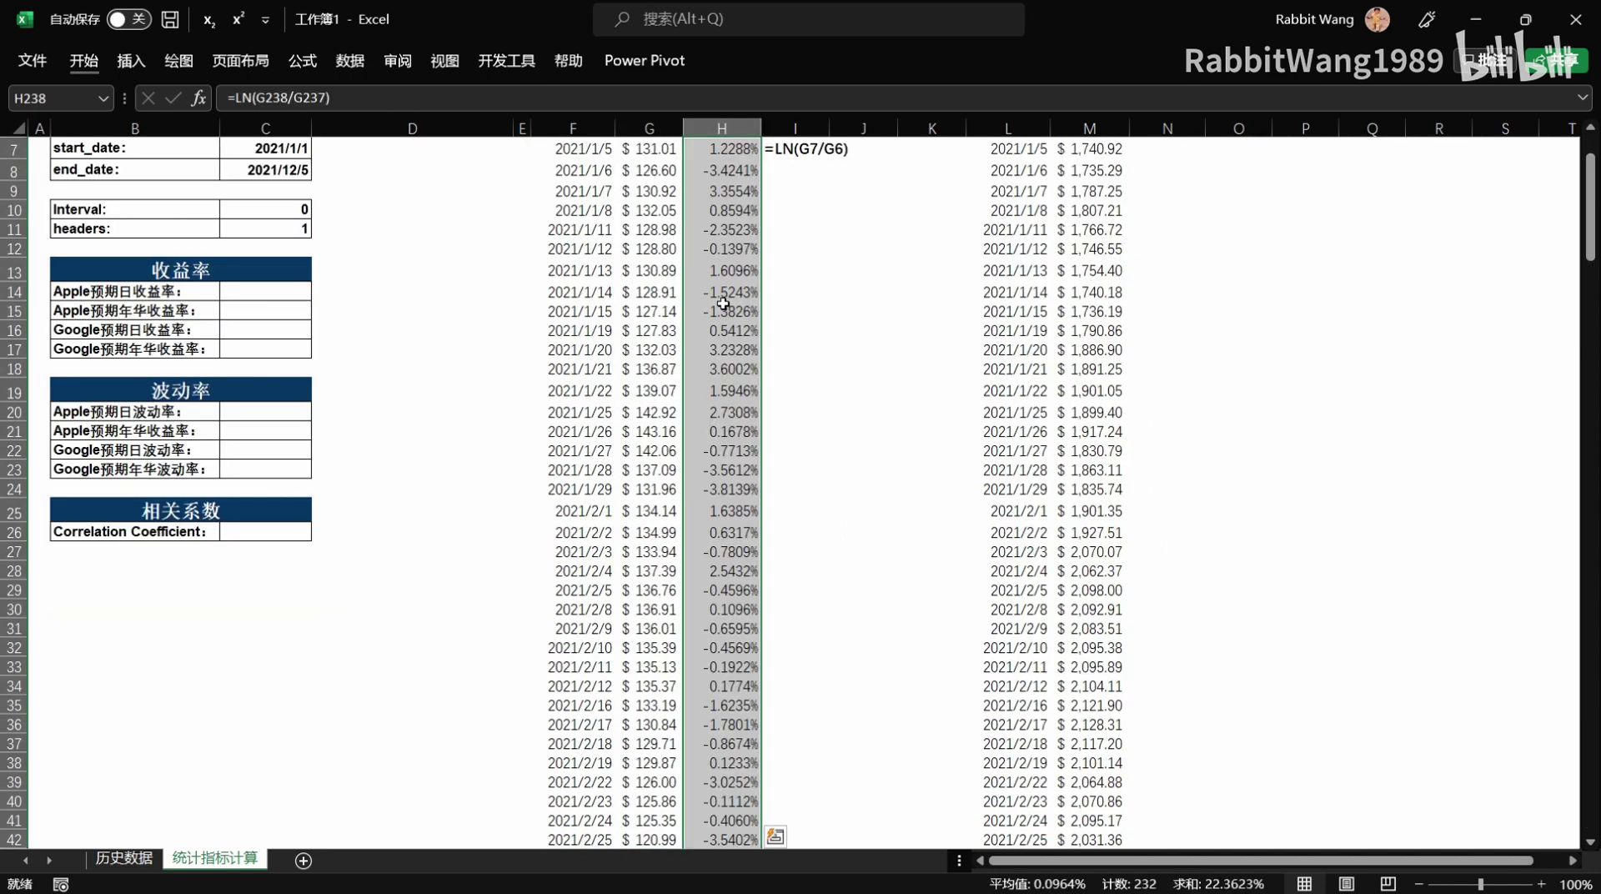
key(Up)
key(ctrl+Up)
key(Down)
key(Up)
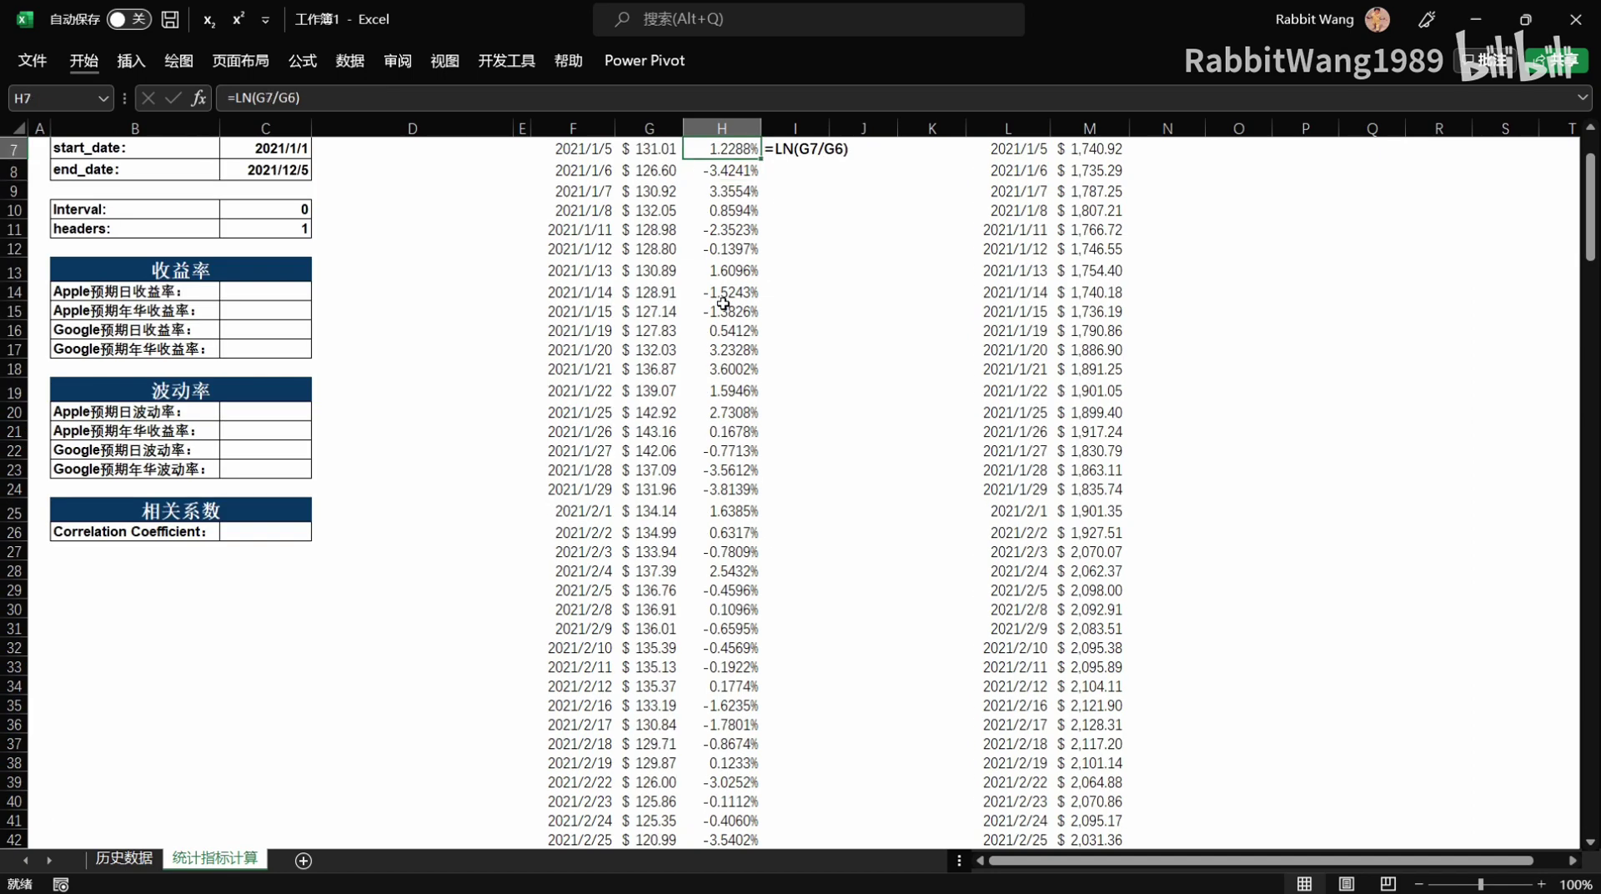
scroll(723, 303, up, 2)
key(ctrl+Up)
key(Down)
key(Down)
key(Down)
key(Up)
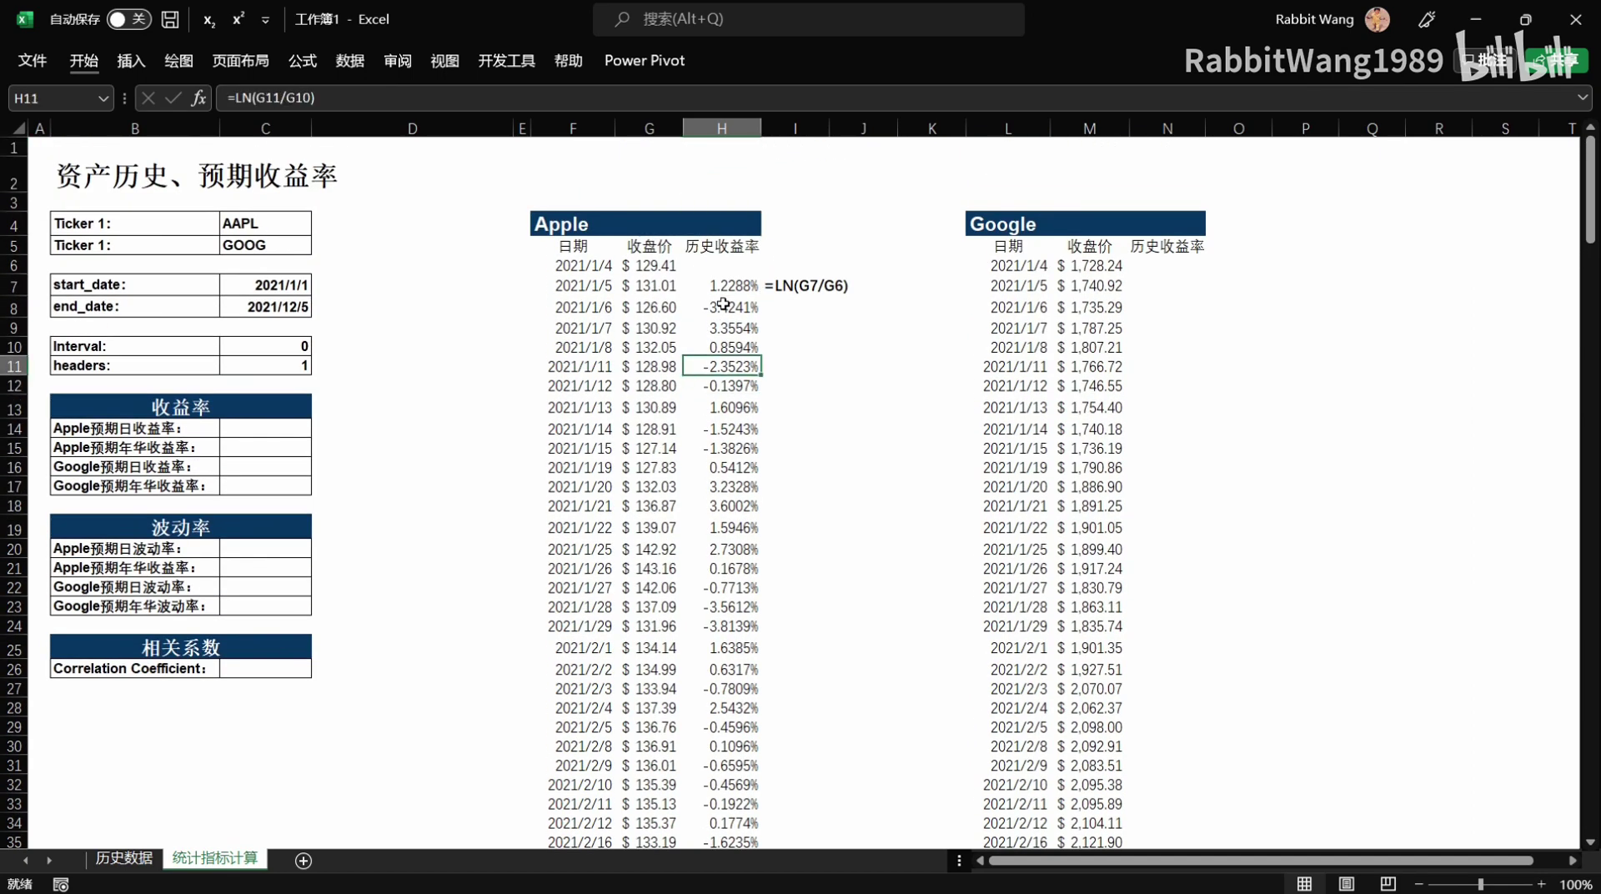
key(Up)
key(Up)
key(Up)
key(Up)
key(ctrl+shift+Down)
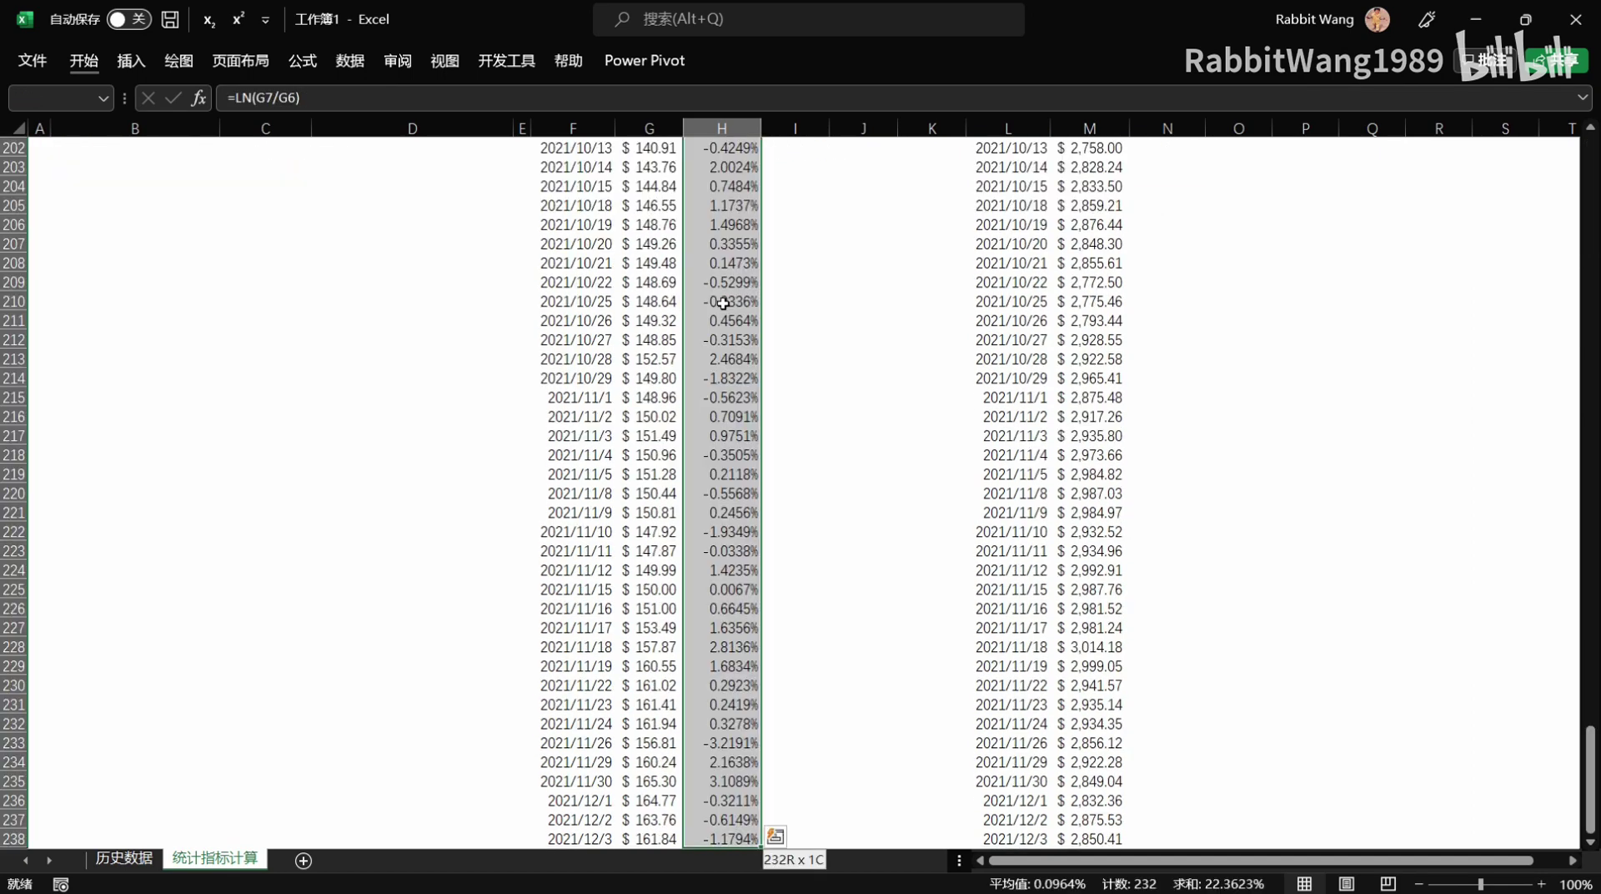
key(Delete)
key(ctrl+Up)
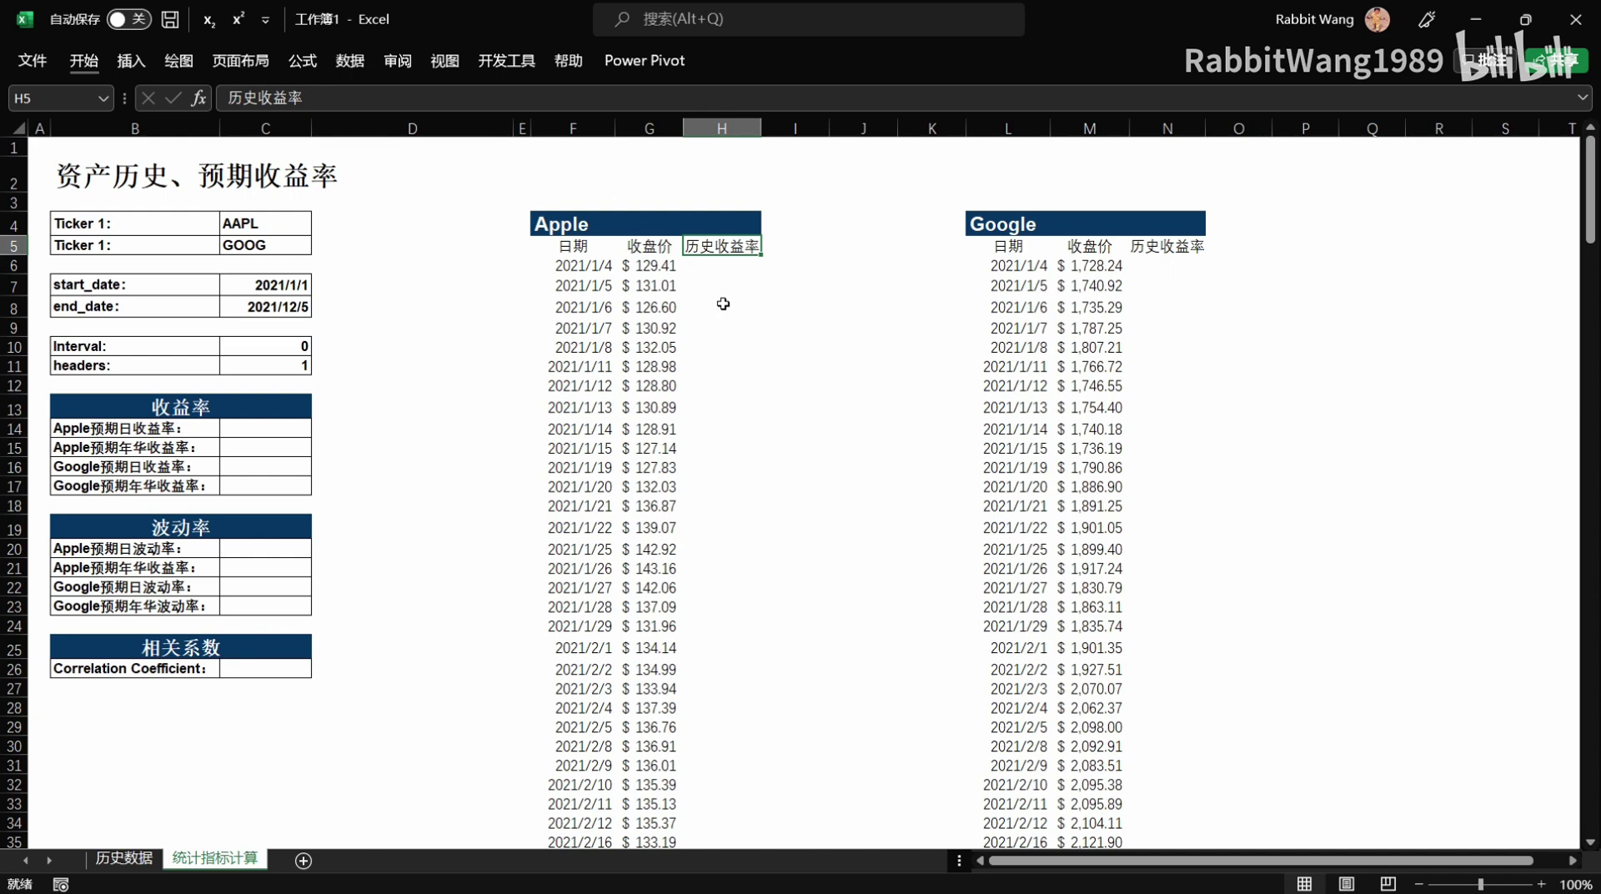
In H7, enter =LN(G7:G238/G6:G237) so daily log returns spill down column H.
key(Down)
key(Down)
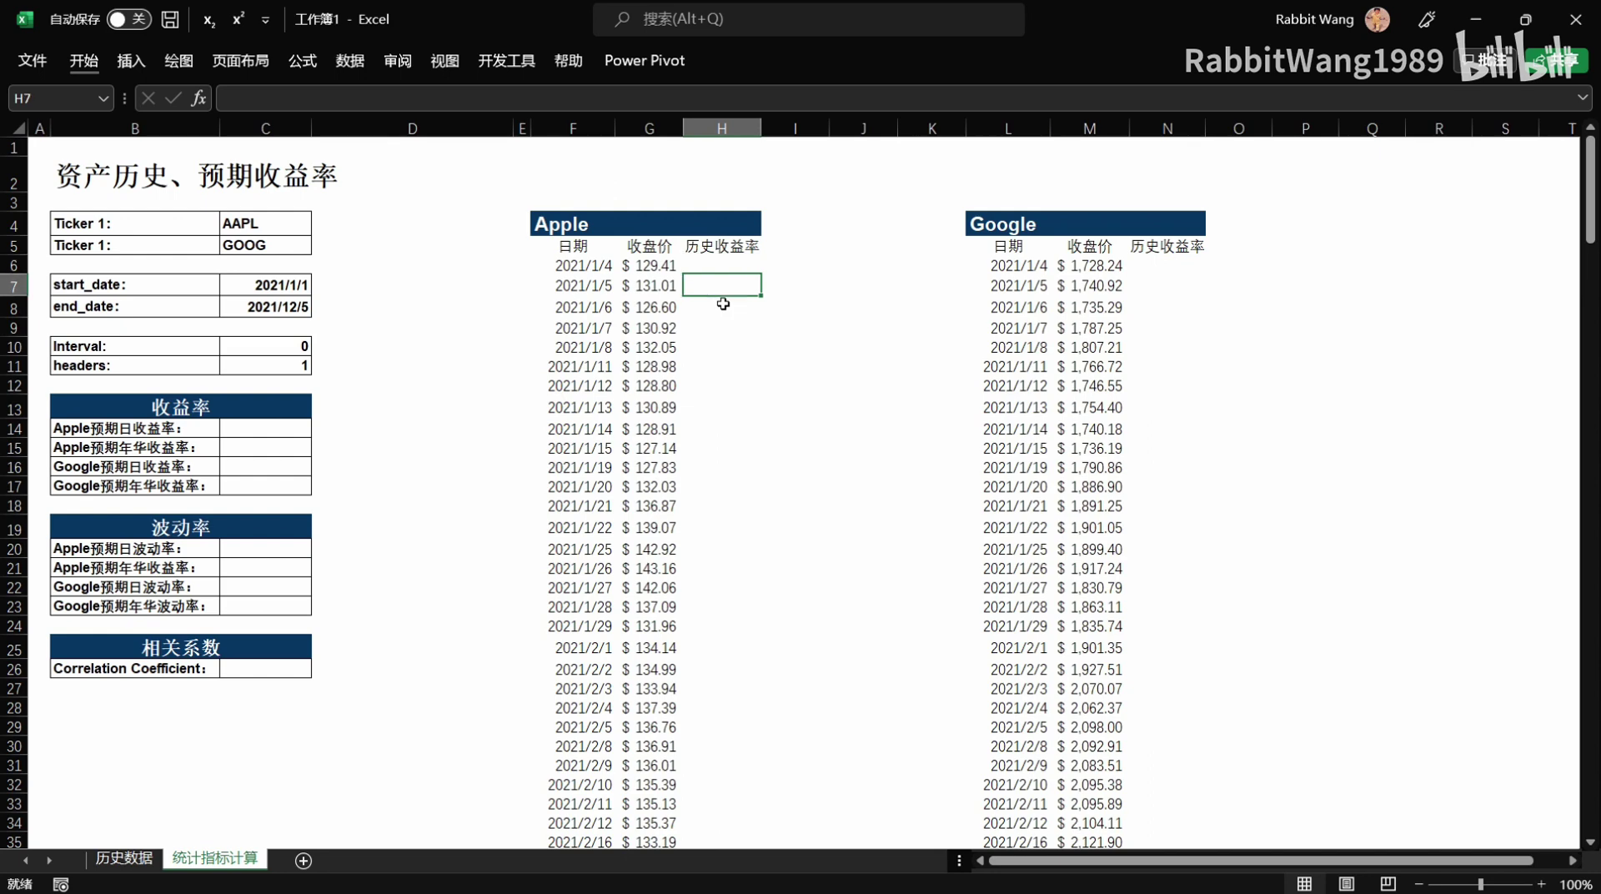
text(=)
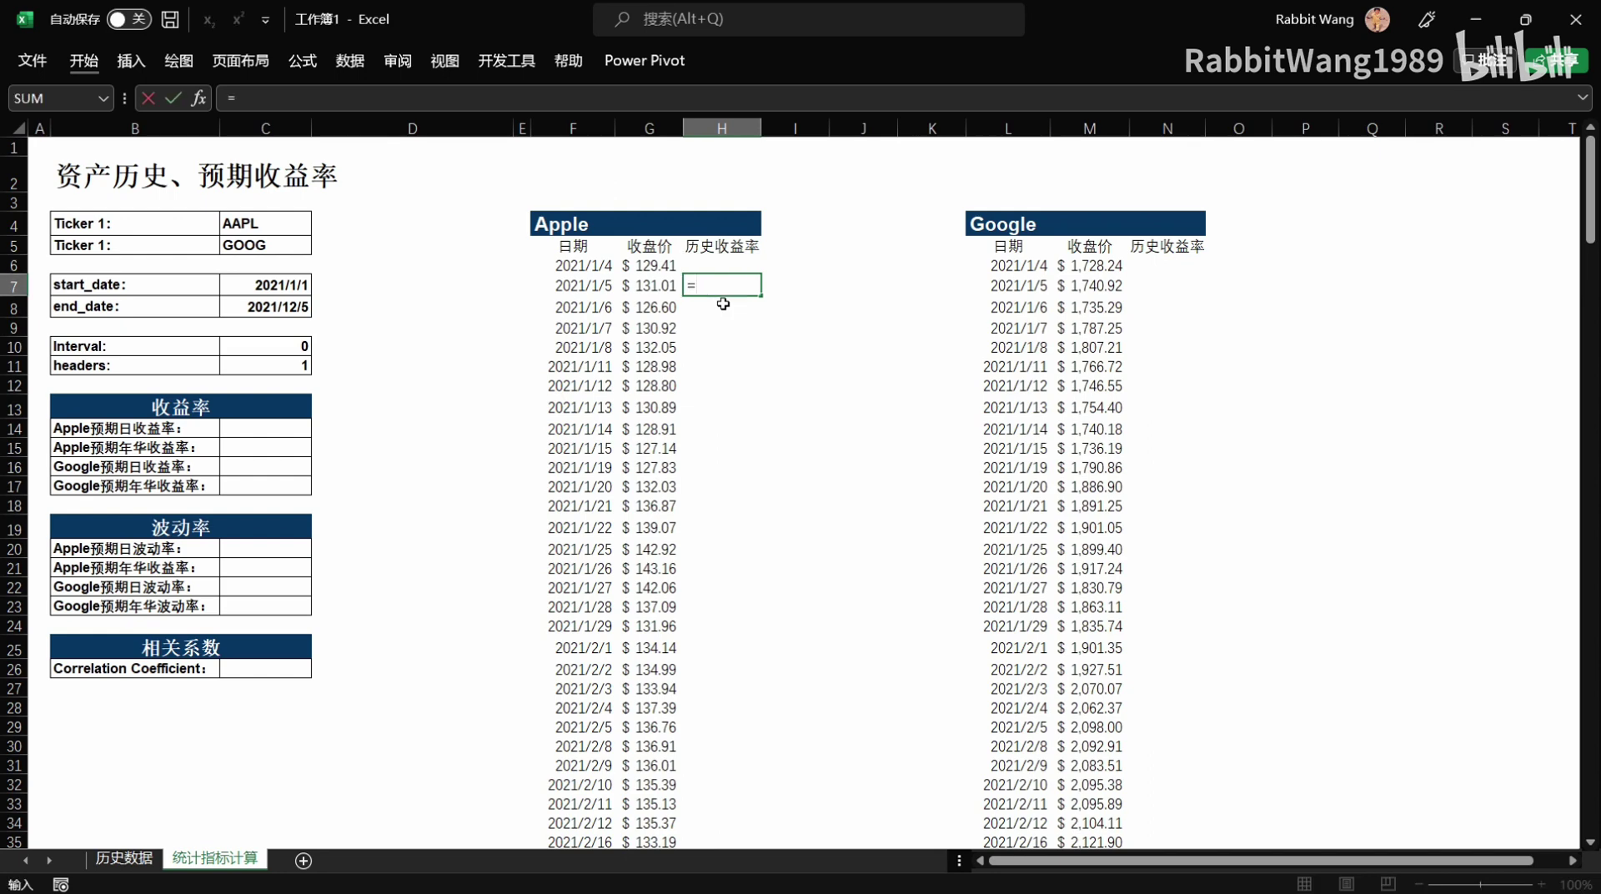
text(ln)
key(Tab)
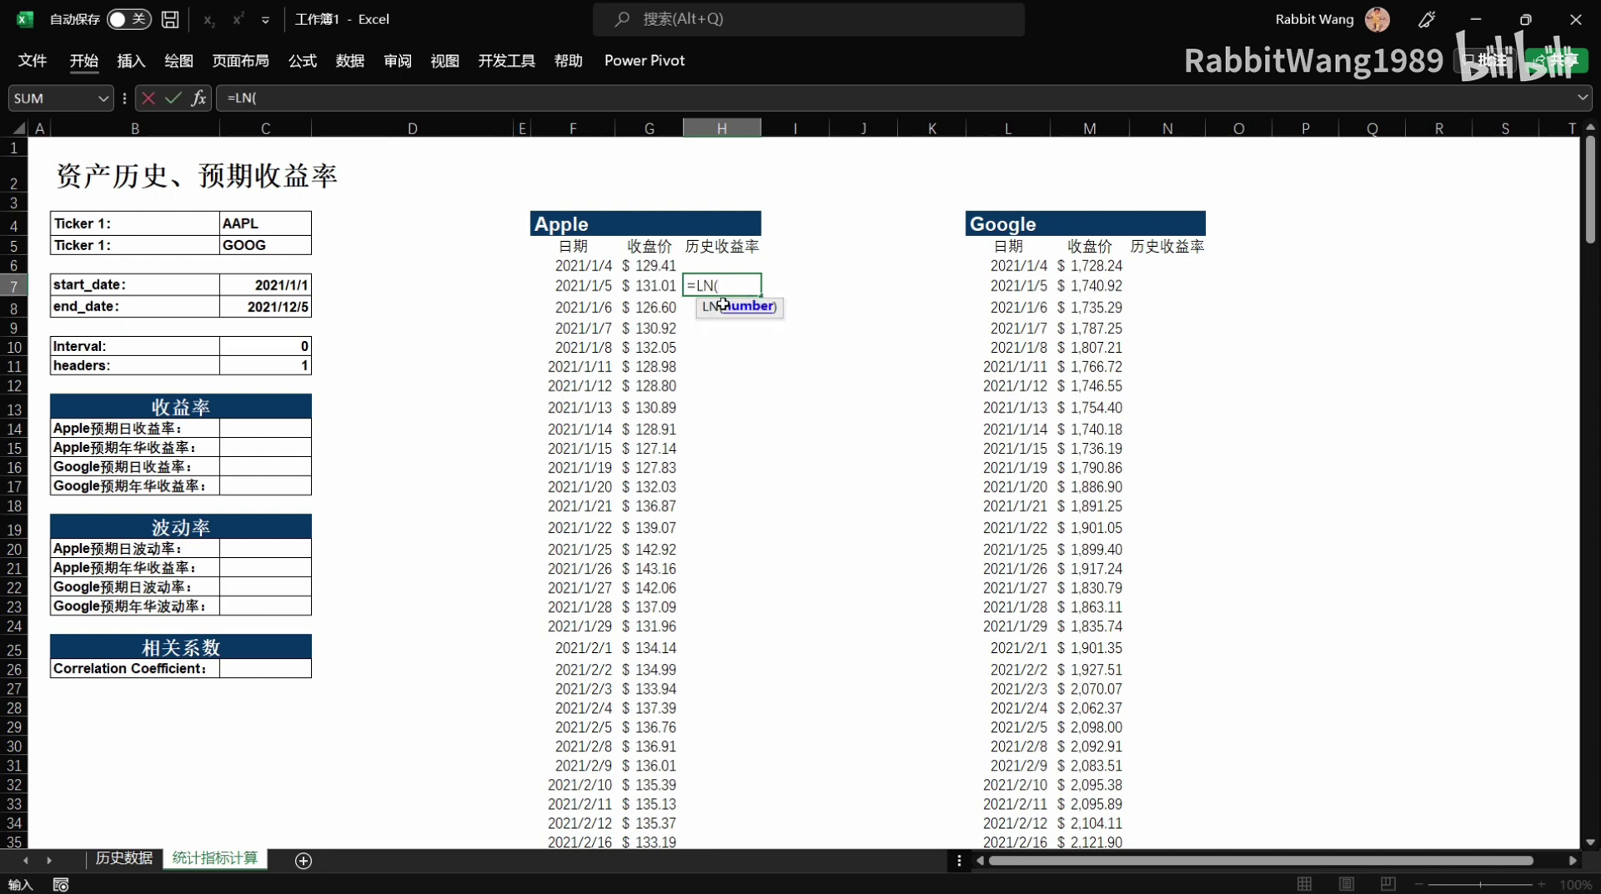
key(Left)
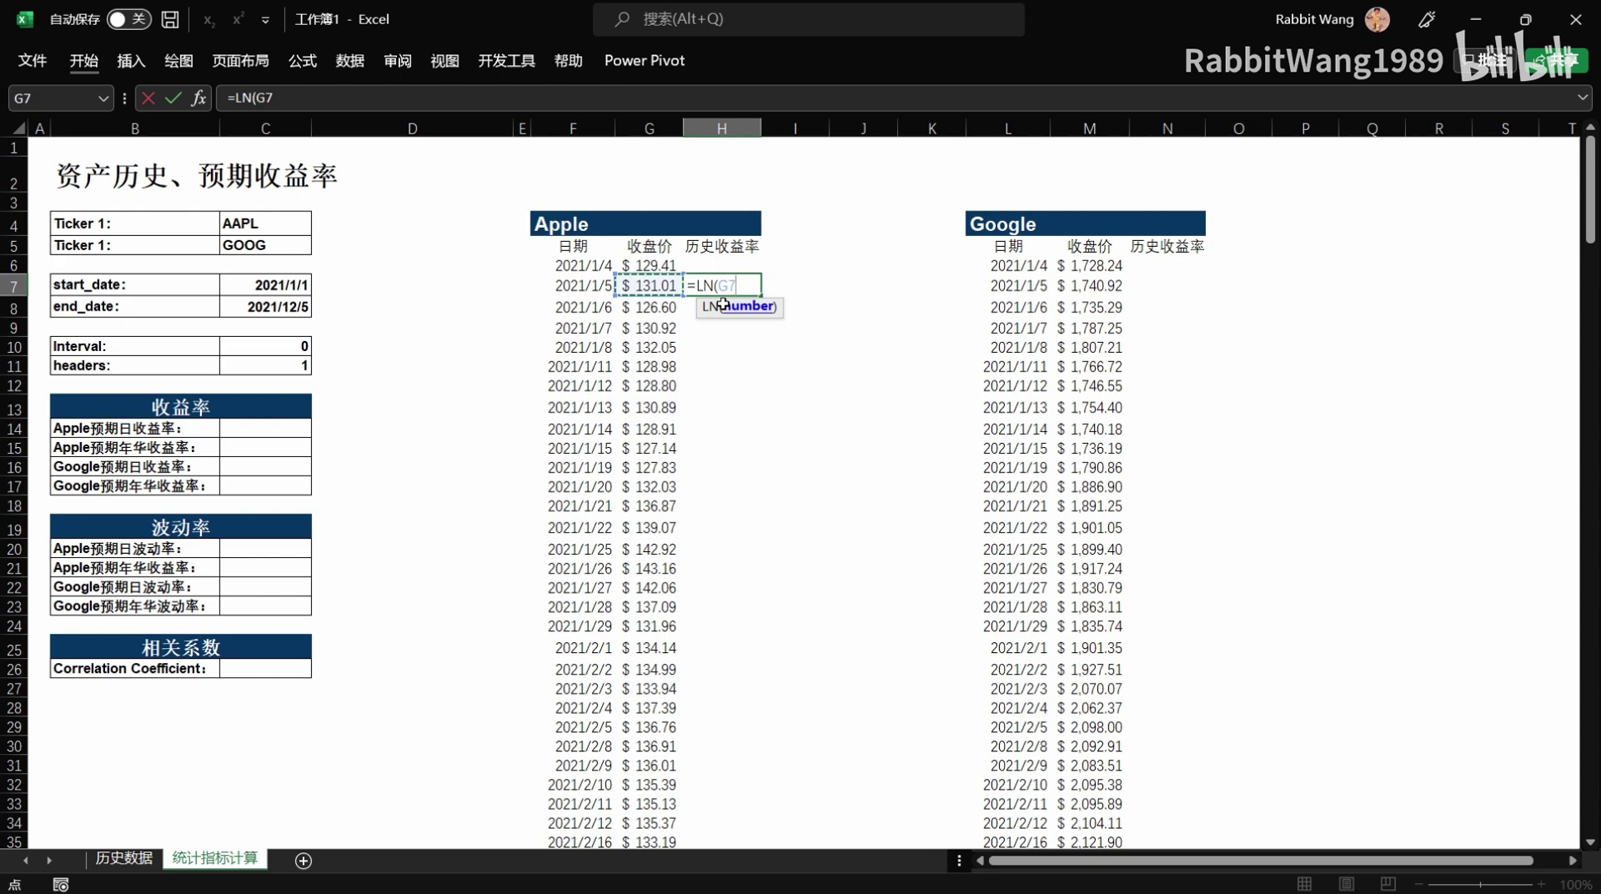
key(ctrl+shift+Down)
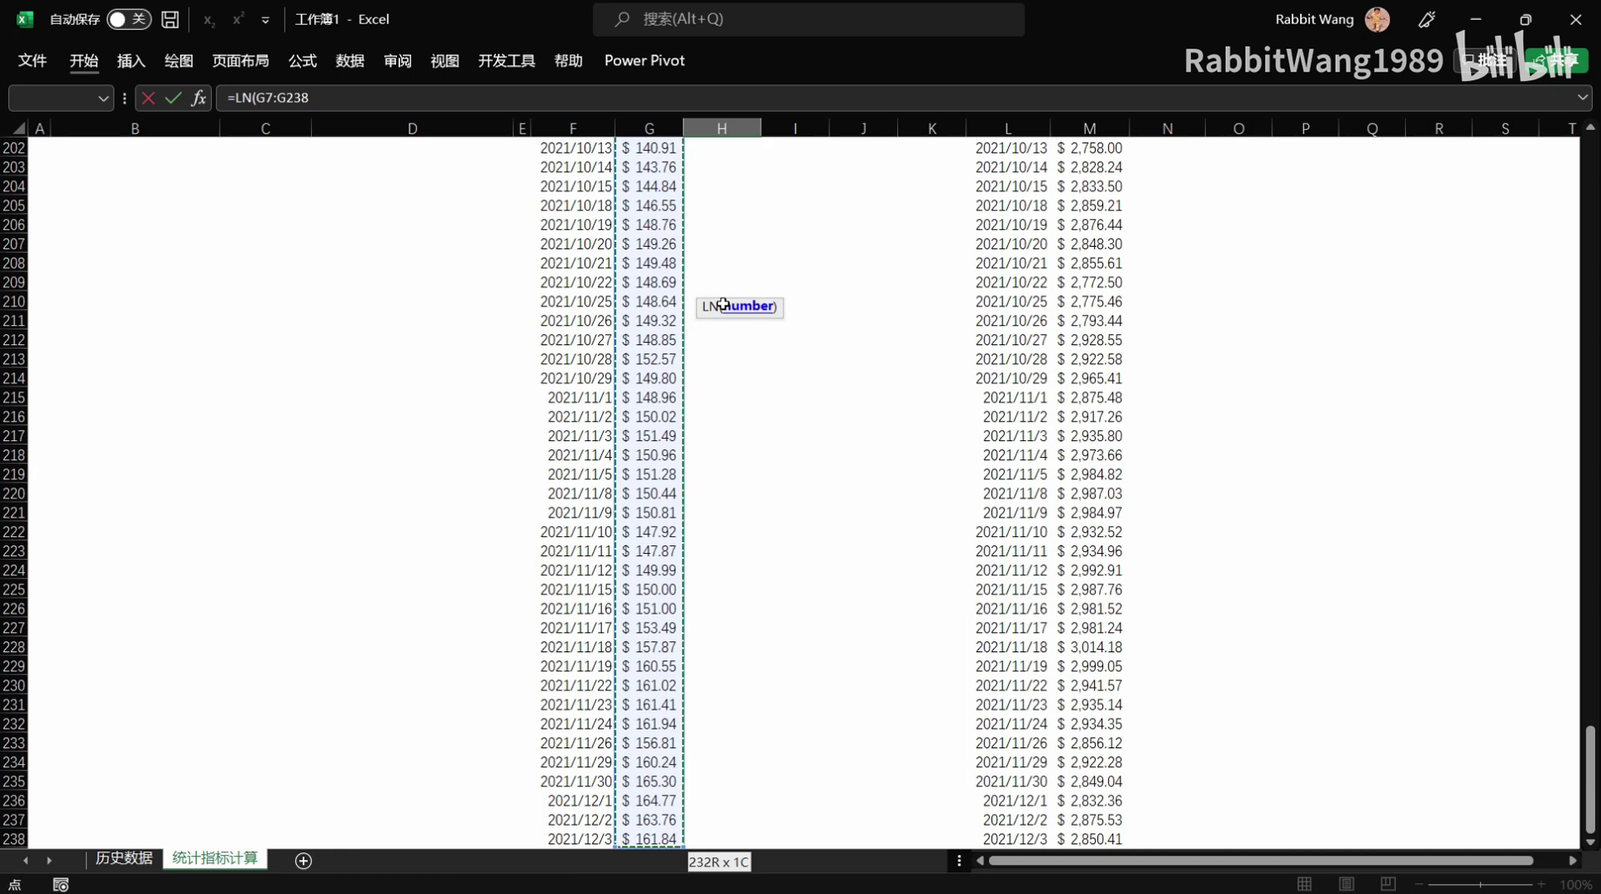
text(/)
key(Up)
key(Up)
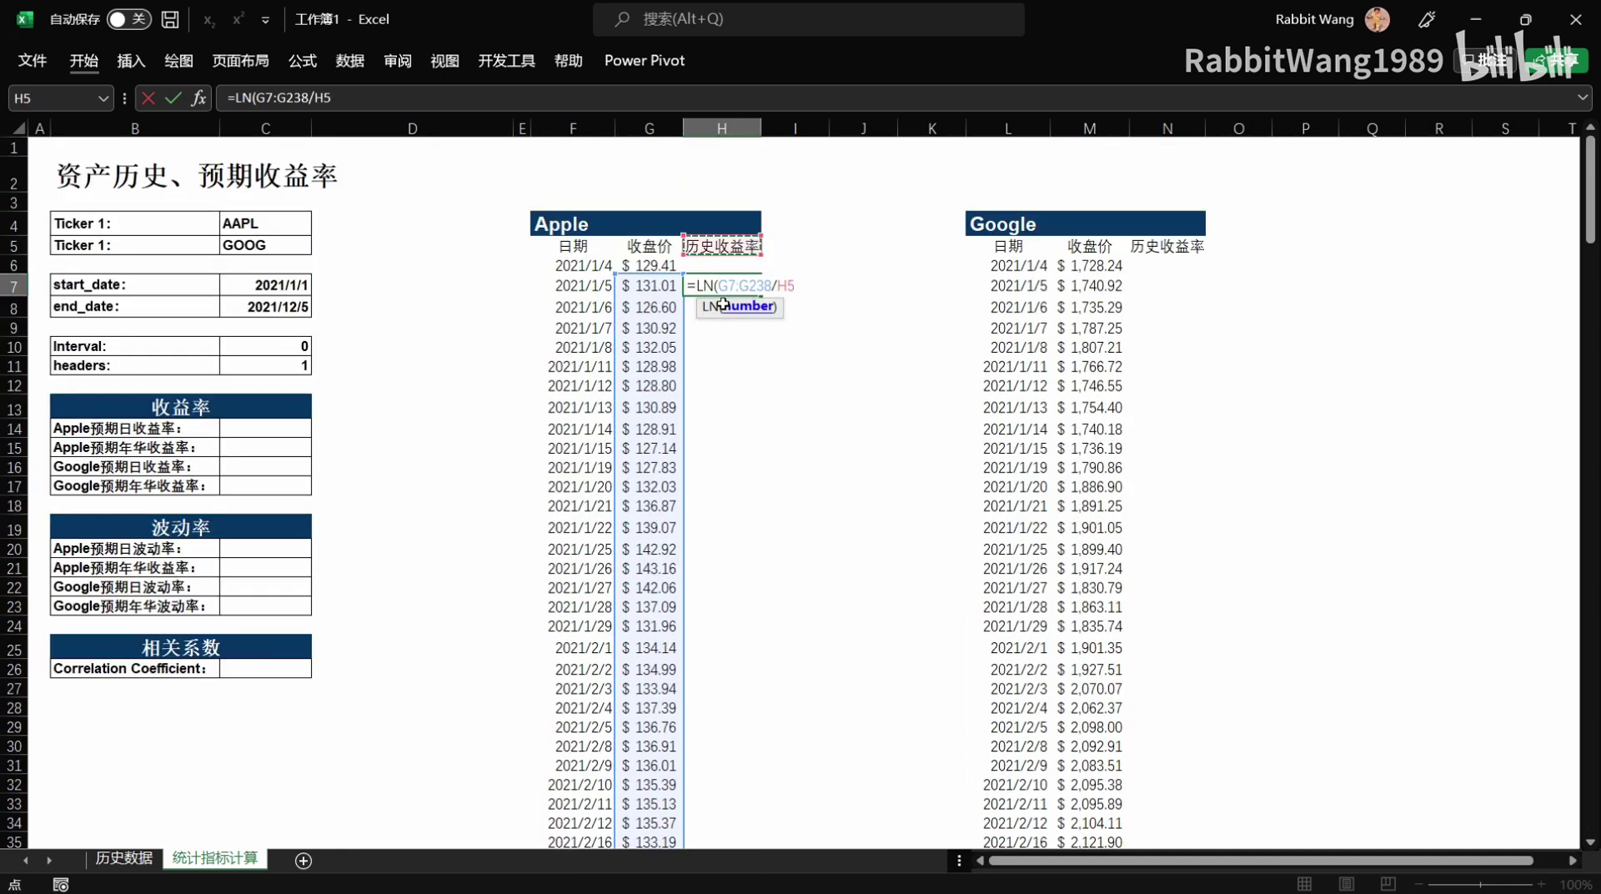
key(Left)
key(Down)
key(ctrl+shift+Down)
key(shift+Up)
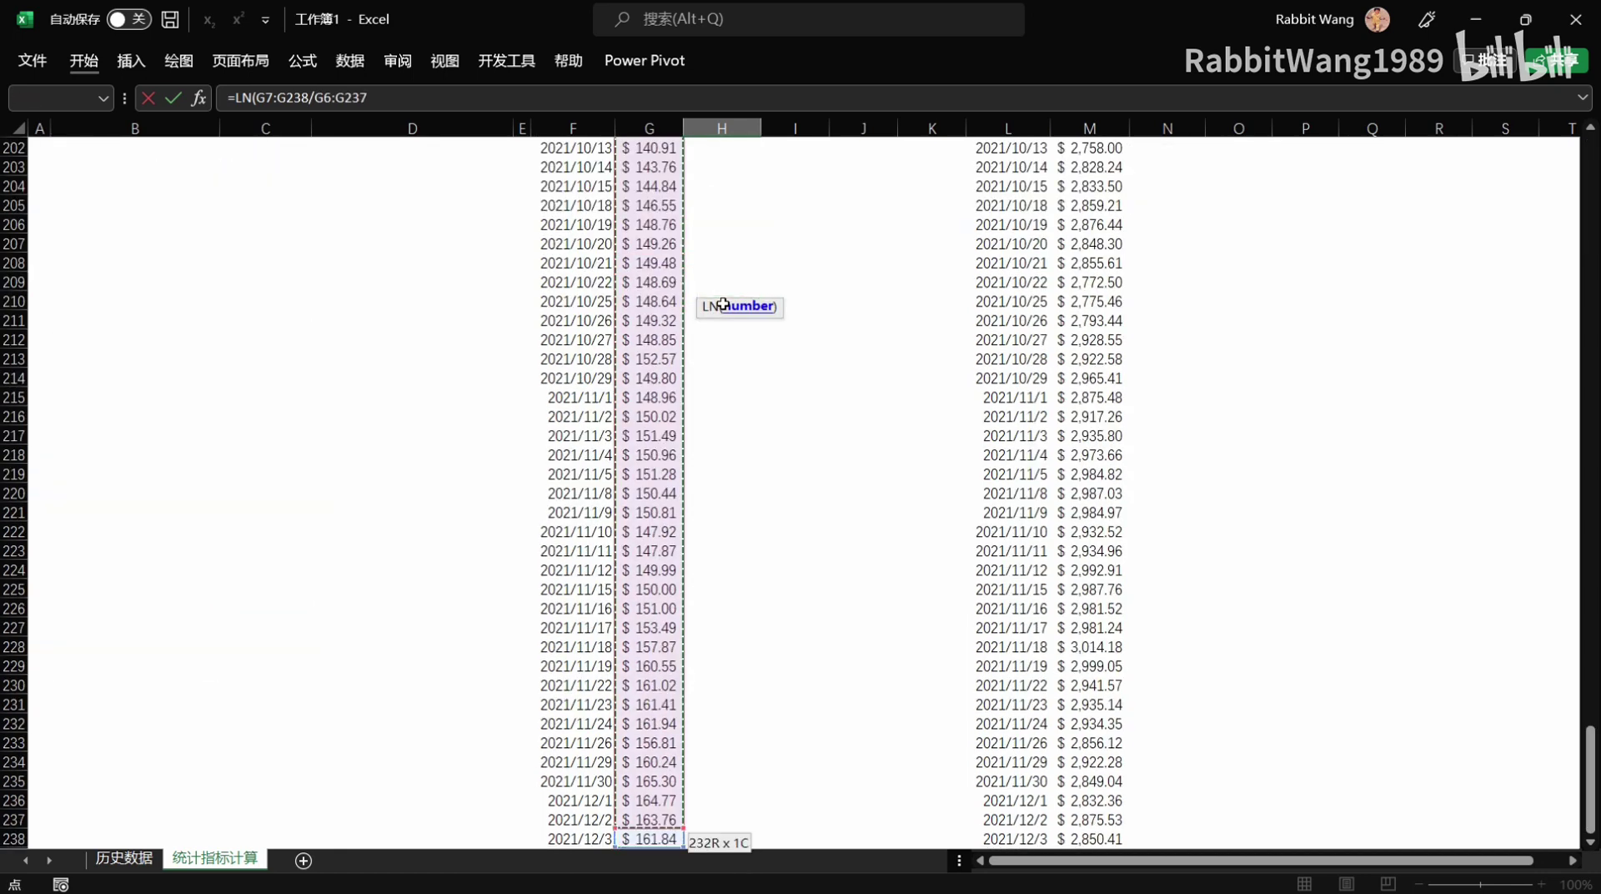
text())
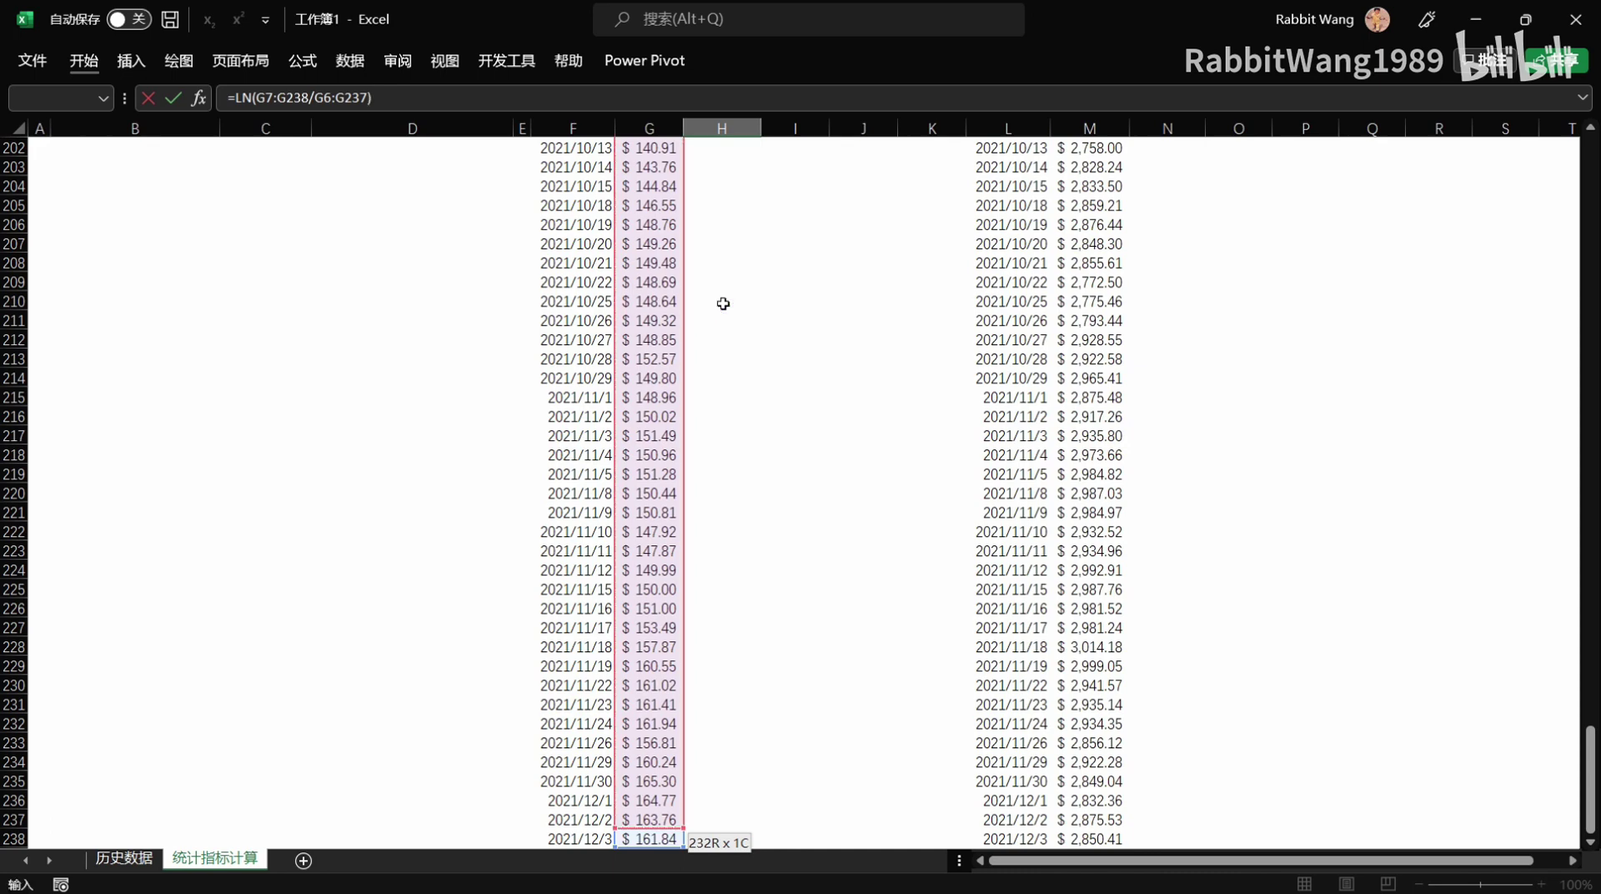
key(ctrl+Return)
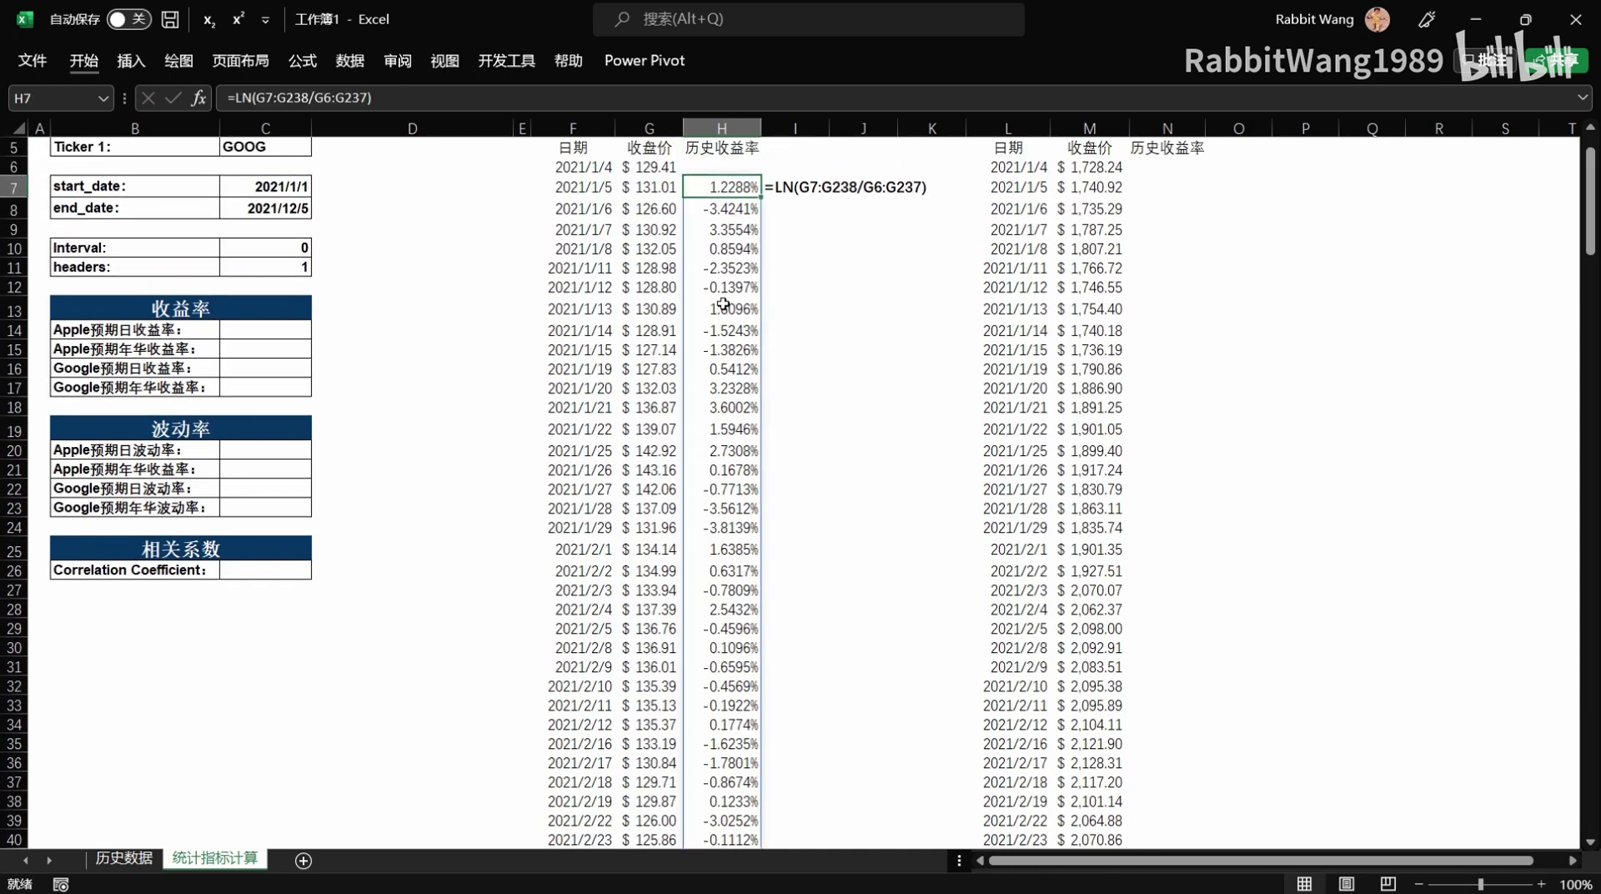
Check the spilled log returns top to bottom and select the whole return column.
key(ctrl+Down)
key(ctrl+Up)
key(ctrl+Down)
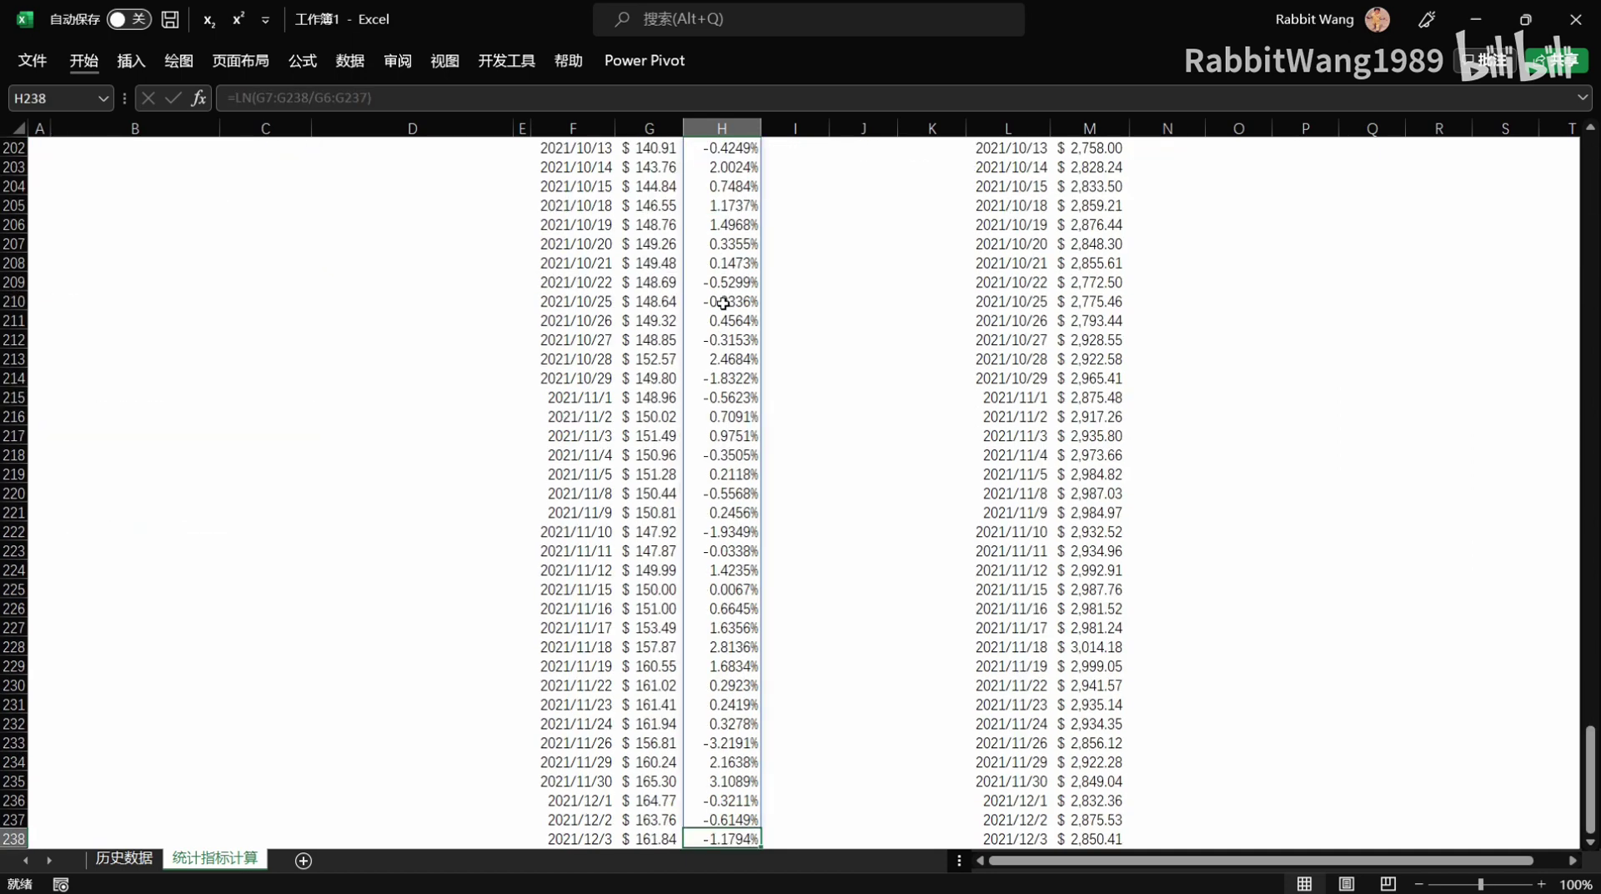
key(ctrl+Up)
key(Up)
key(Up)
key(Up)
key(Up)
key(Up)
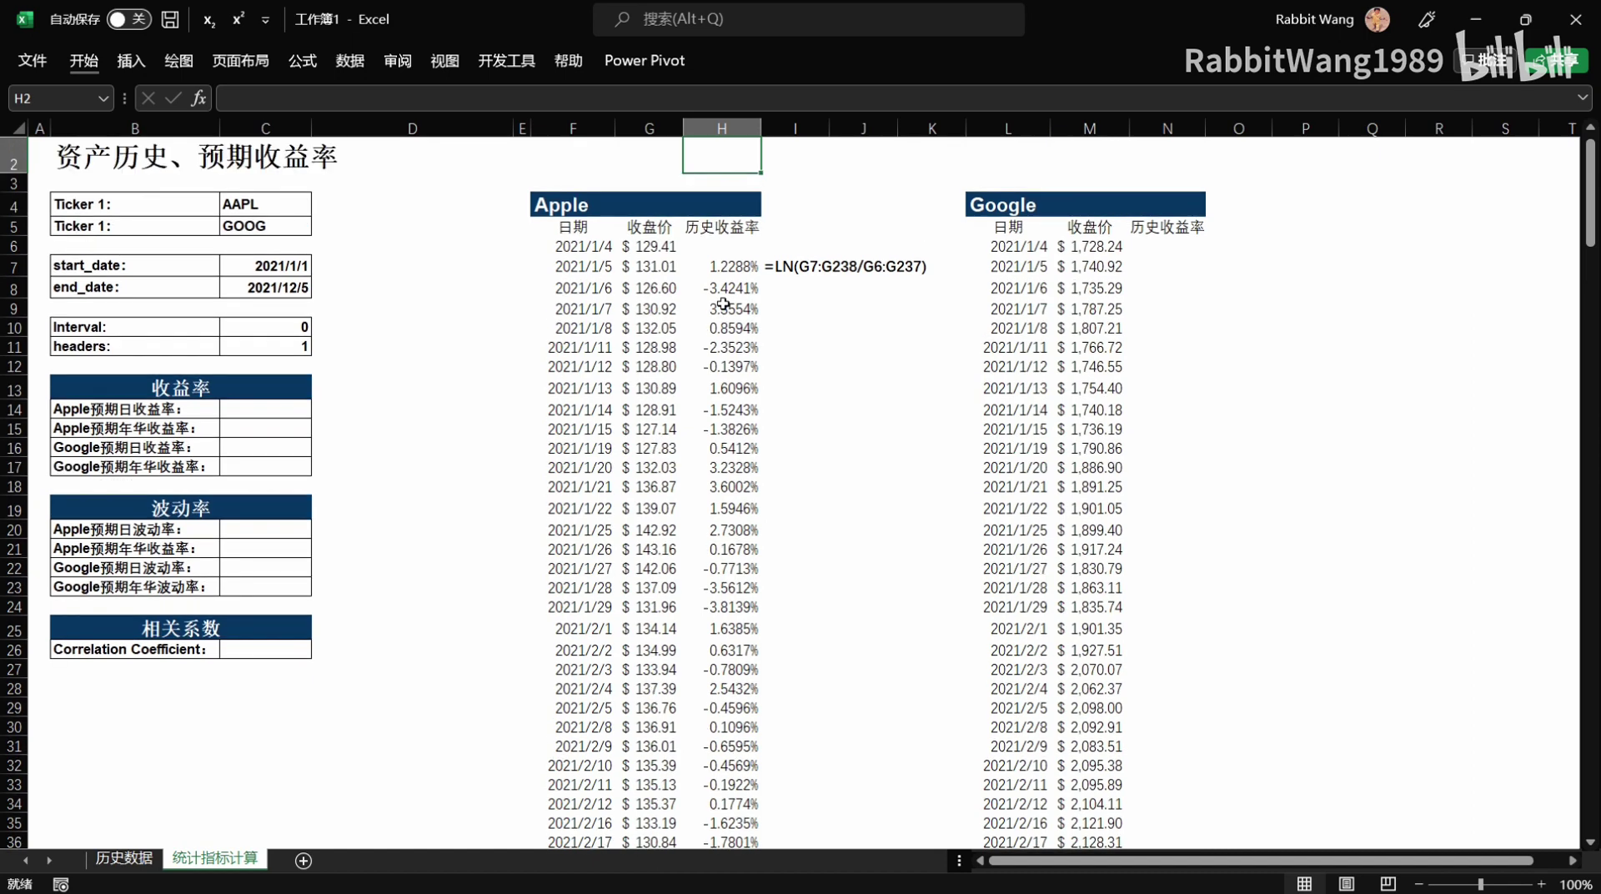
key(Down)
key(Down)
key(Down)
key(ctrl+shift+Down)
Change the end_date value in C8 to 2021/1/20.
key(ctrl+Home)
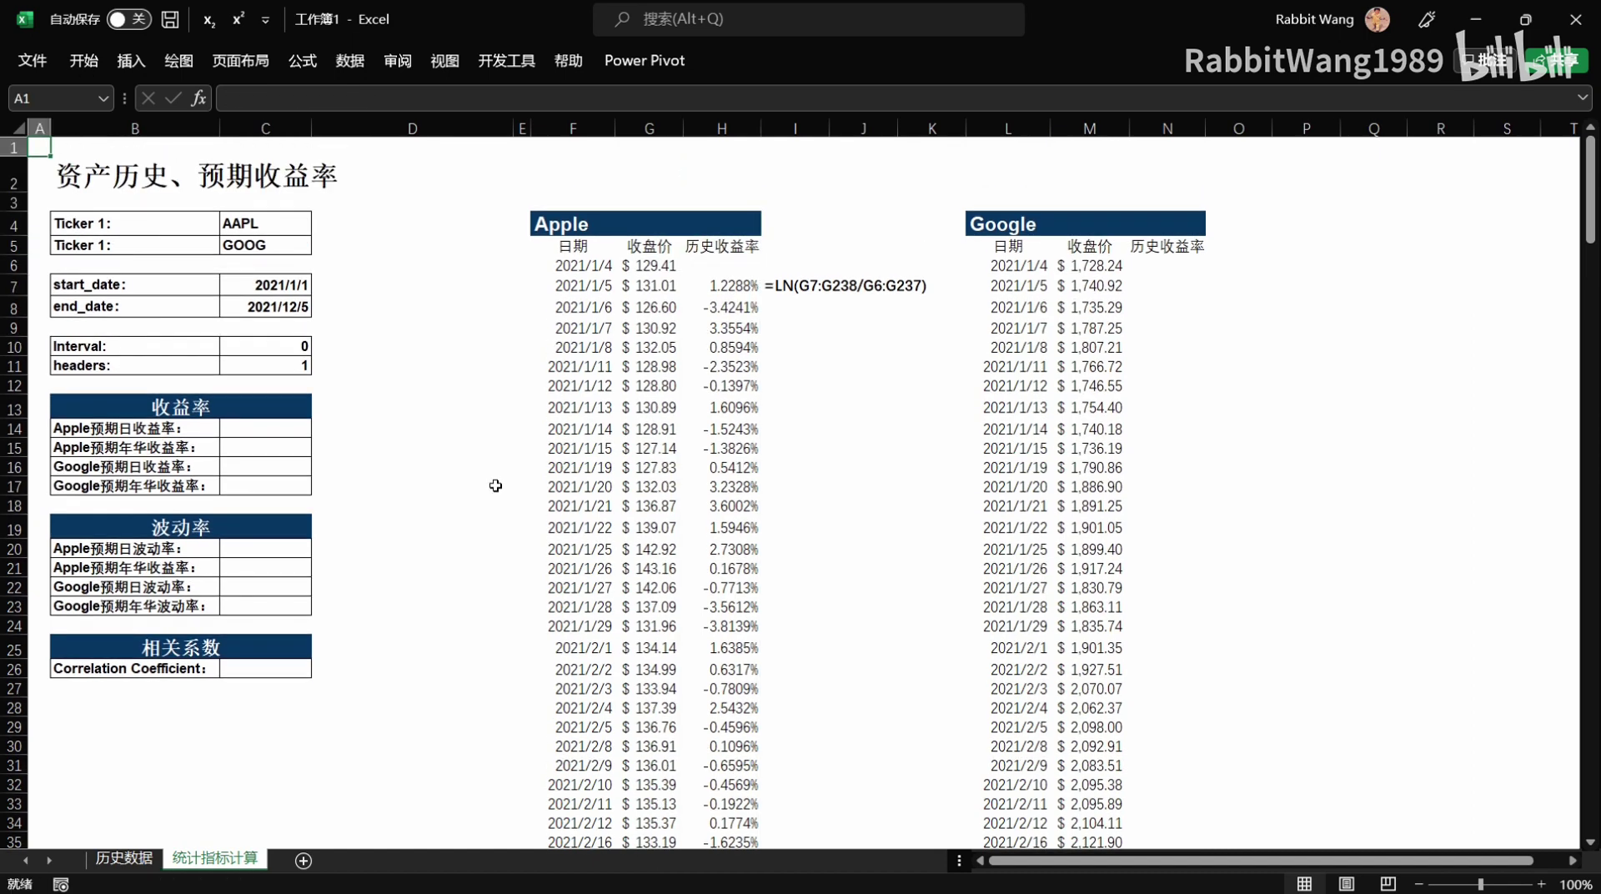
click(278, 308)
text(2021/1/20)
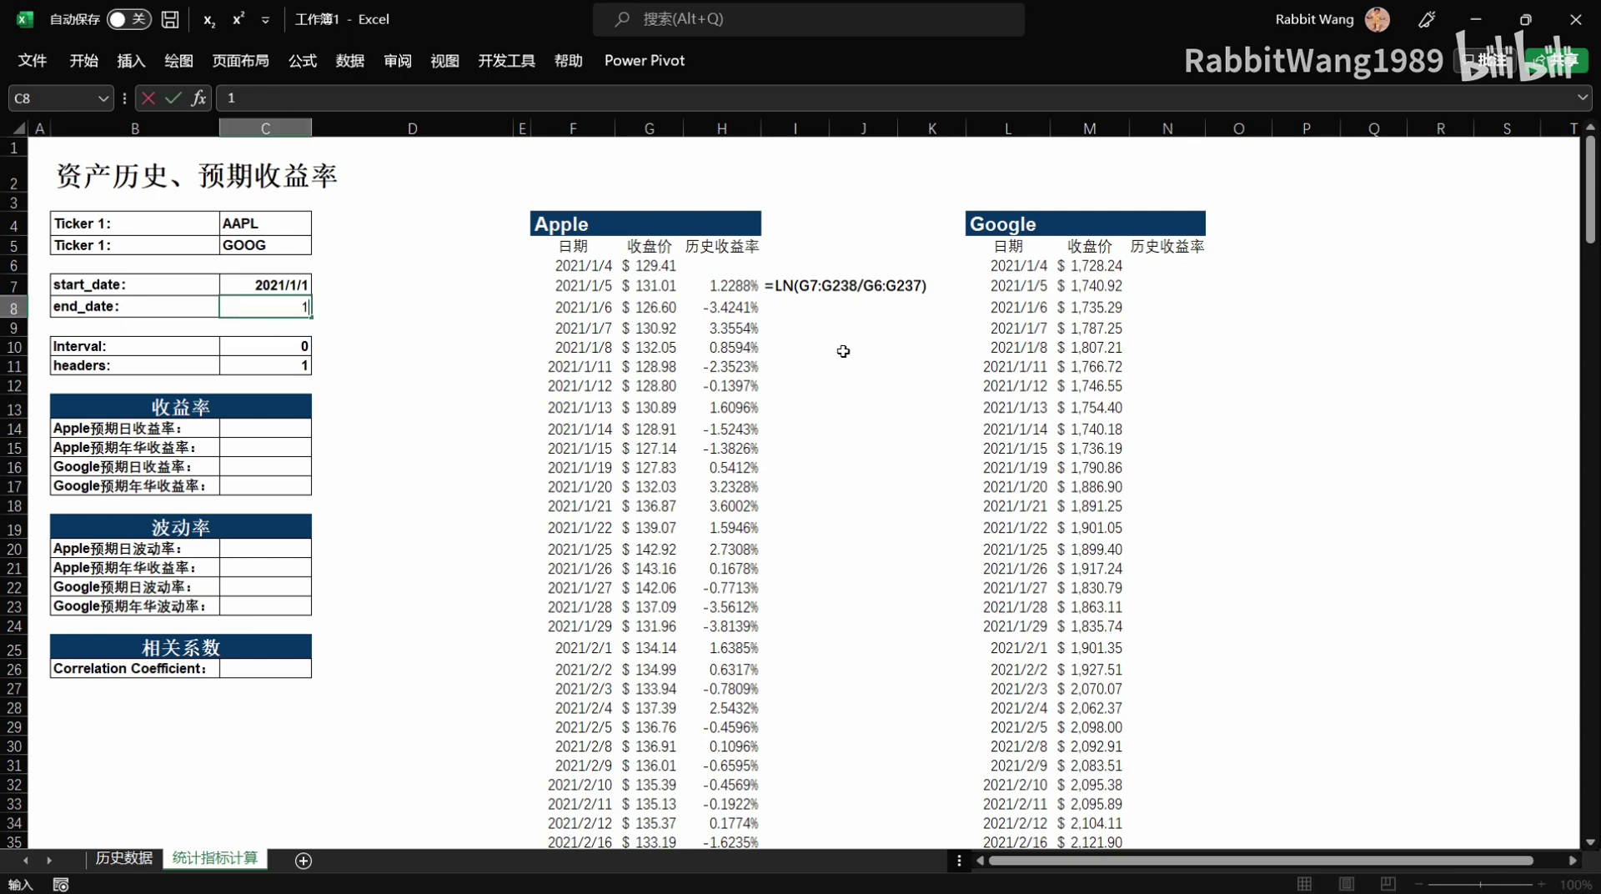
key(Return)
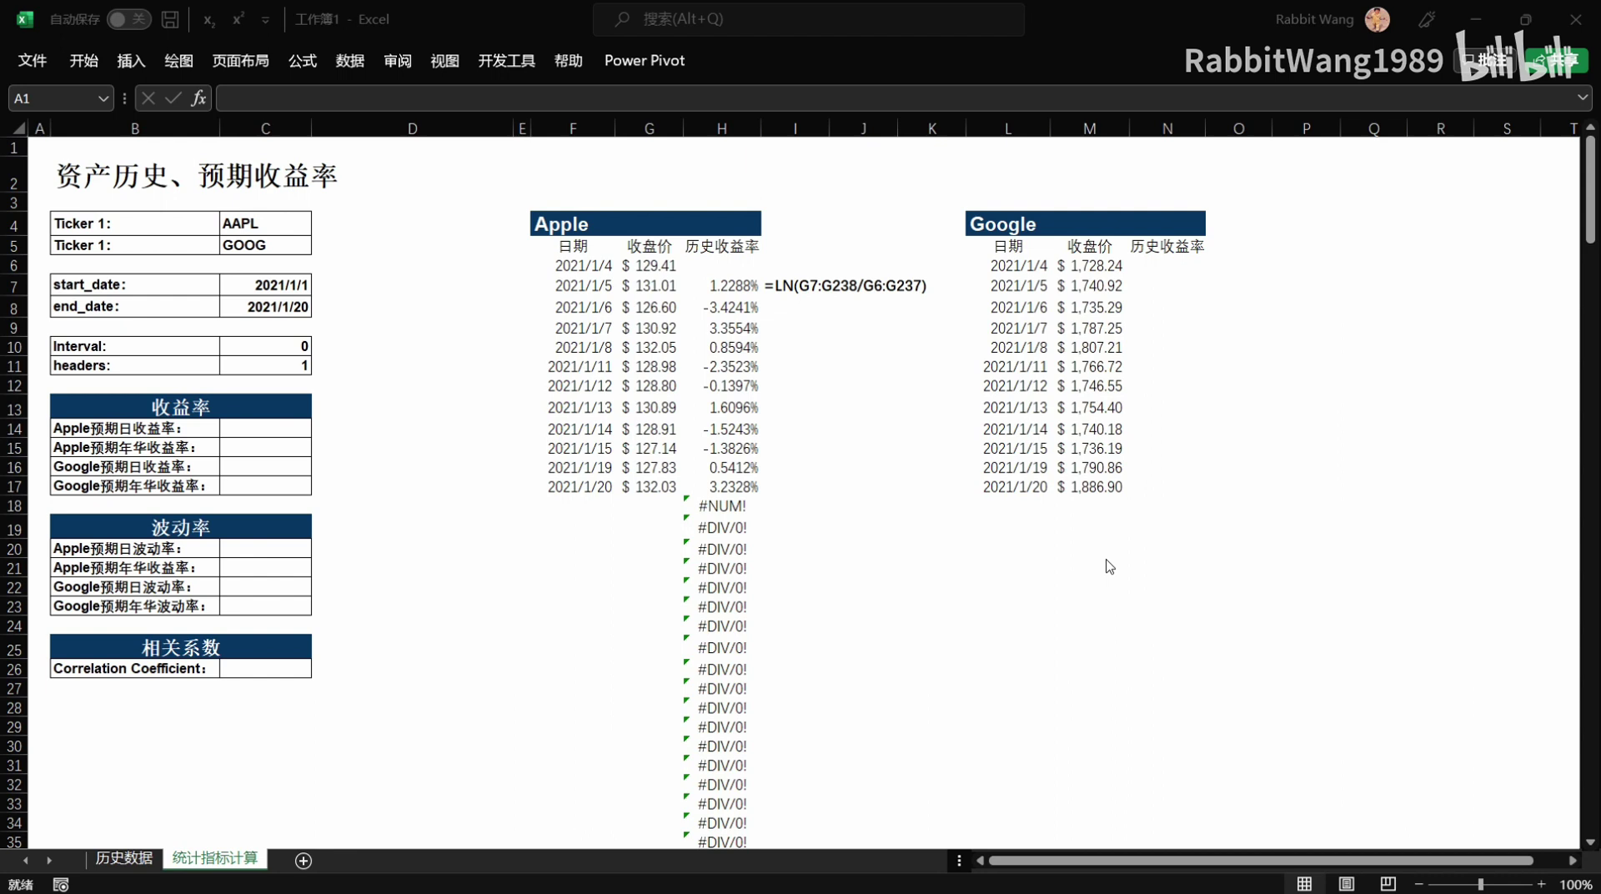
In P7, enter =INDEX(F5#,2,2) to return Apple's first close, $129.41.
click(1293, 286)
text(=)
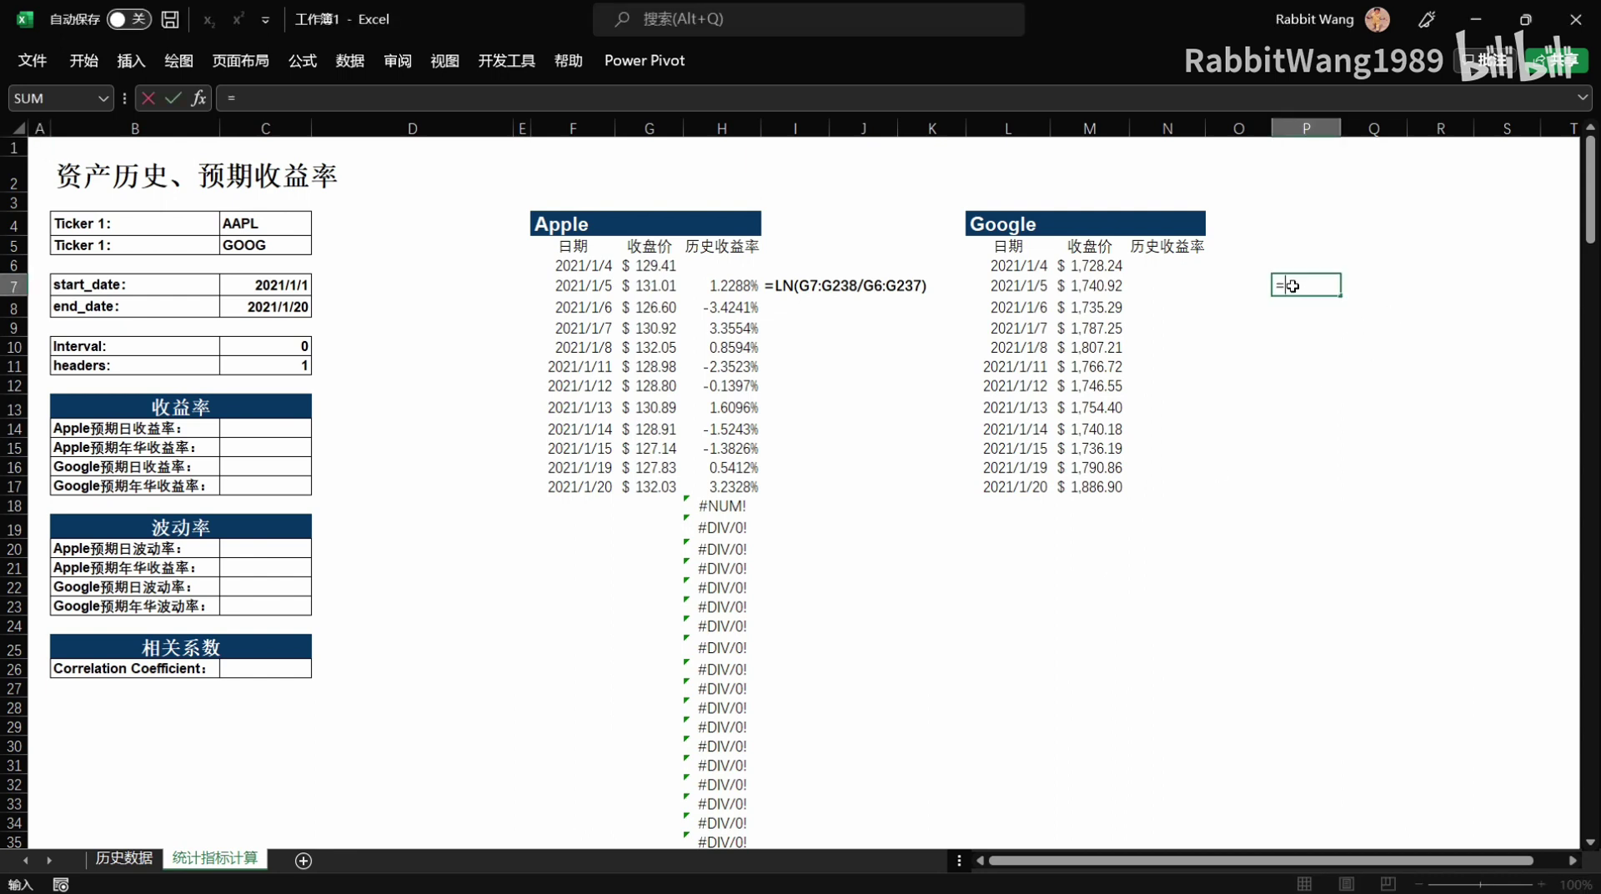
text(in)
key(Escape)
text(ind)
key(Tab)
key(Left)
key(Left)
key(Left)
key(Left)
key(Left)
key(Left)
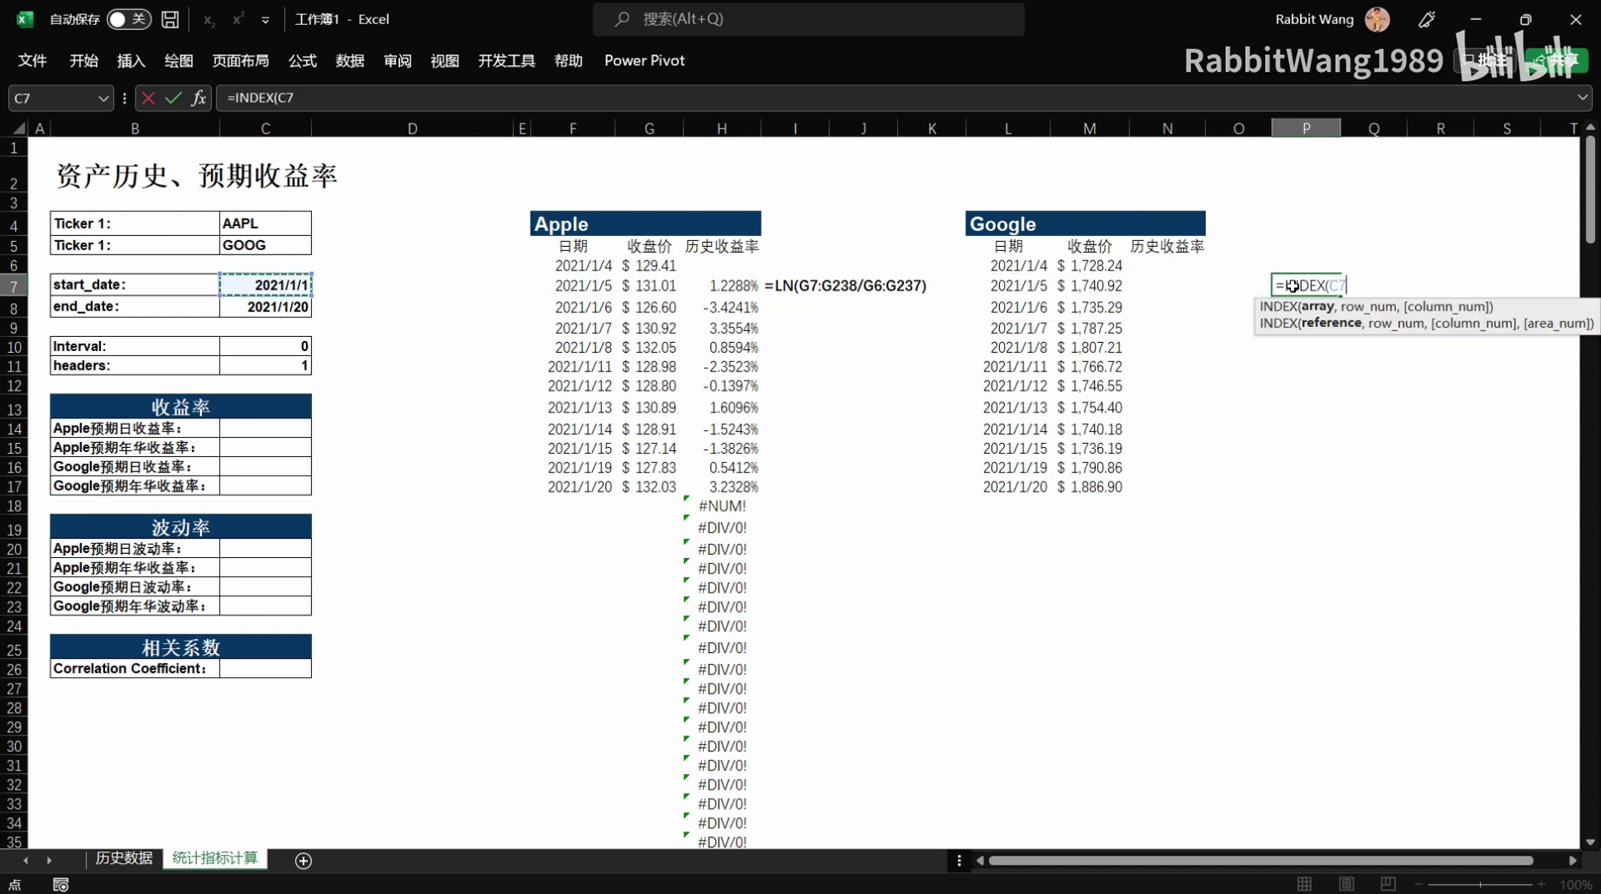
key(Up)
key(Right)
key(Right)
key(Right)
key(Up)
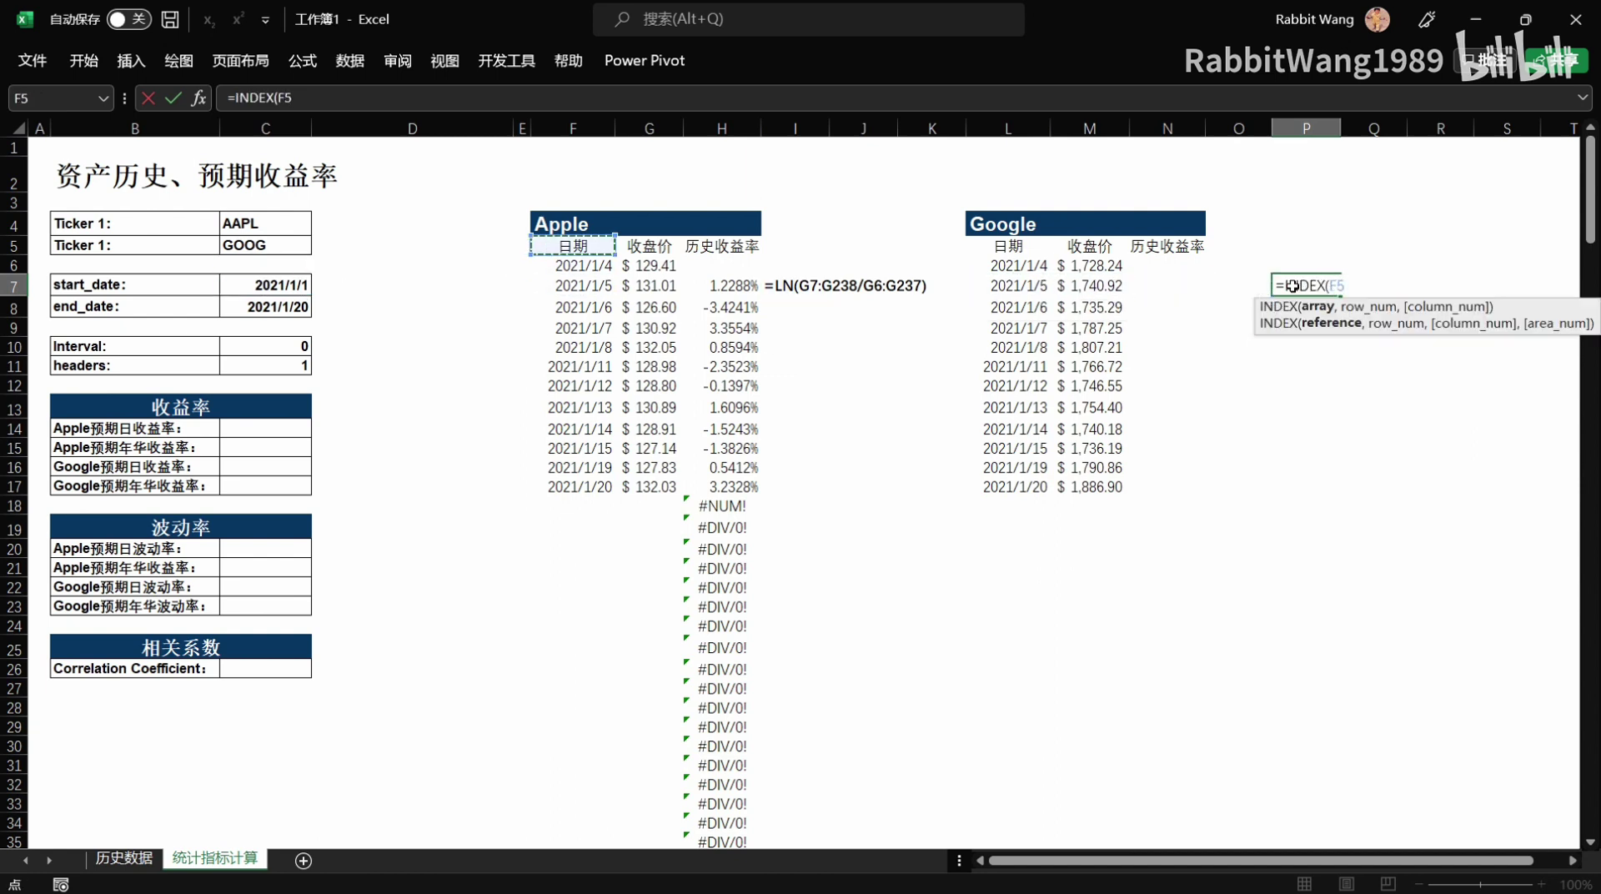
text(#)
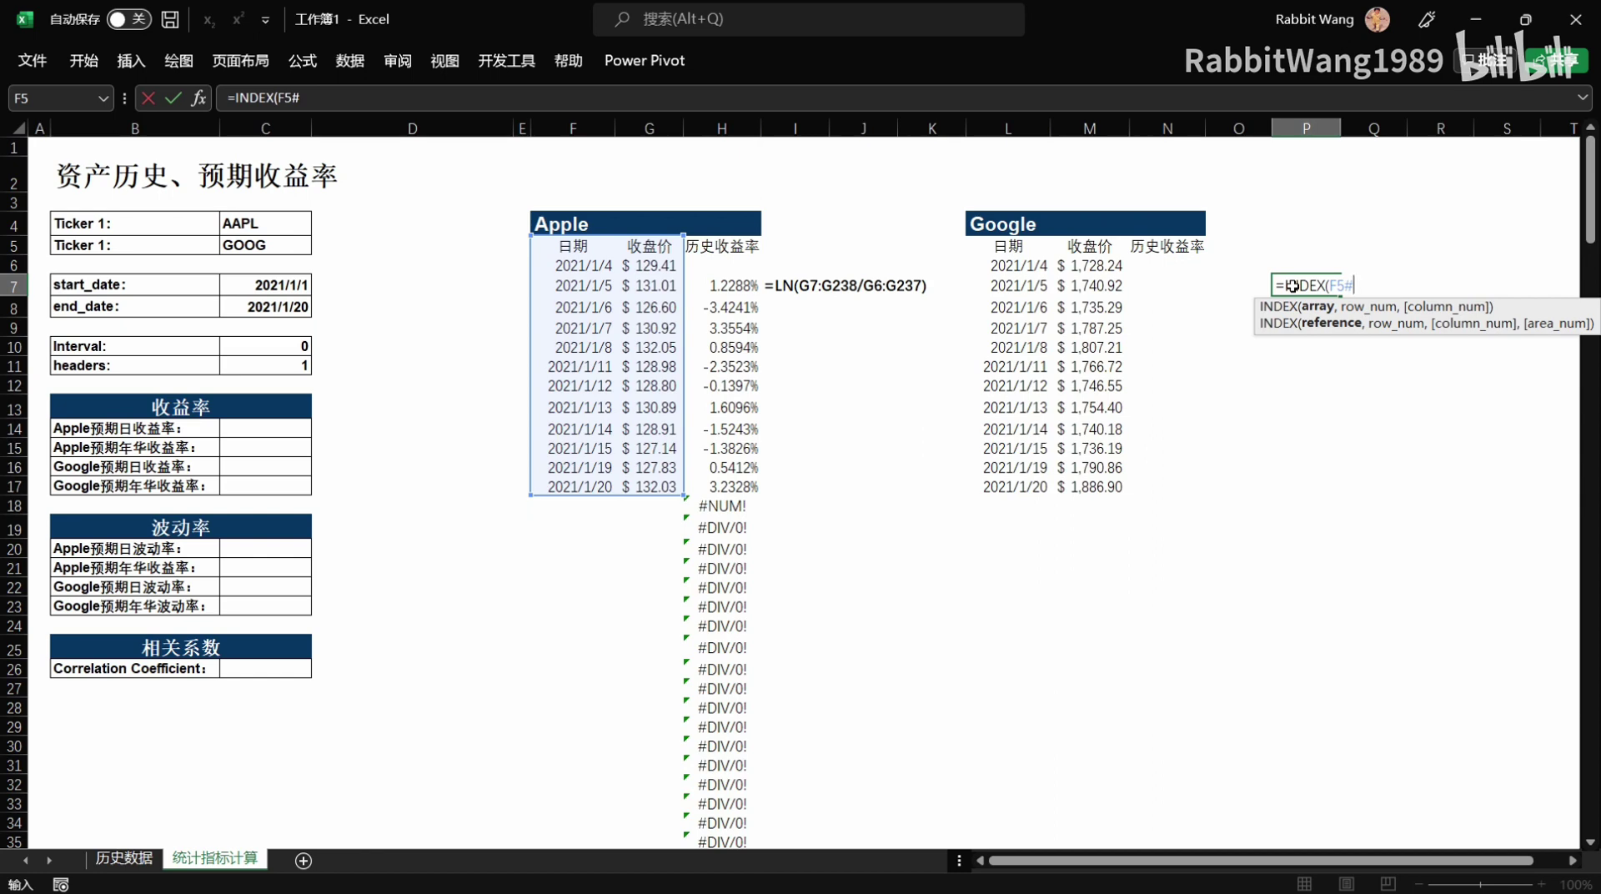
text(,)
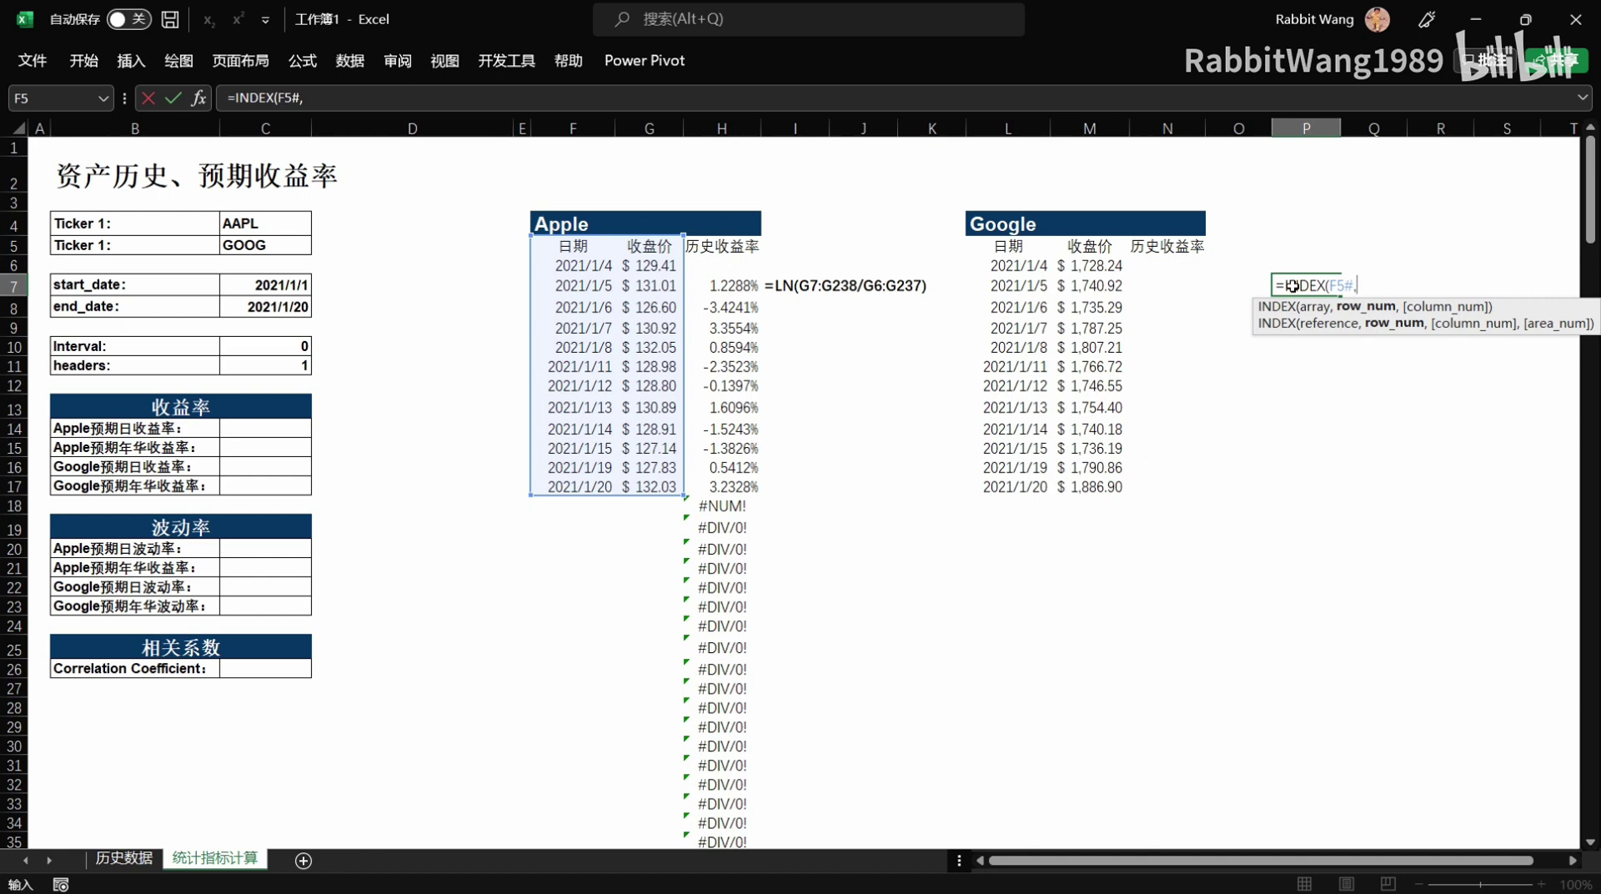
text(2,)
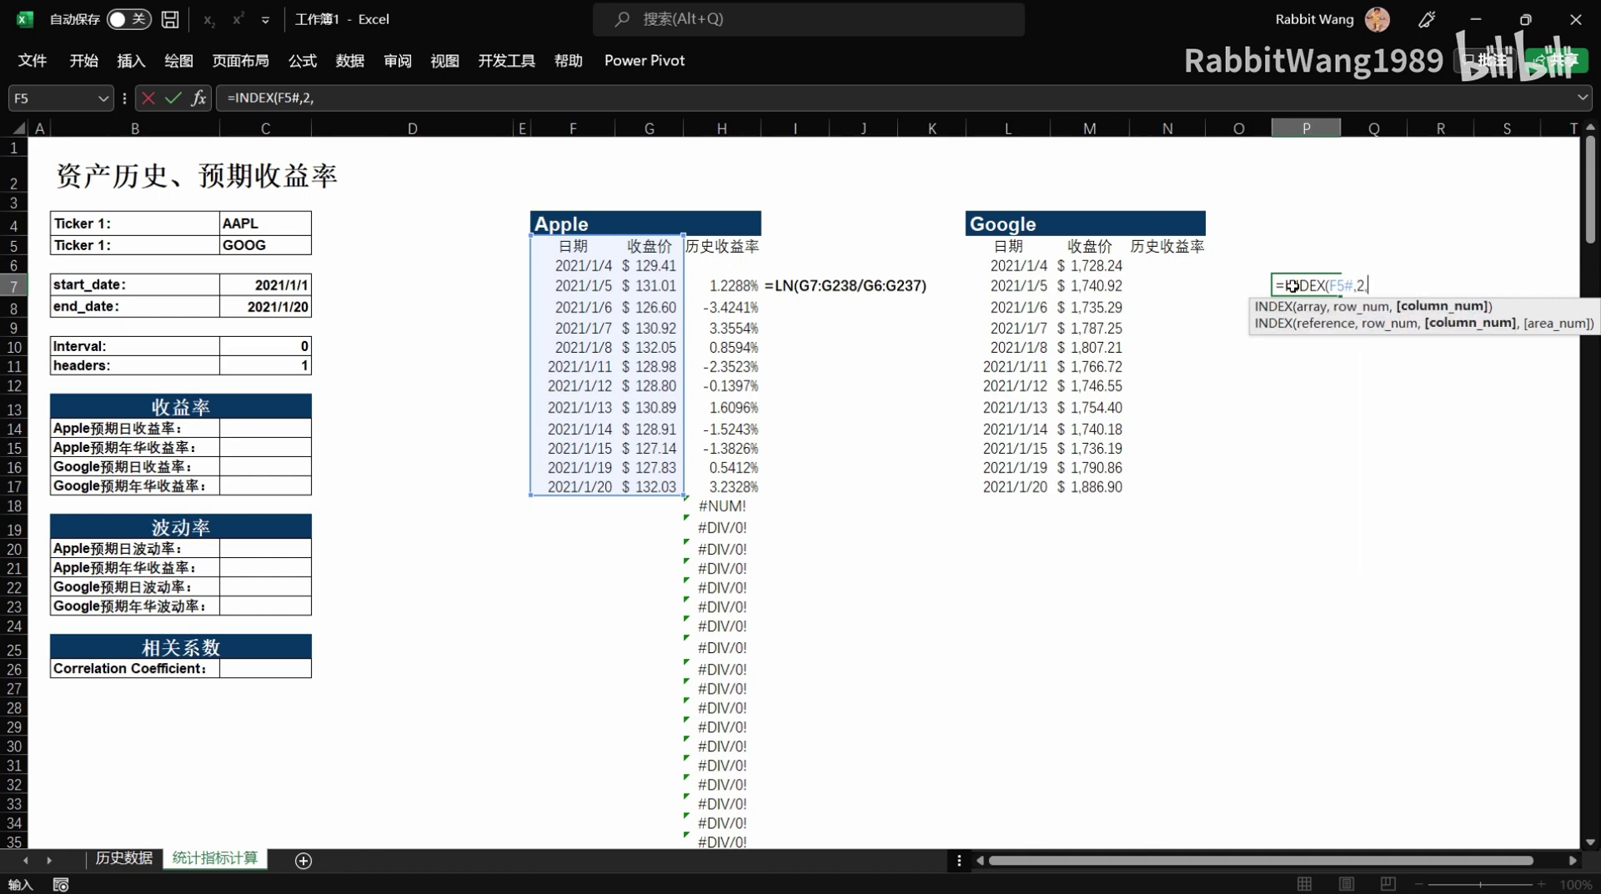
text(2))
key(Return)
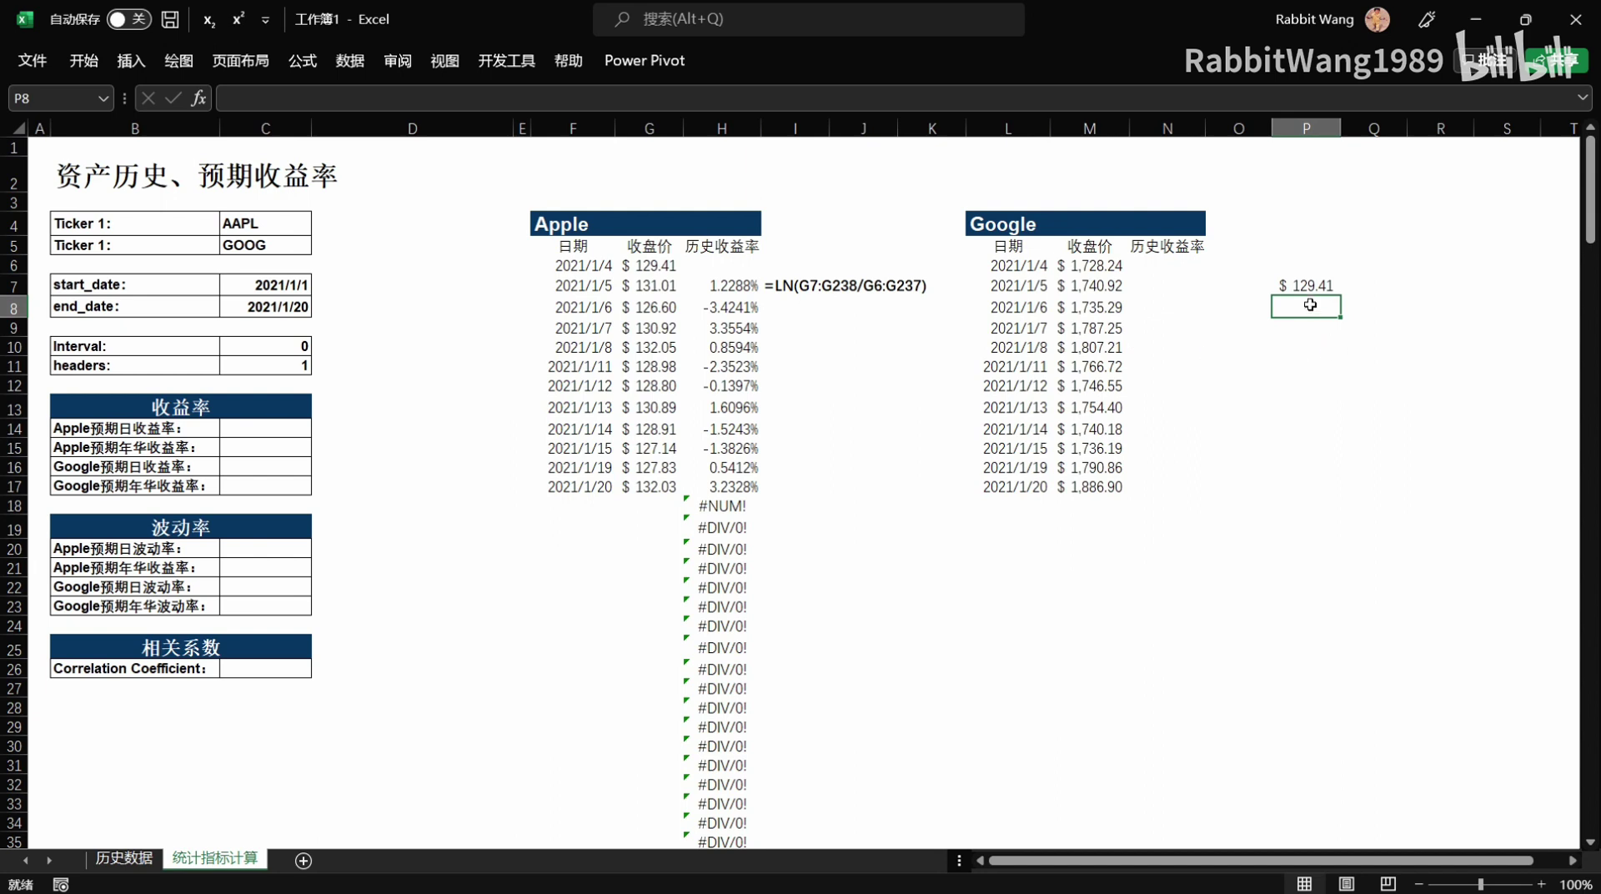
Change the row argument to {2;3} so P7 spills $129.41 and $131.01.
click(1310, 365)
double_click(1306, 286)
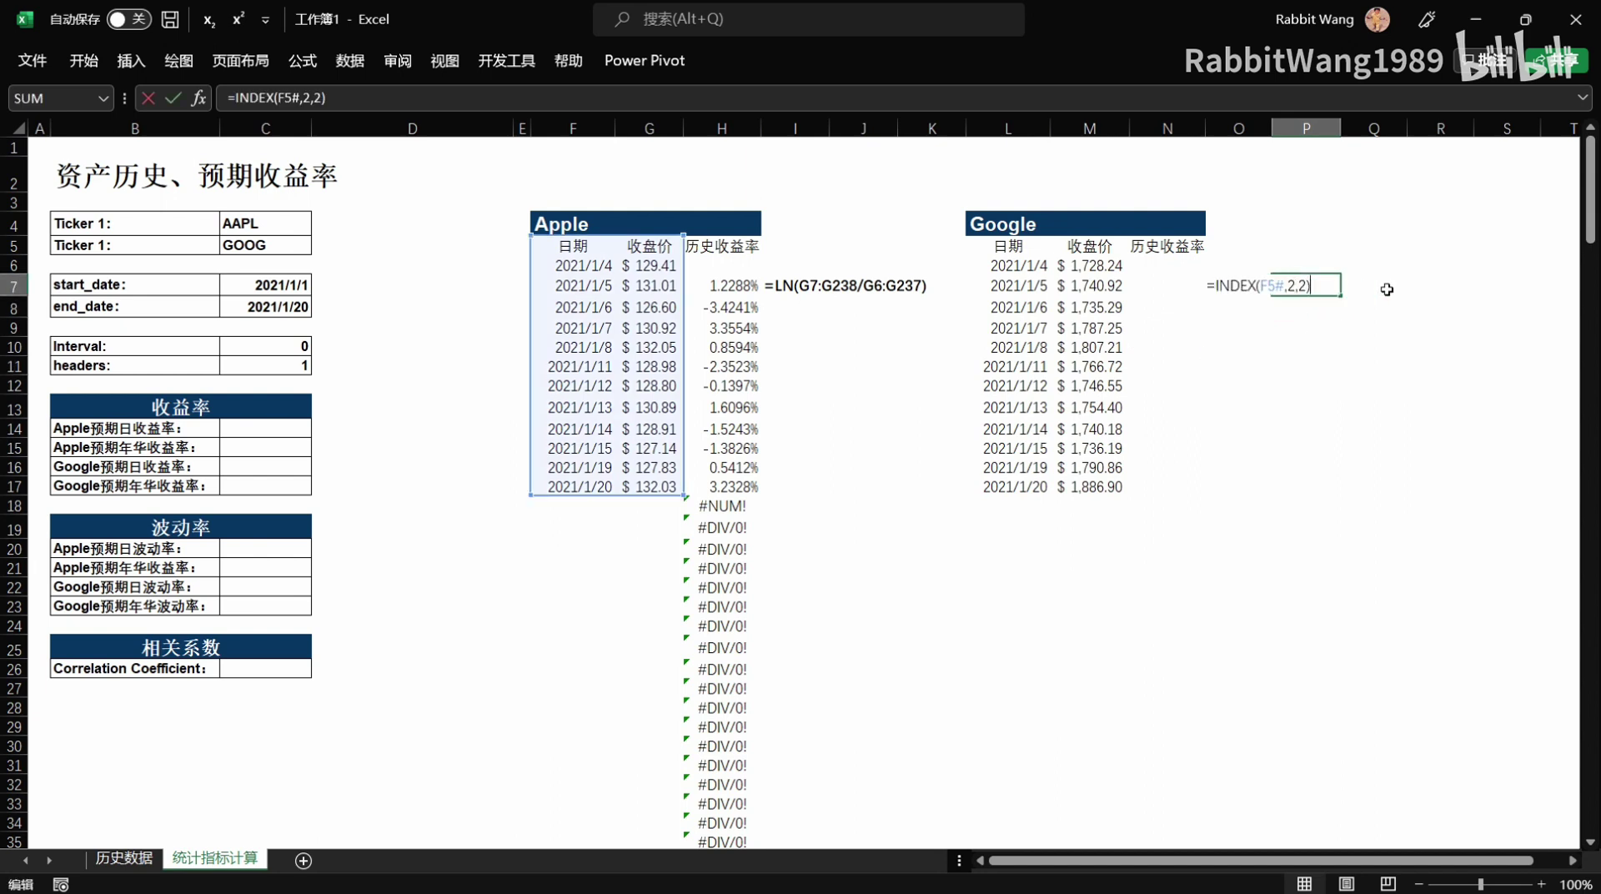
click(1295, 286)
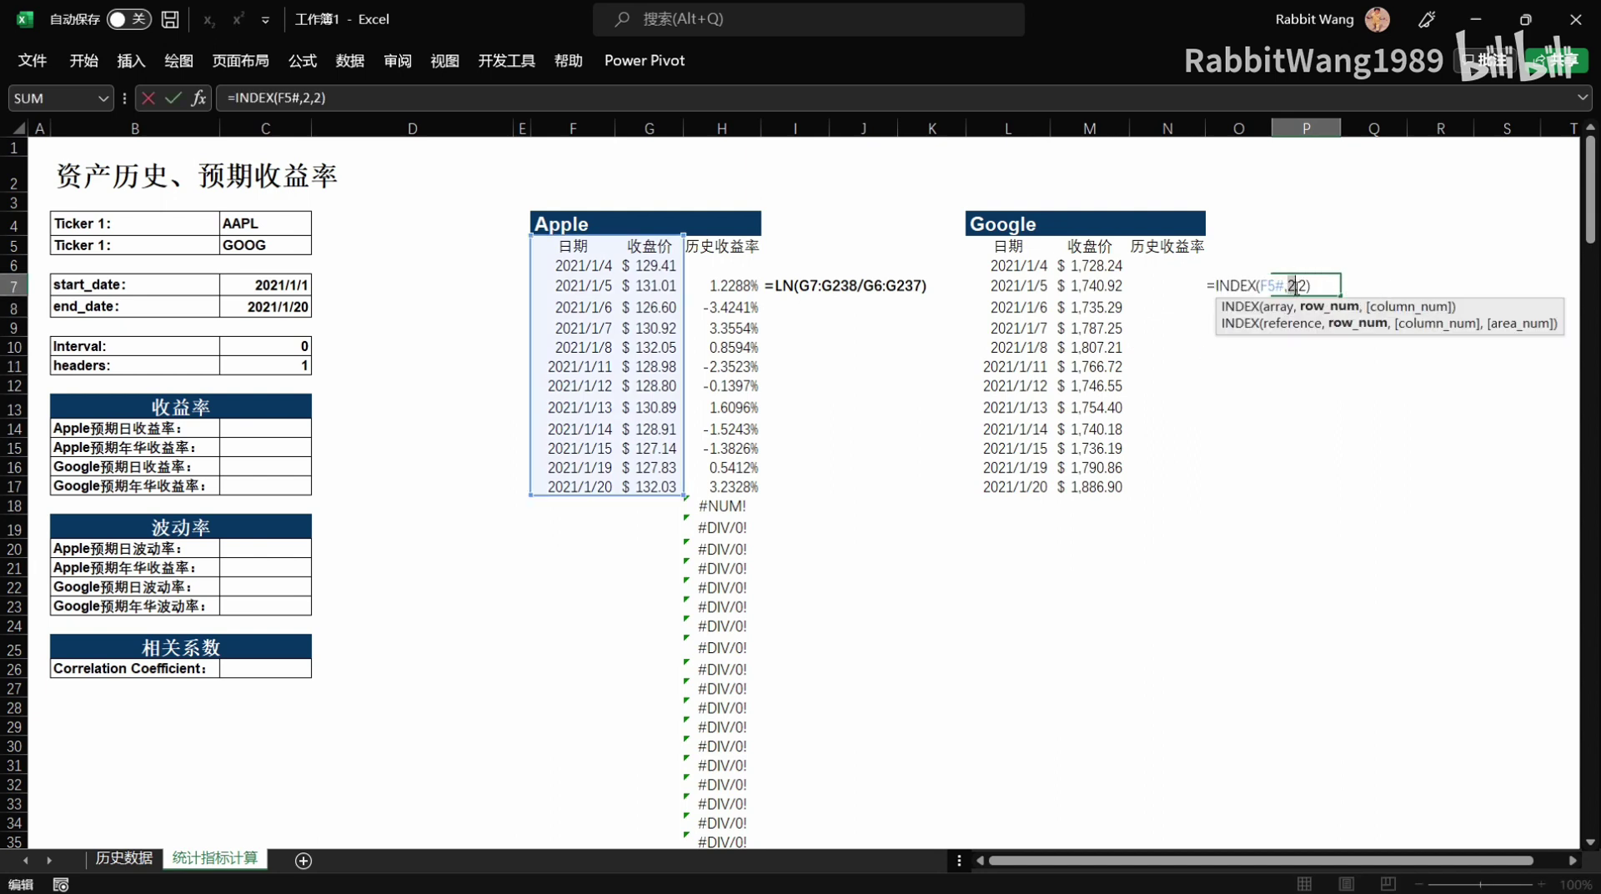
key(BackSpace)
text({)
text(2;3)
text(})
key(Return)
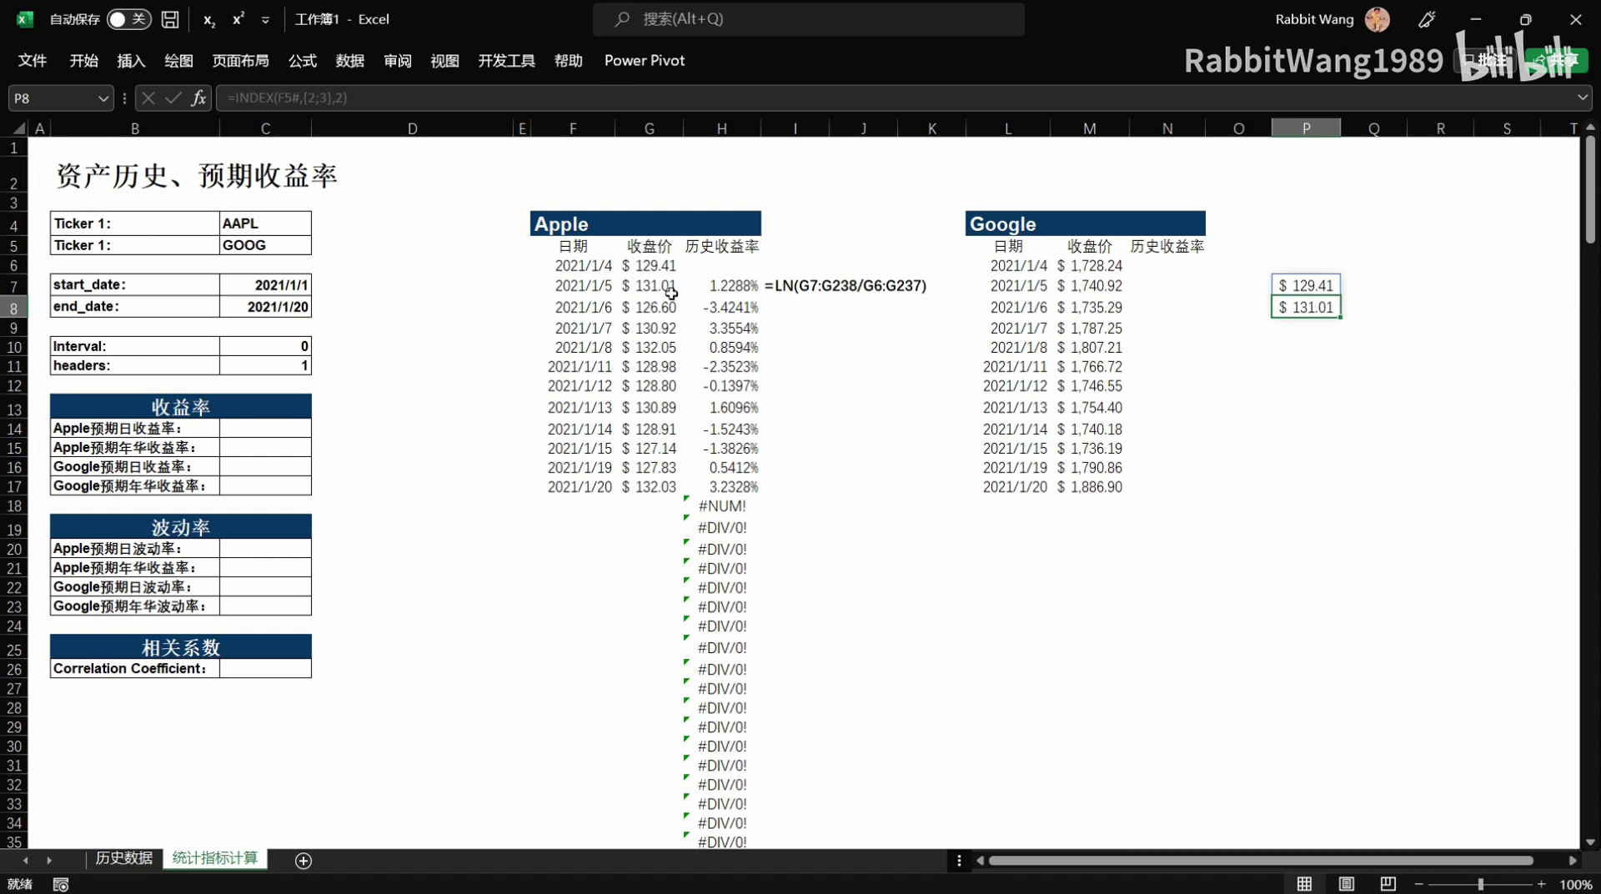
Inspect P7's INDEX formula and its referenced range, leaving it unchanged.
key(Up)
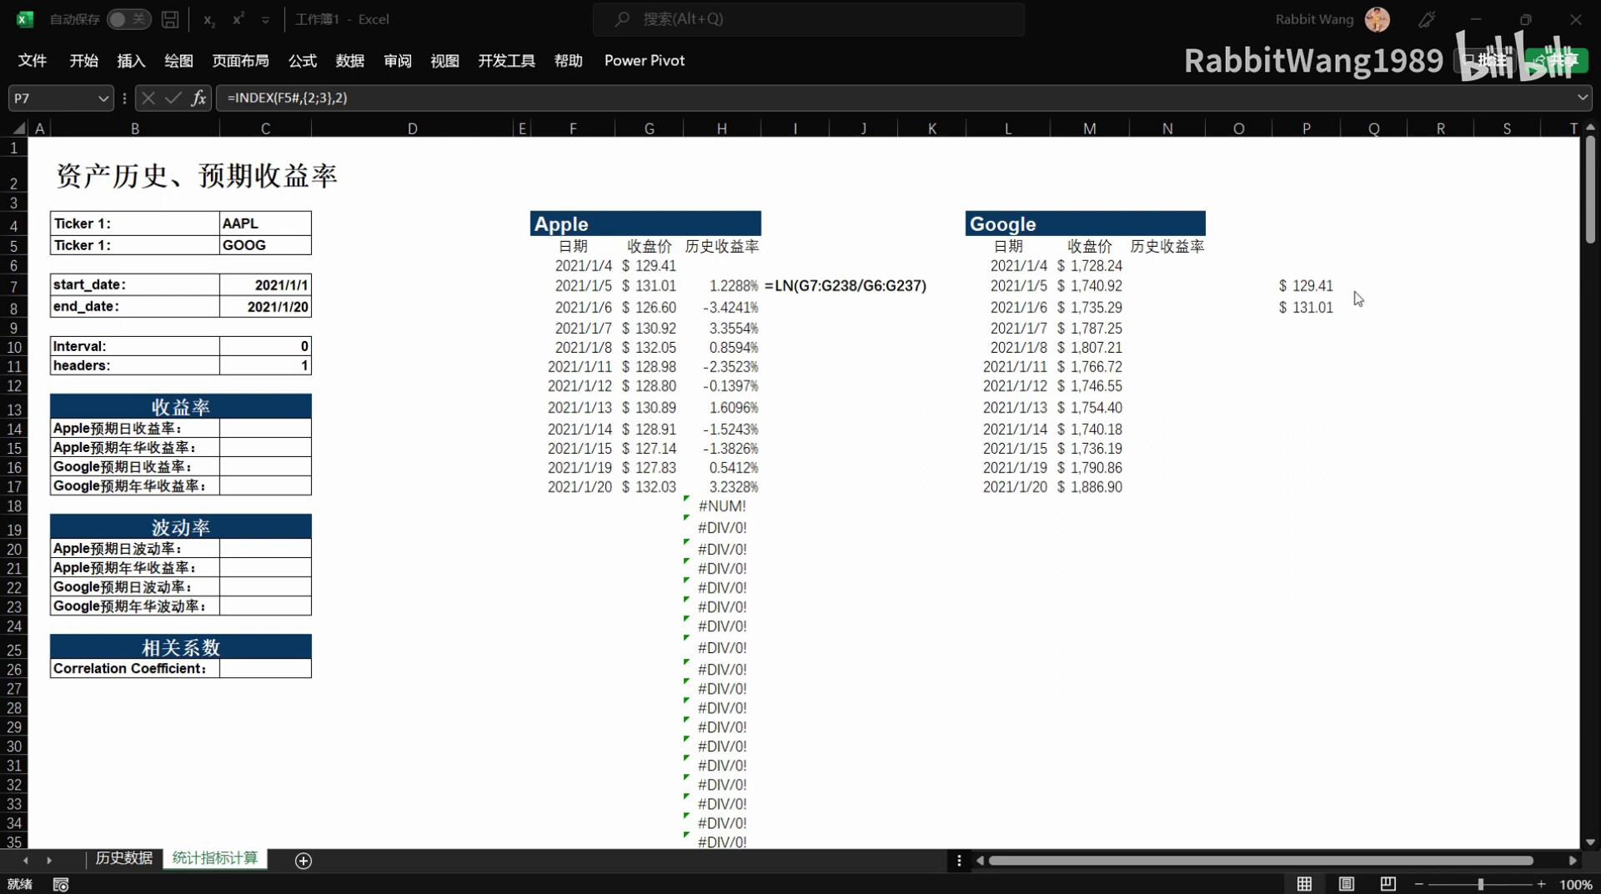
click(1307, 288)
double_click(1306, 288)
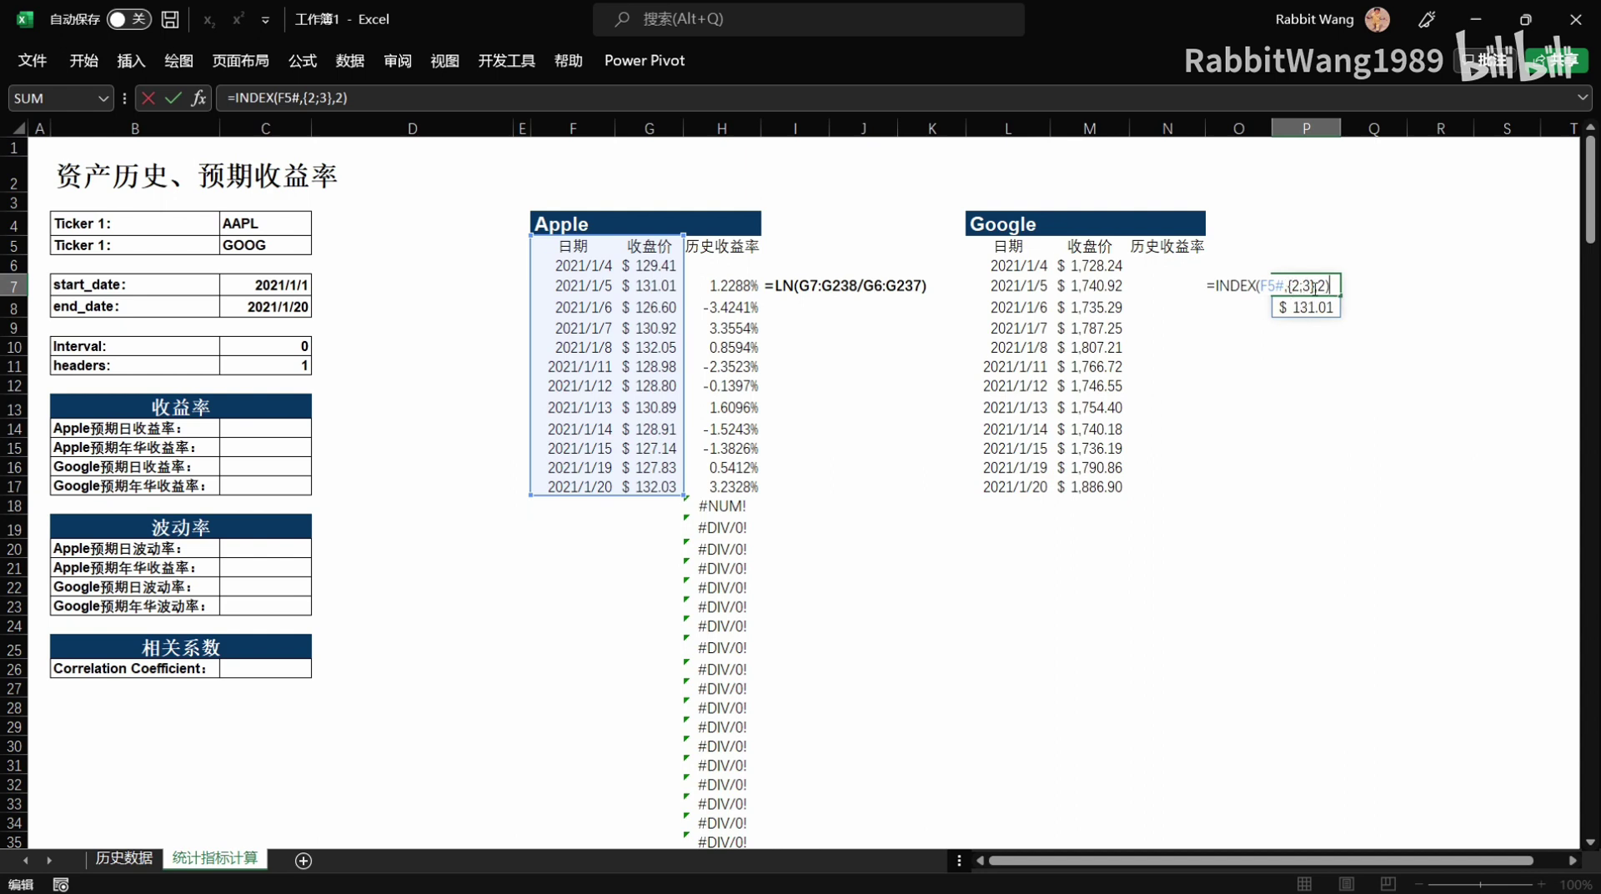
key(Escape)
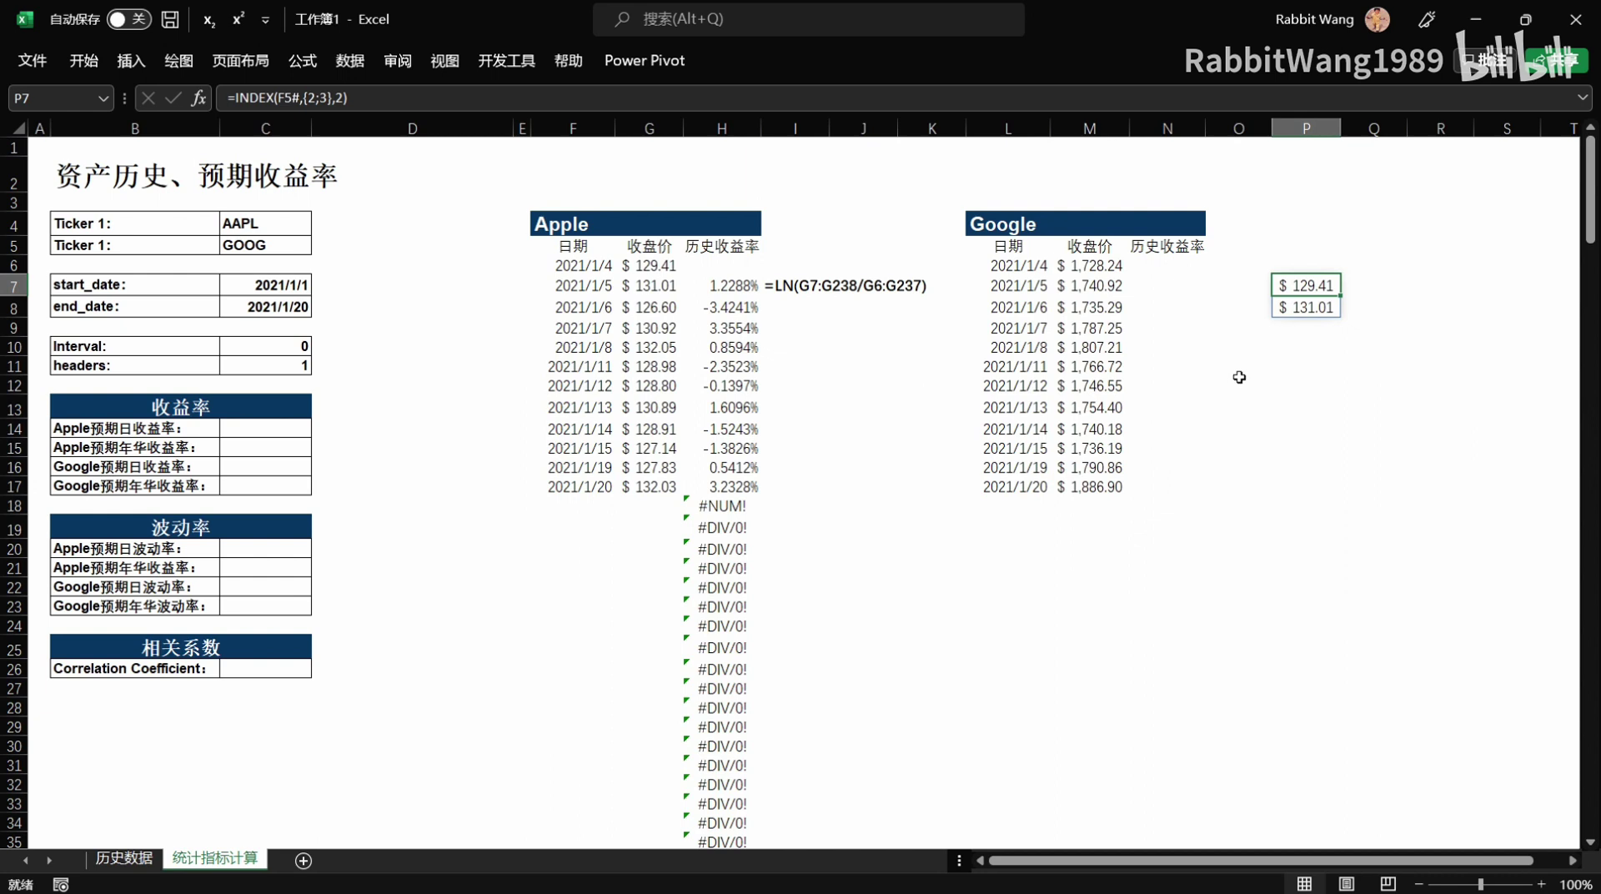
click(1218, 399)
text(=se)
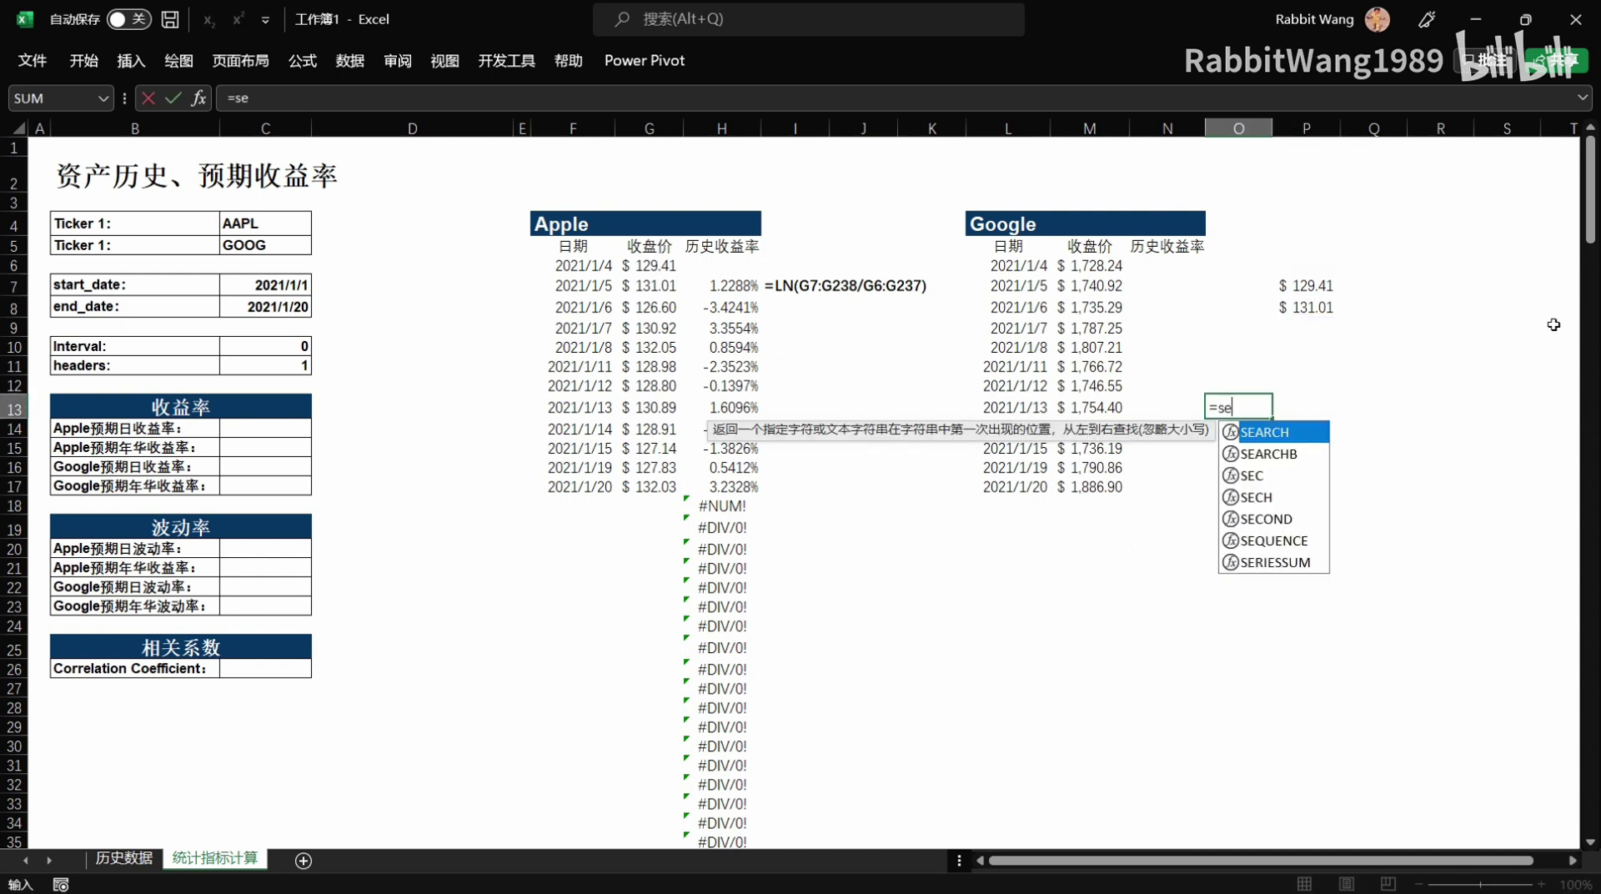
text(q`)
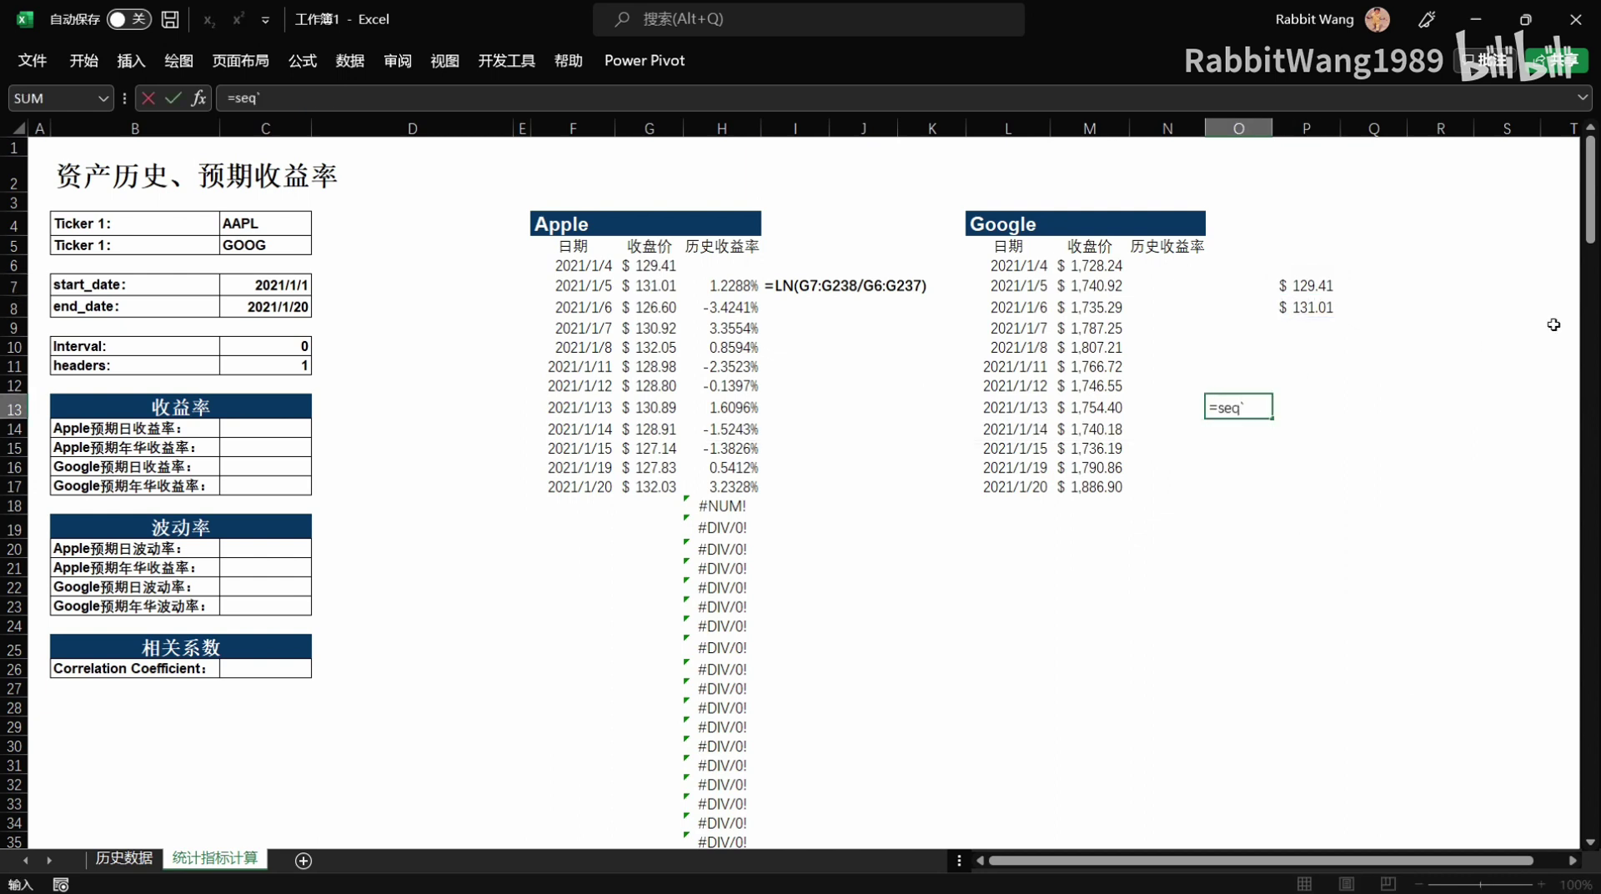
key(BackSpace)
key(Tab)
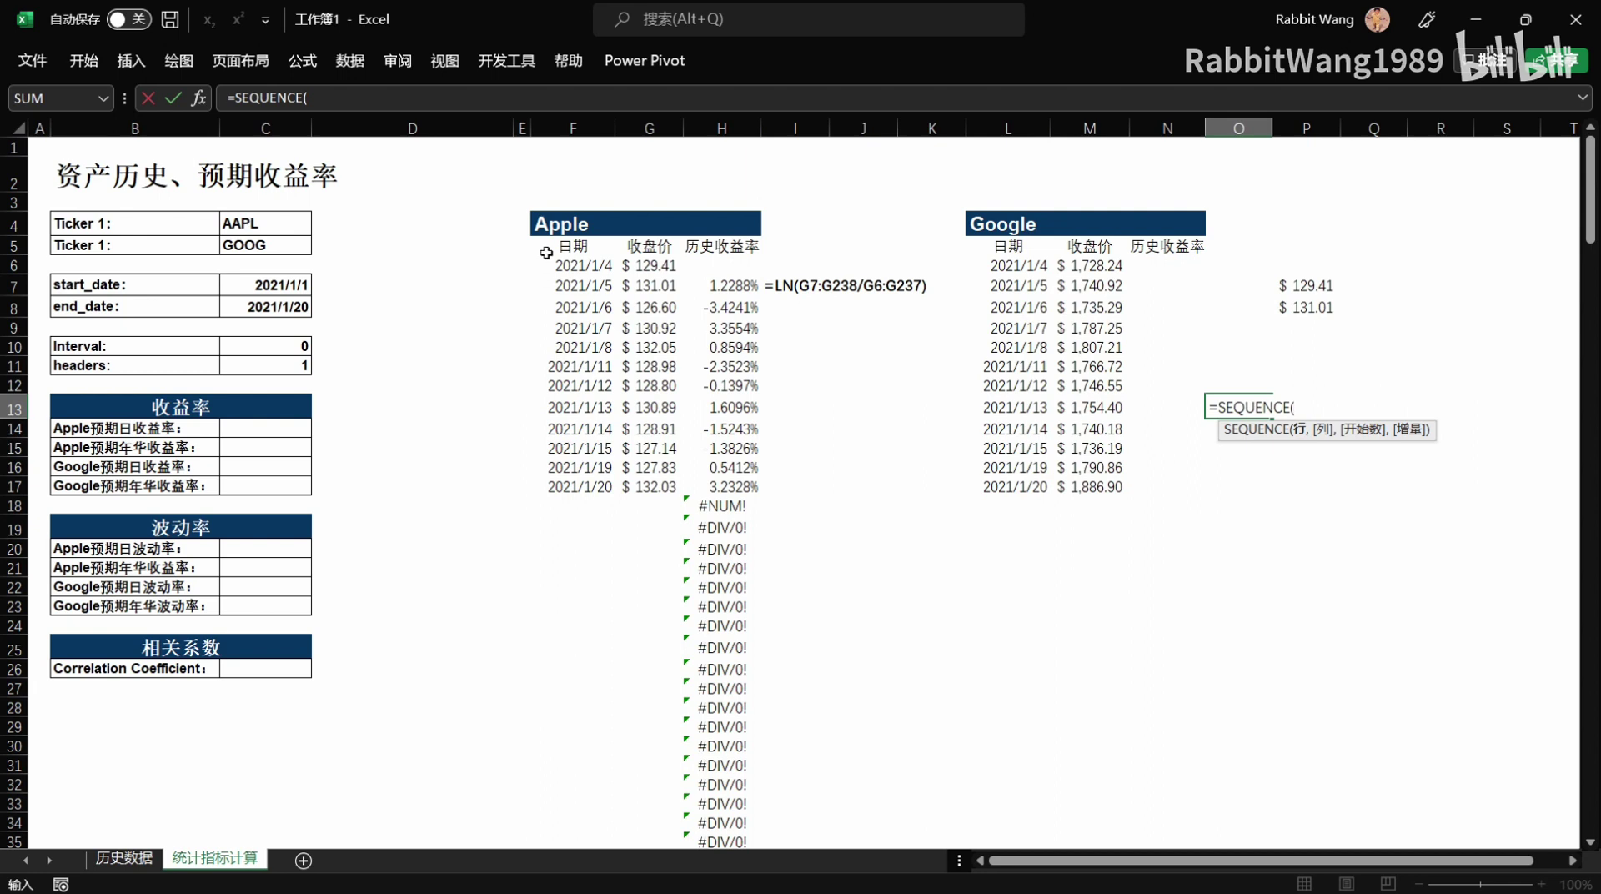
text(r)
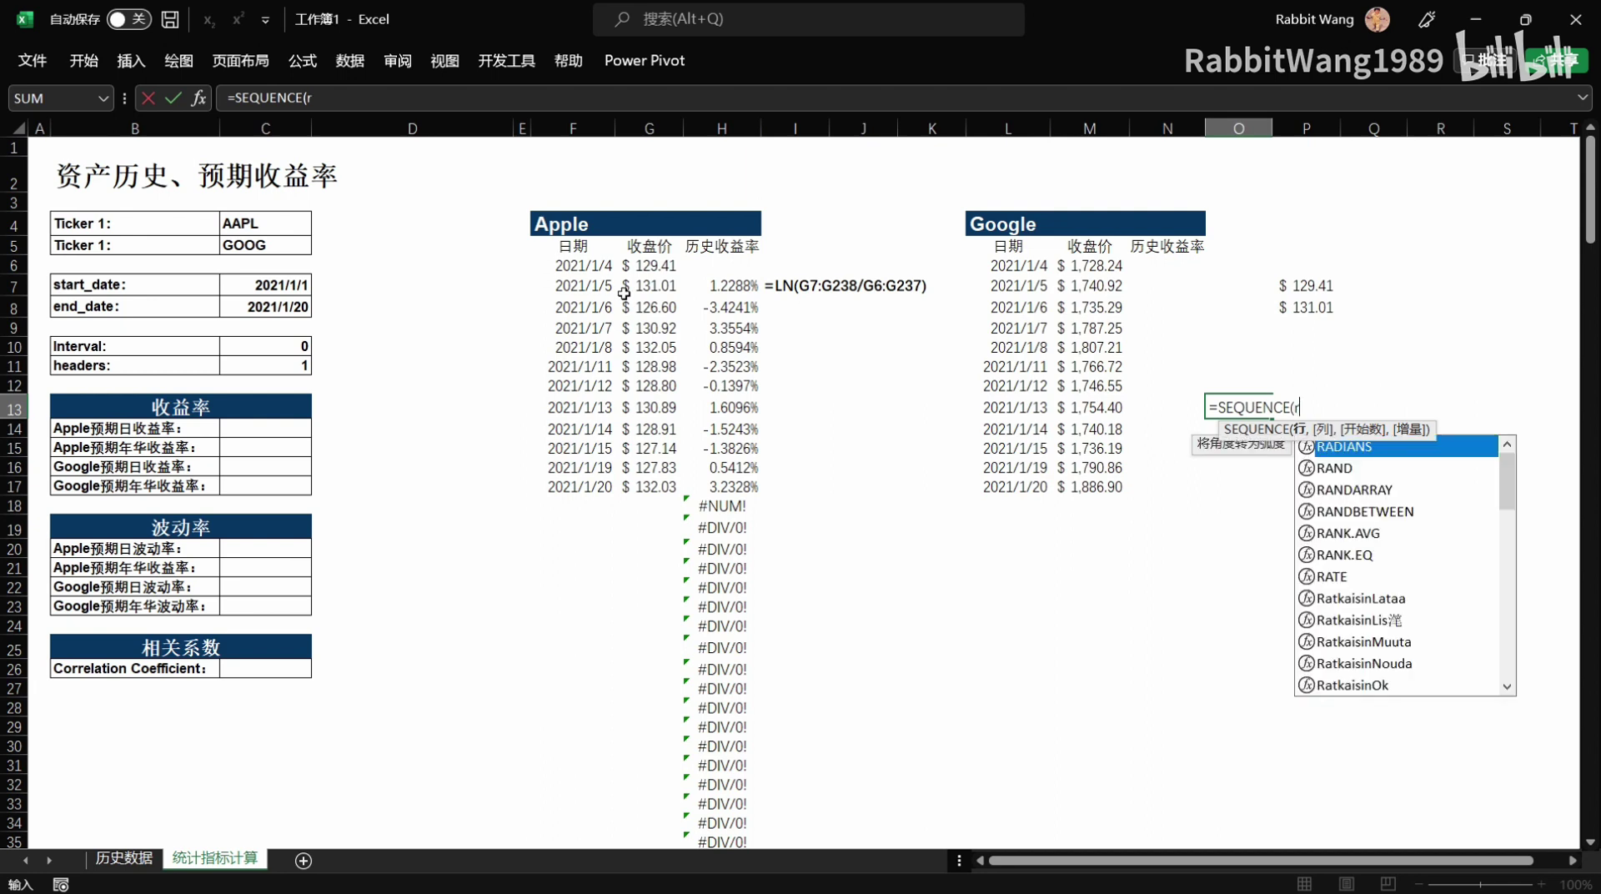
text(ows)
key(Tab)
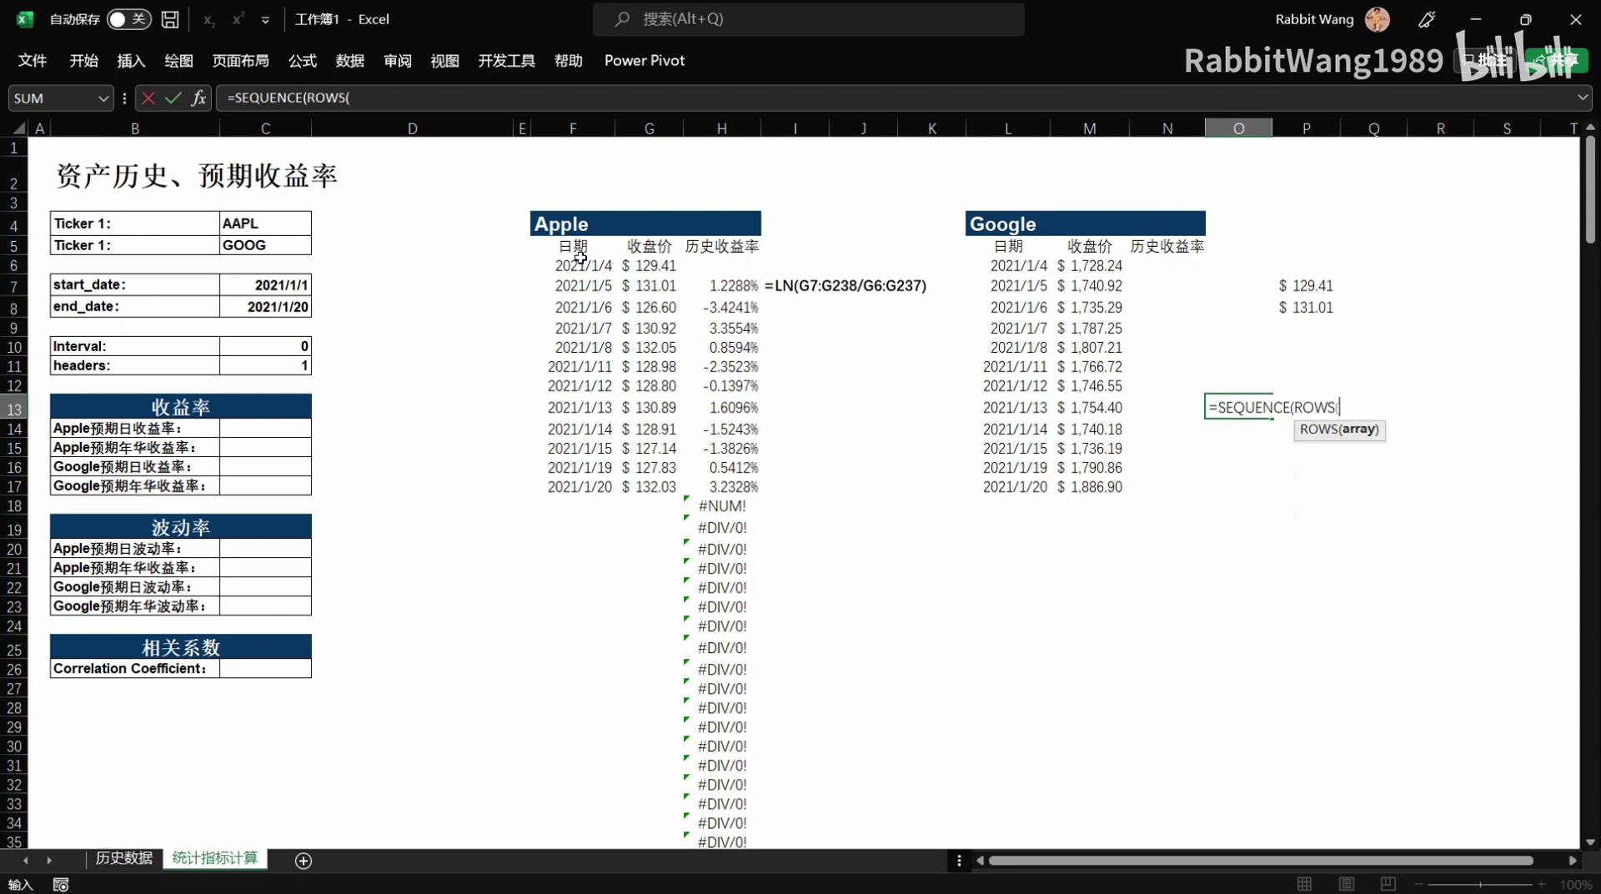
click(573, 245)
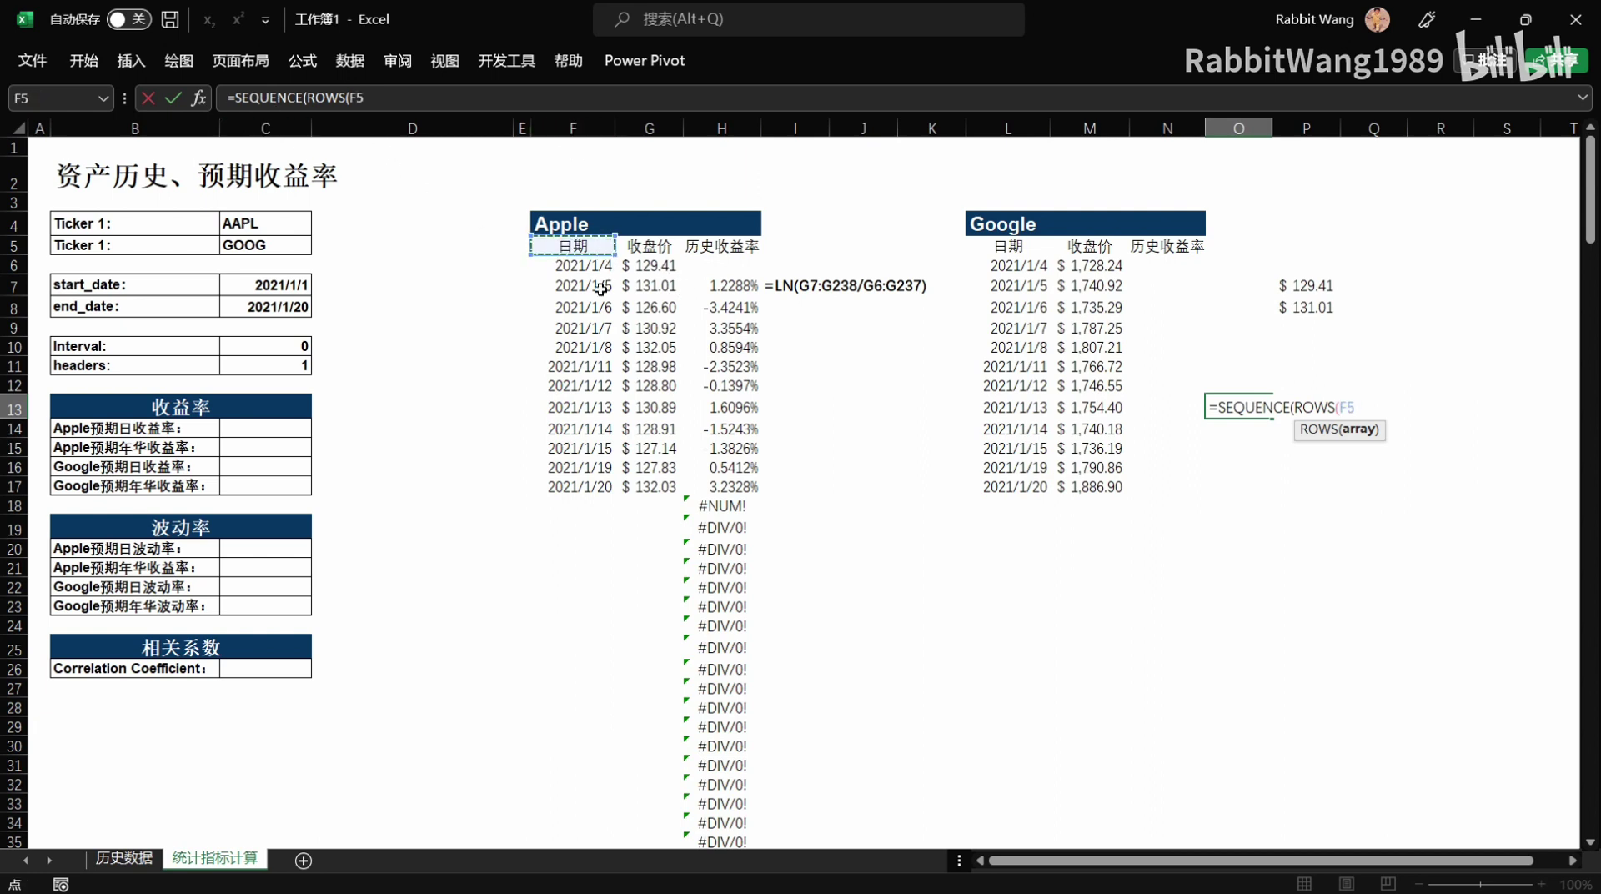
text(#)
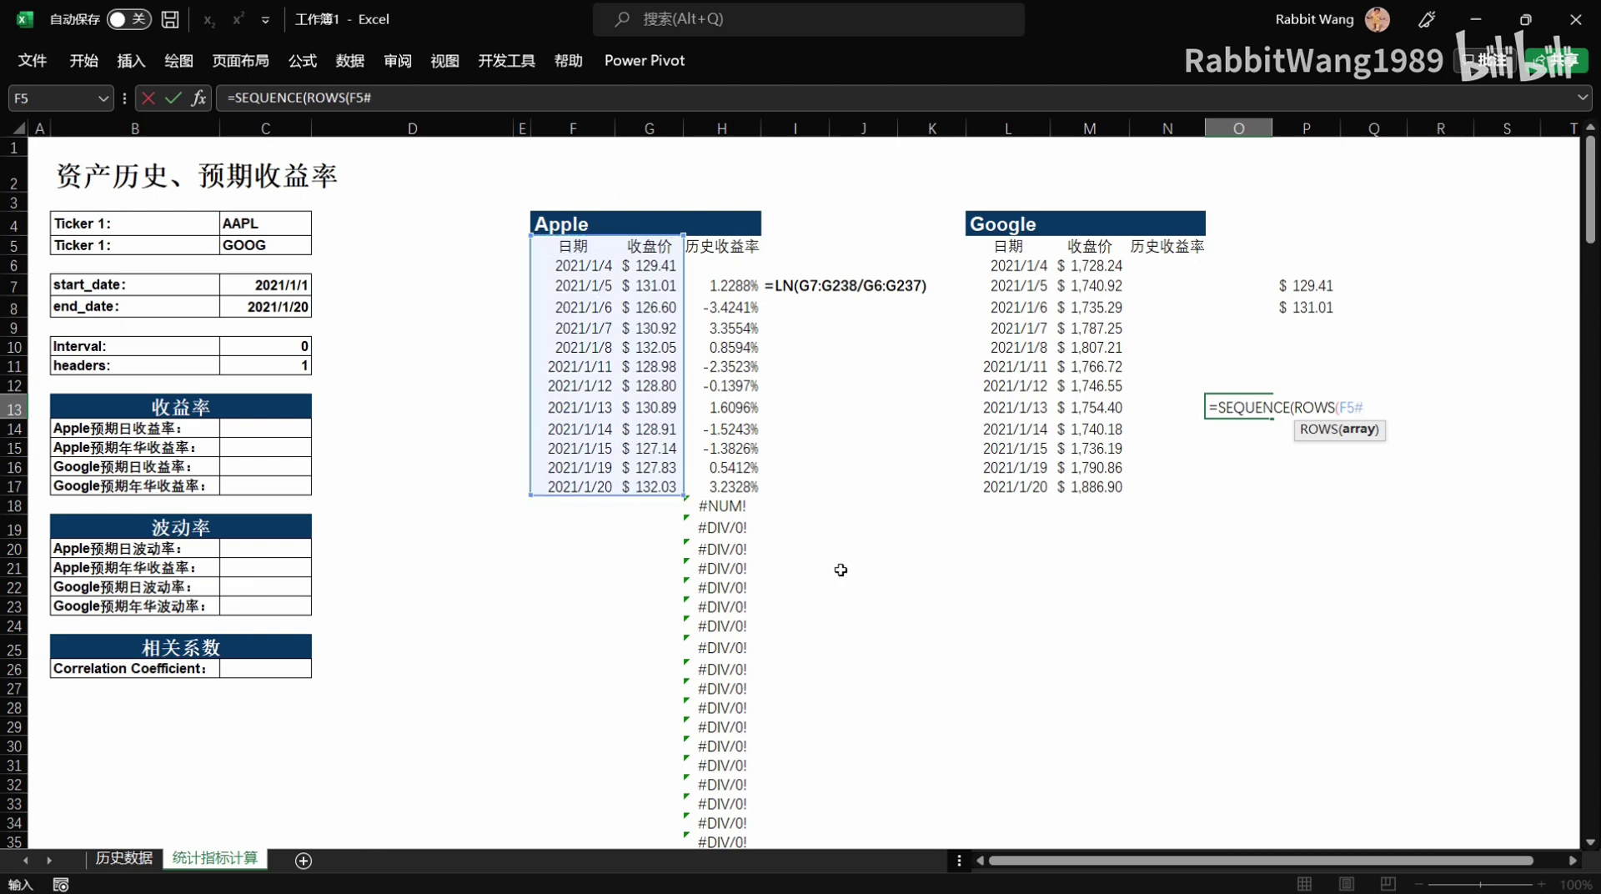
text()-)
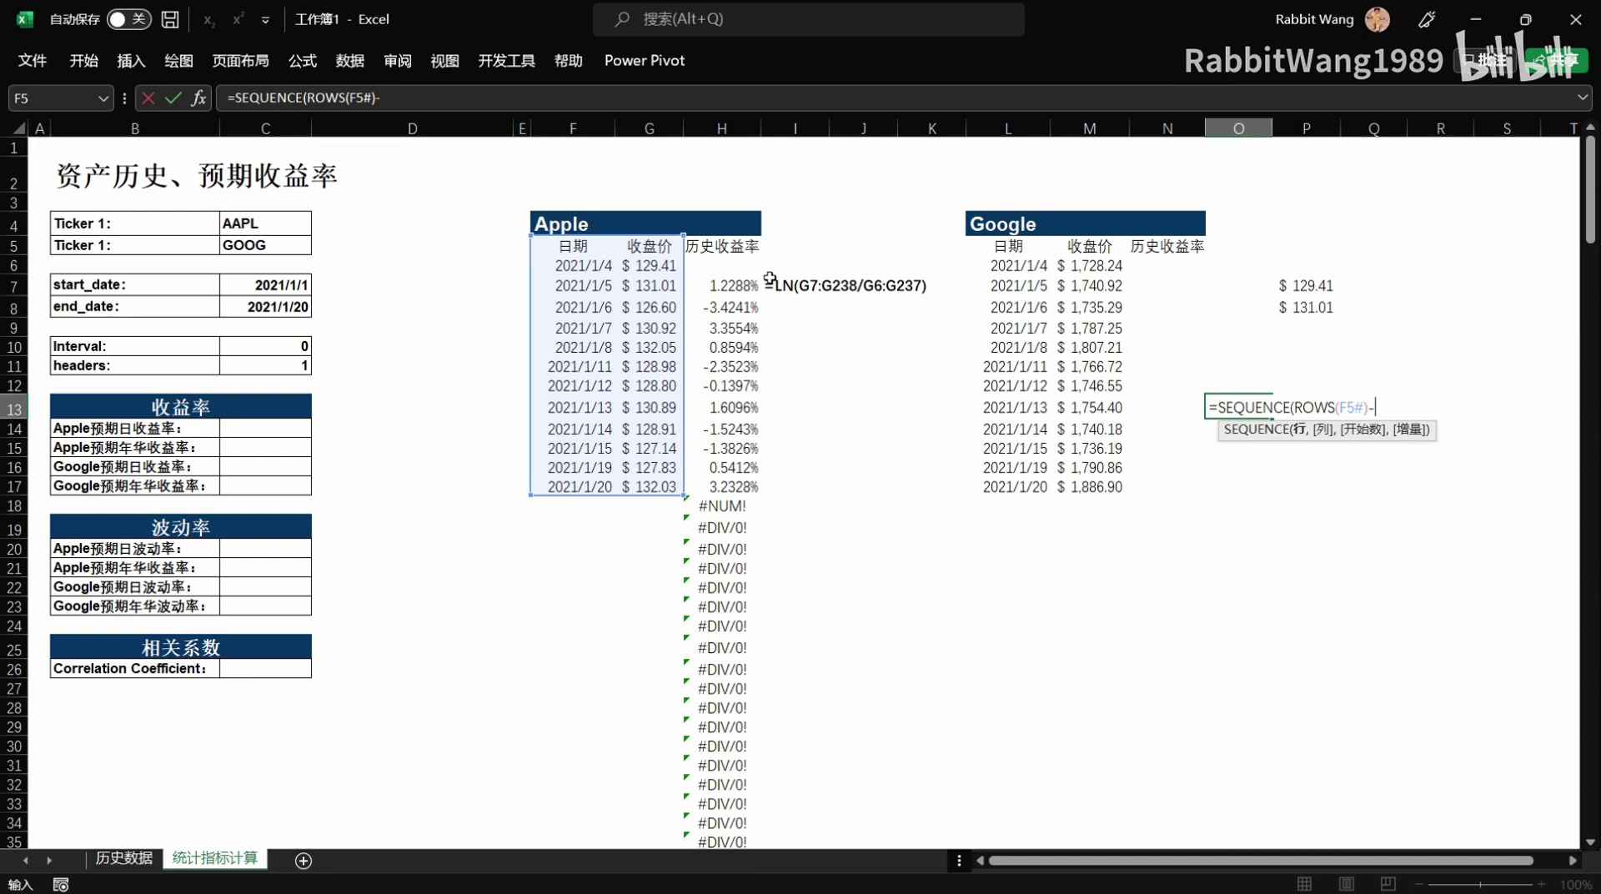
text(2,)
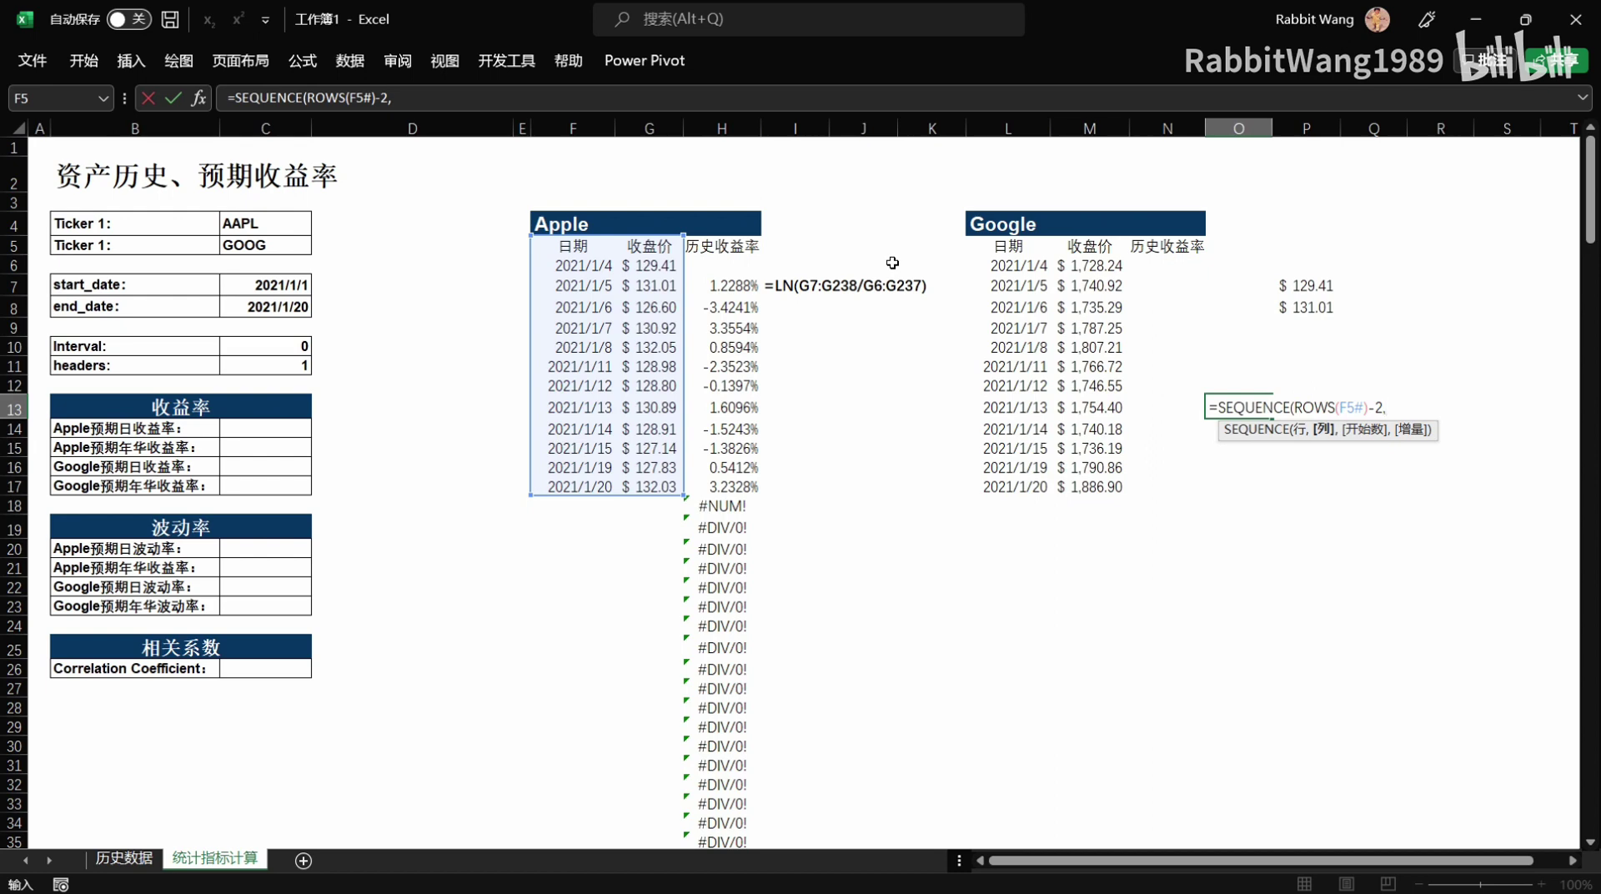
text(1,3)
text(,3,)
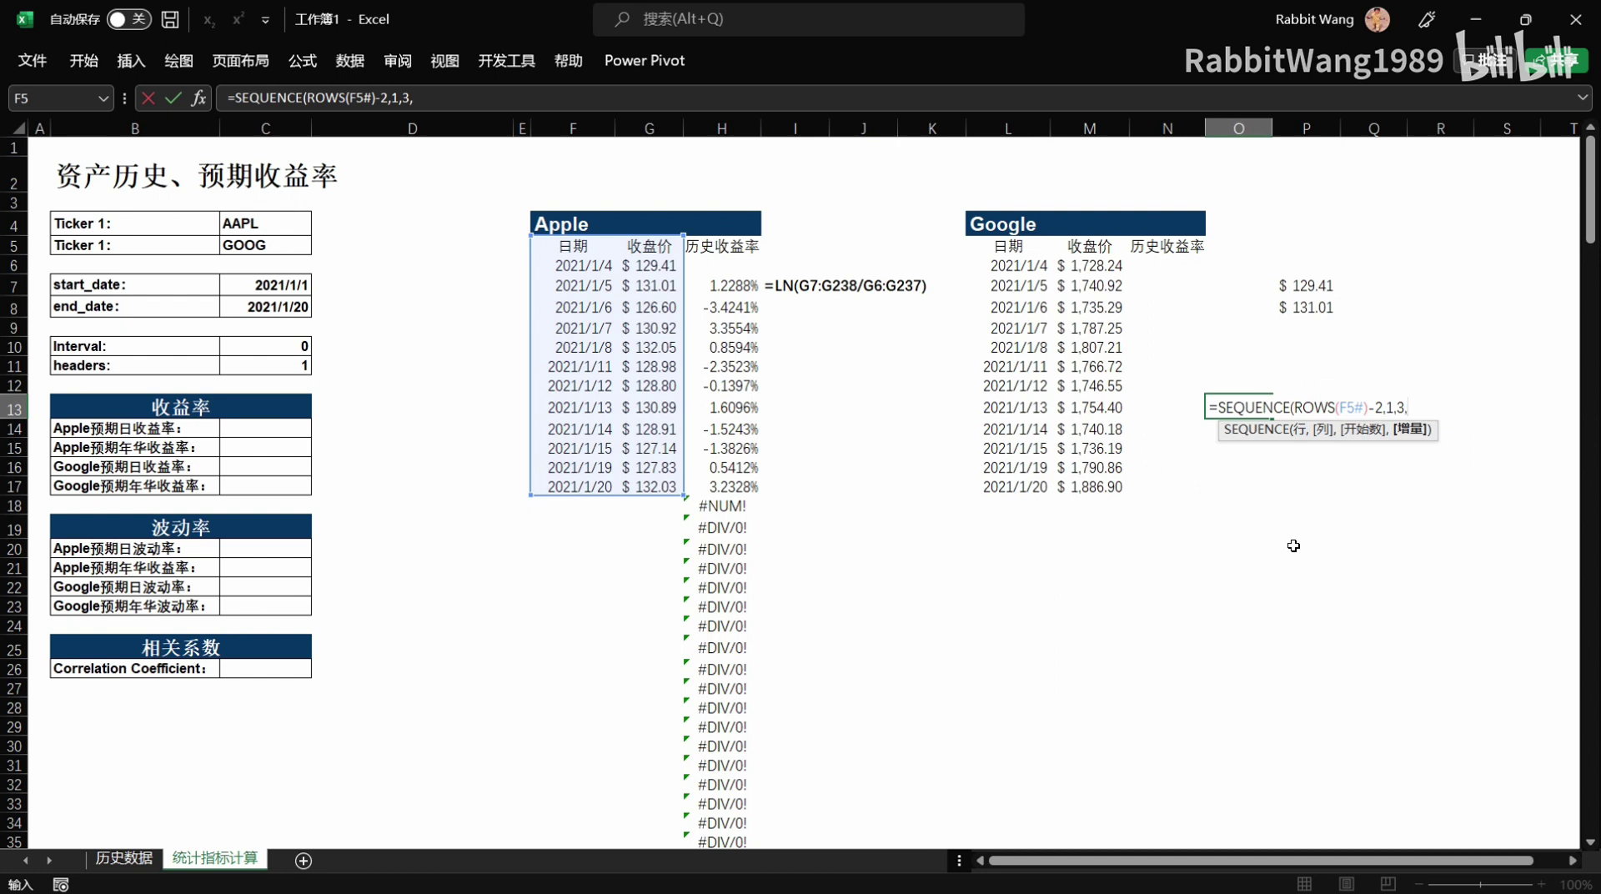
text(1))
key(Return)
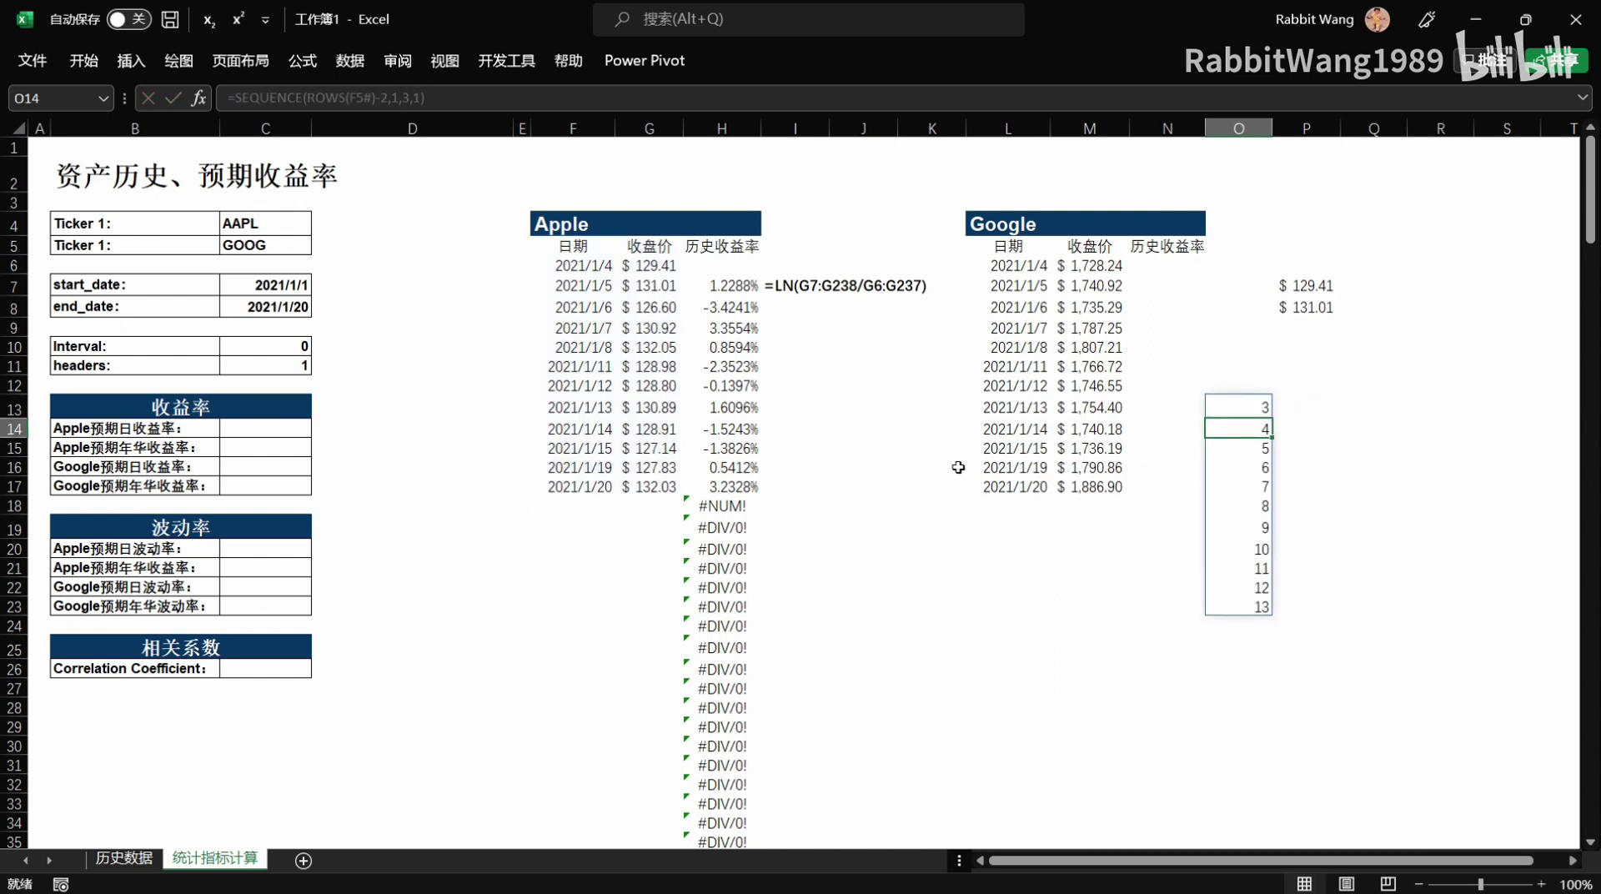
key(Up)
key(F2)
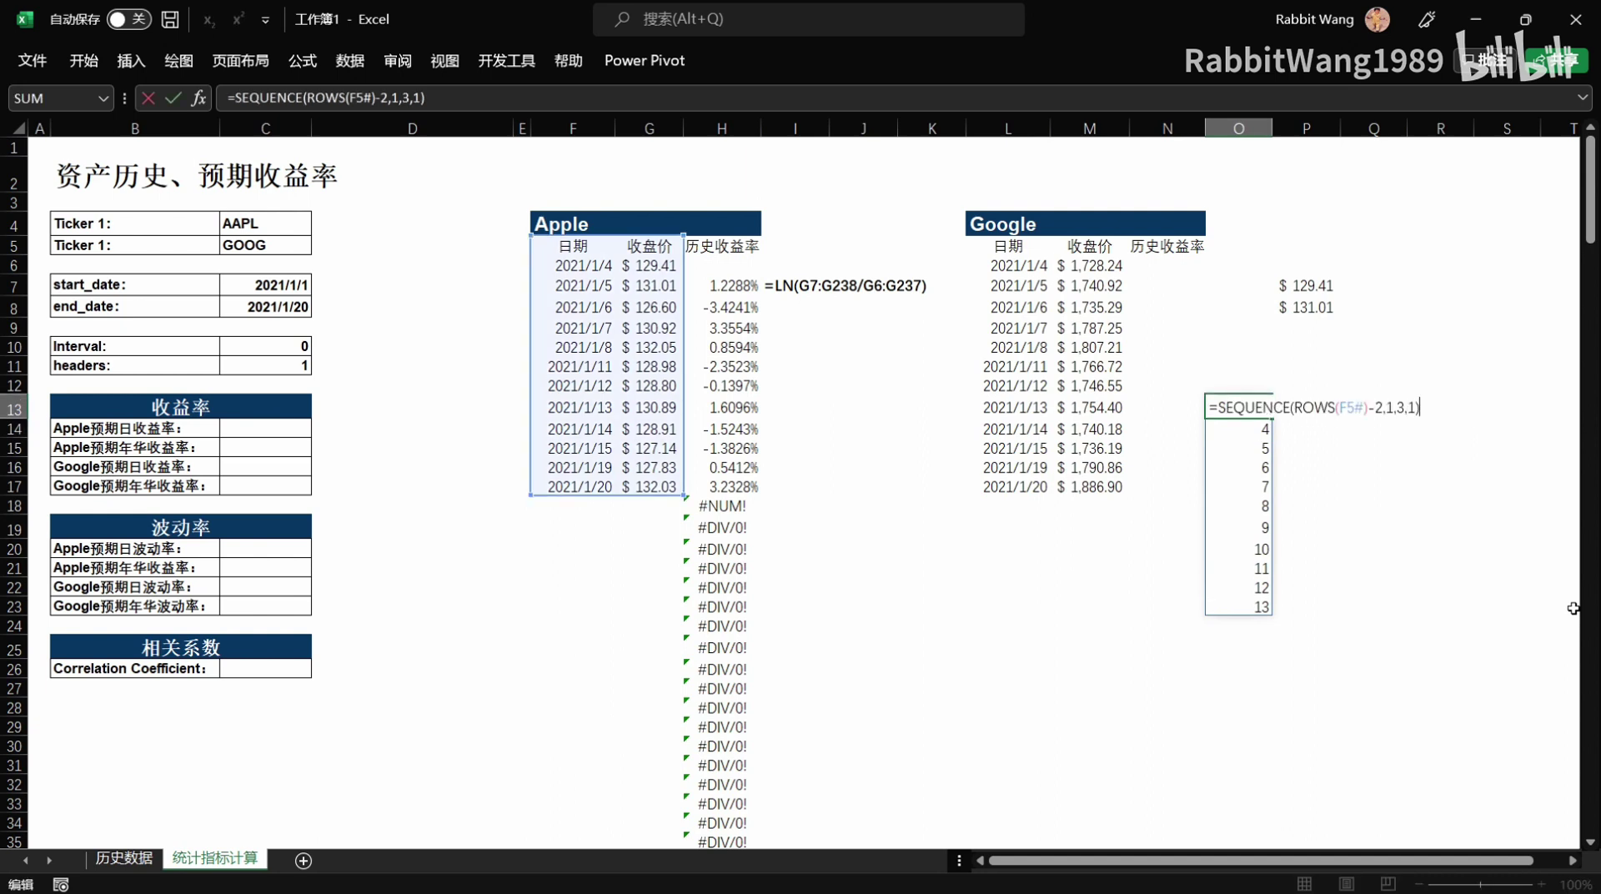
key(shift+Home)
key(ctrl+c)
key(Delete)
key(Return)
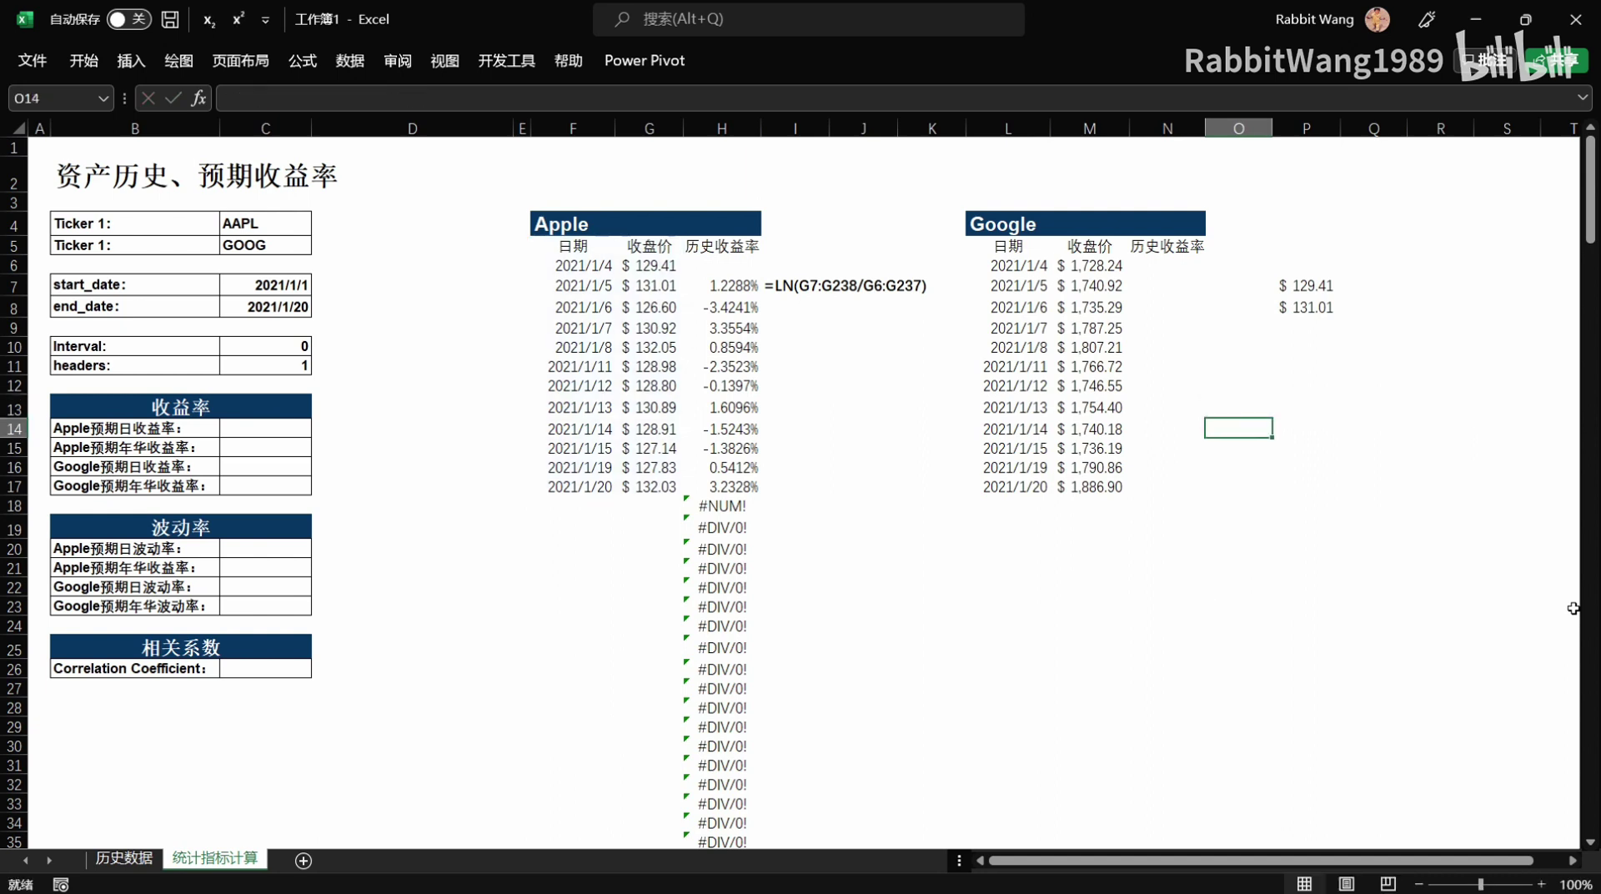
key(Up)
key(Up)
key(Up)
key(Up)
key(Up)
key(Up)
In P7, replace {2;3} with SEQUENCE(ROWS(F5#)-2,1,3,1) so Apple closes from 2021/1/5 spill down.
text(=INDEX(F5#,{2;3},2))
key(Left)
key(Left)
key(Left)
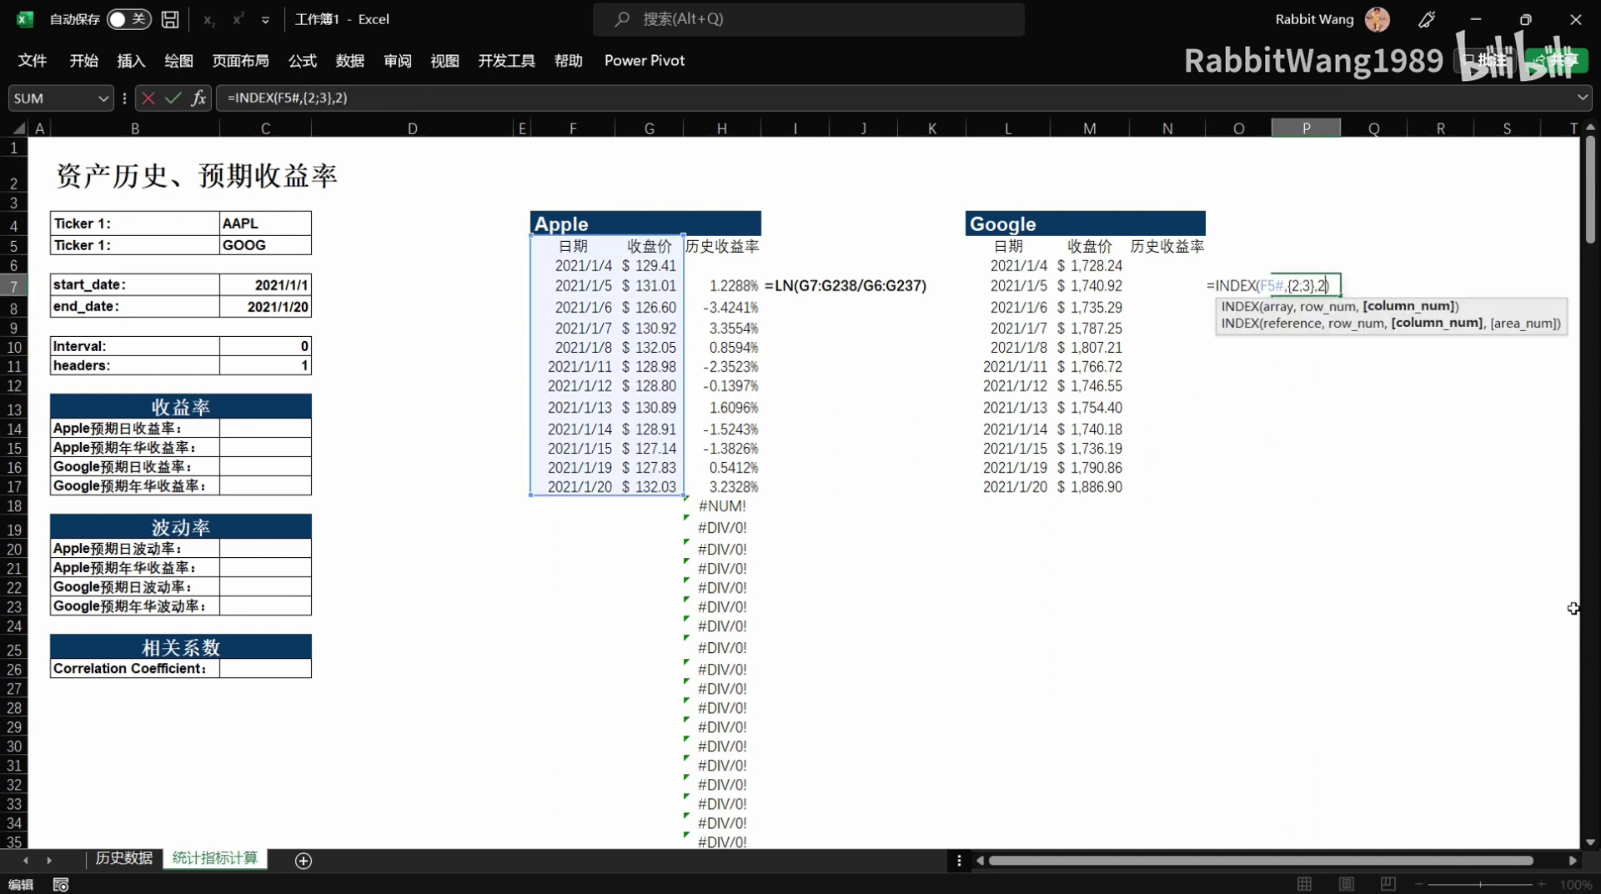
key(shift+Left)
key(shift+Left)
key(shift+Left)
key(ctrl+v)
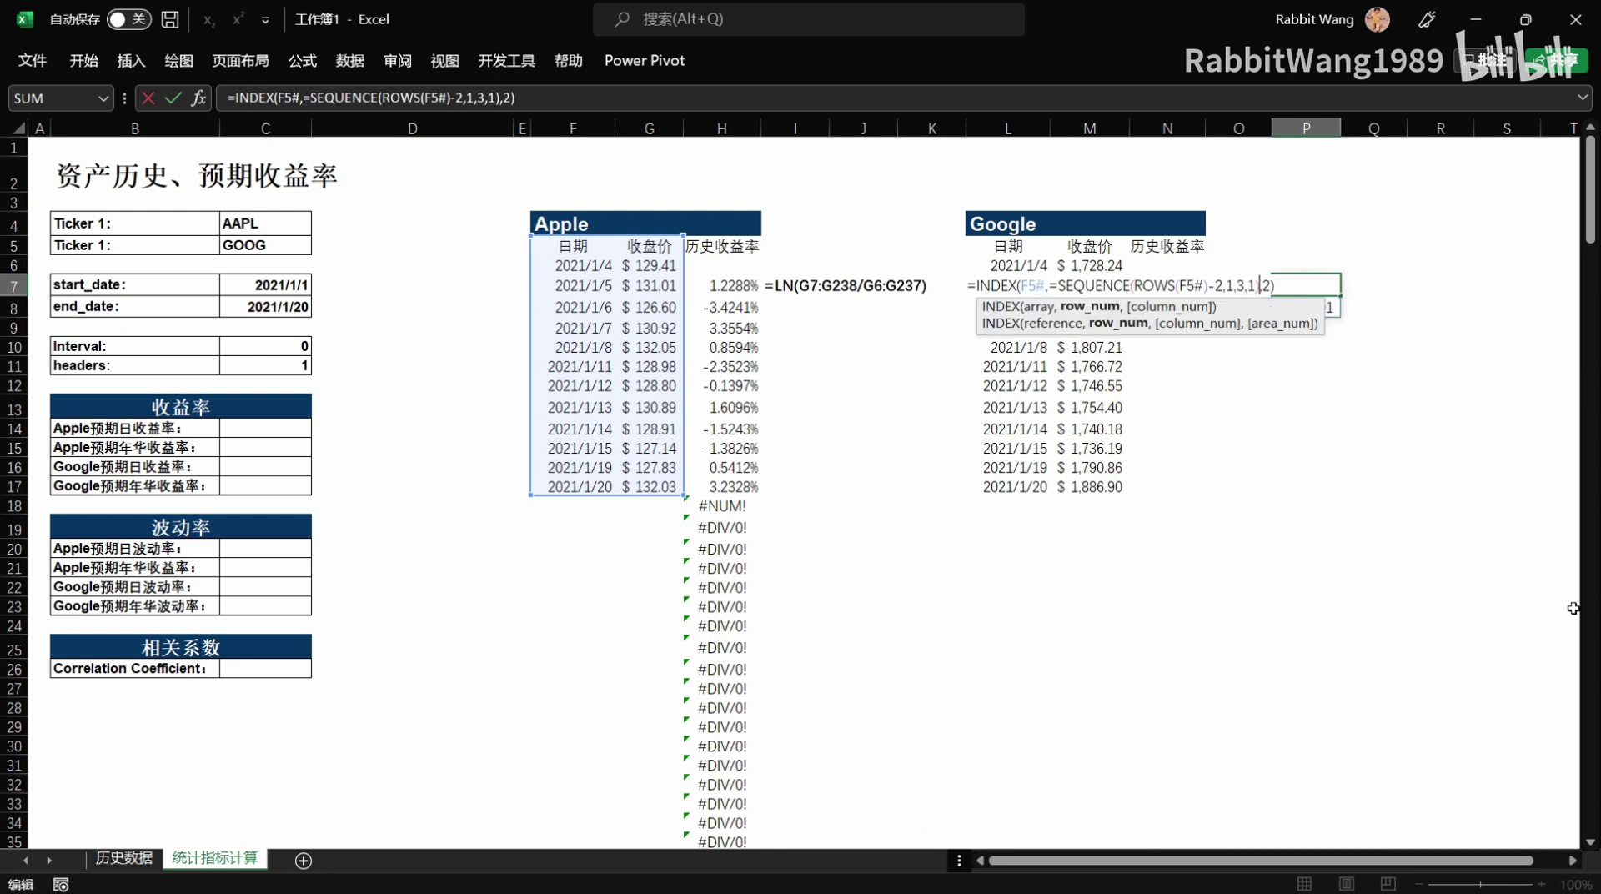
key(BackSpace)
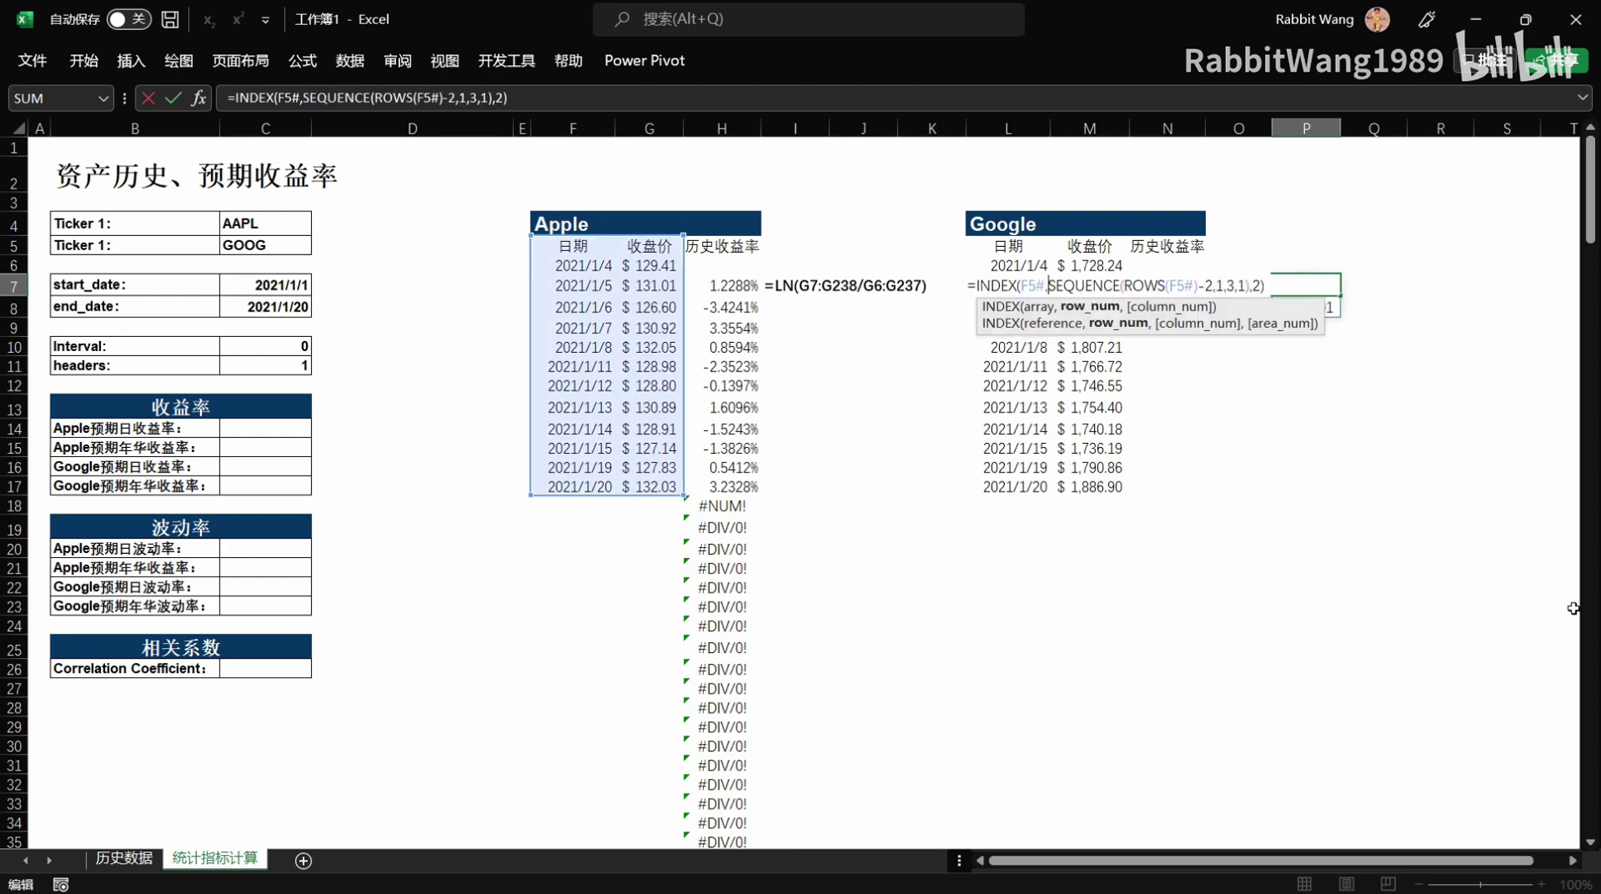
key(Return)
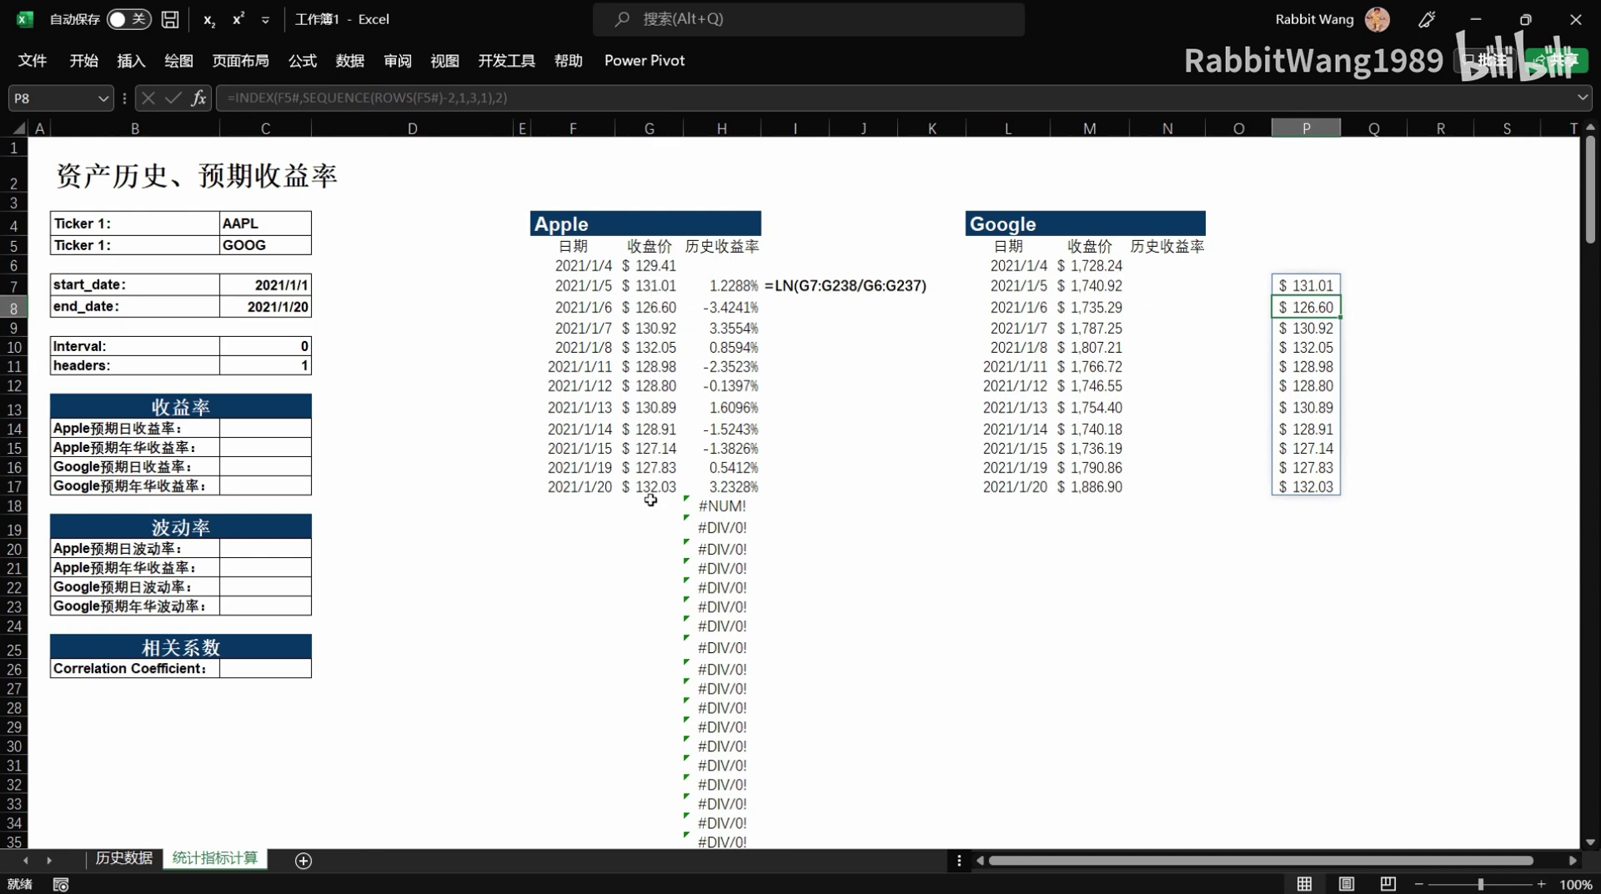
Reopen P7's formula and select the INDEX argument text for copying.
double_click(1306, 286)
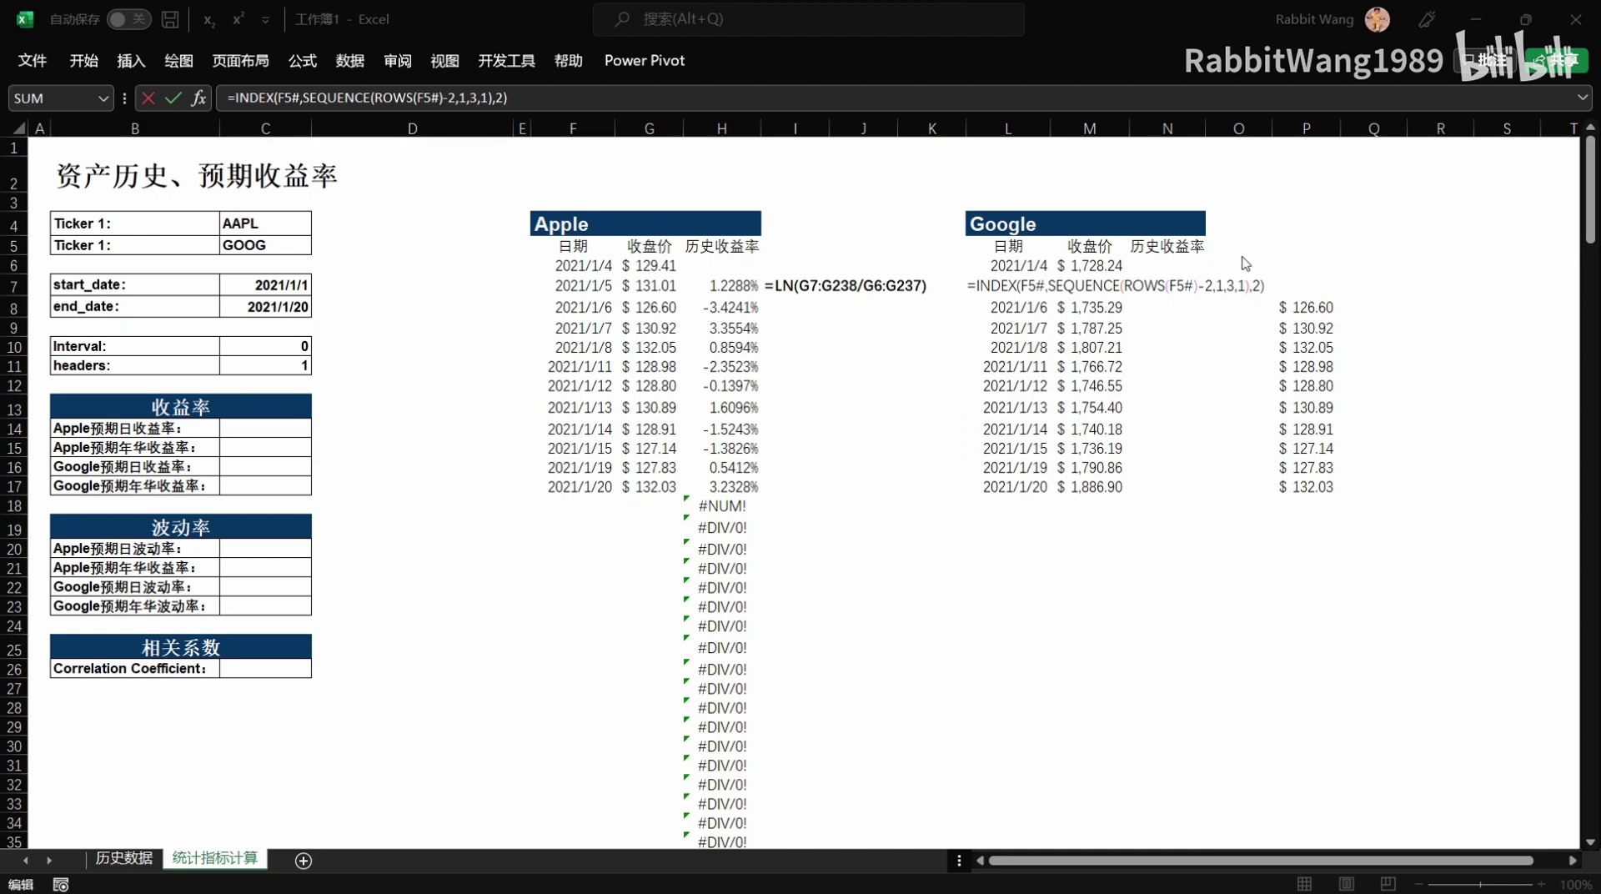
click(1031, 286)
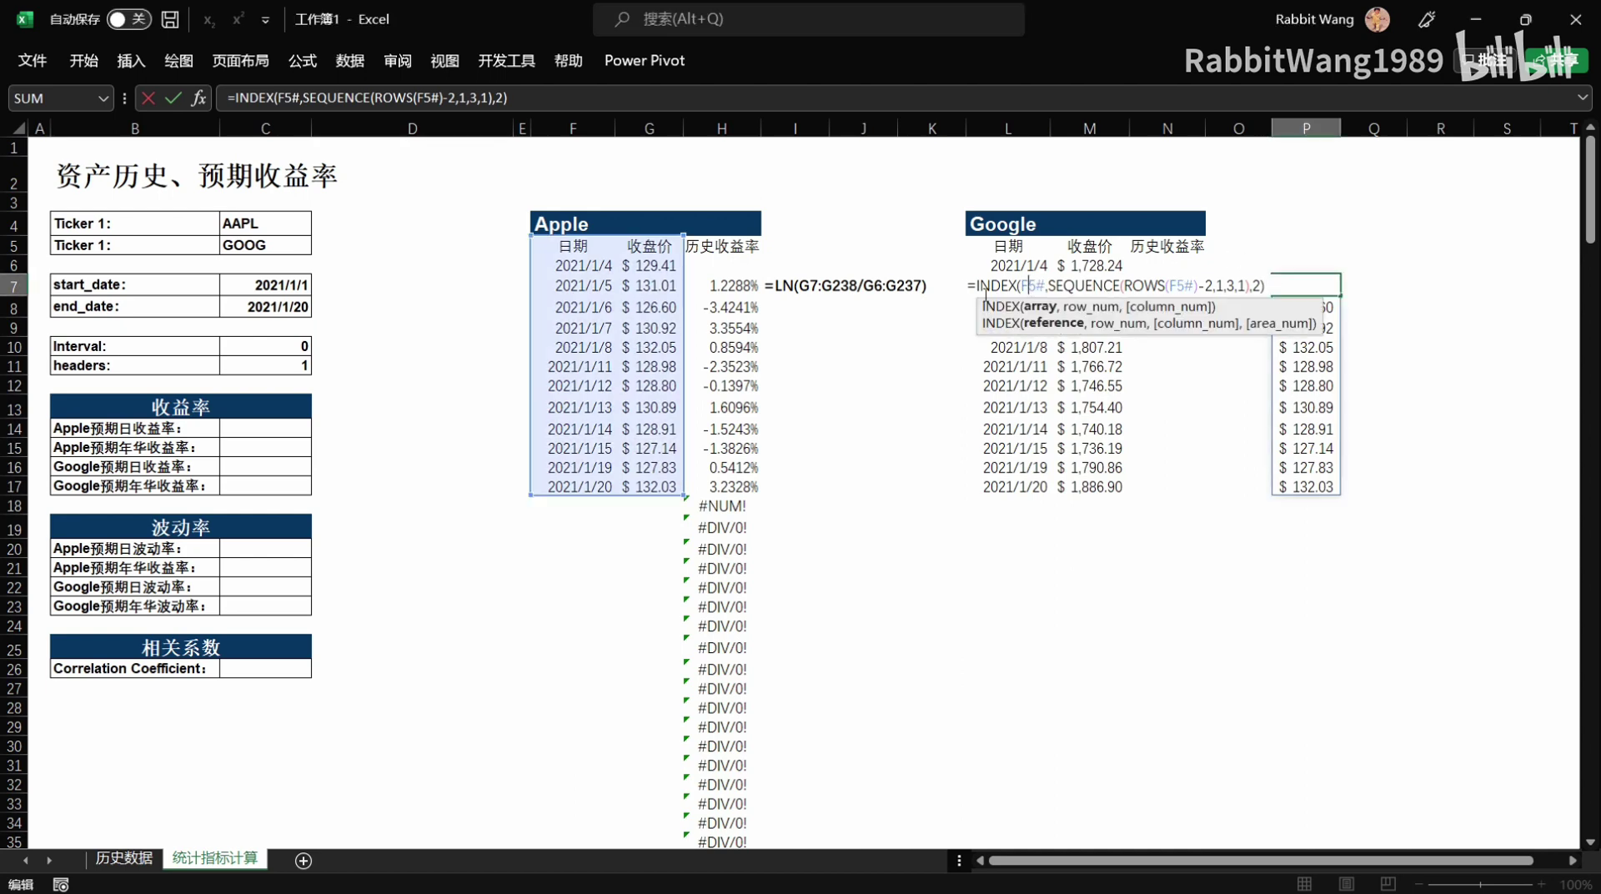
drag(1264, 286, 1022, 286)
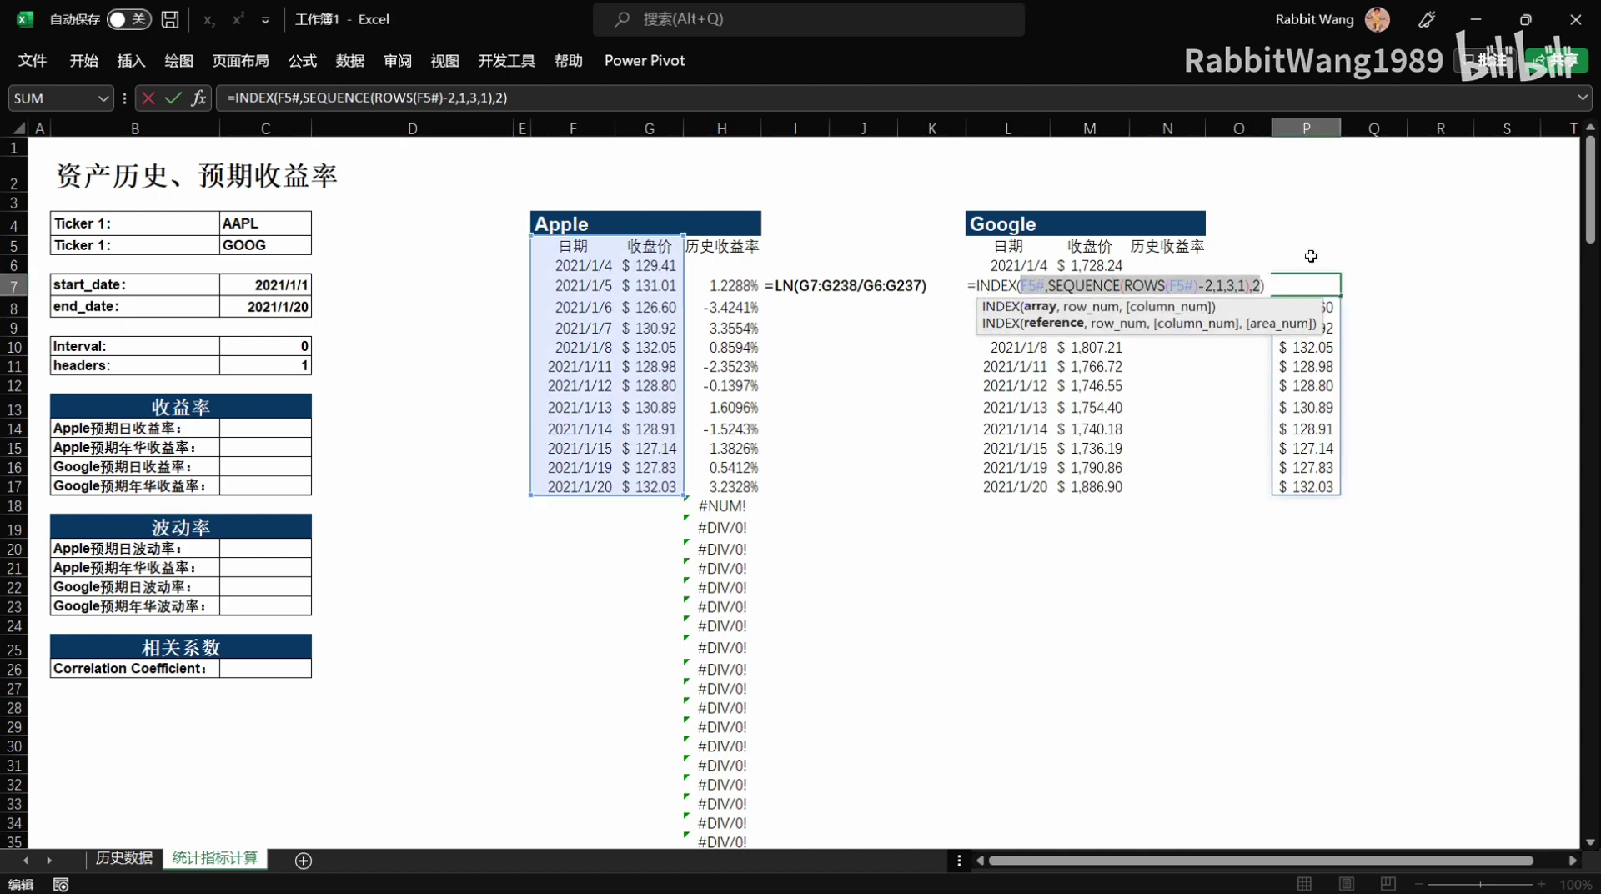
Paste the INDEX formula into Q7 with SEQUENCE starting at 2, listing previous-day prices 129.41 to 127.83.
key(ctrl+c)
key(Escape)
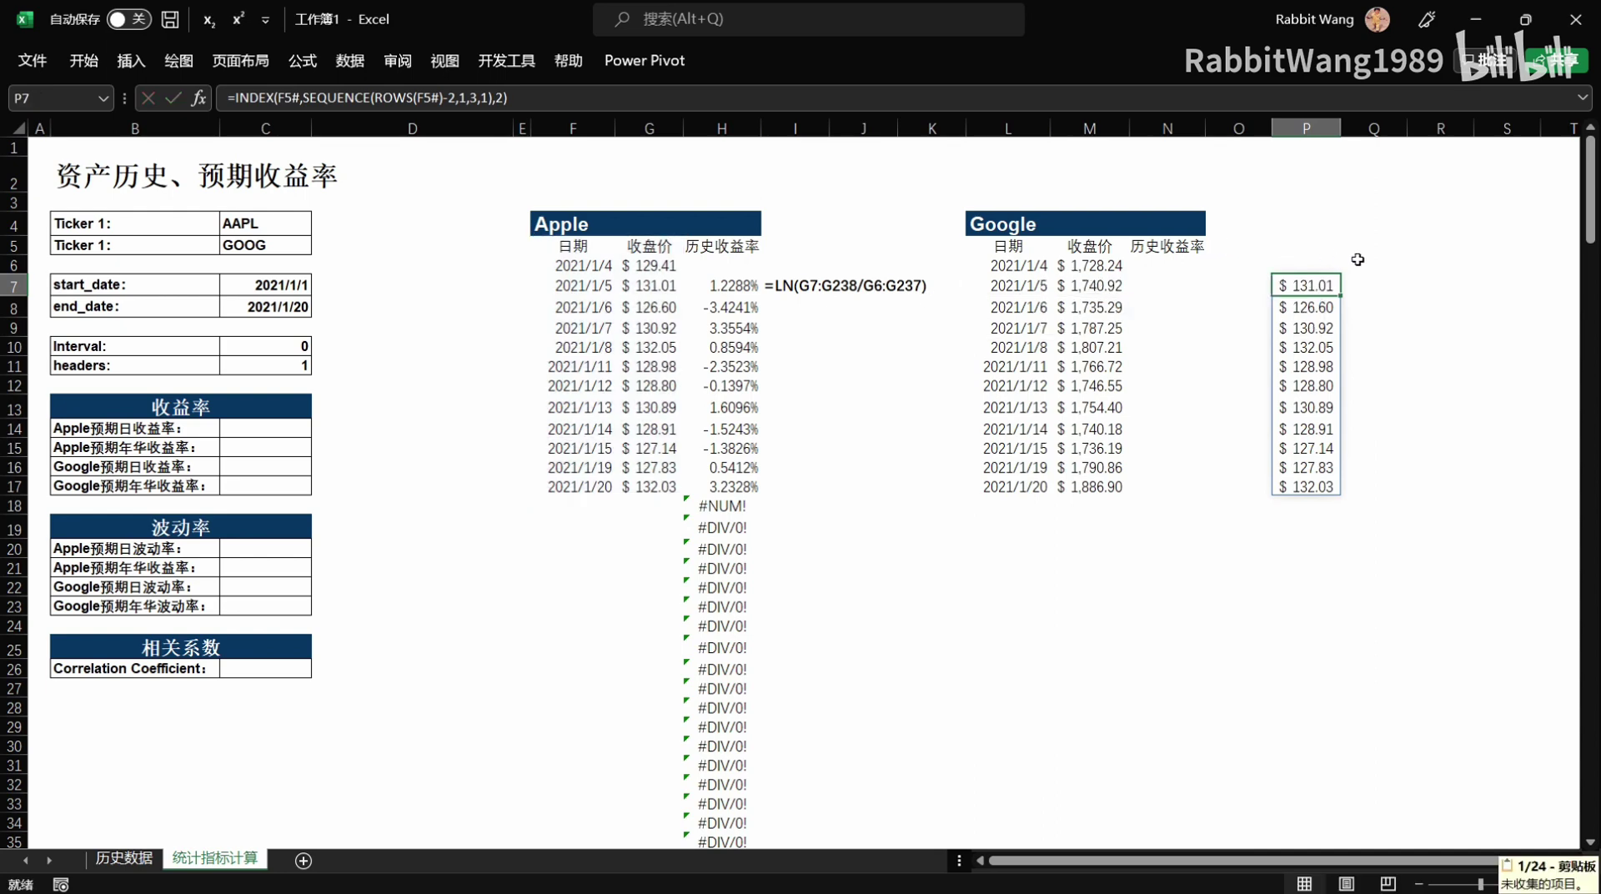
click(1372, 284)
key(F2)
key(ctrl+v)
key(Left)
key(Left)
key(Left)
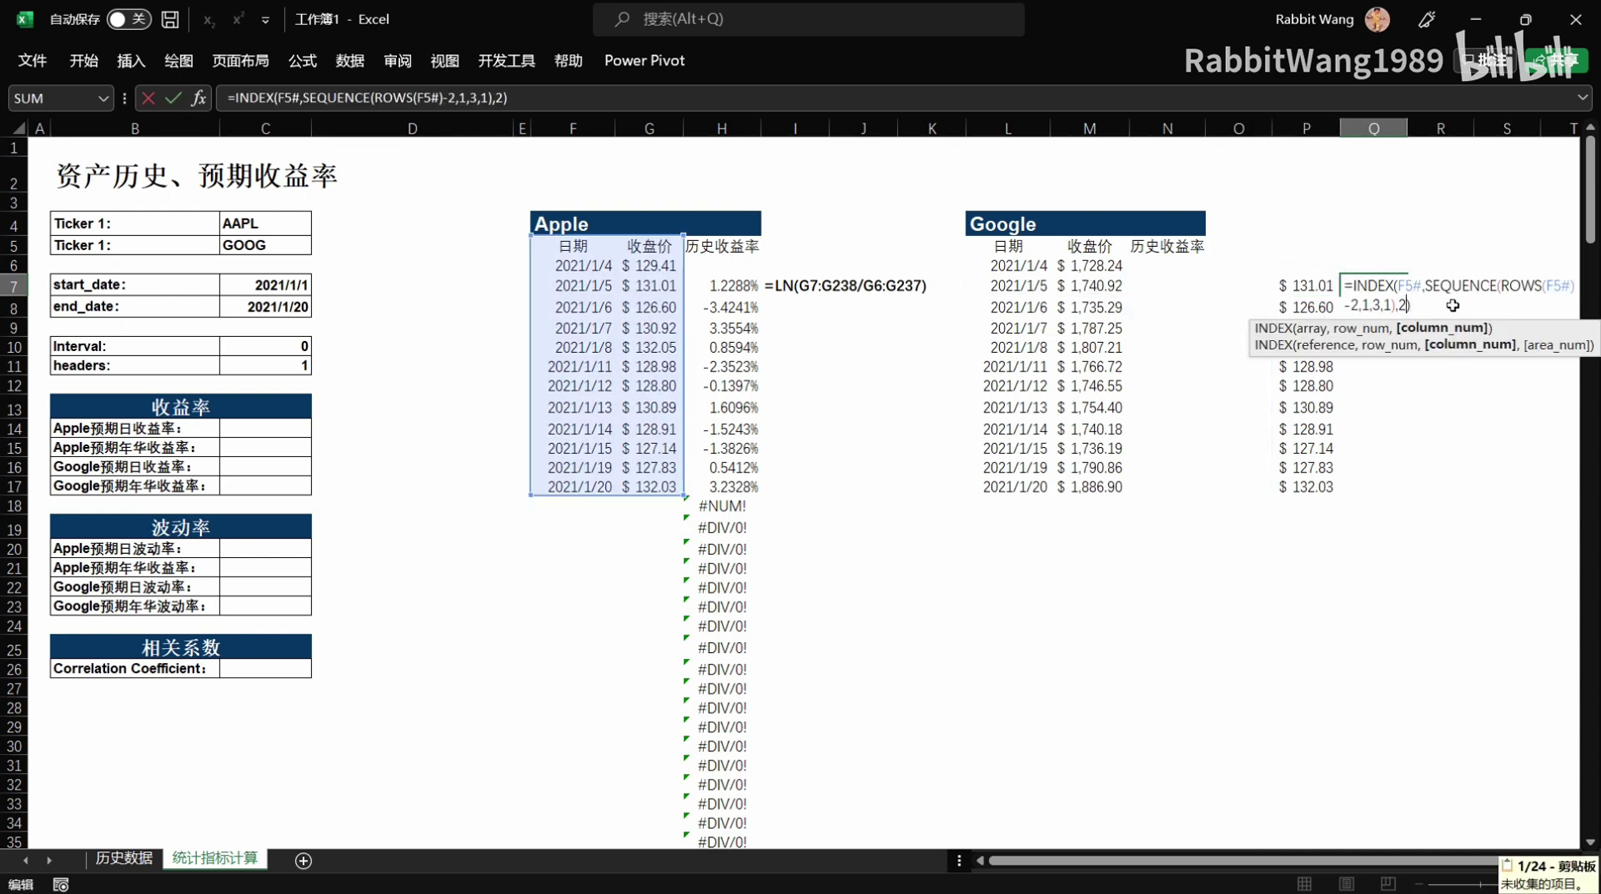
key(Left)
key(shift+Left)
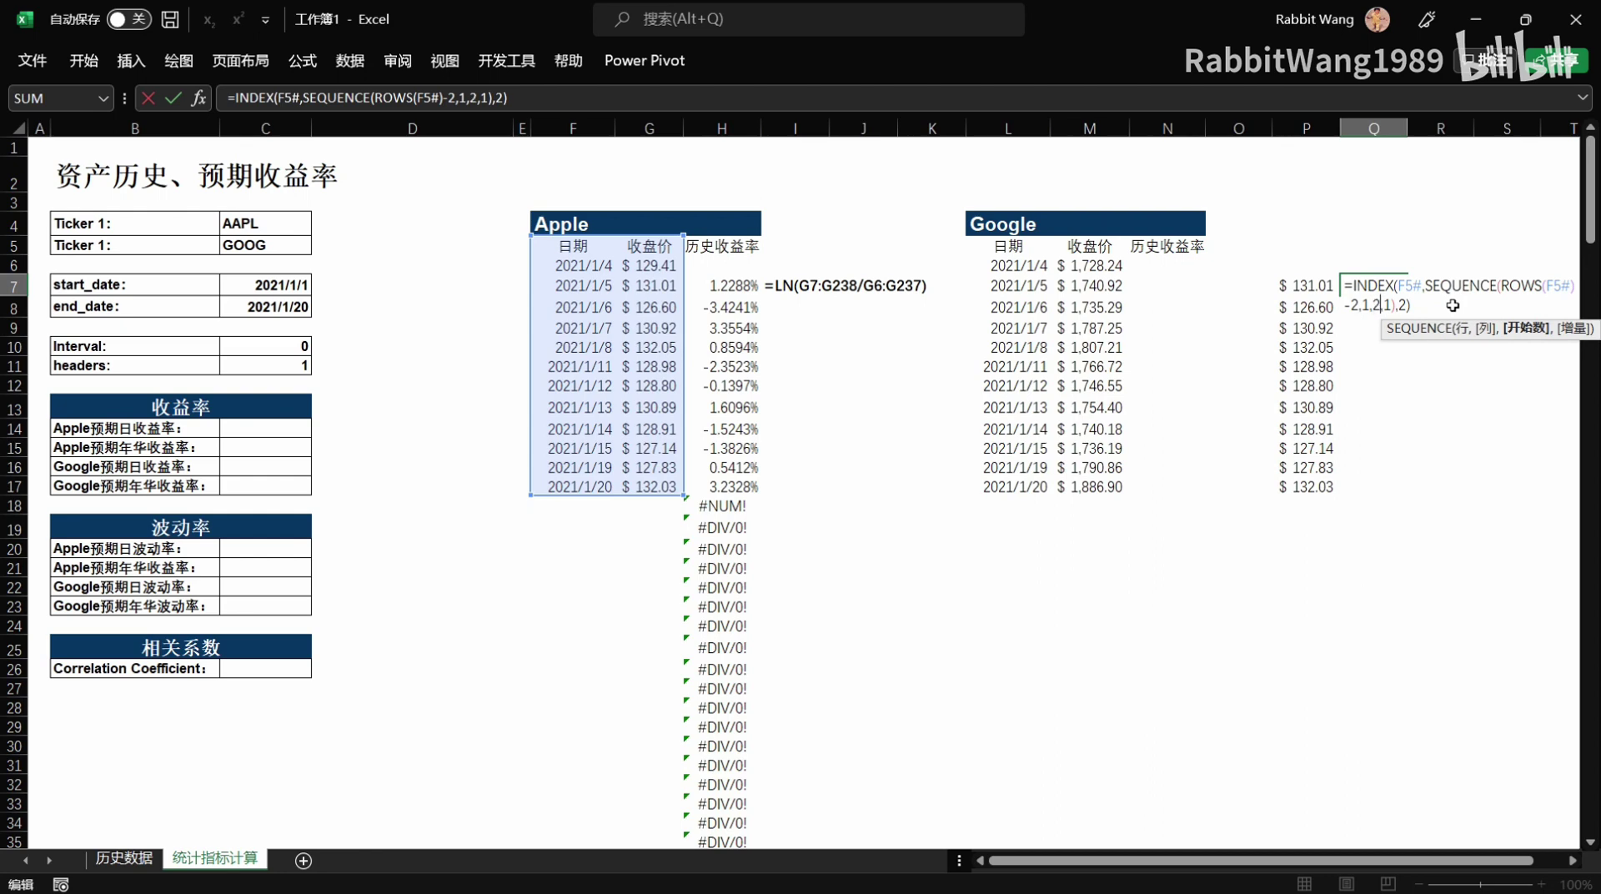
key(Return)
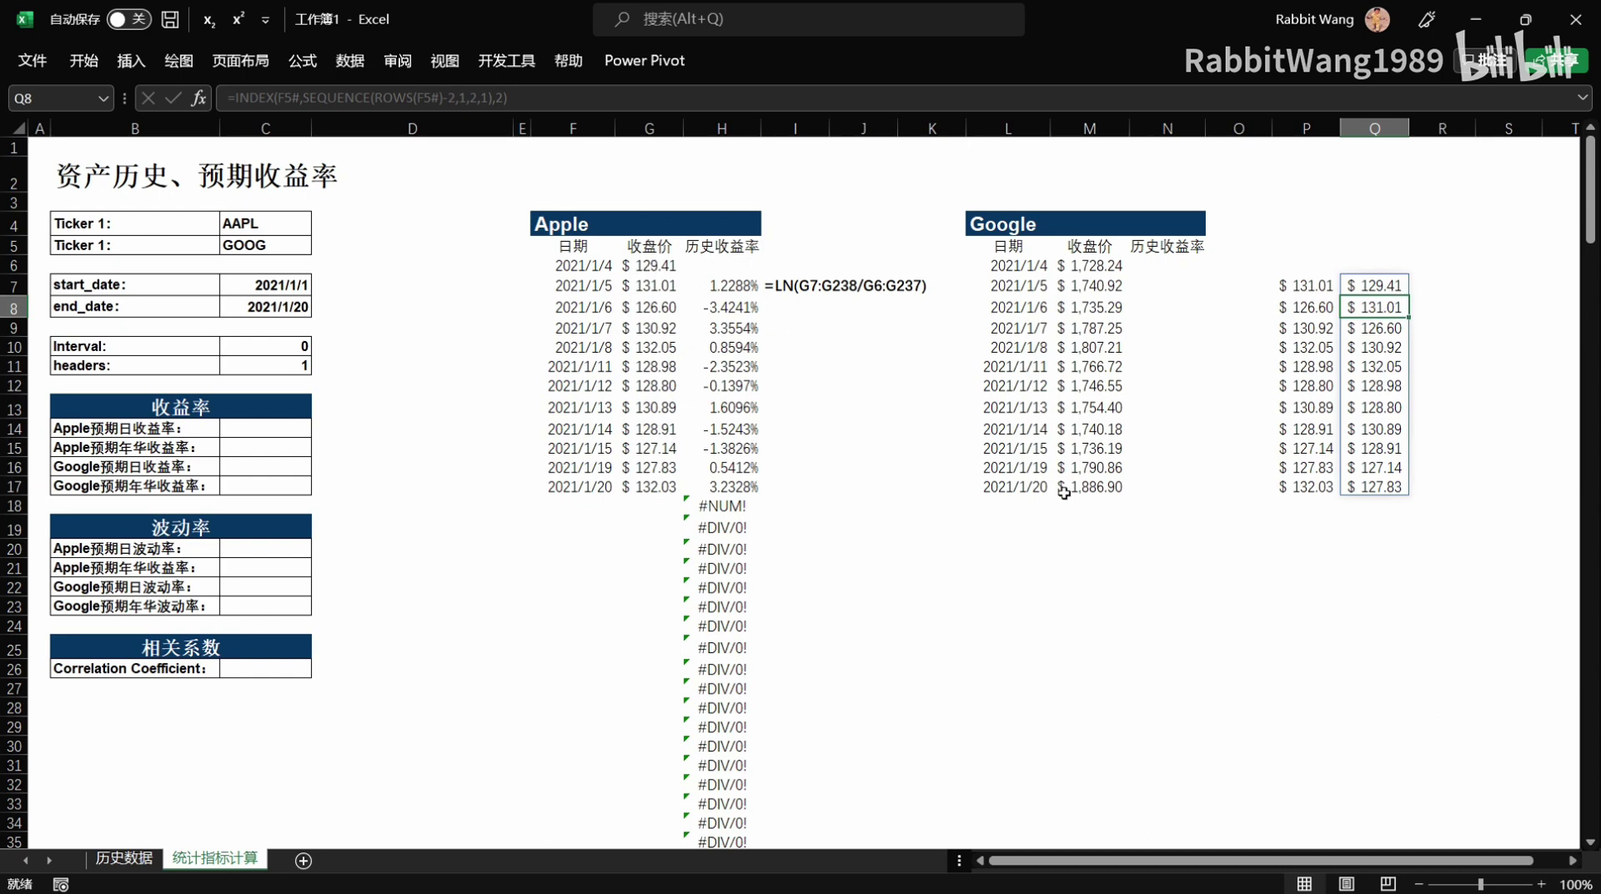
click(1299, 587)
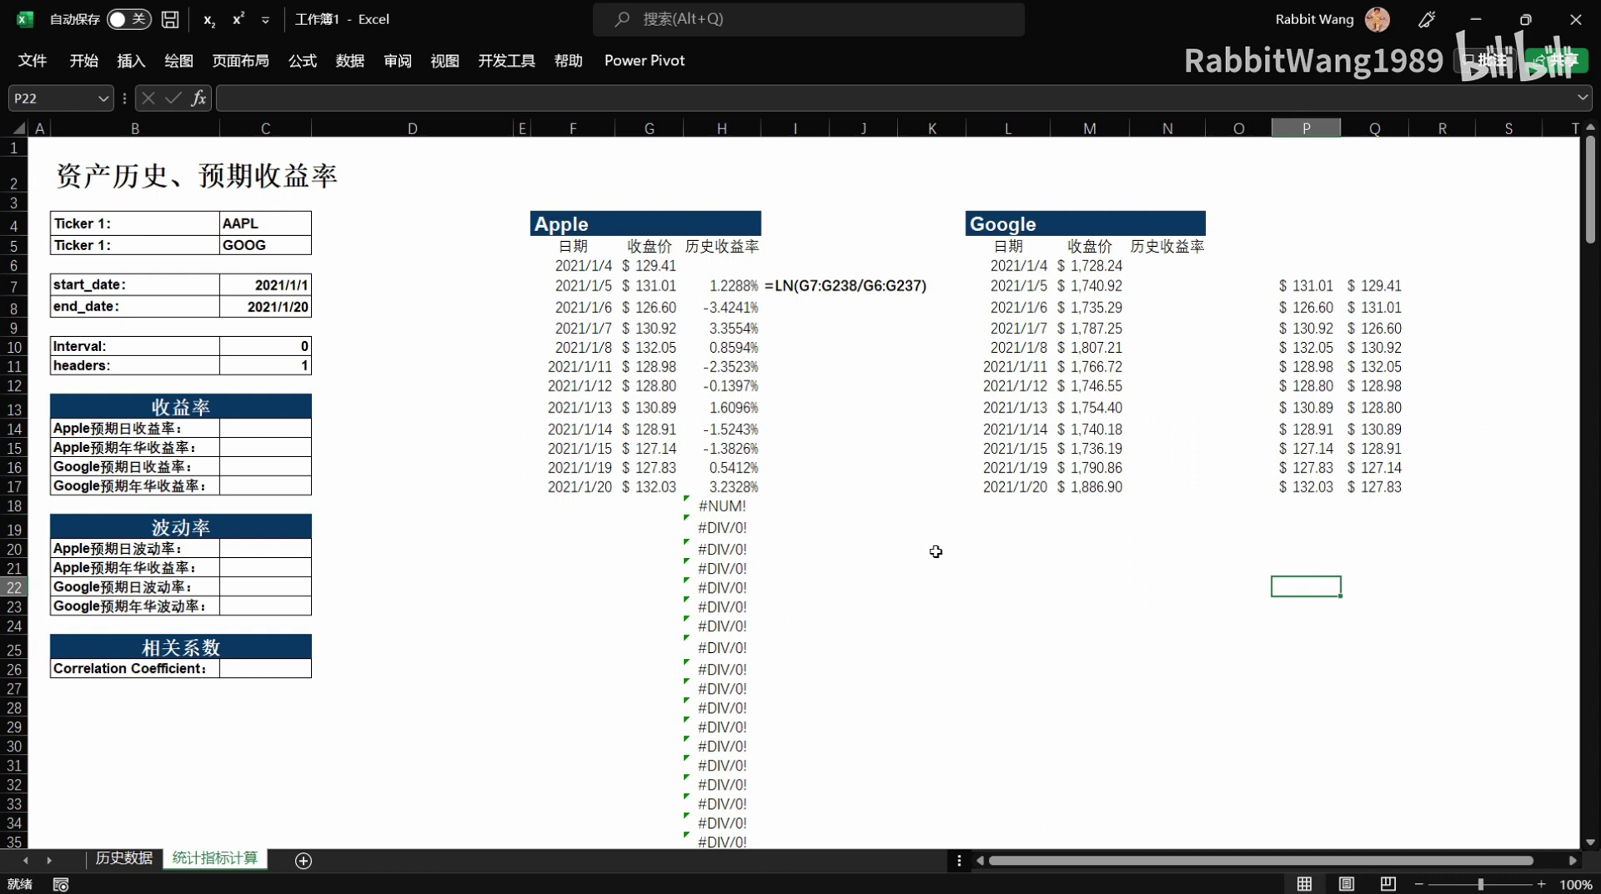
Show the Clipboard pane from the Home ribbon.
click(83, 60)
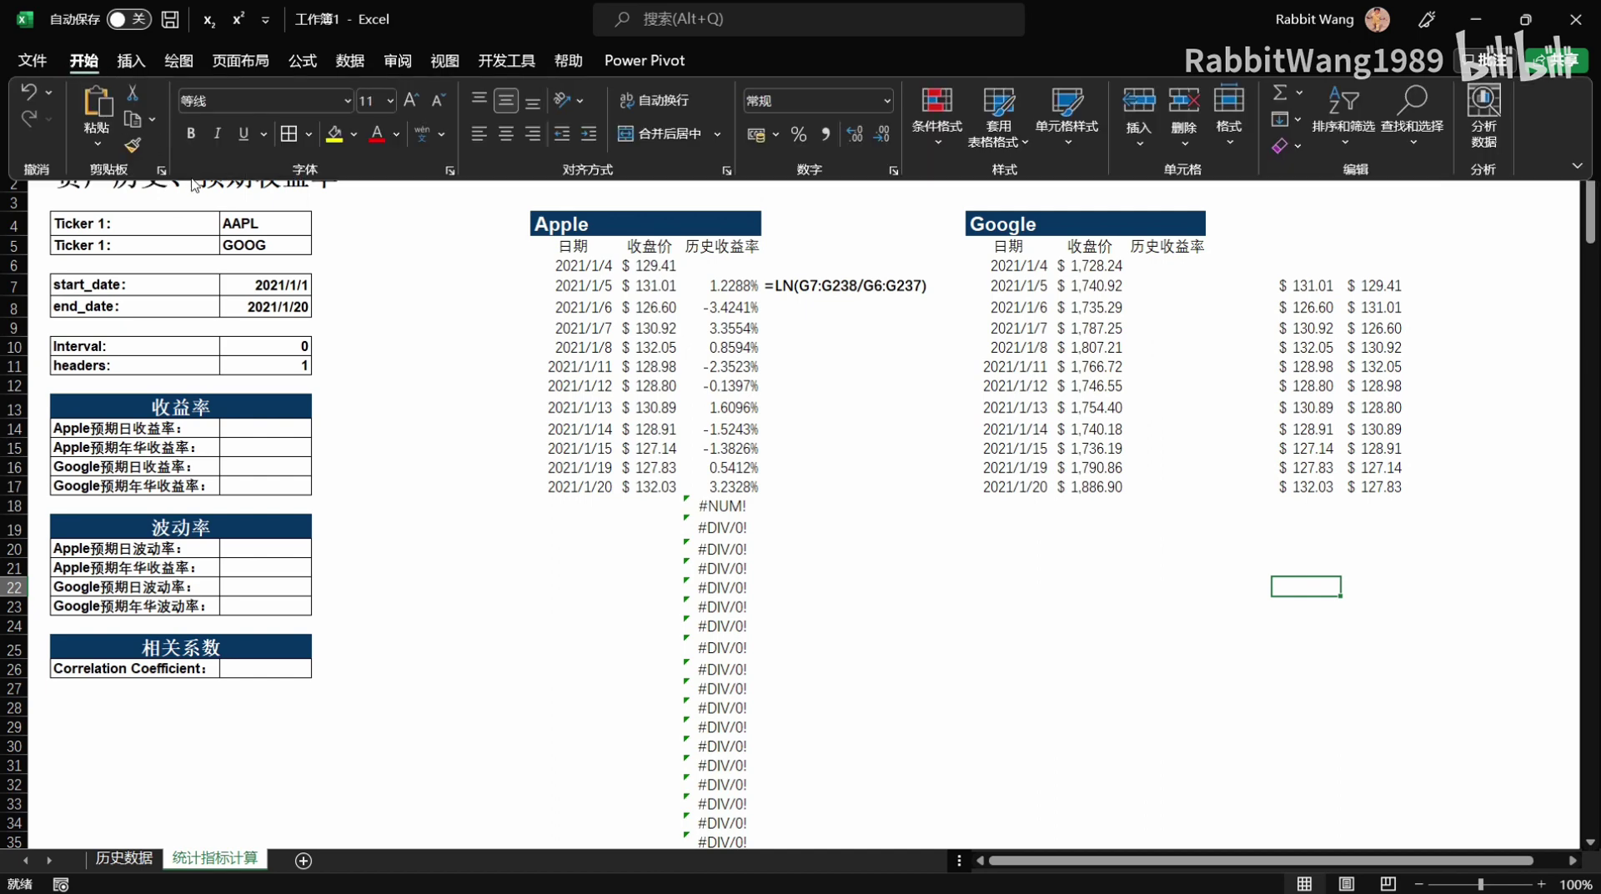
click(162, 172)
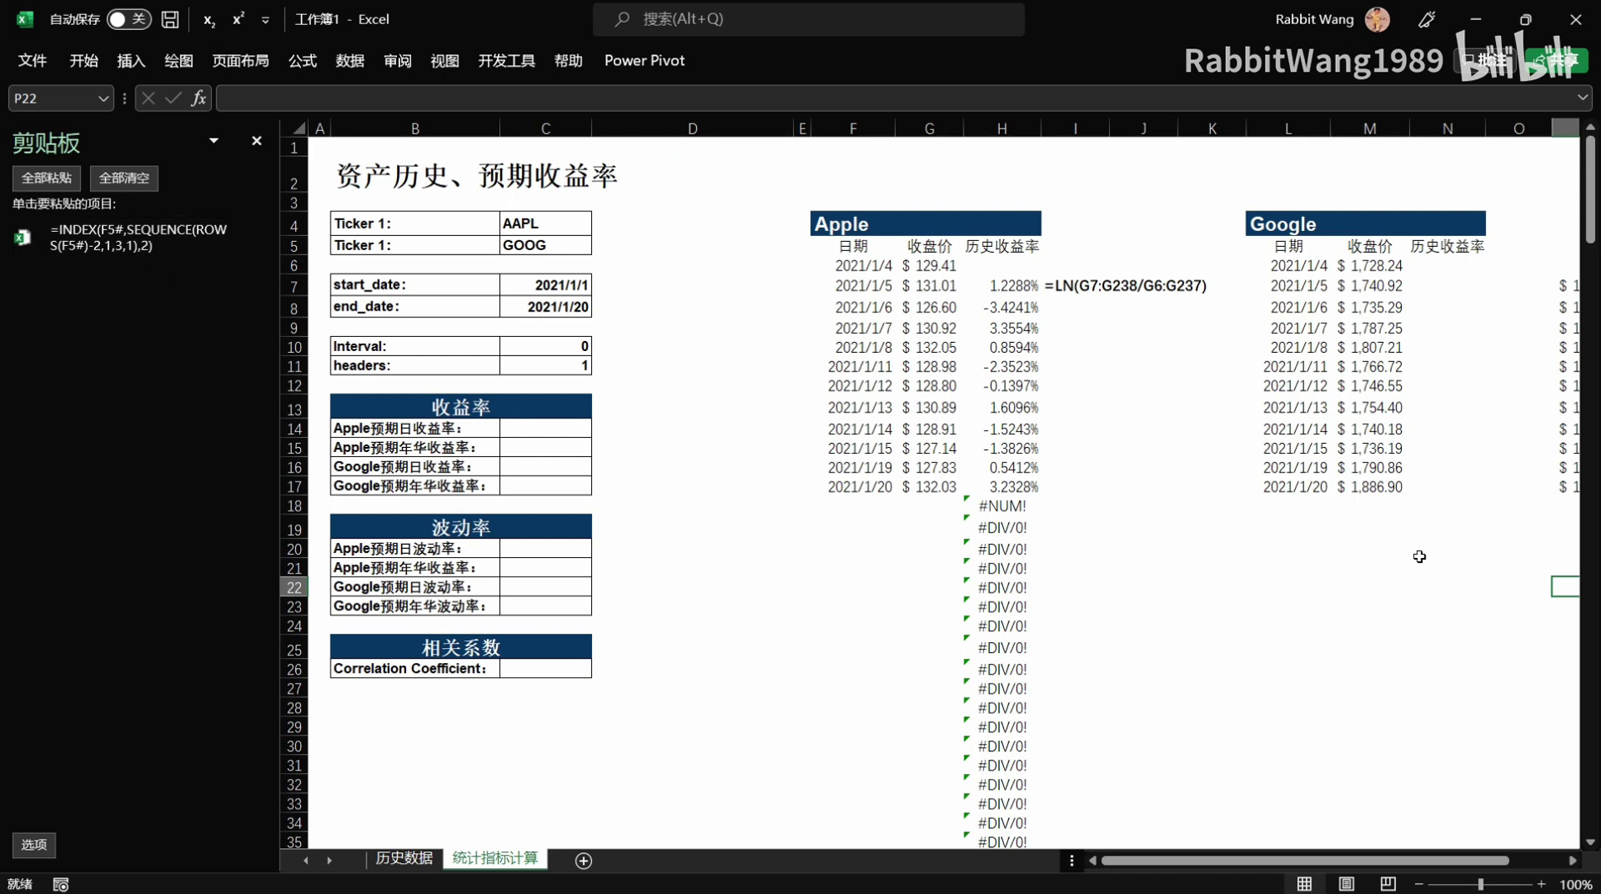
click(1440, 543)
scroll(1440, 543, right, 2)
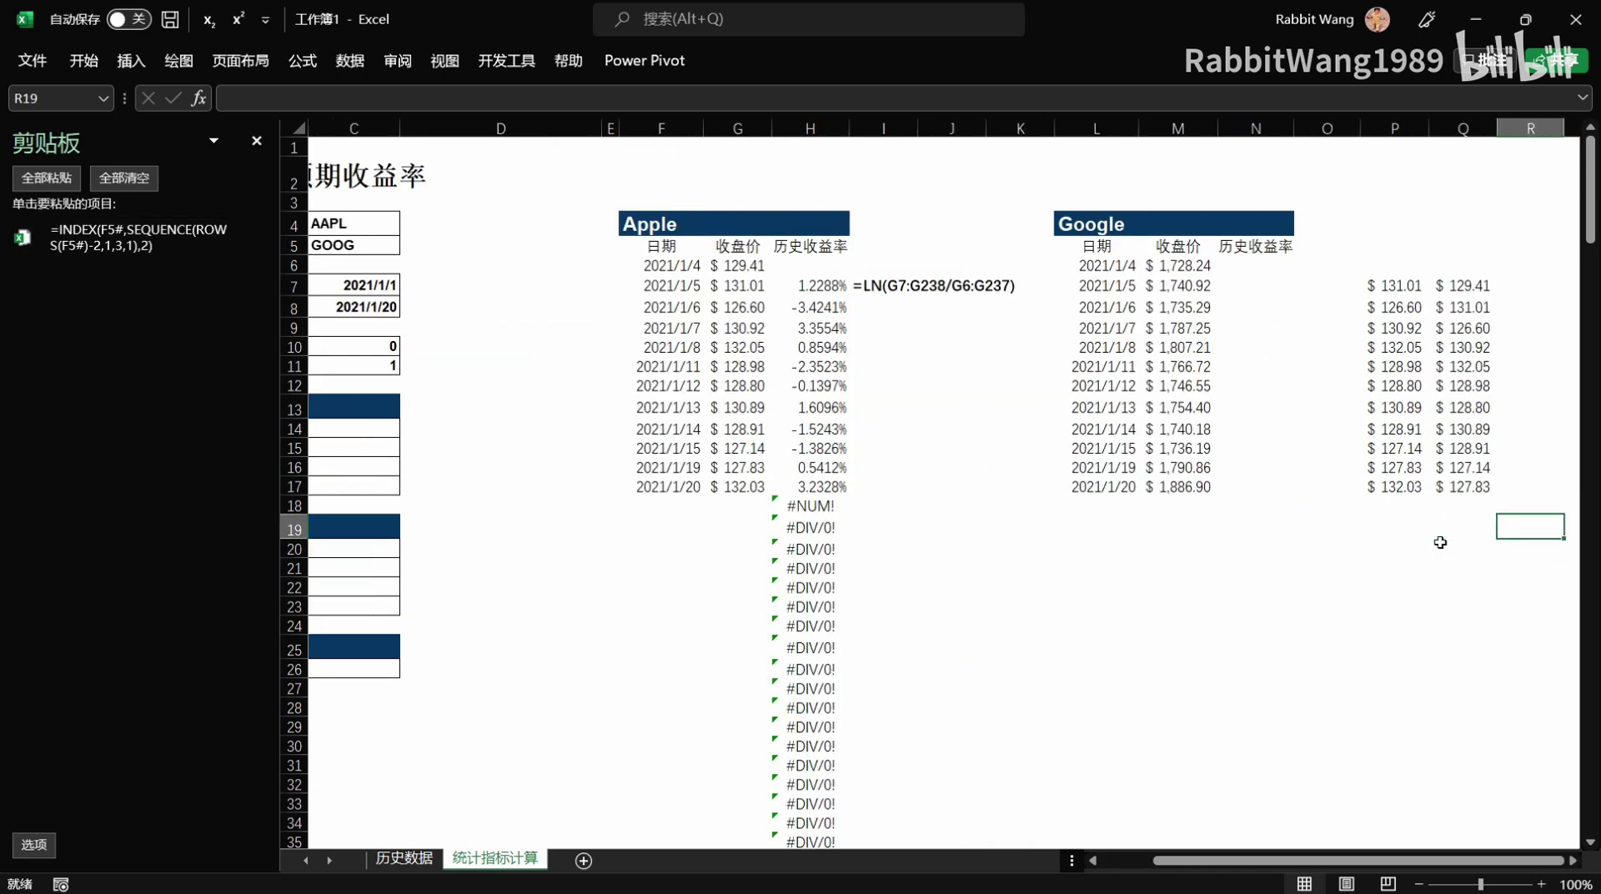
Copy Q7's formula =INDEX(F5#,SEQUENCE(ROWS(F5#)-2,1,2,1),2) to the clipboard.
click(1404, 294)
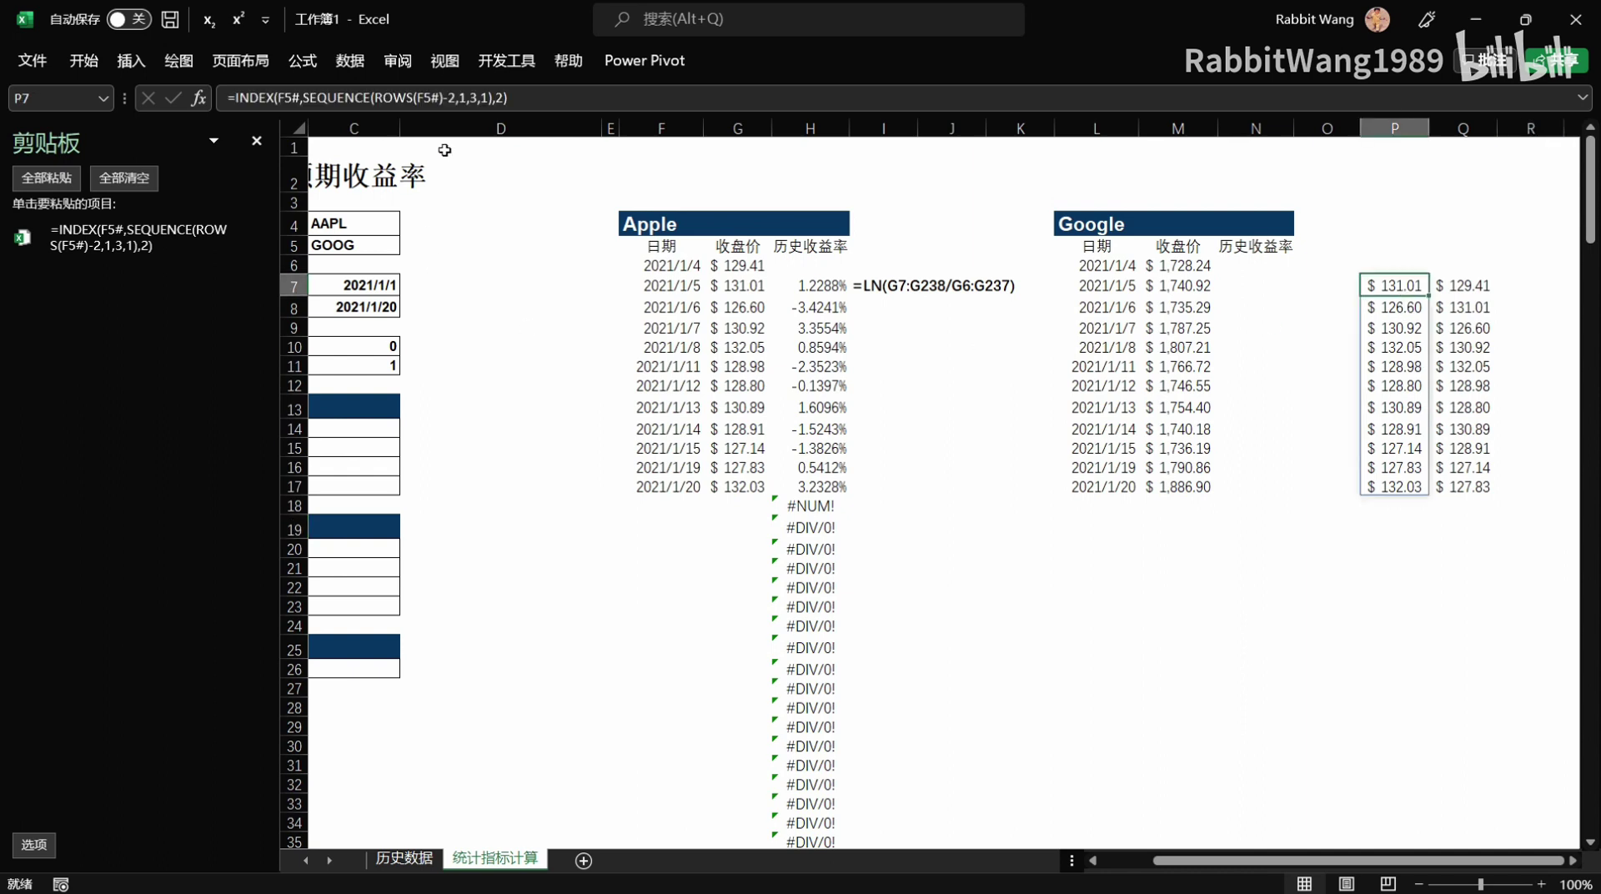
double_click(1463, 284)
drag(1464, 283, 1093, 293)
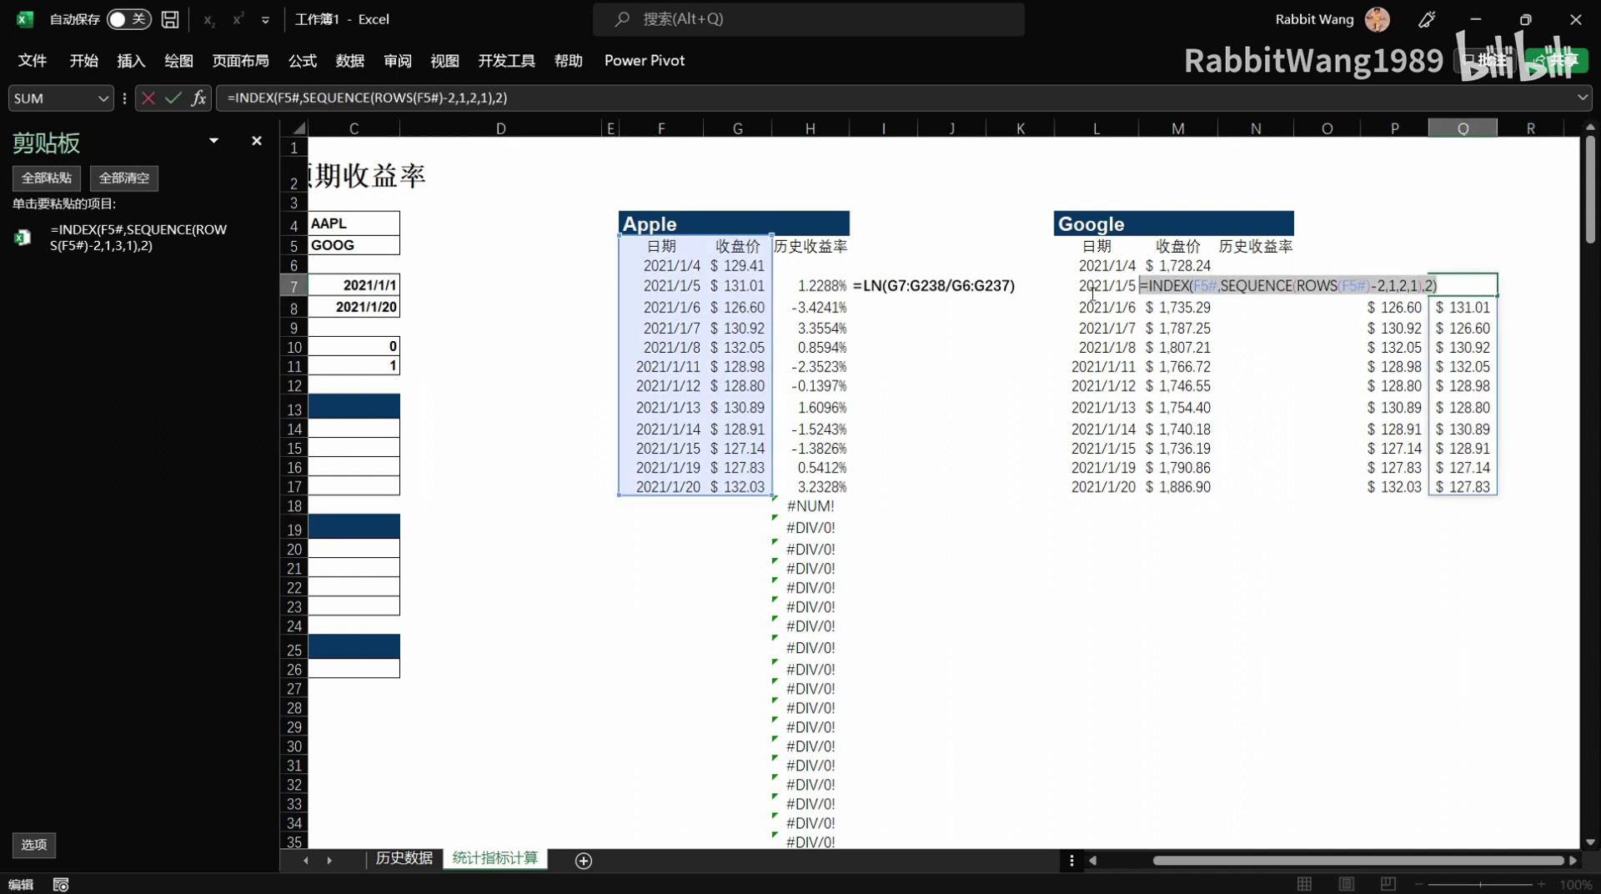
key(ctrl+c)
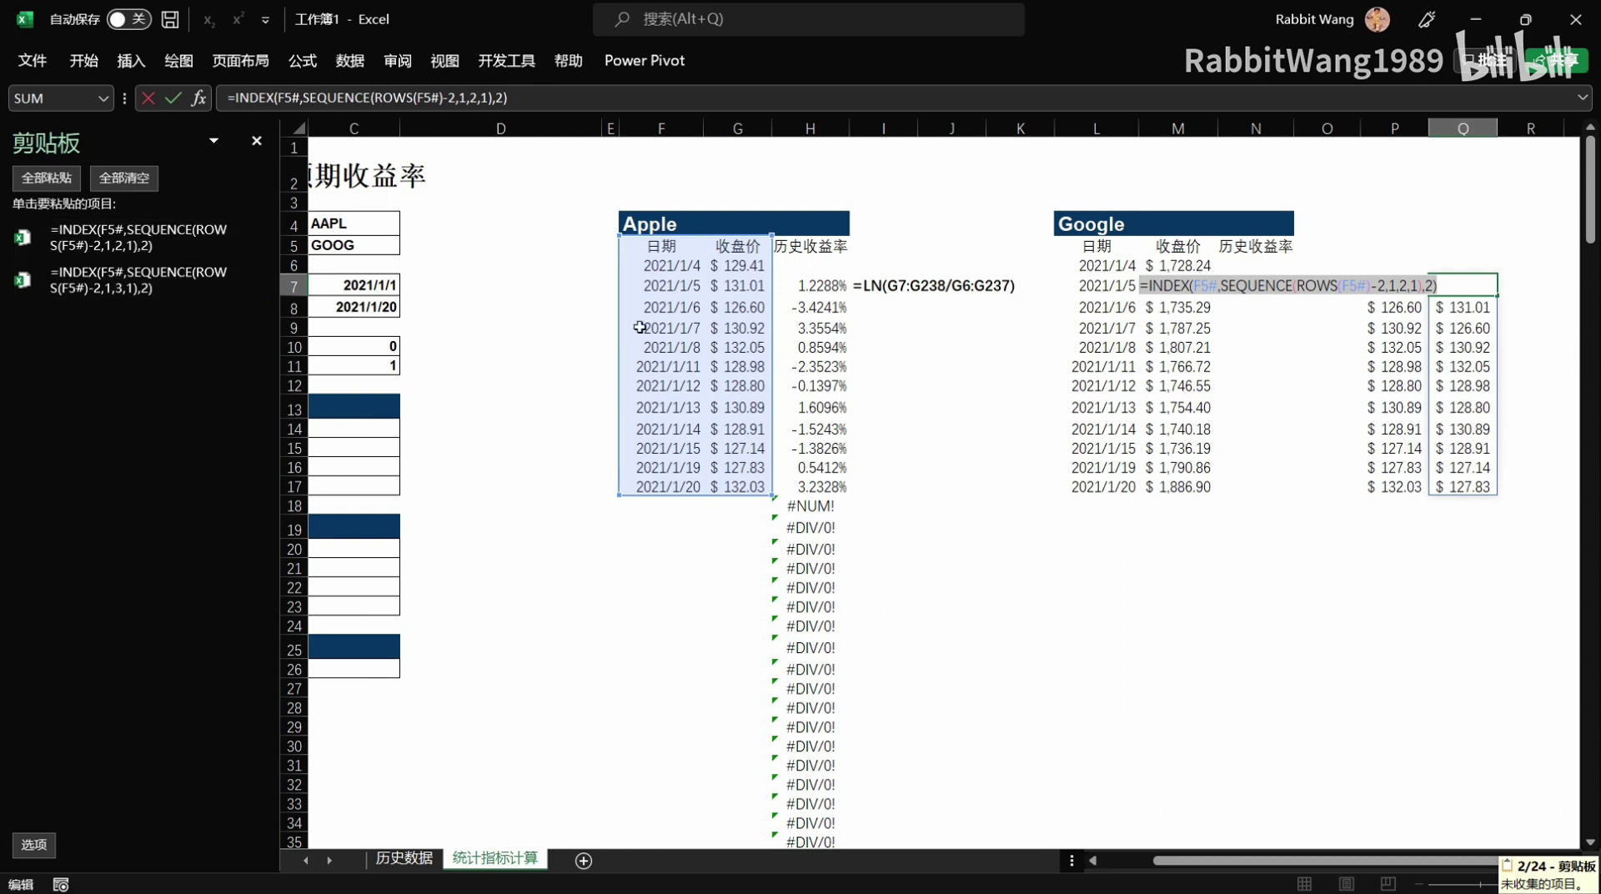
In H7's LN formula, replace G7:G238 with the current-price INDEX formula from the clipboard.
click(1113, 587)
click(828, 288)
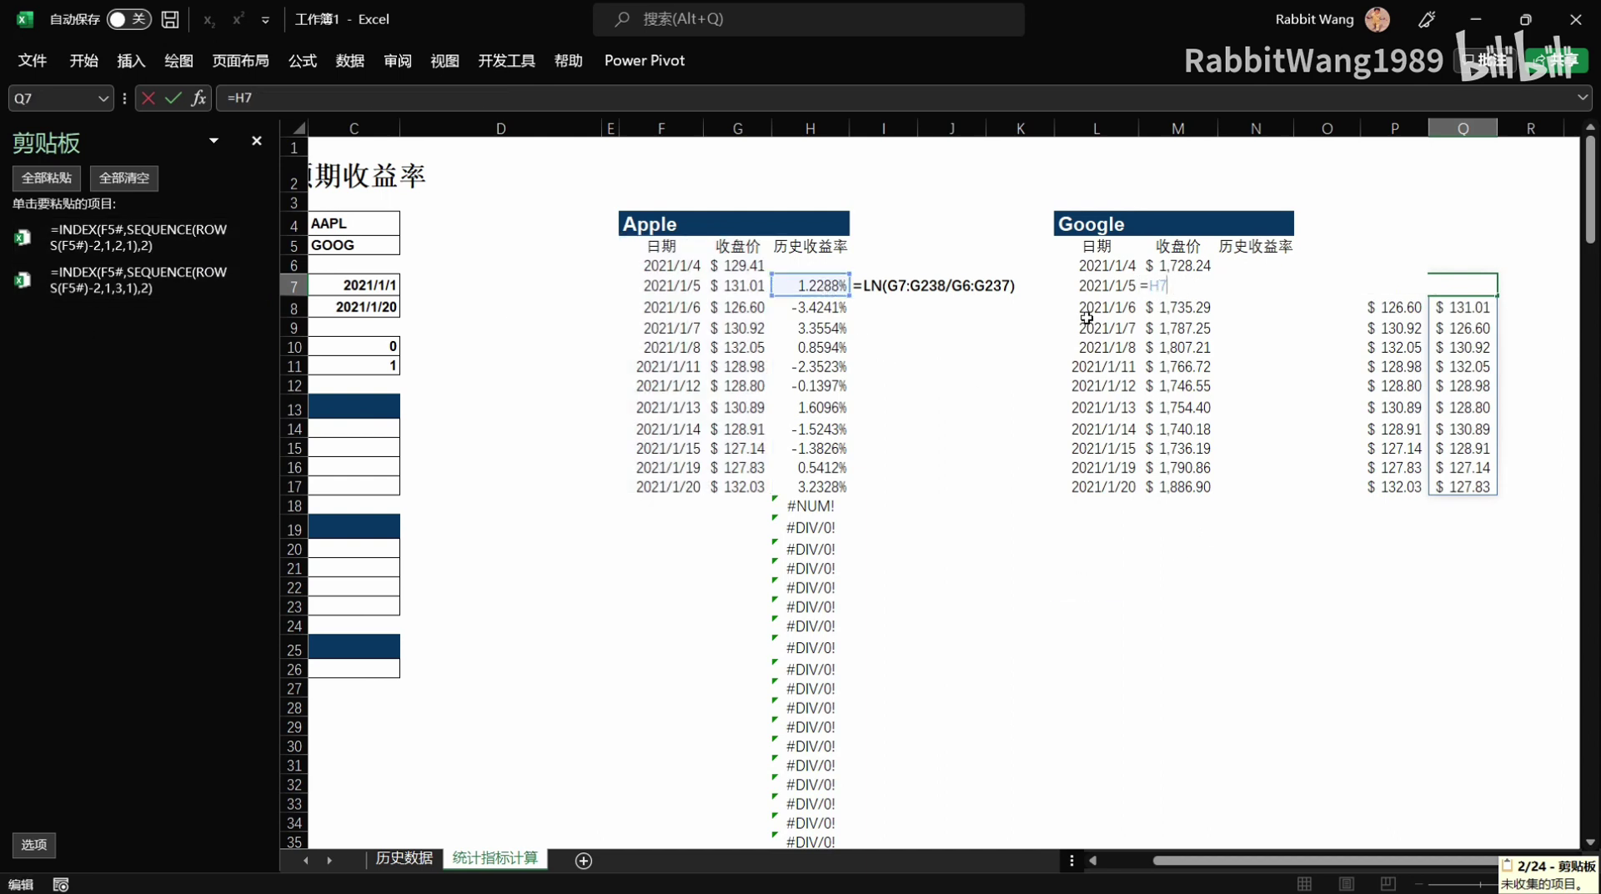
key(Tab)
double_click(827, 284)
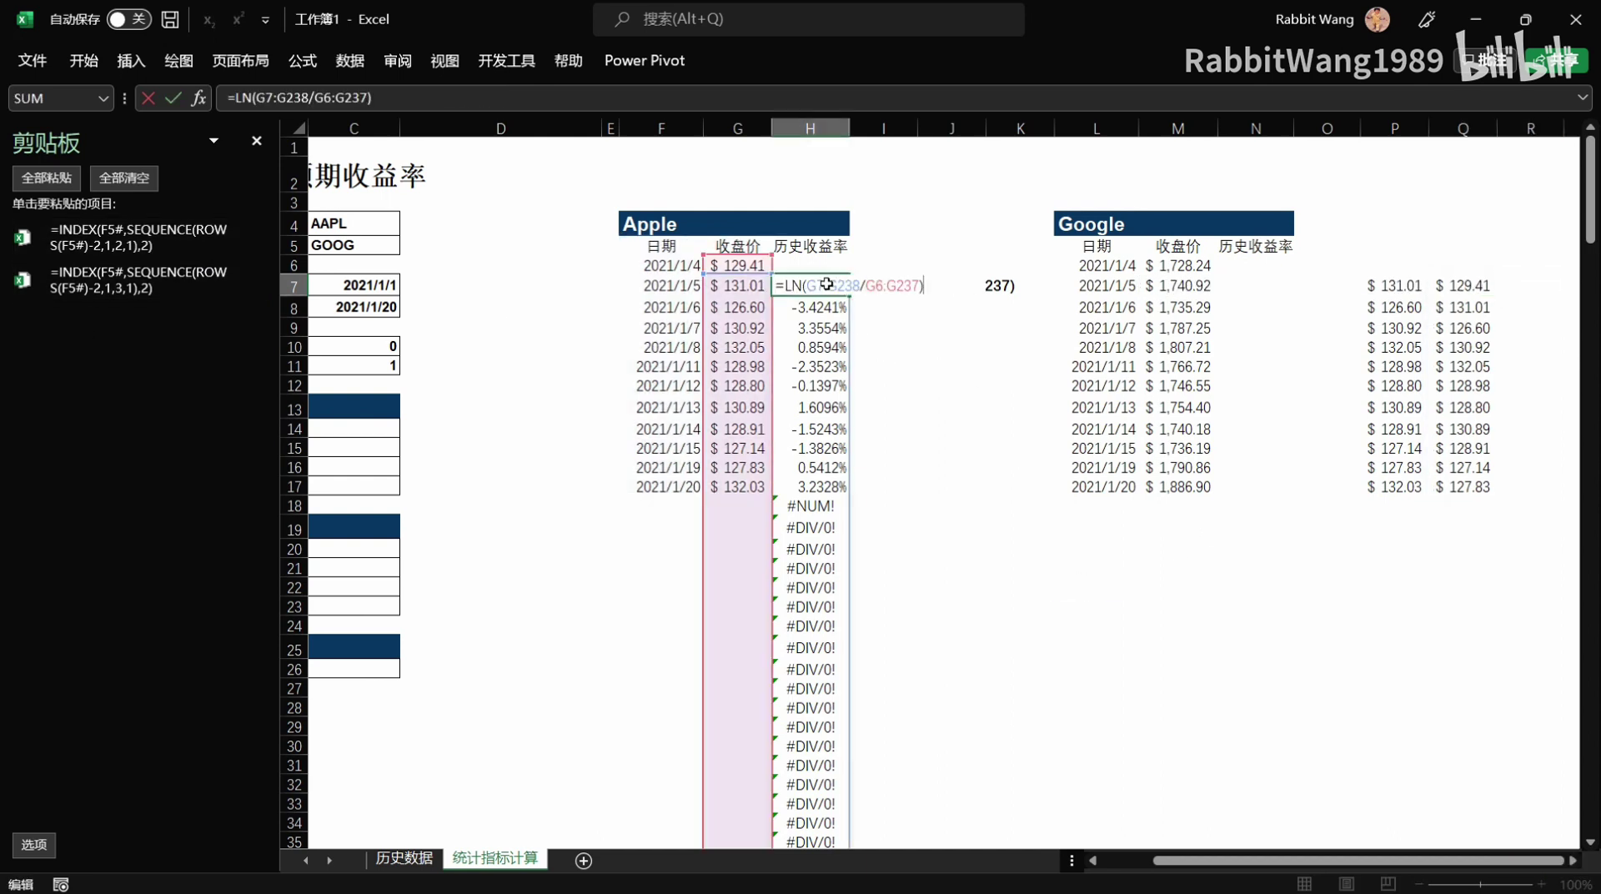
key(shift+Left)
key(shift+Left)
key(shift+Left)
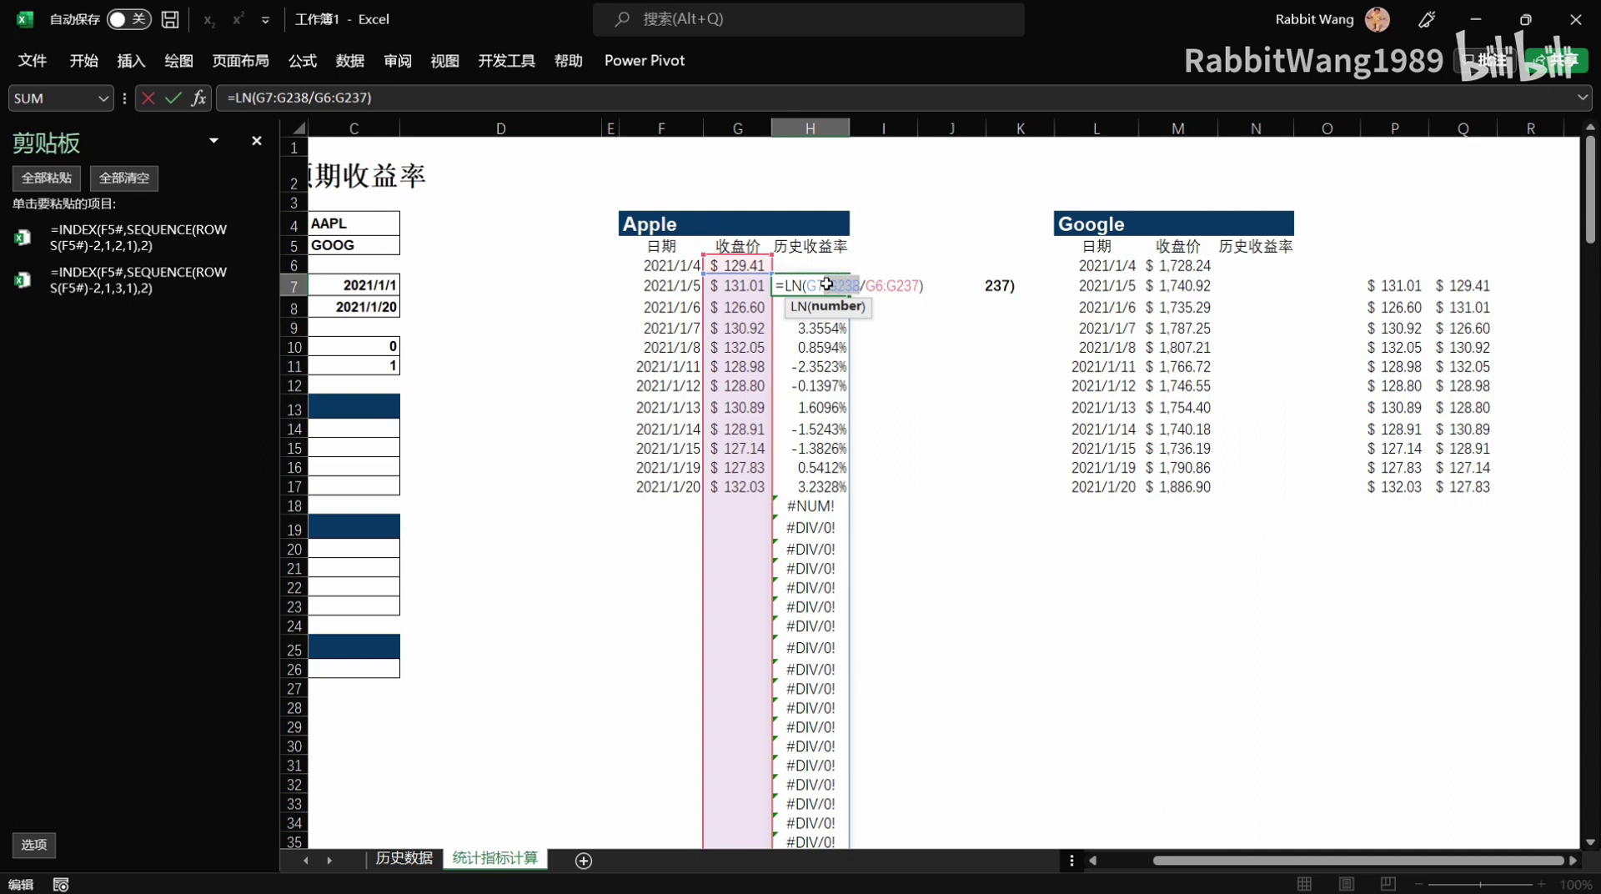
key(shift+Left)
key(shift+Left)
key(shift+Left)
click(173, 290)
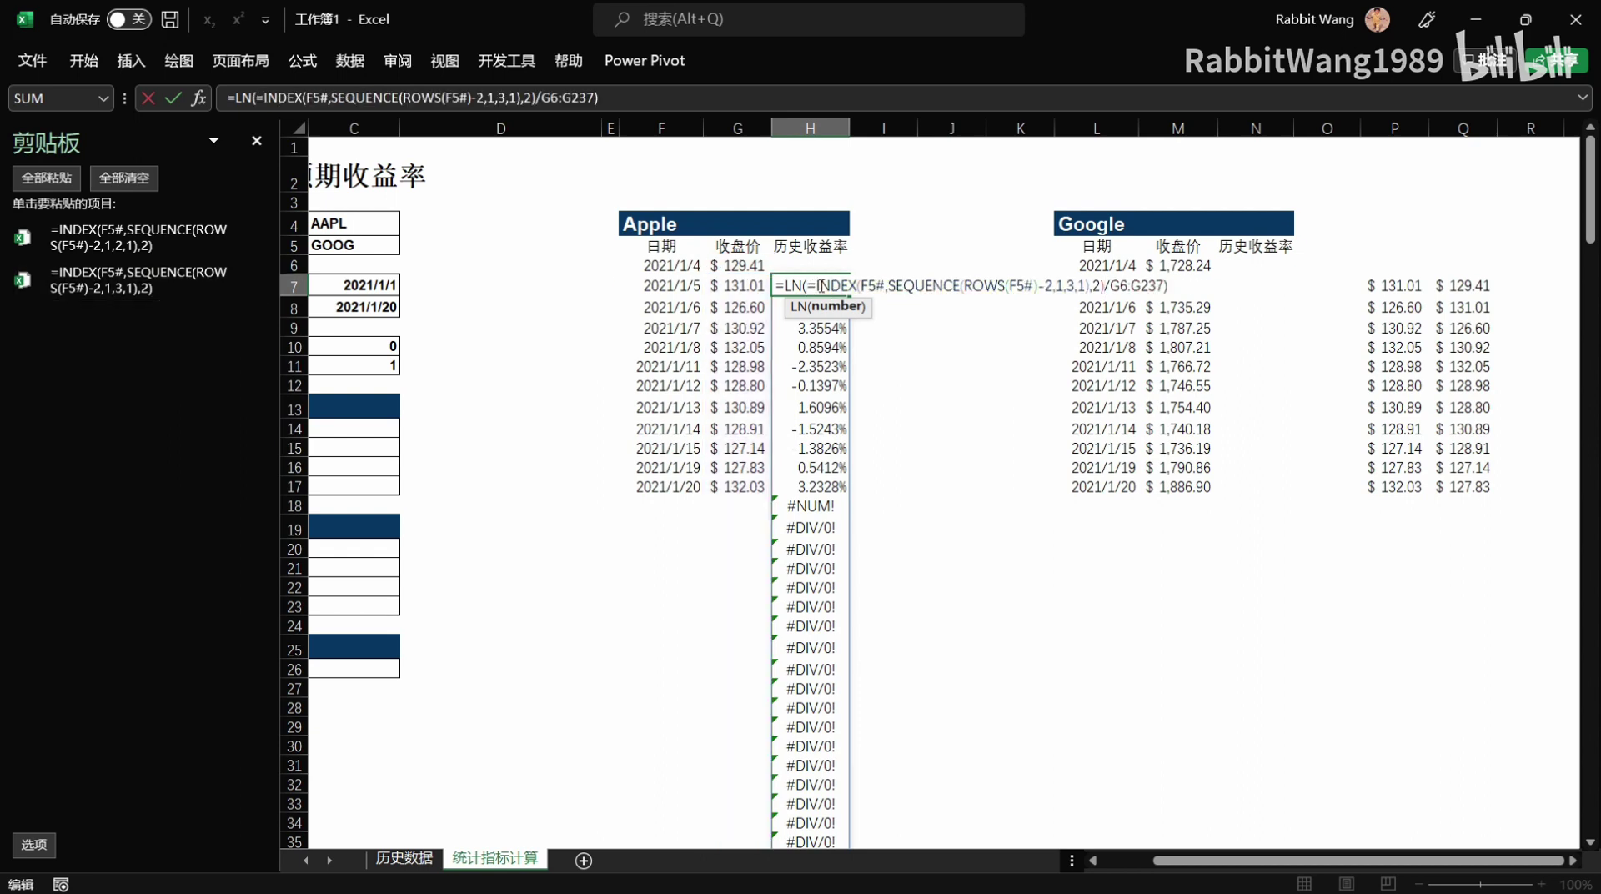
key(Return)
Replace G6:G237 with the previous-day INDEX formula and remove the stray '=' signs.
click(759, 581)
key(BackSpace)
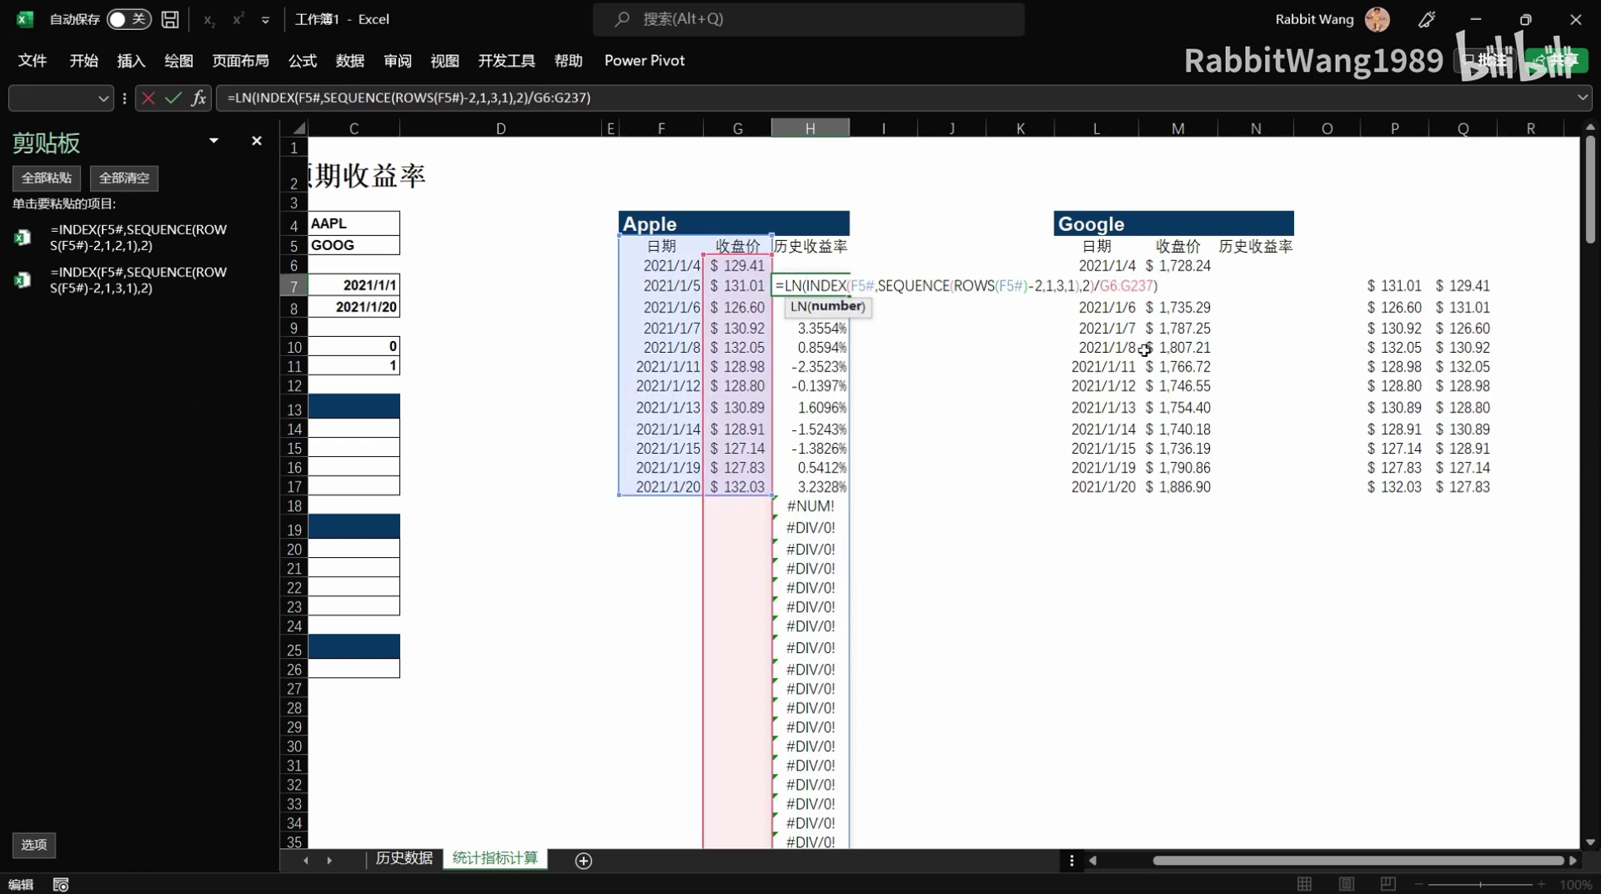
drag(1101, 285, 1155, 285)
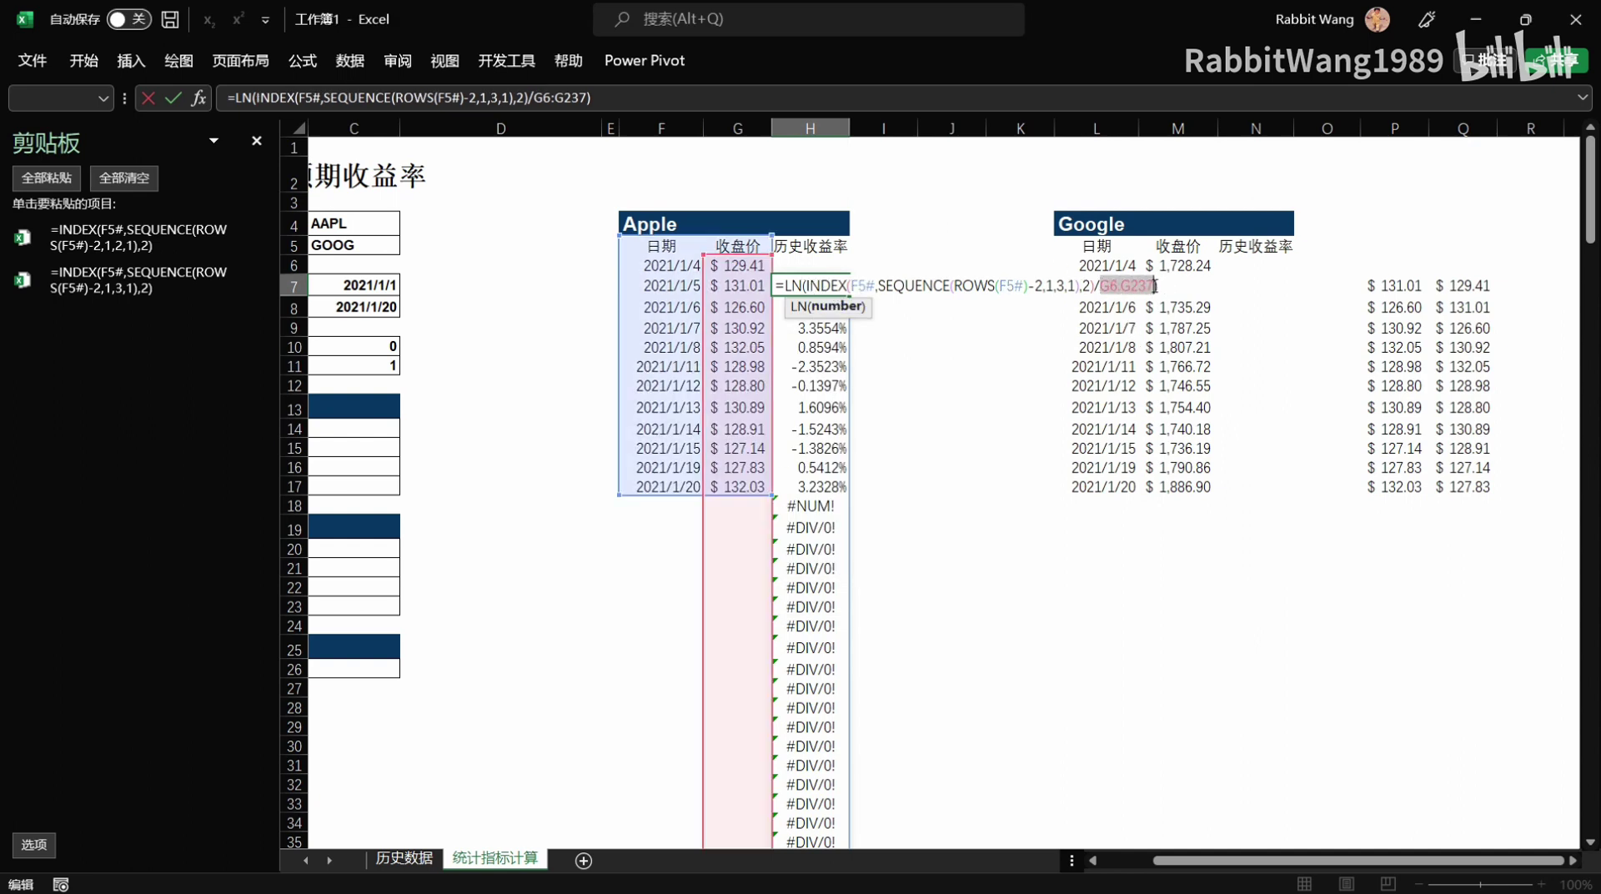
click(117, 240)
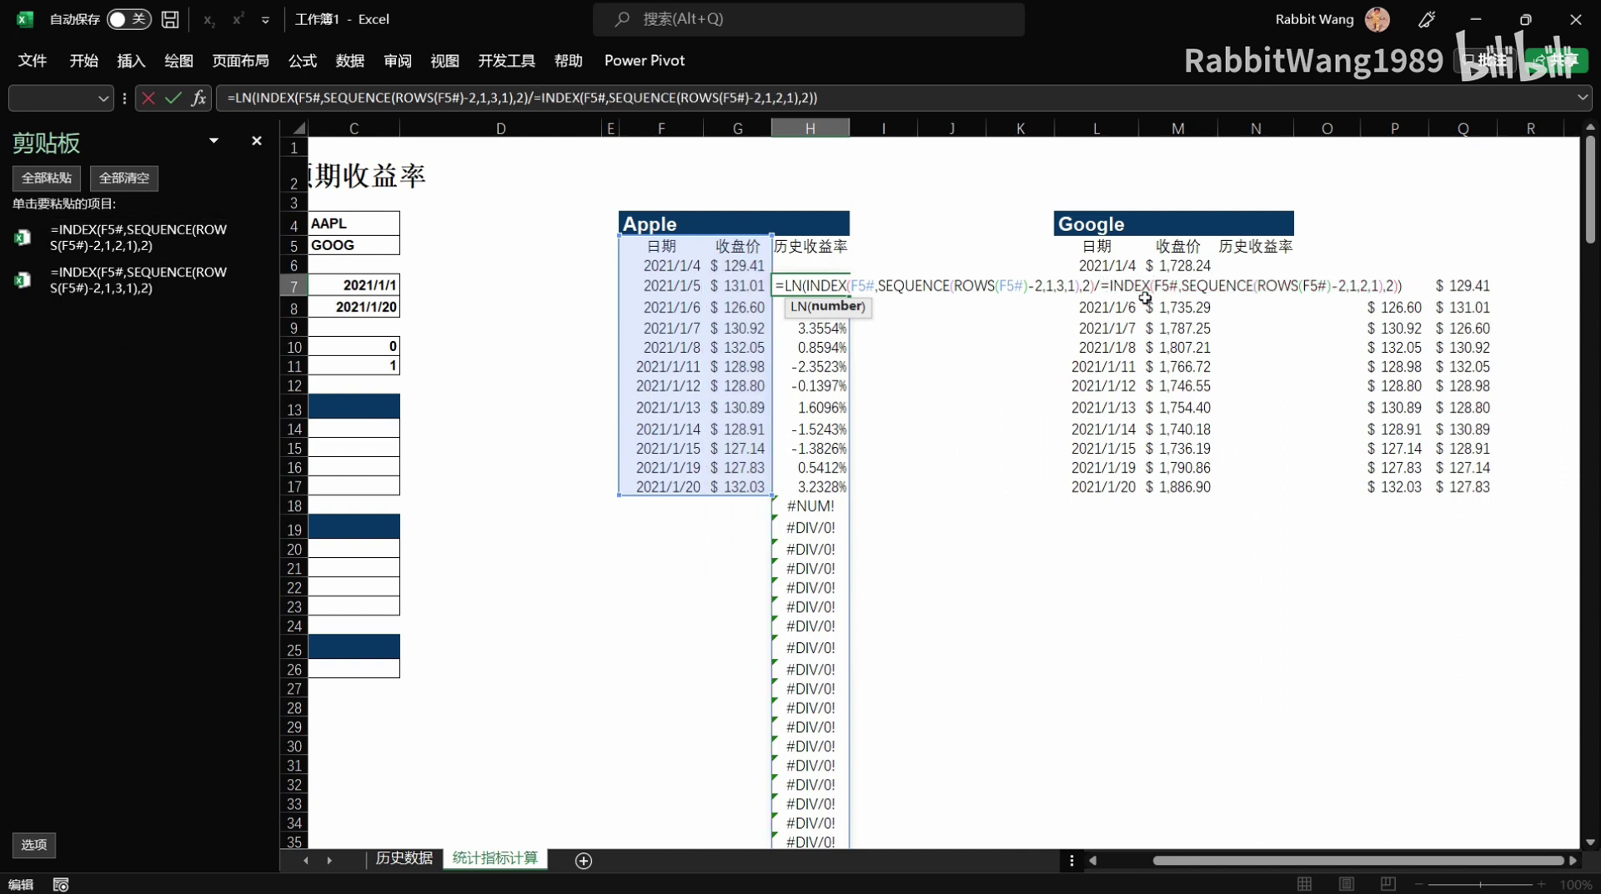
key(BackSpace)
key(Return)
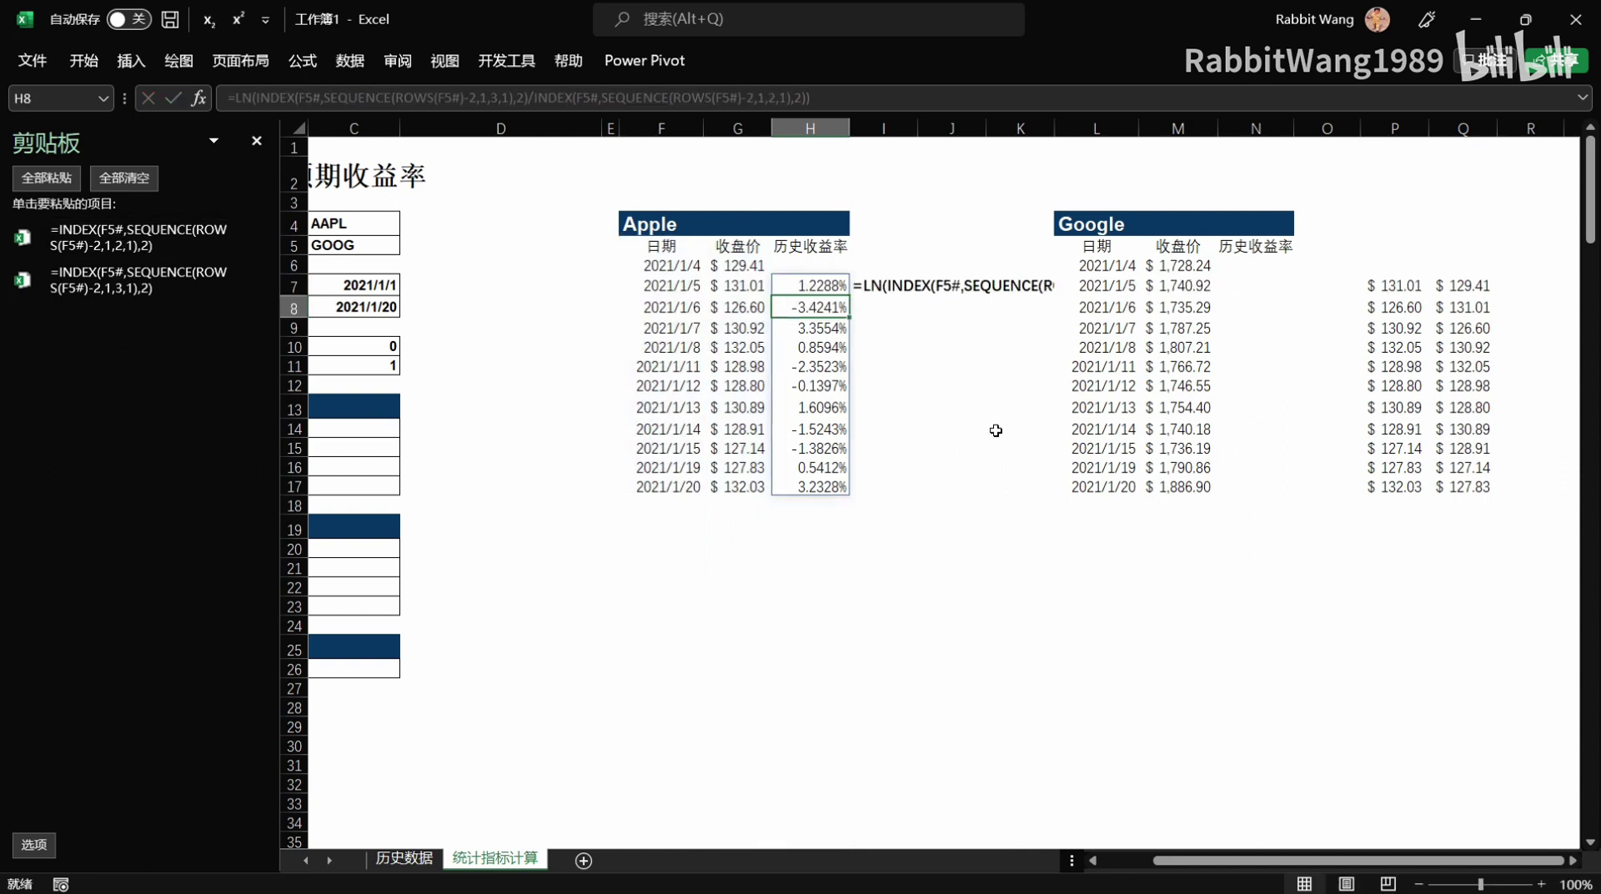
Close the Clipboard pane, change end_date in C8, and review the recalculated Apple returns.
click(256, 143)
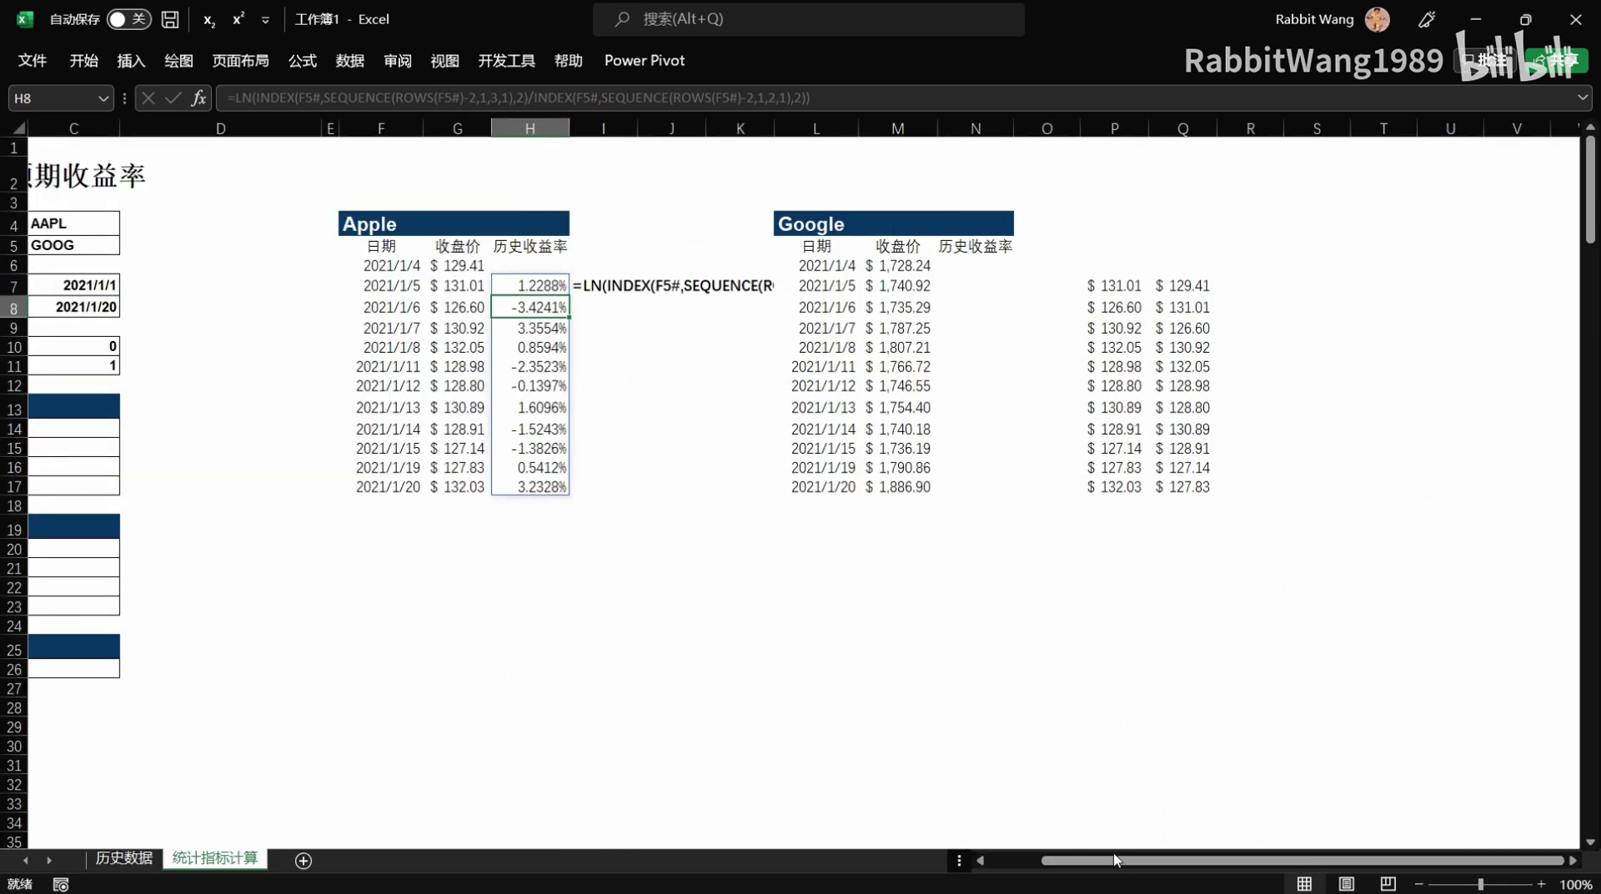
drag(1117, 860, 1076, 860)
click(254, 308)
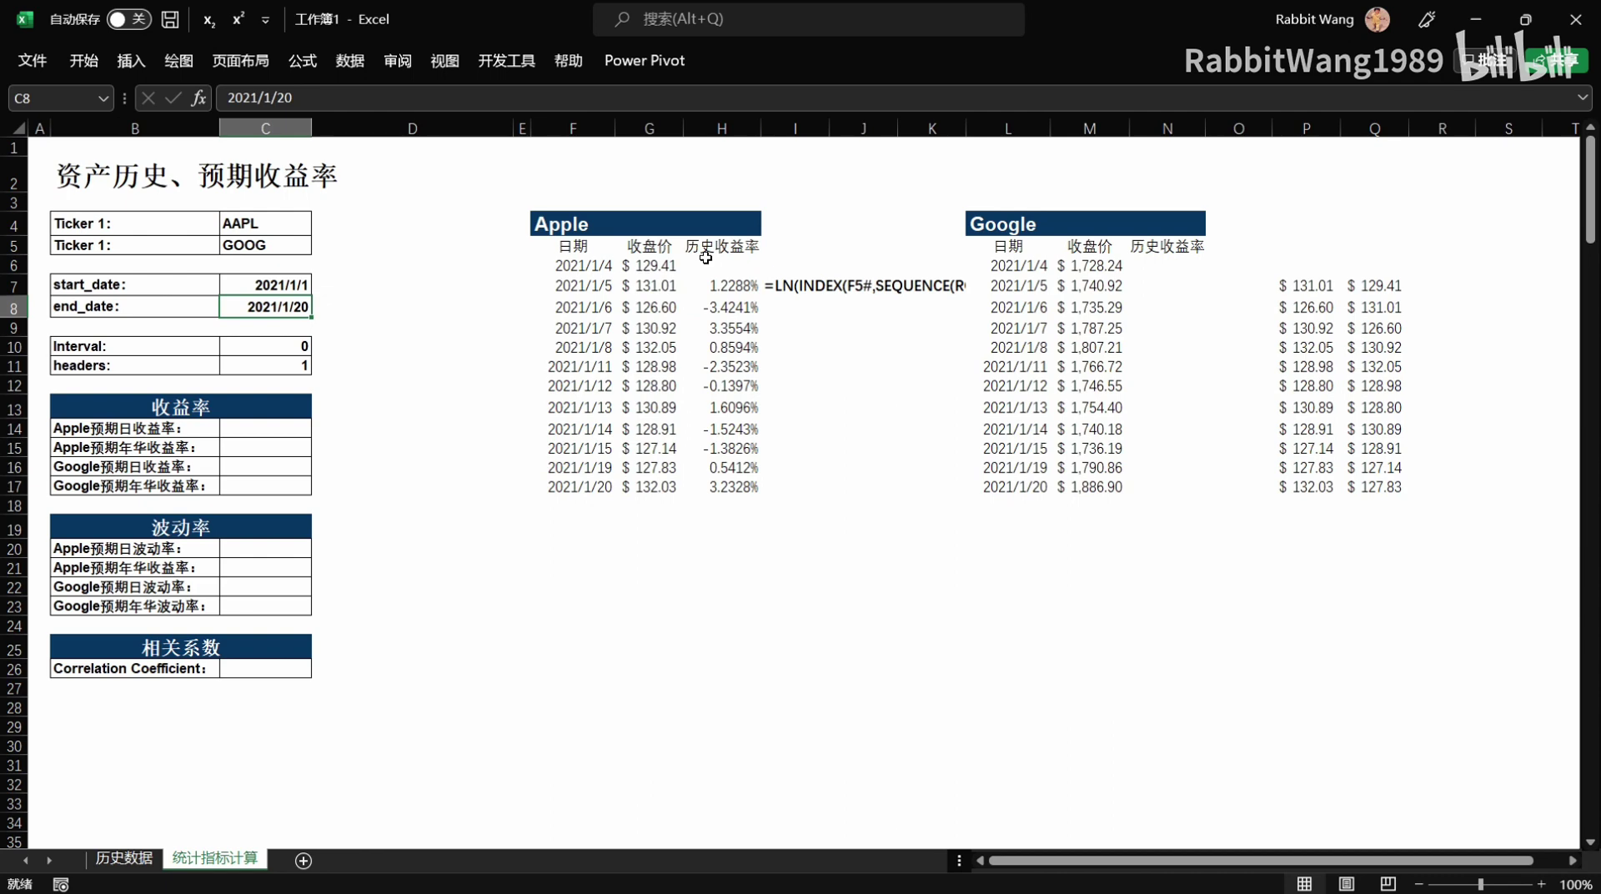
text(12)
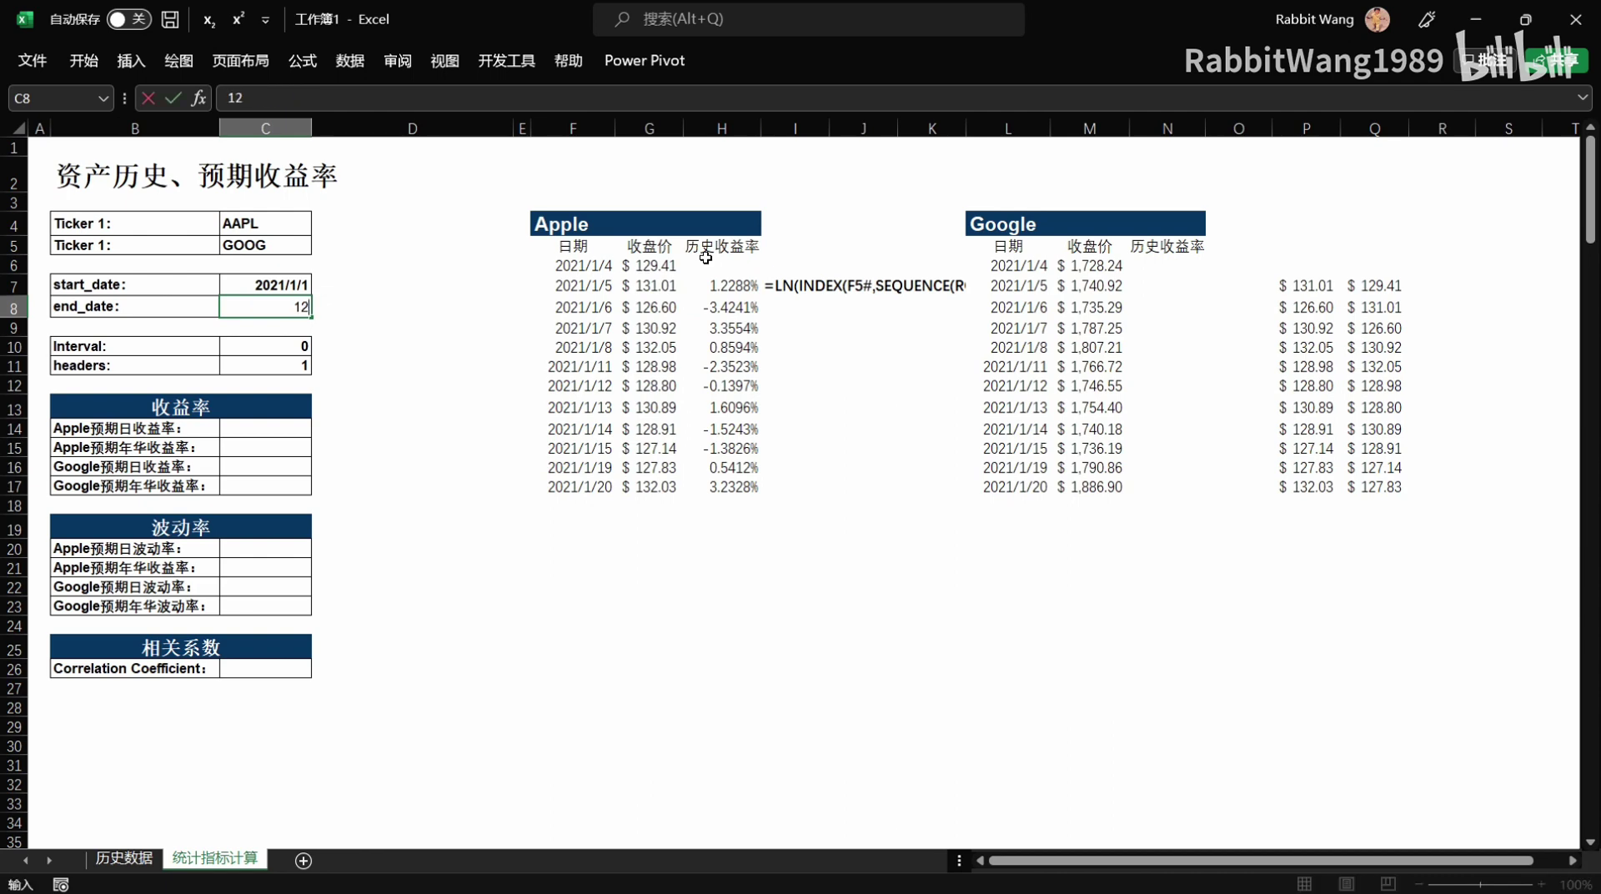
text(31)
key(Return)
scroll(750, 542, down, 2)
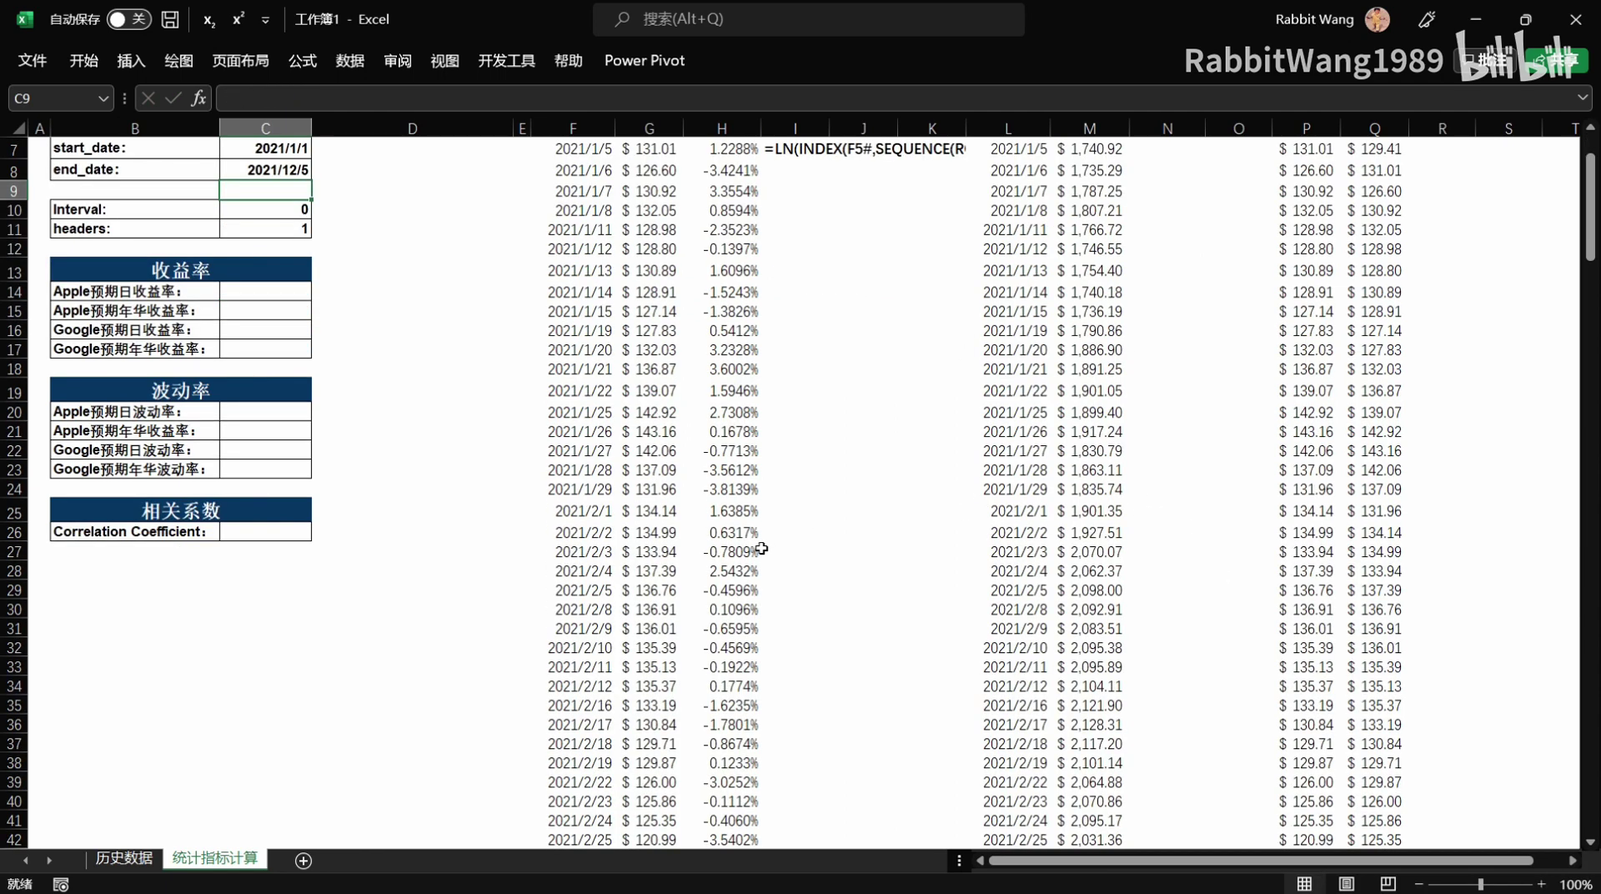
scroll(751, 542, down, 9)
click(739, 513)
key(ctrl+Down)
key(ctrl+Up)
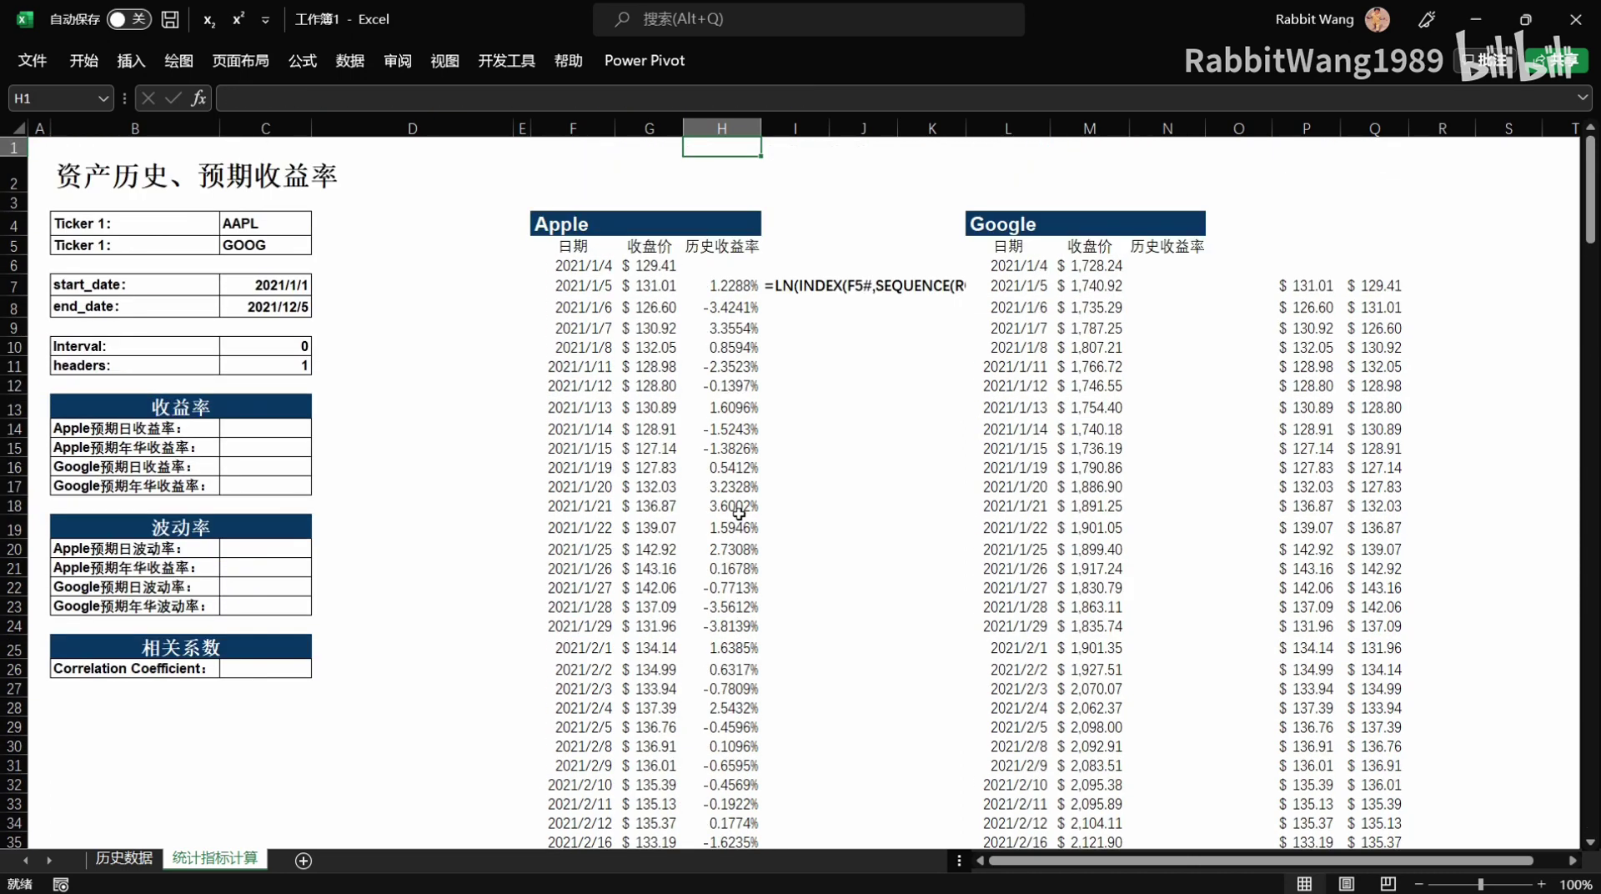
key(ctrl+Up)
Set Interval in C10 to 1 so both price tables show weekly closes.
drag(278, 345, 413, 346)
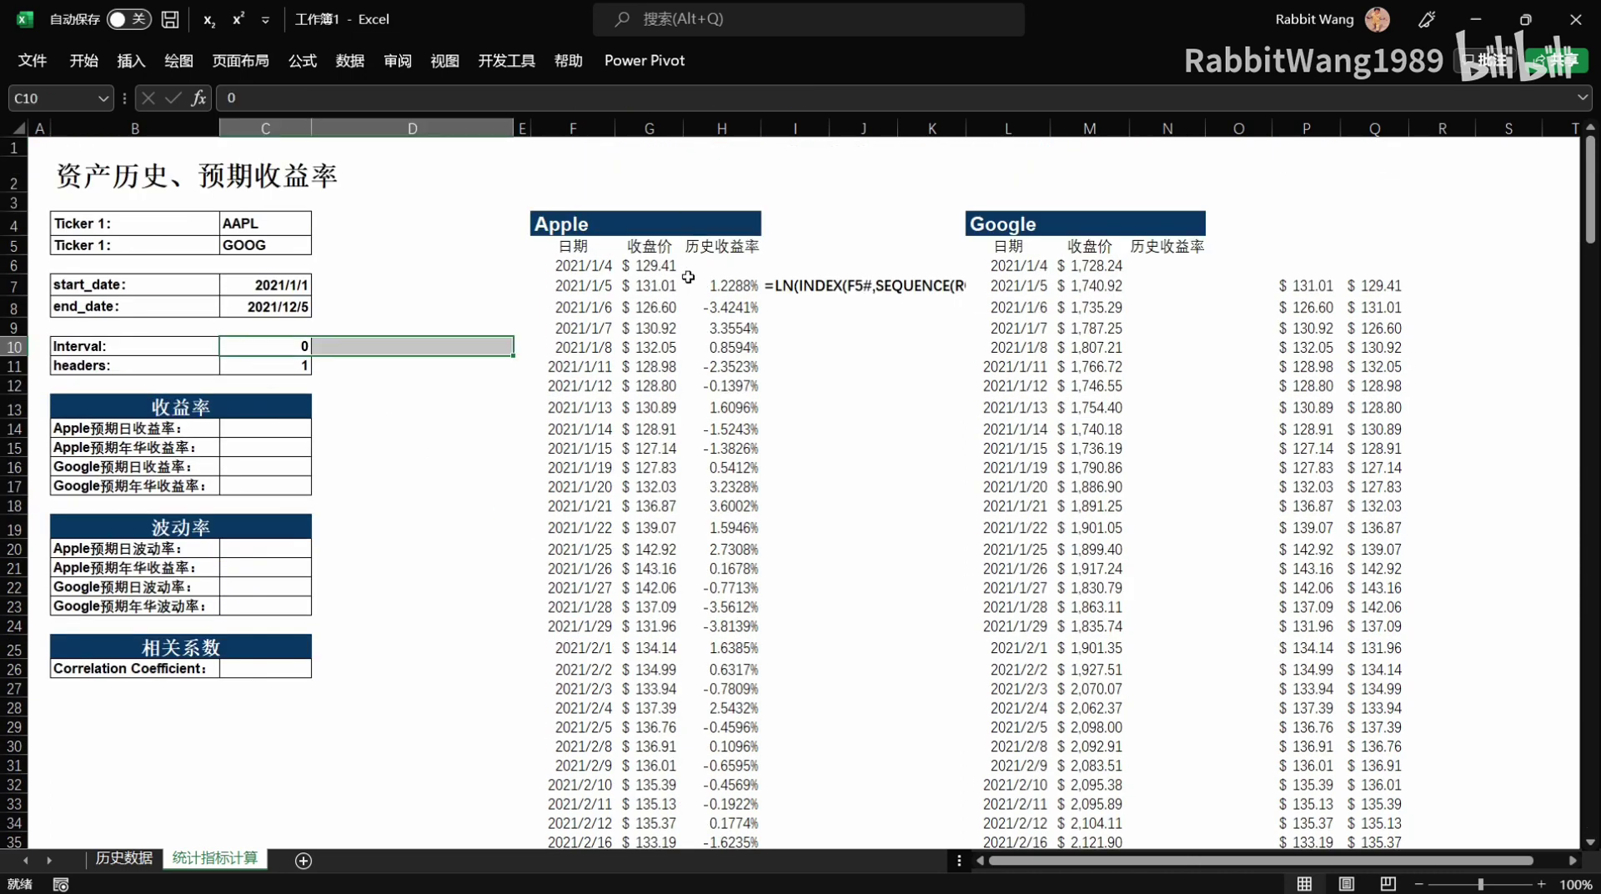
key(shift+Left)
text(1)
key(Return)
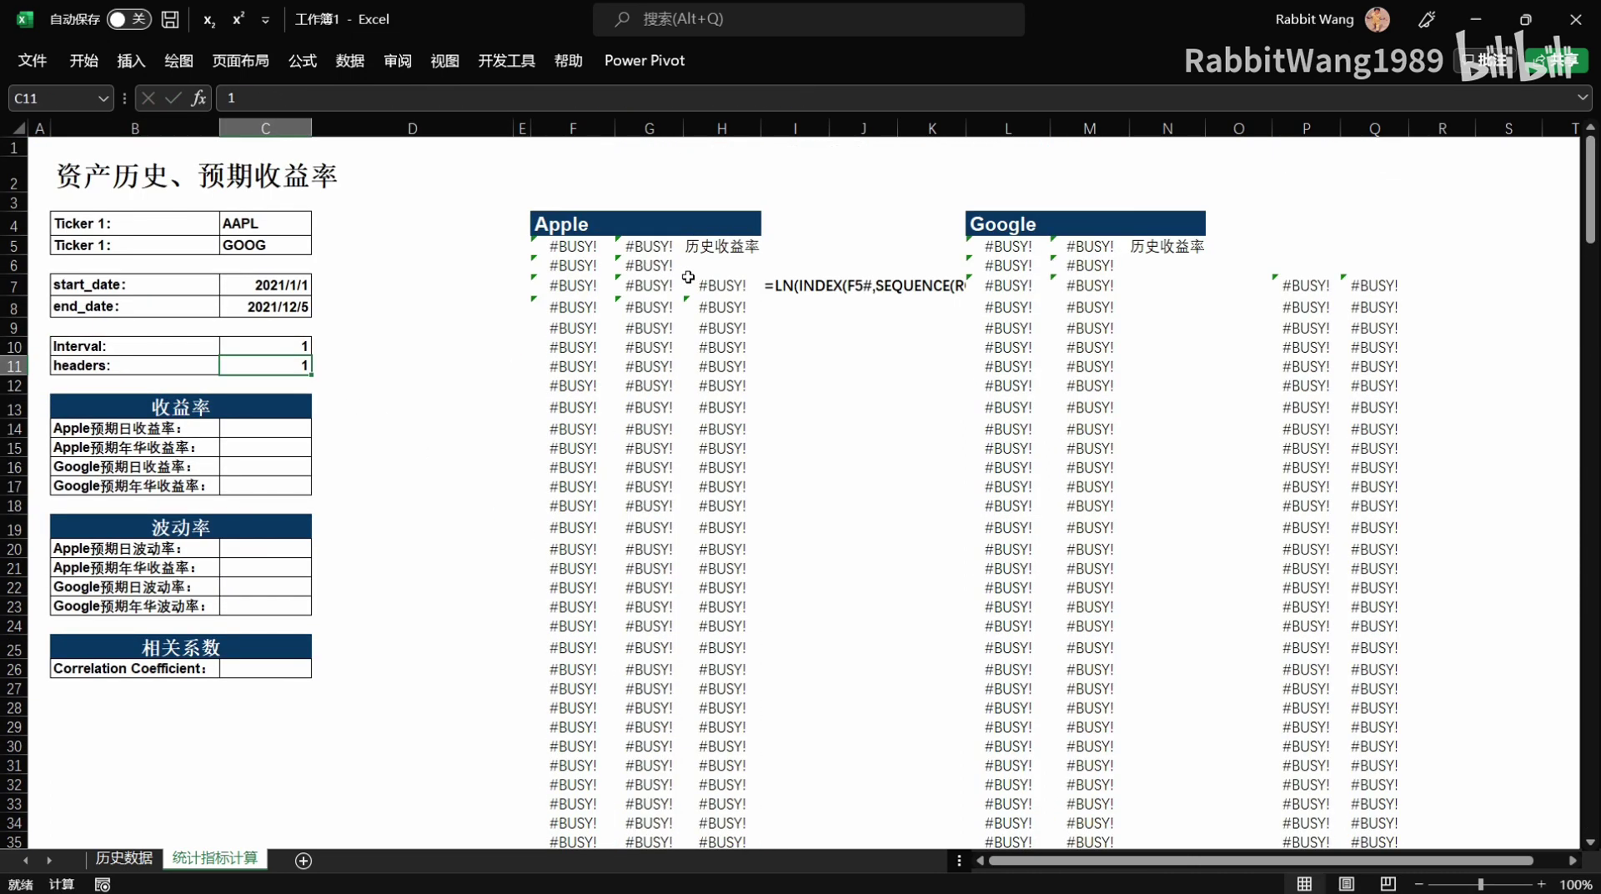
scroll(729, 409, down, 6)
scroll(729, 426, up, 1)
scroll(729, 426, up, 5)
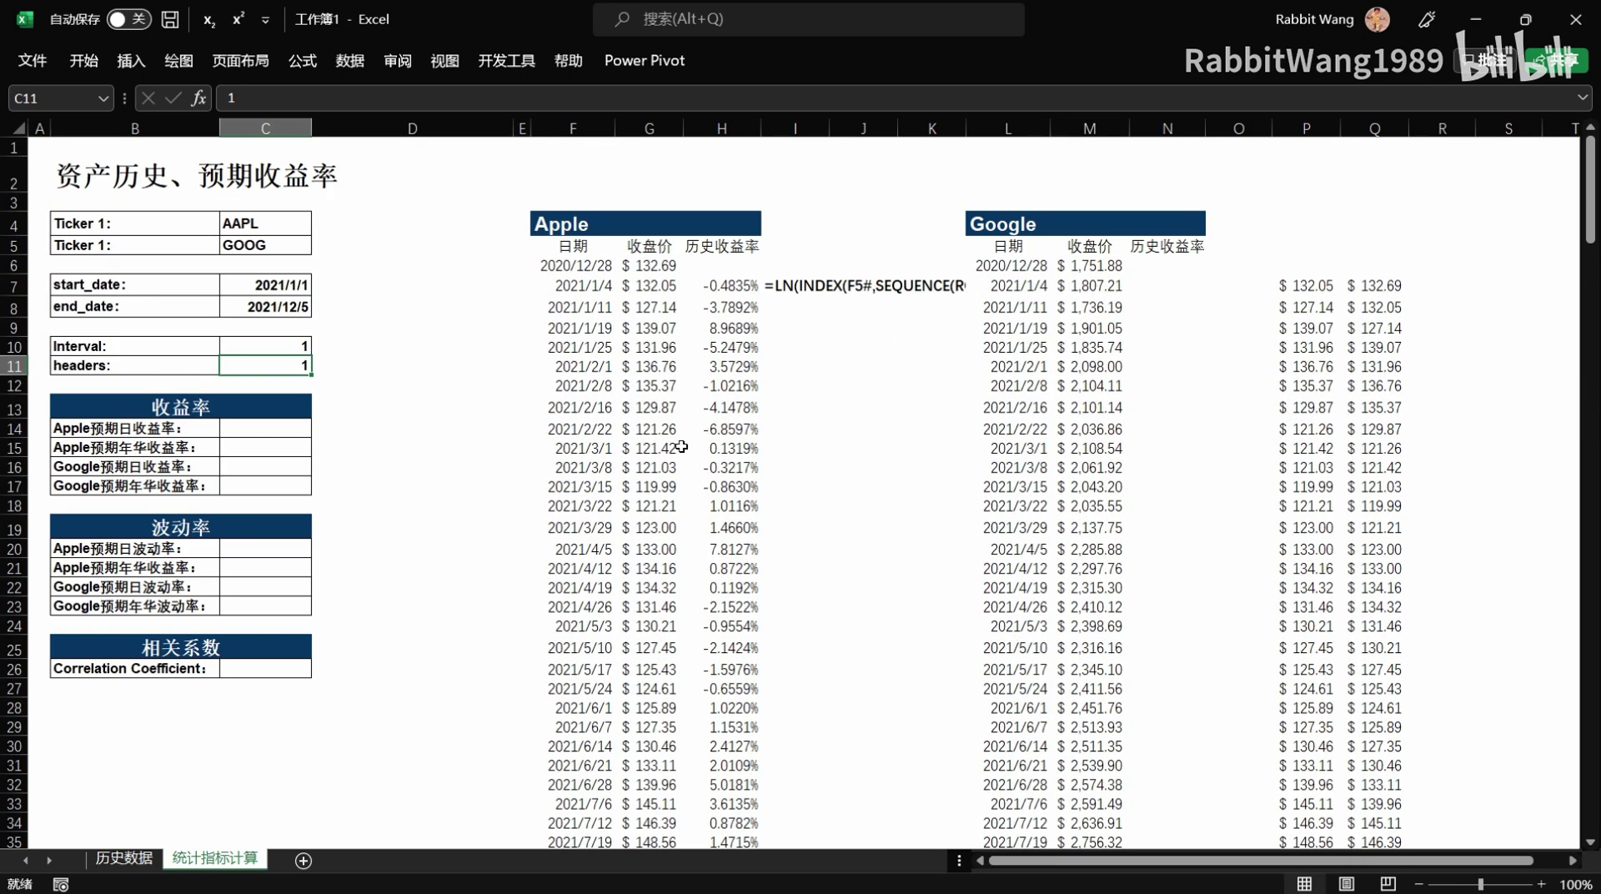
Set Interval in C10 back to 0 for daily prices.
click(288, 350)
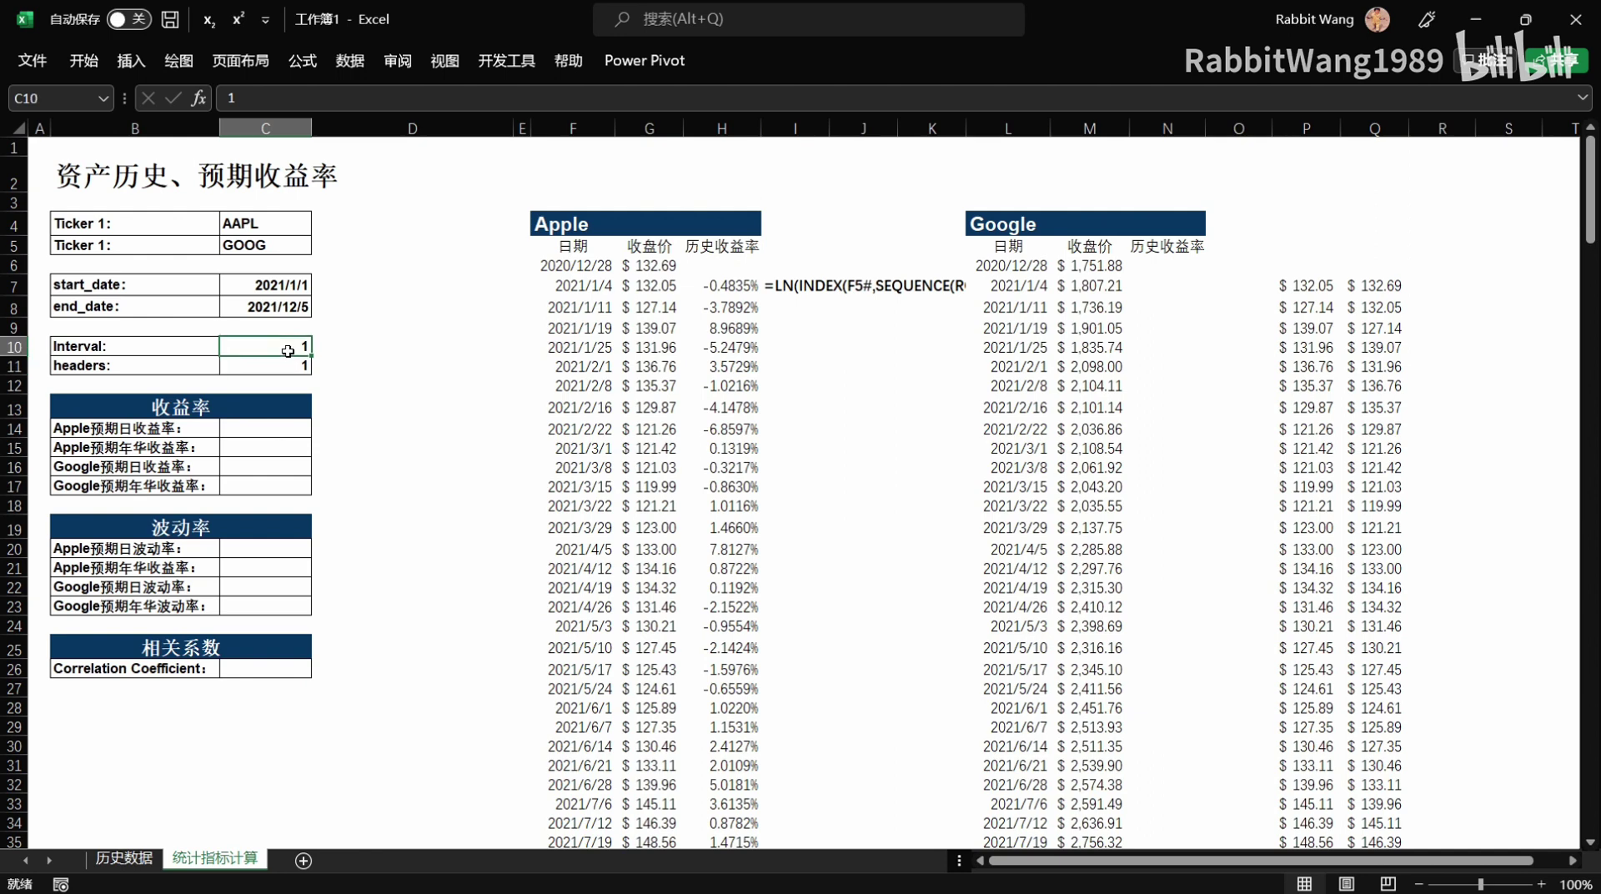
text(0)
key(Return)
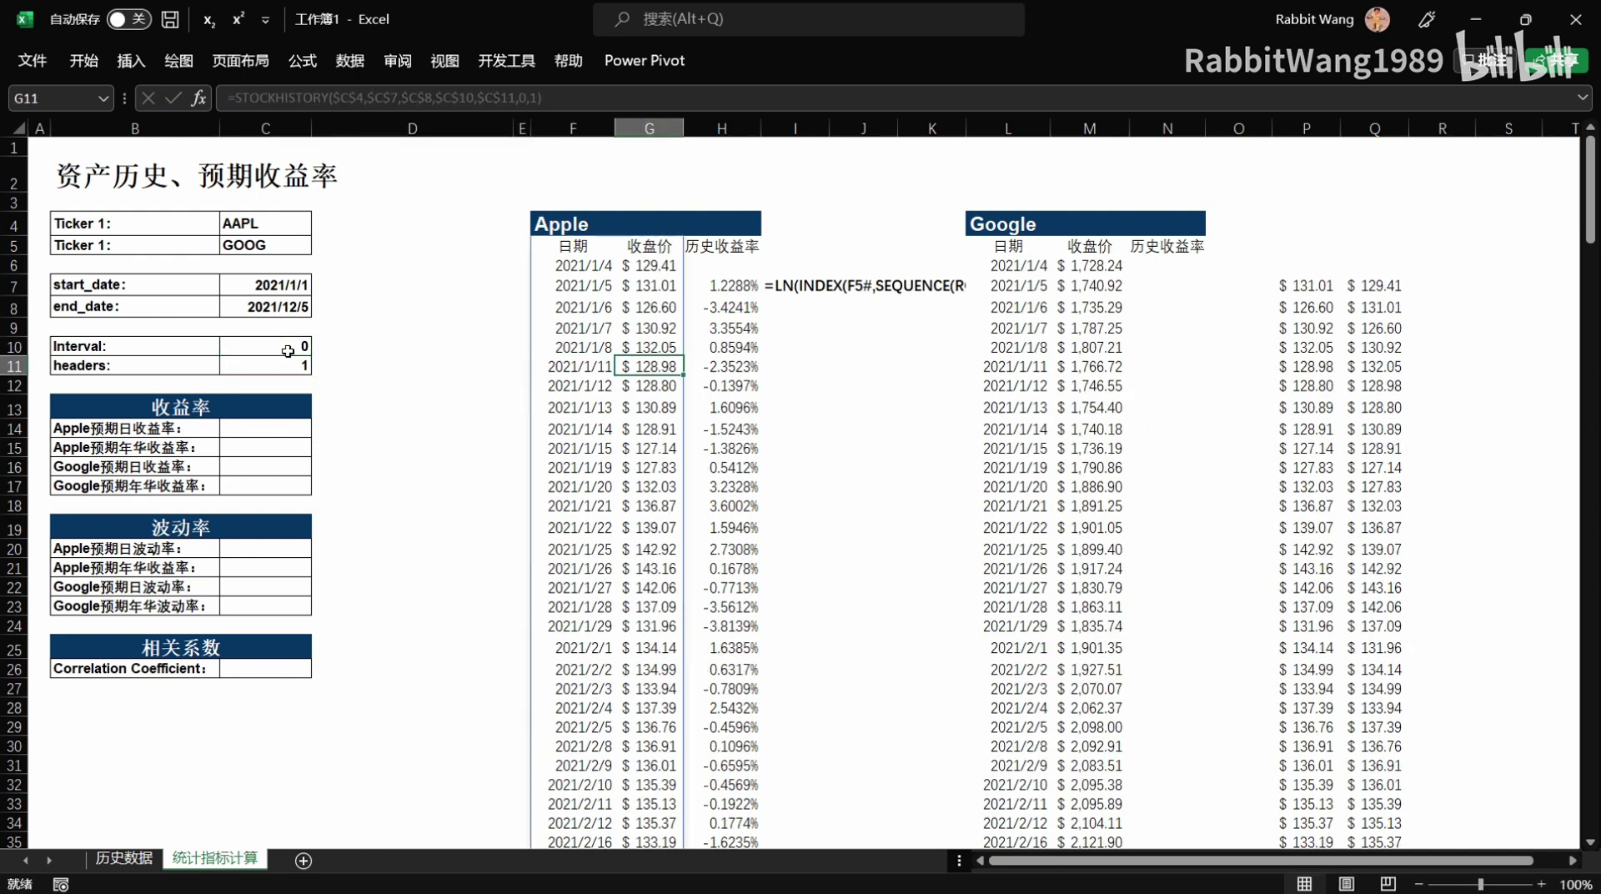
key(Right)
key(Right)
key(Right)
Clear the helper price columns P:Q.
key(Up)
key(Up)
key(Up)
key(Right)
key(Right)
key(Right)
key(Right)
key(Right)
key(Right)
key(Right)
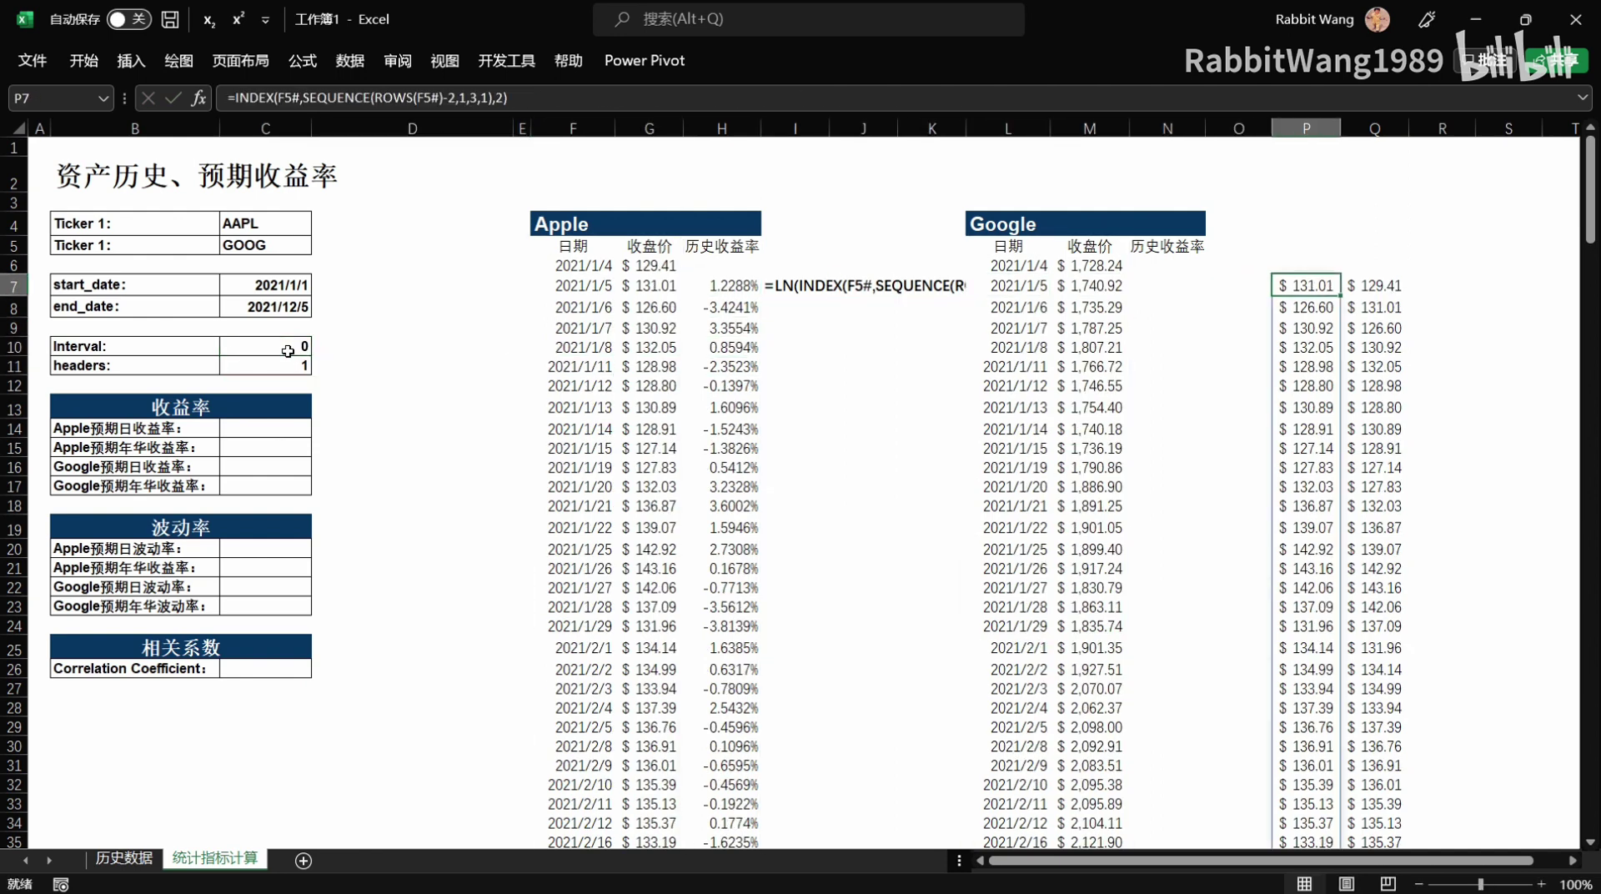
key(shift+Right)
key(ctrl+shift+Down)
key(ctrl+BackSpace)
key(Left)
Copy H7's return formula into N7 to get Google's daily log returns from 0.7310%.
key(Left)
key(Left)
key(Left)
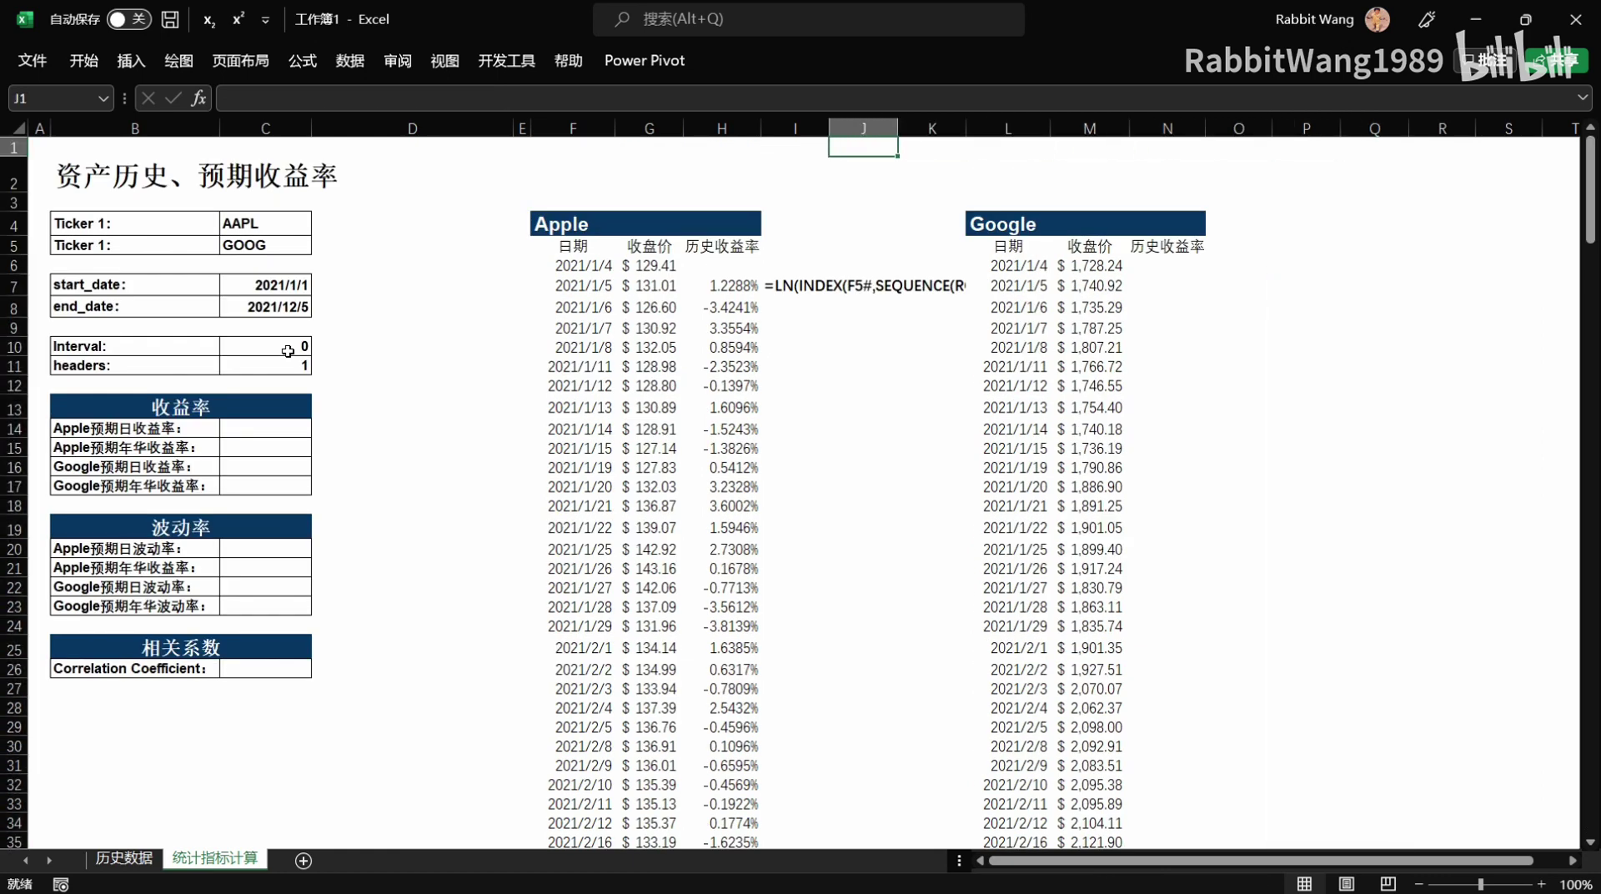
key(Up)
key(Up)
key(Up)
key(Down)
key(Down)
key(Down)
key(Left)
key(Left)
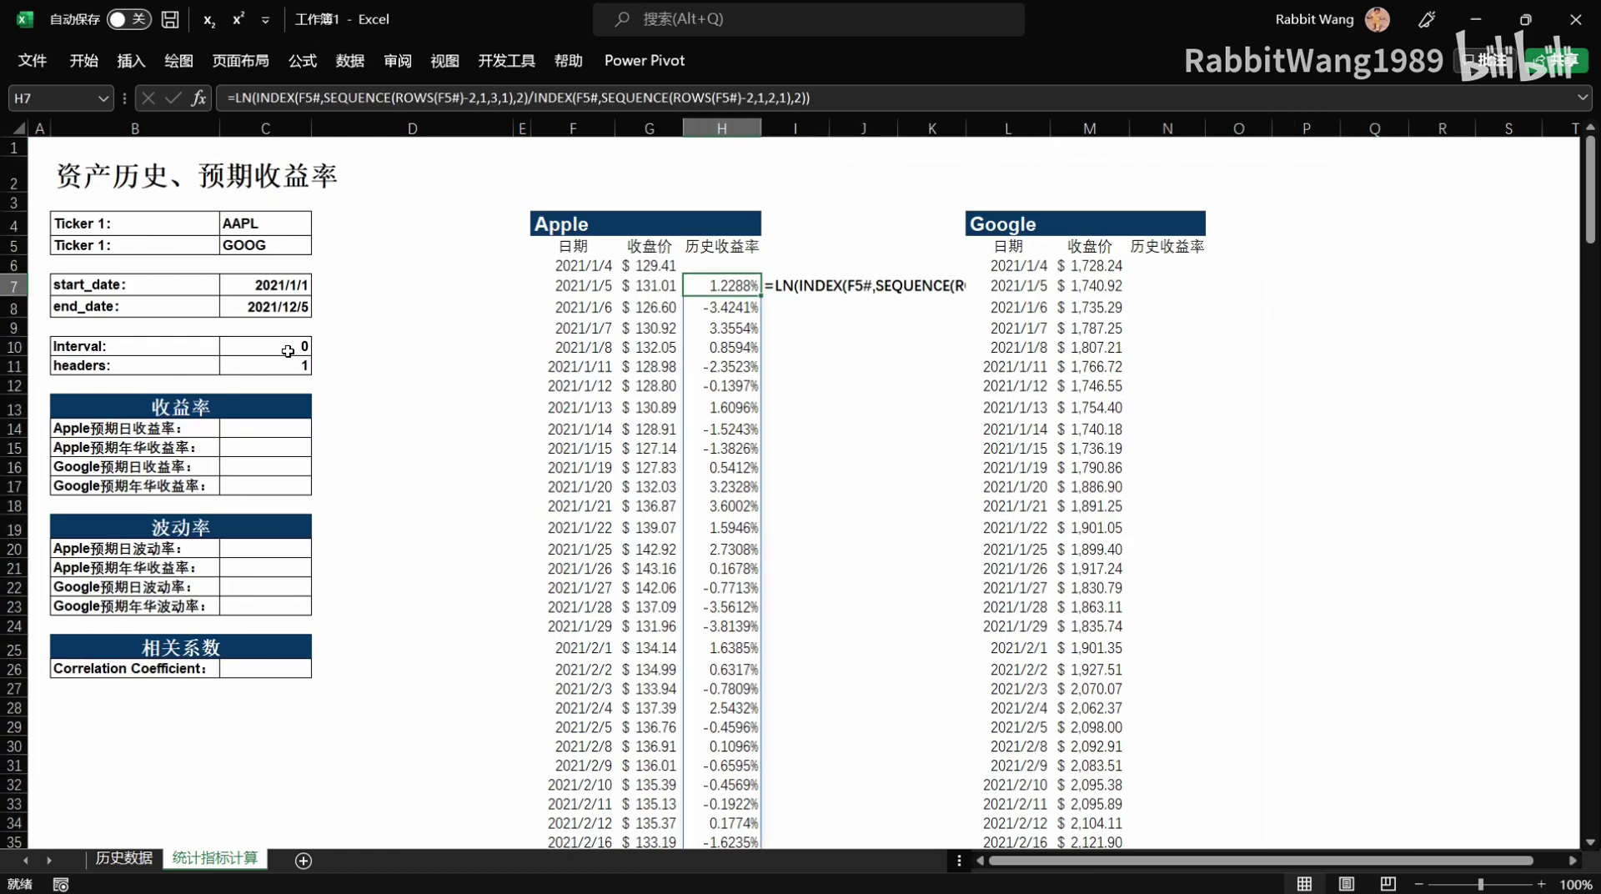
key(ctrl+c)
key(Right)
key(Right)
key(Right)
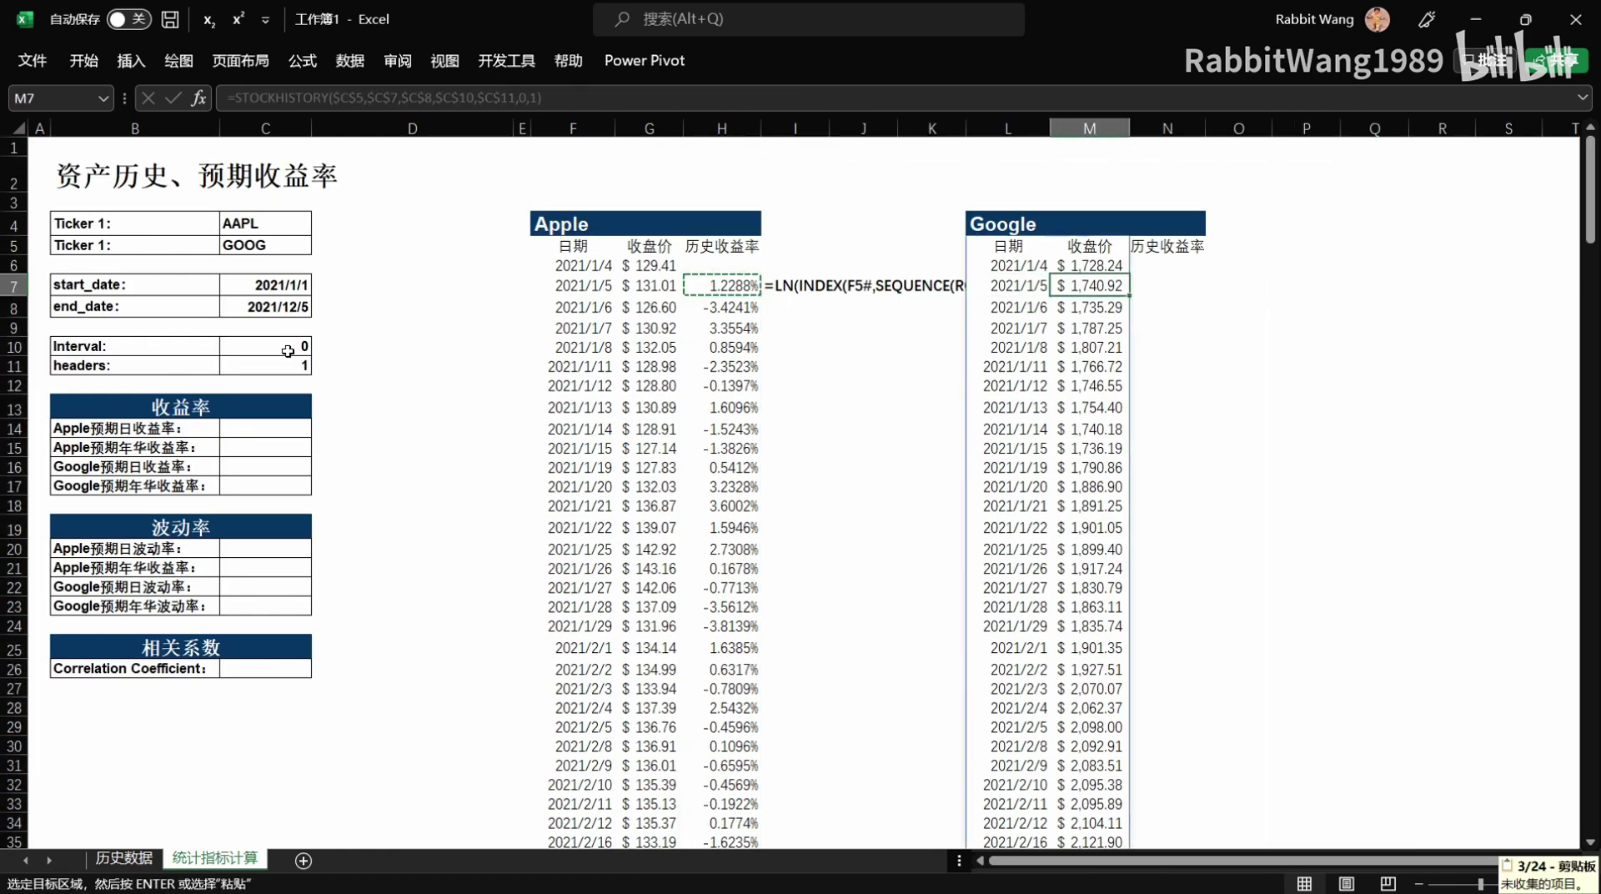
key(Right)
key(Right)
key(Right)
key(ctrl+v)
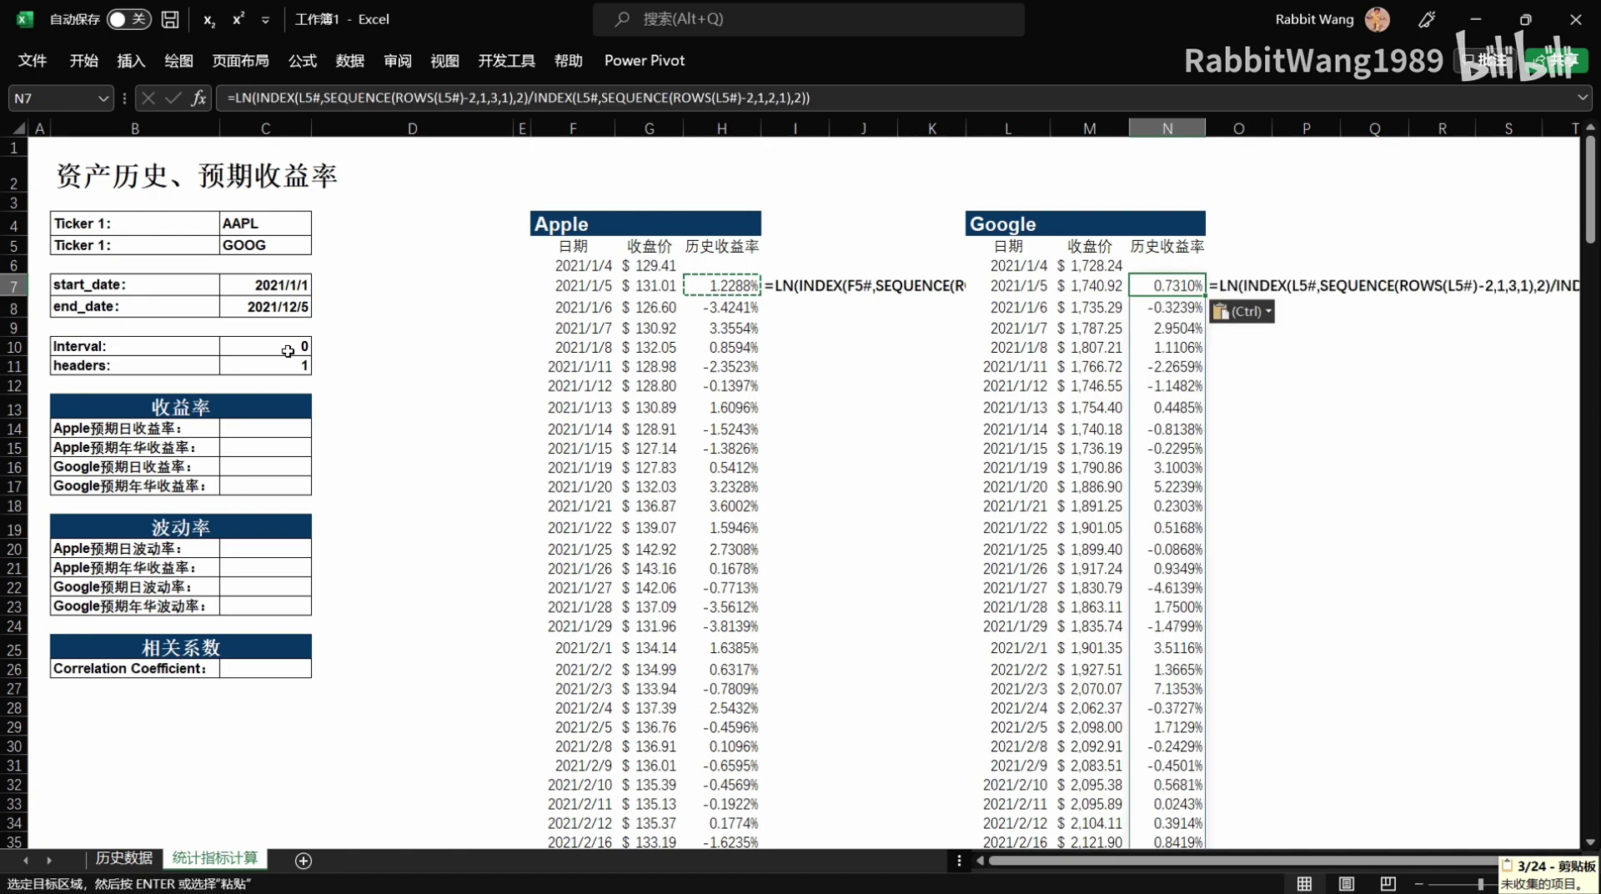
scroll(433, 418, down, 7)
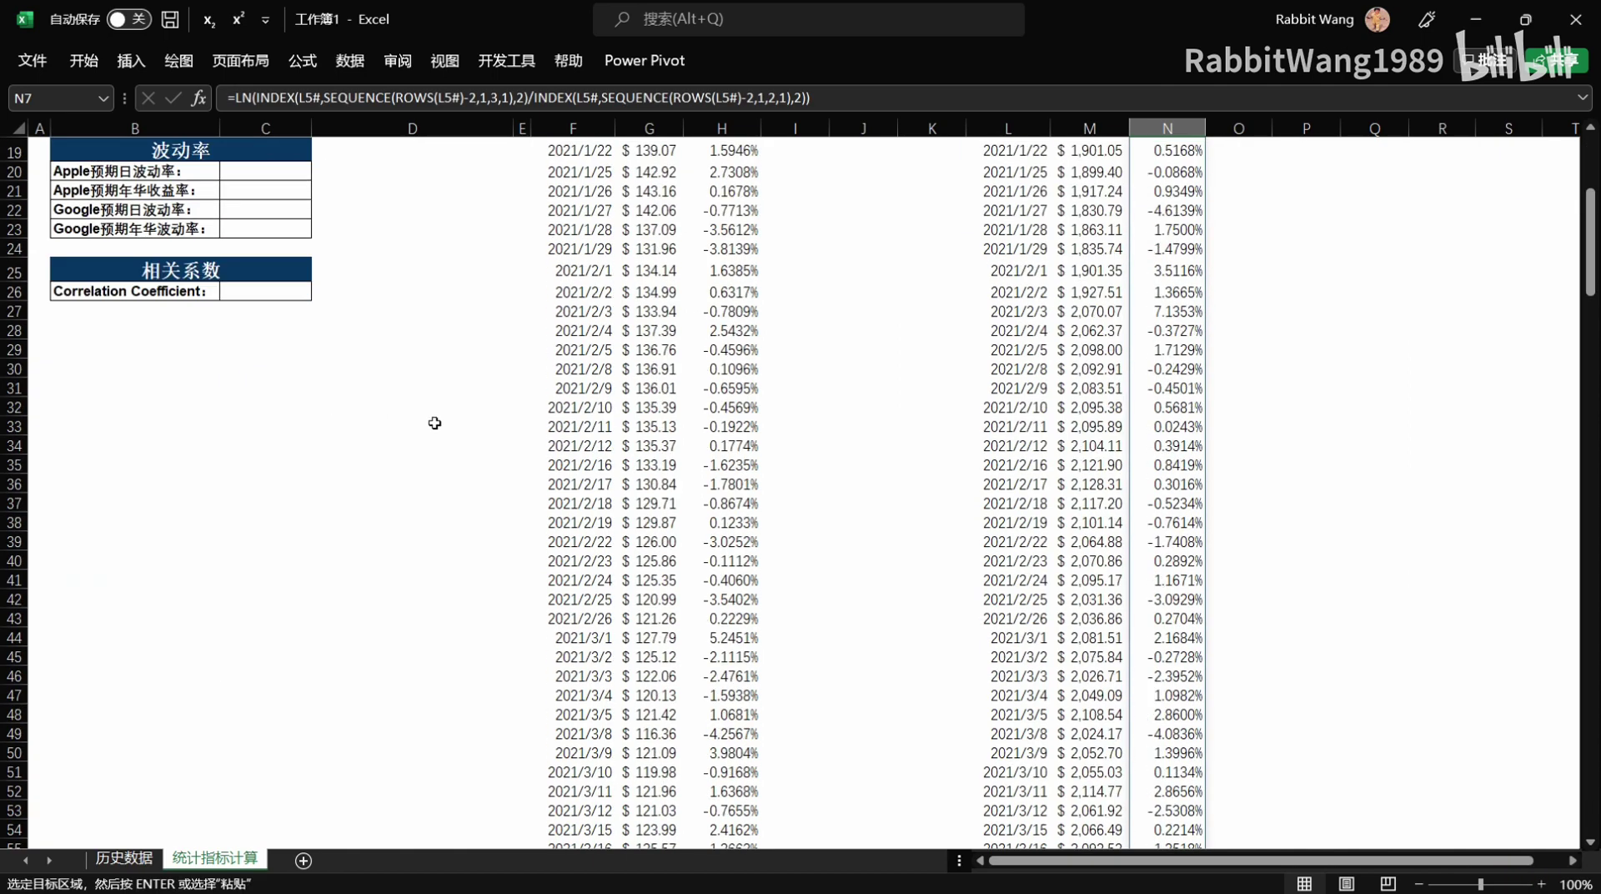
scroll(1134, 512, down, 10)
scroll(1180, 561, up, 6)
scroll(1194, 699, up, 11)
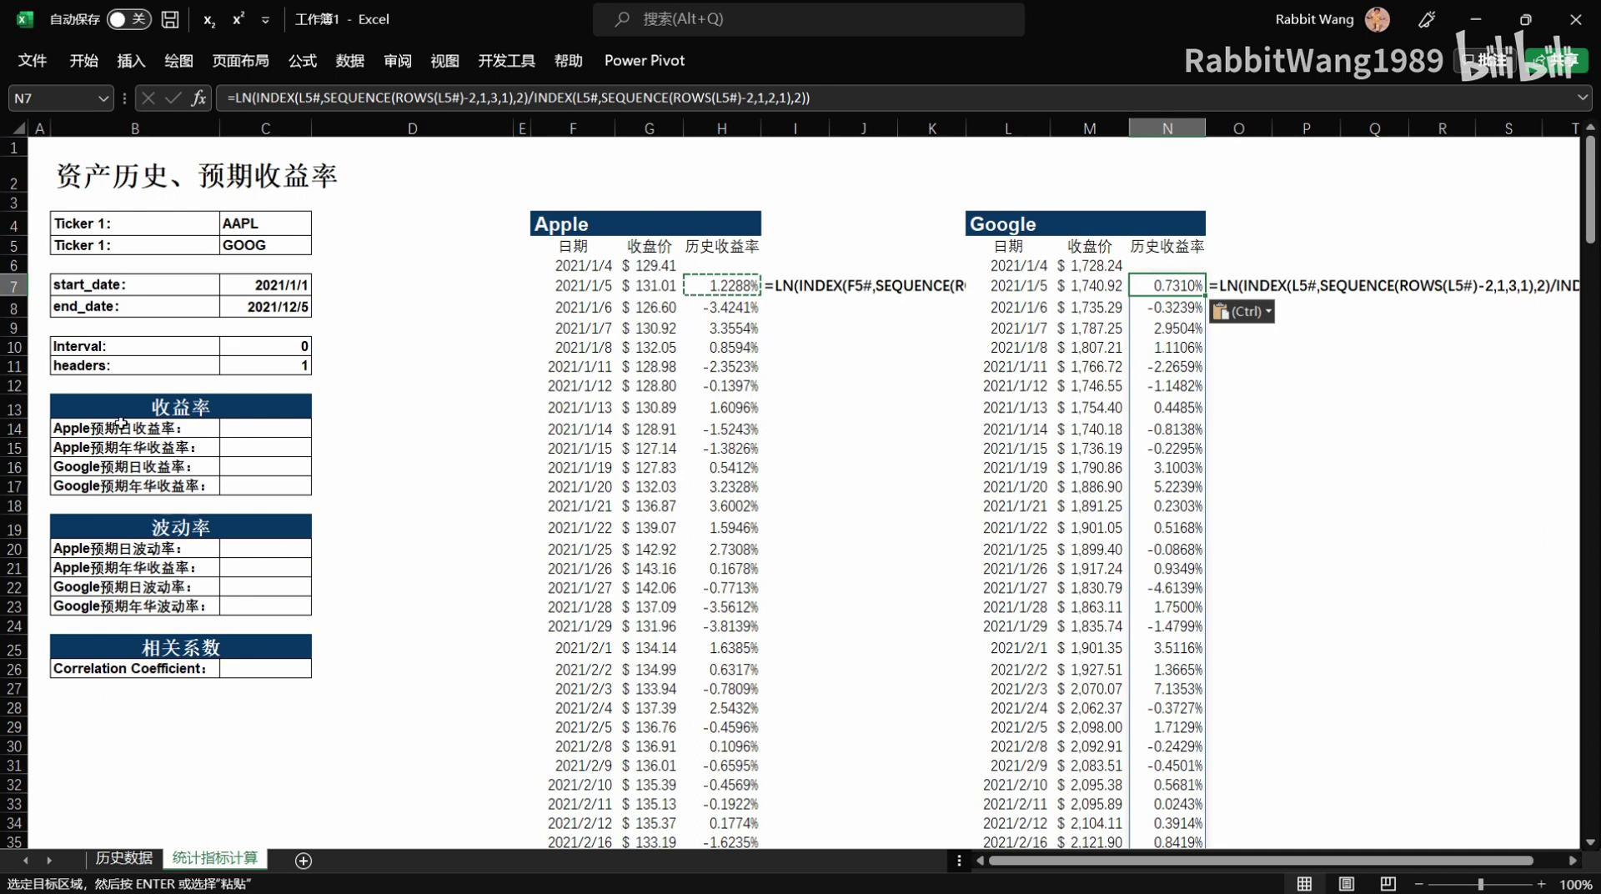
Enter =AVERAGE(H7#) in C14 for Apple's expected daily return, 0.0964%.
click(237, 428)
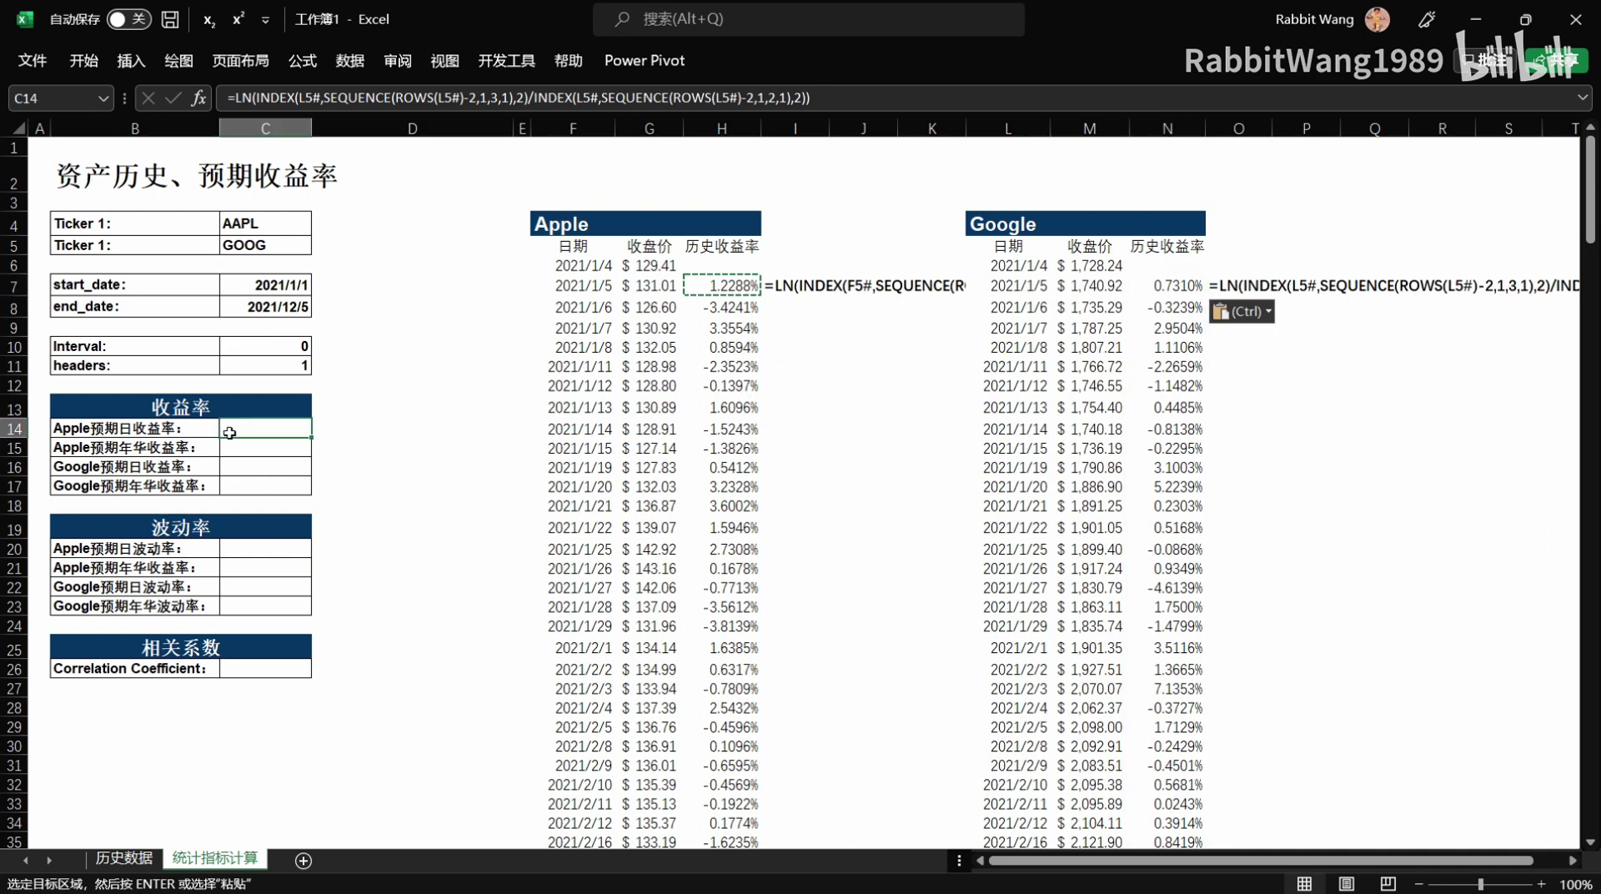
text(=aver)
key(Tab)
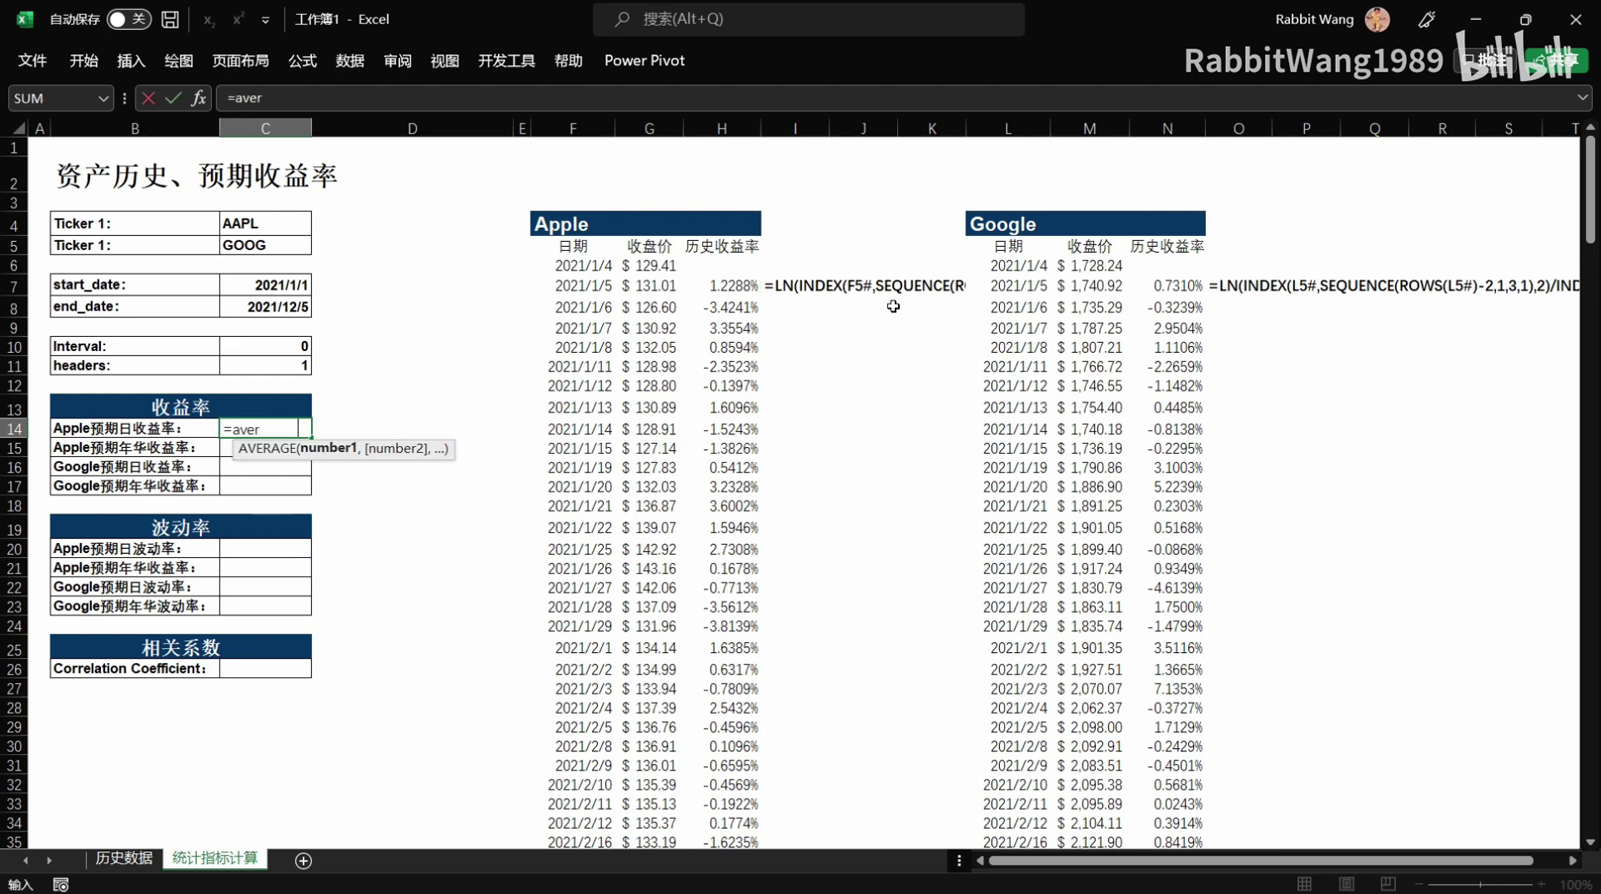
key(Right)
key(Right)
key(Right)
key(Right)
key(Right)
key(Up)
key(Up)
key(Up)
key(Up)
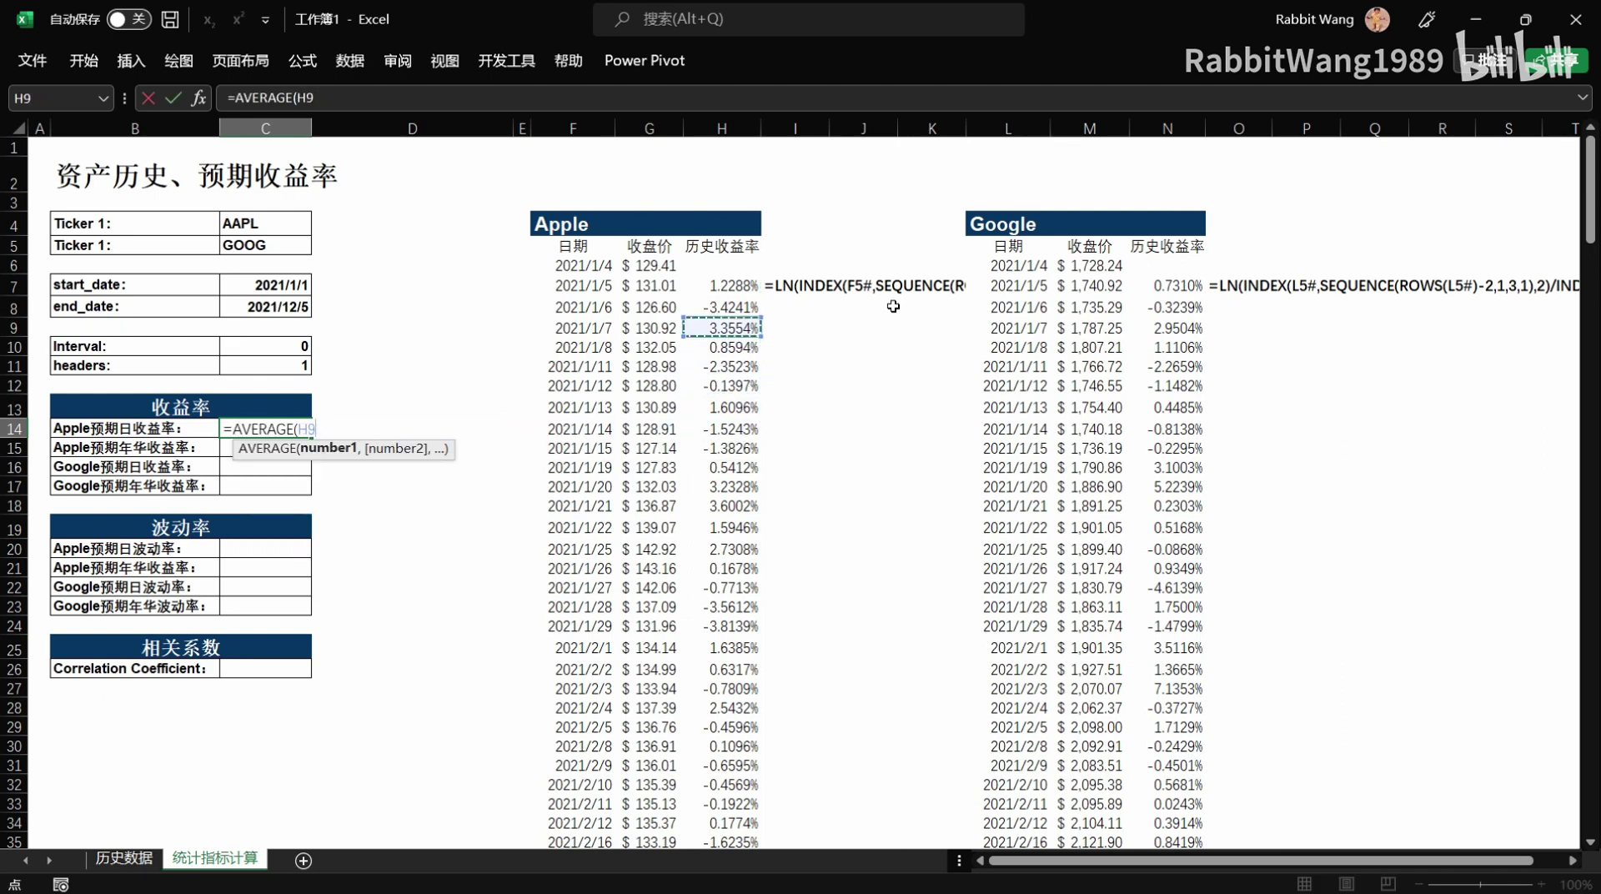
key(Up)
key(Up)
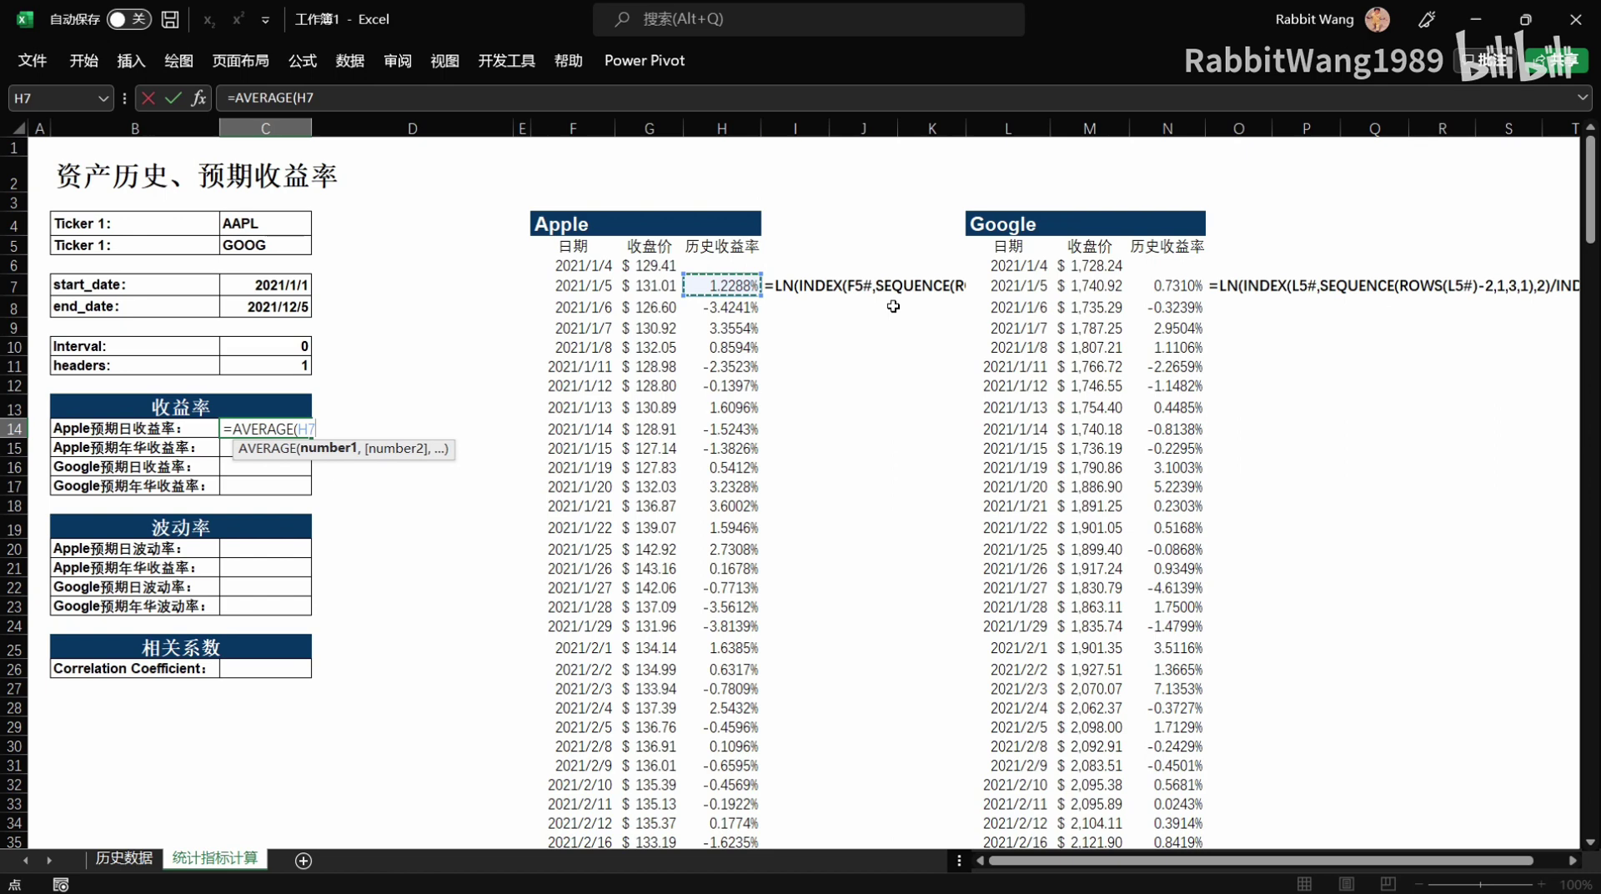
text(#)
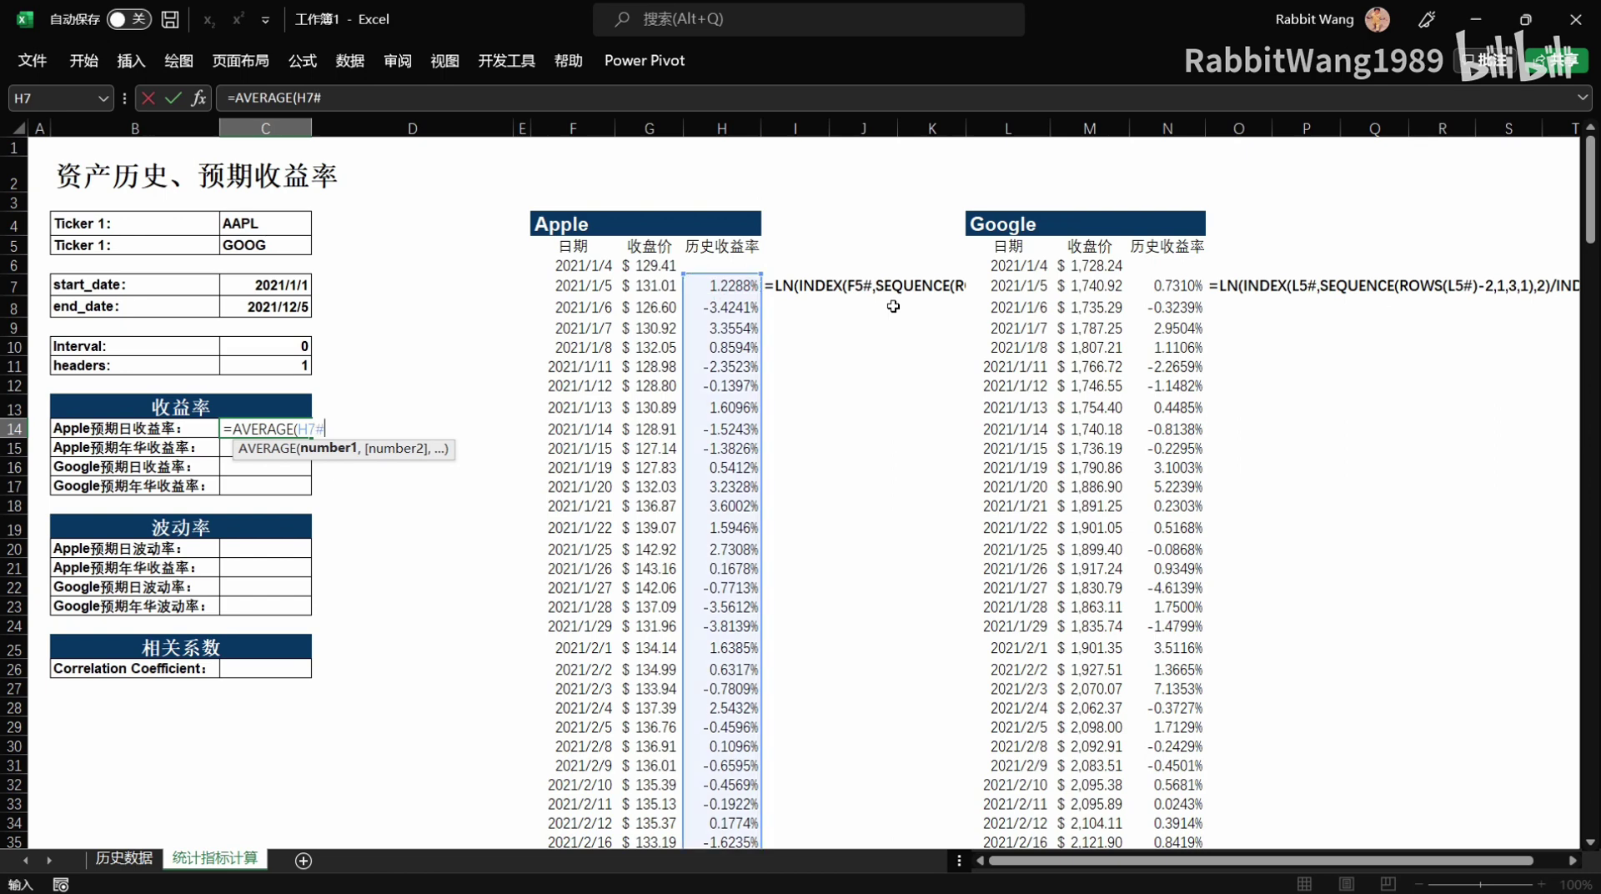
text())
key(Return)
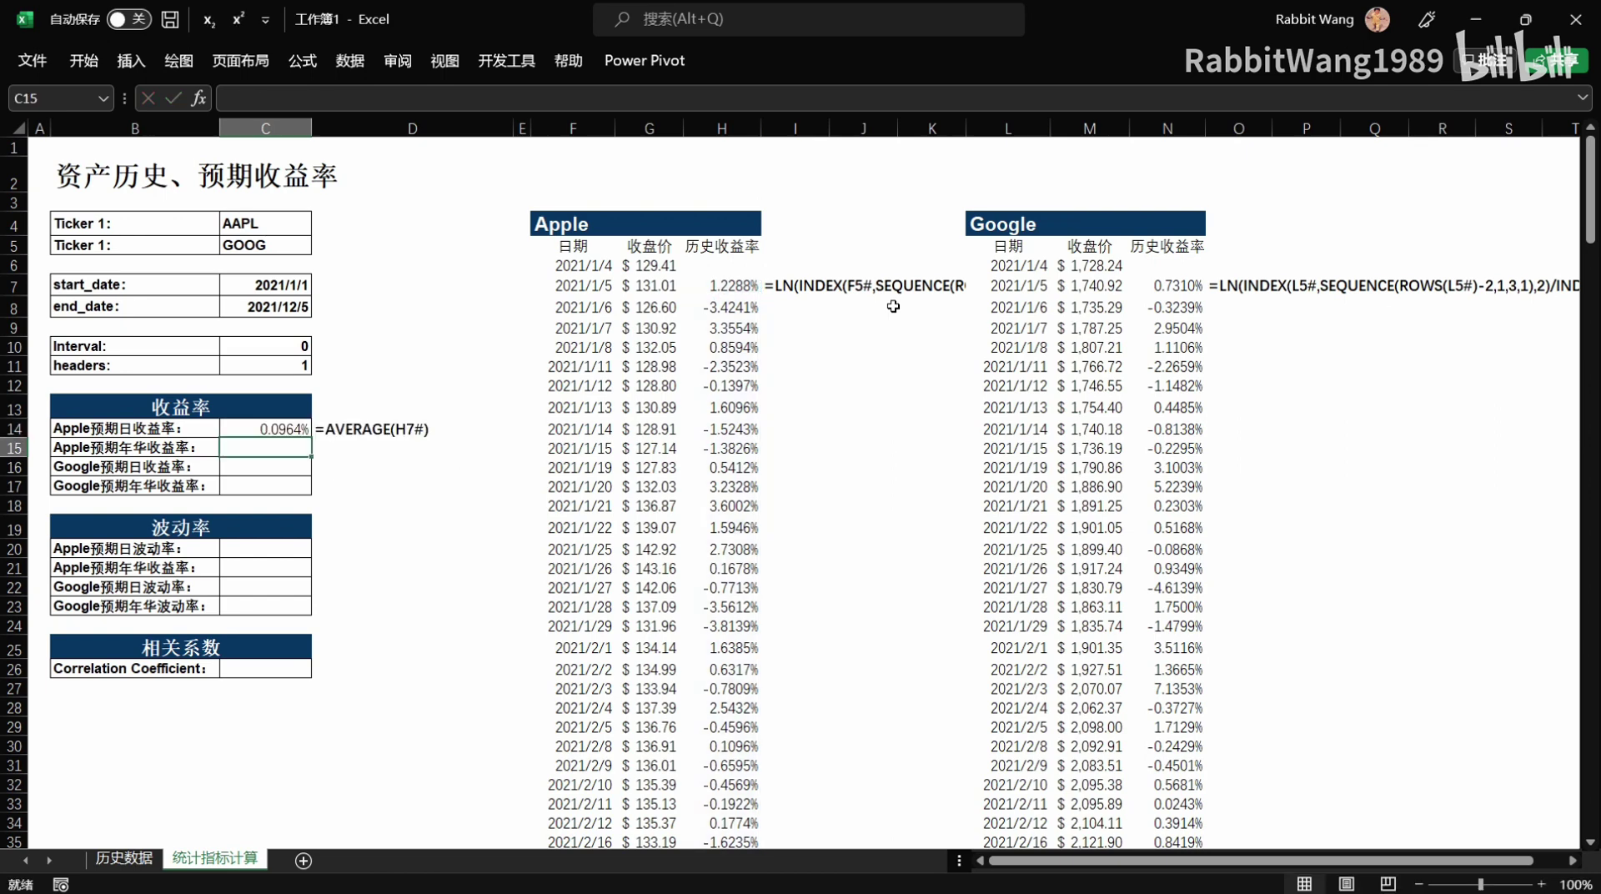
key(Up)
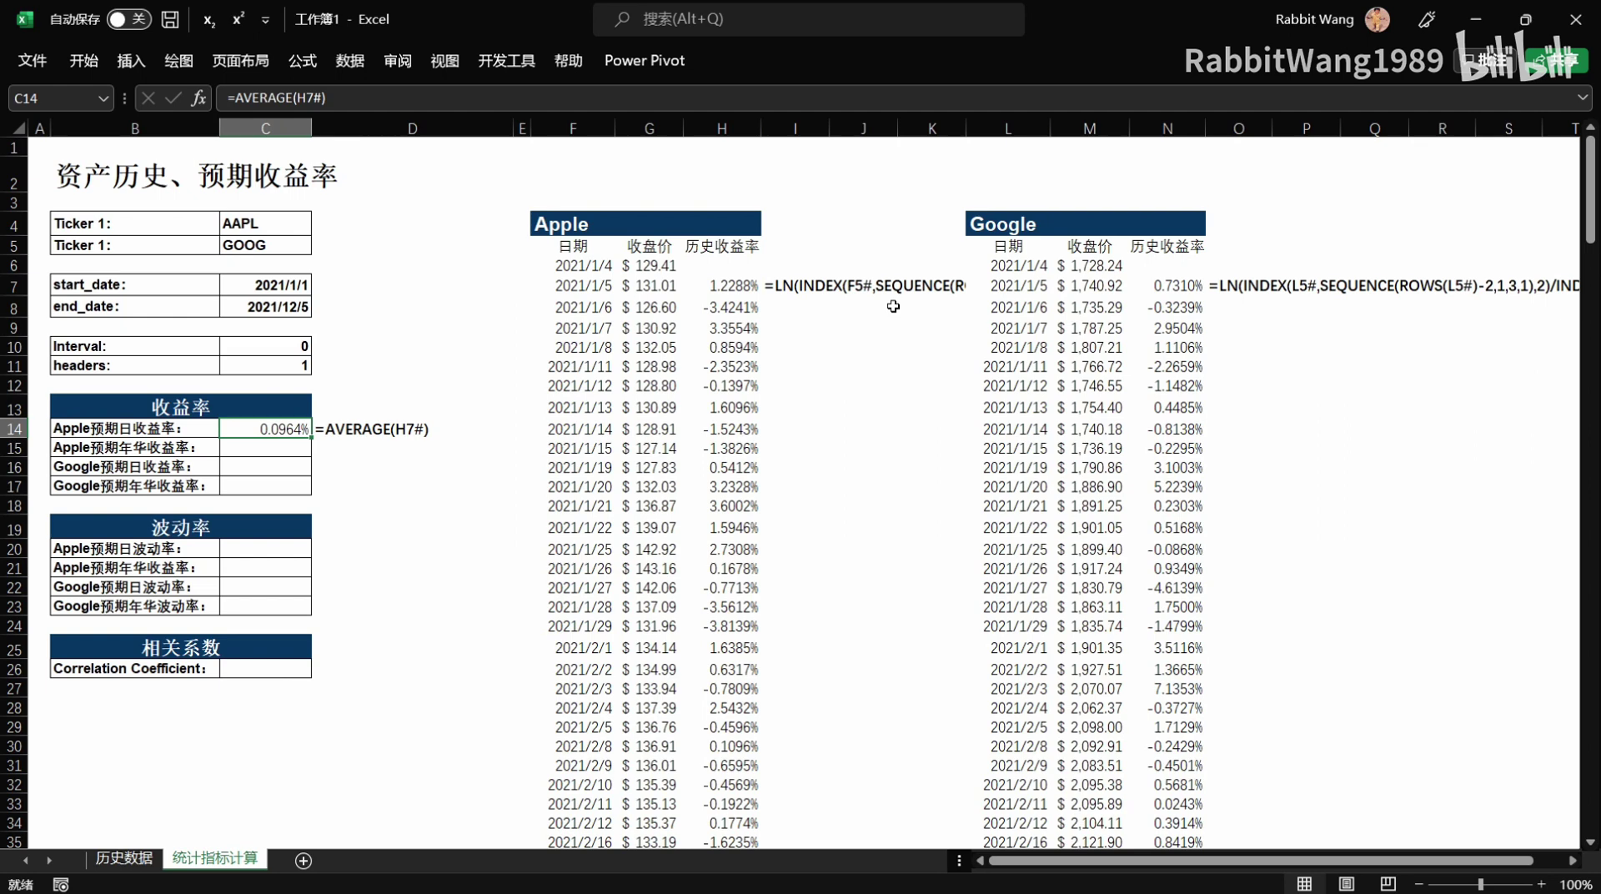
Enter =AVERAGE(N7#) for Google's expected daily return, 0.2157%.
key(Down)
key(Down)
text(=)
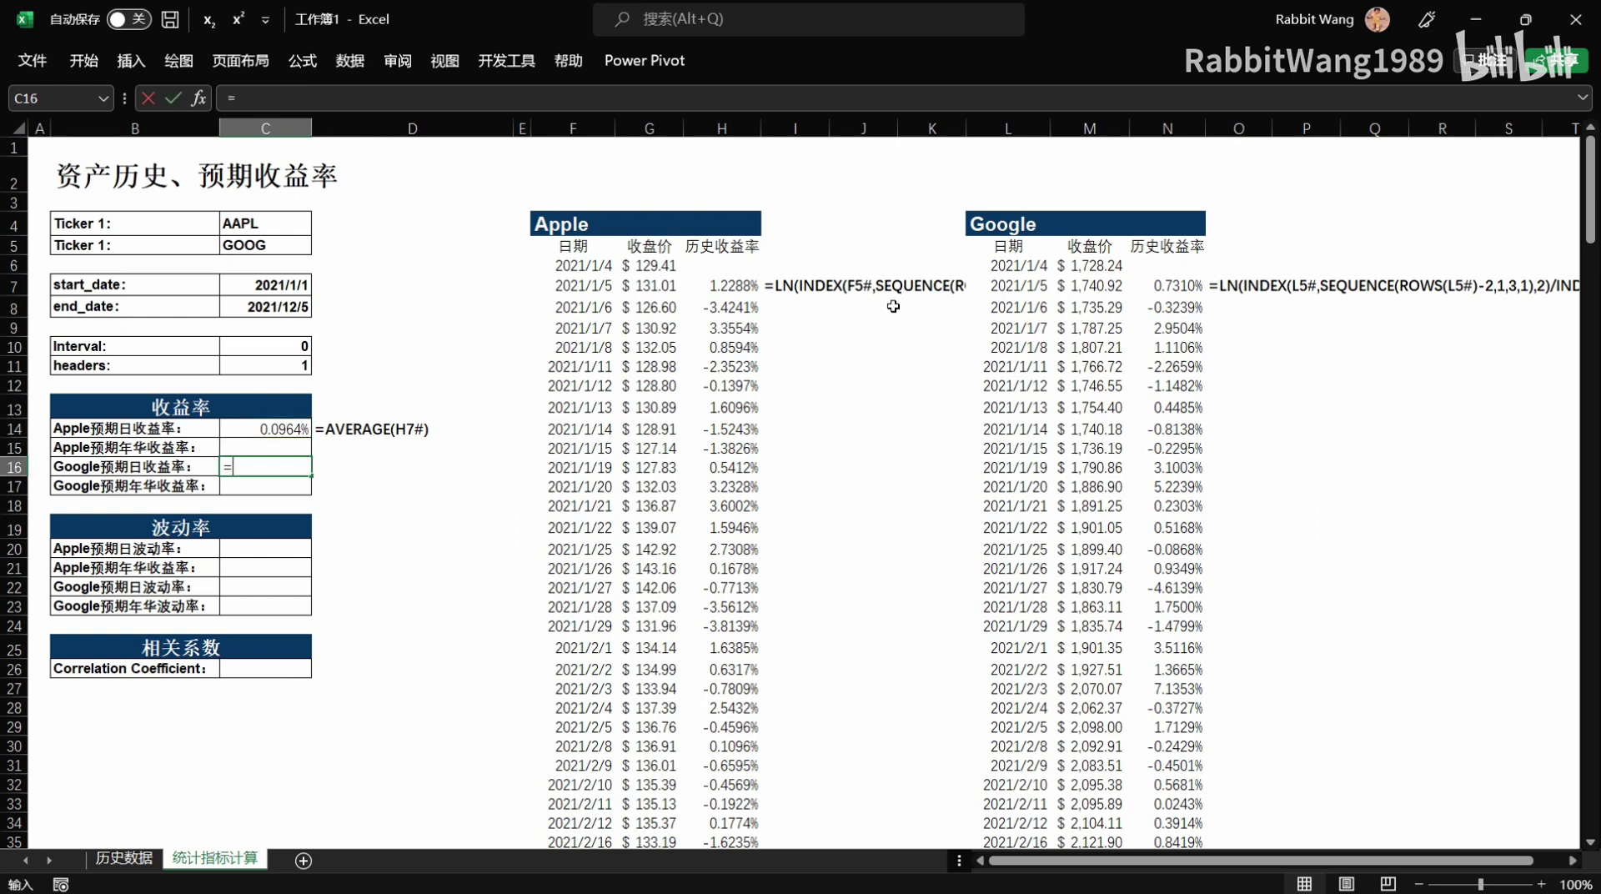
text(AVERAGE()
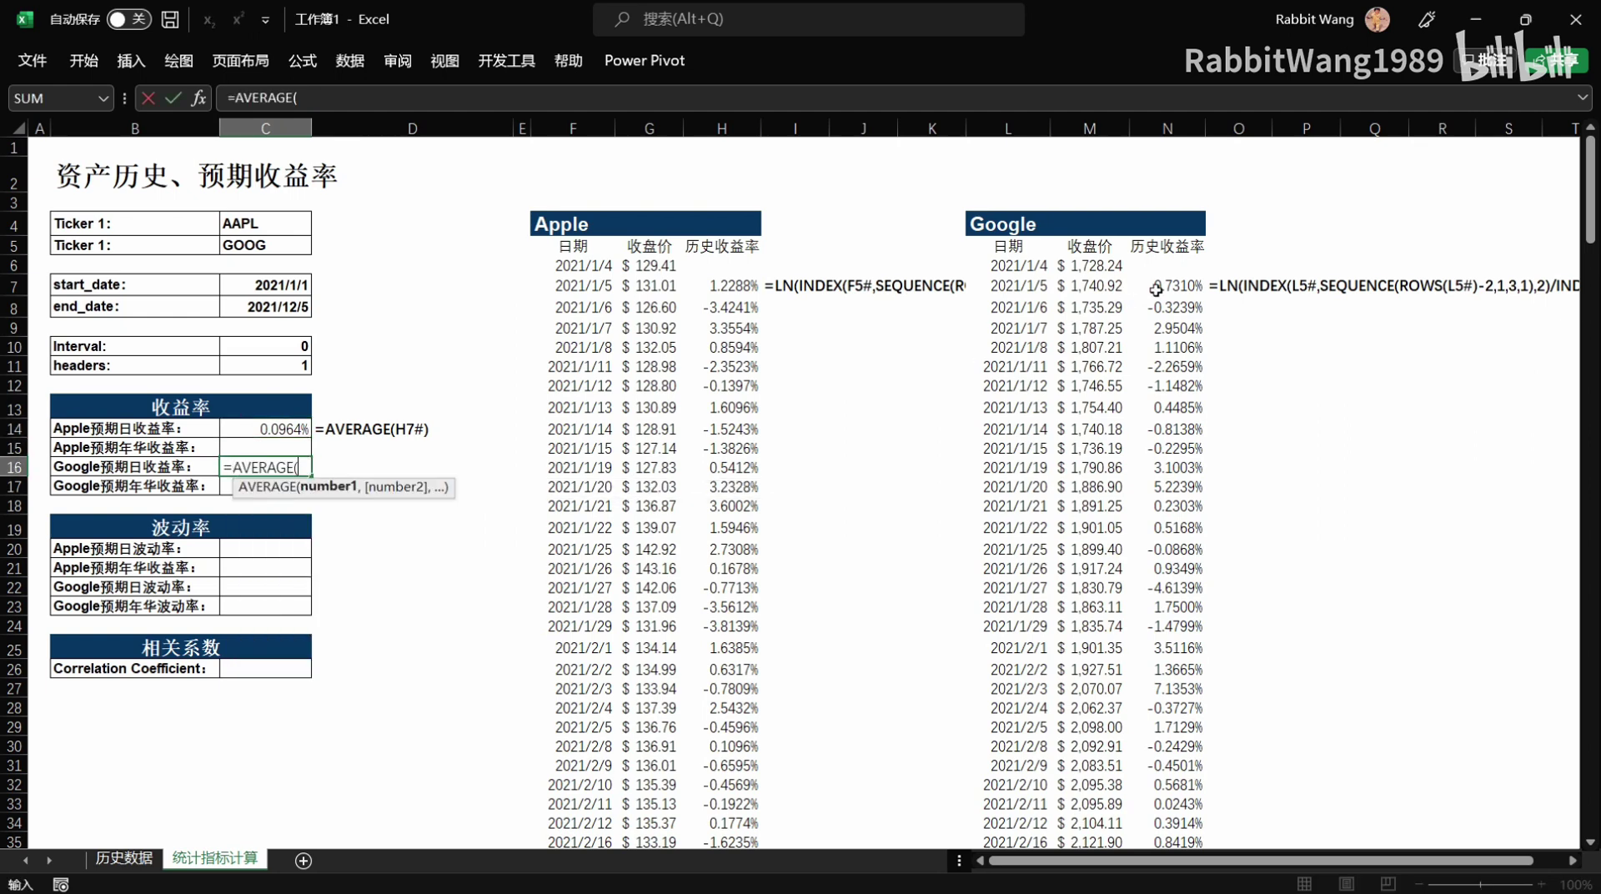
click(1156, 289)
text(#))
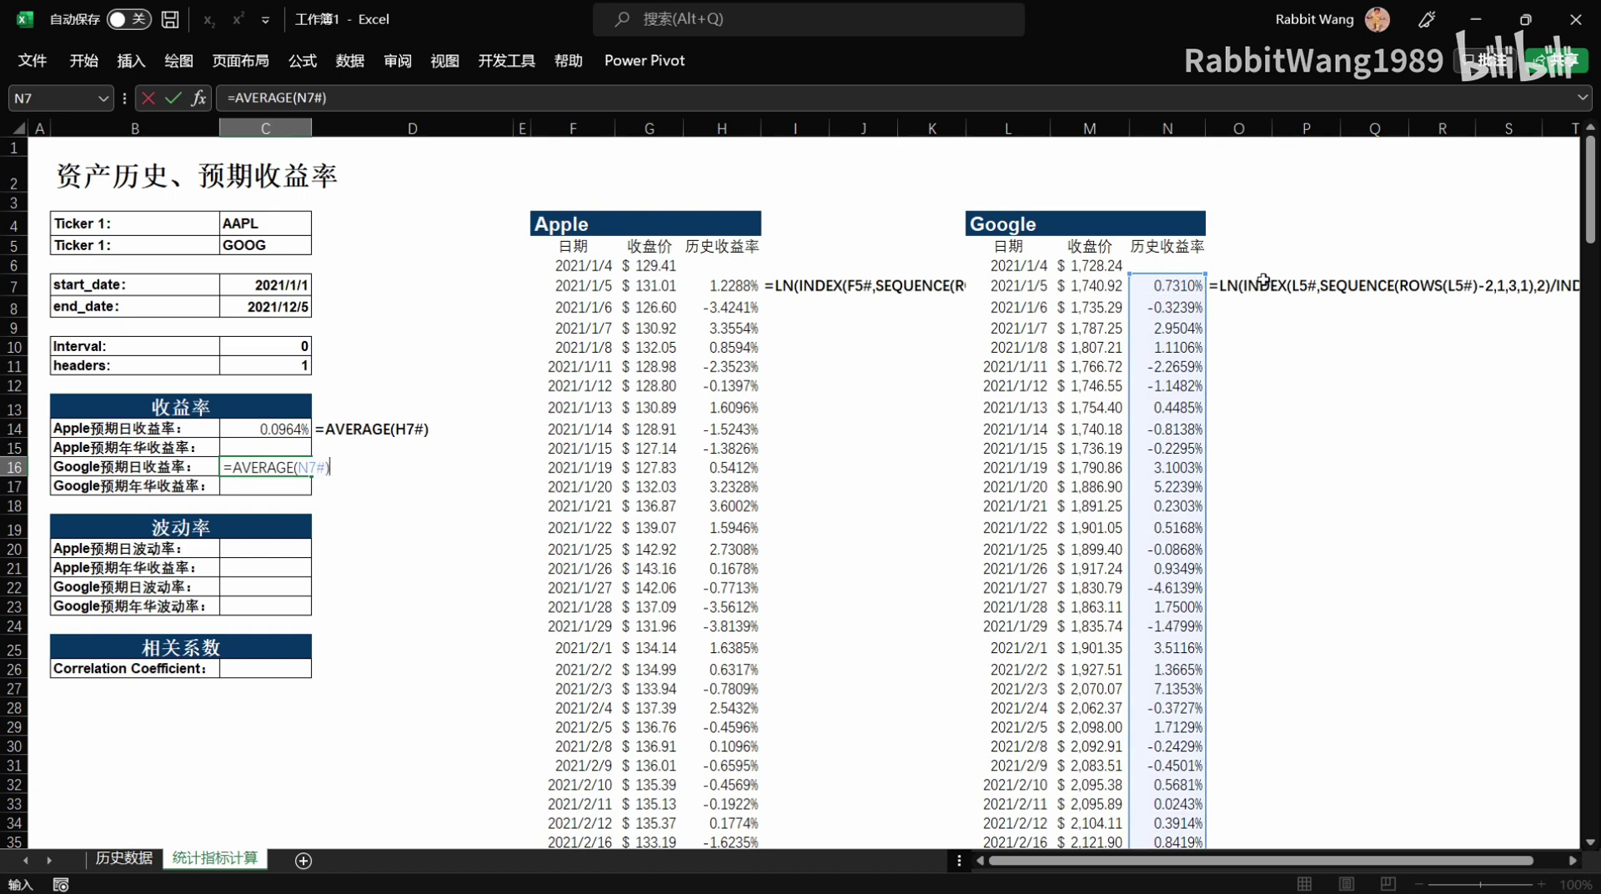
key(Return)
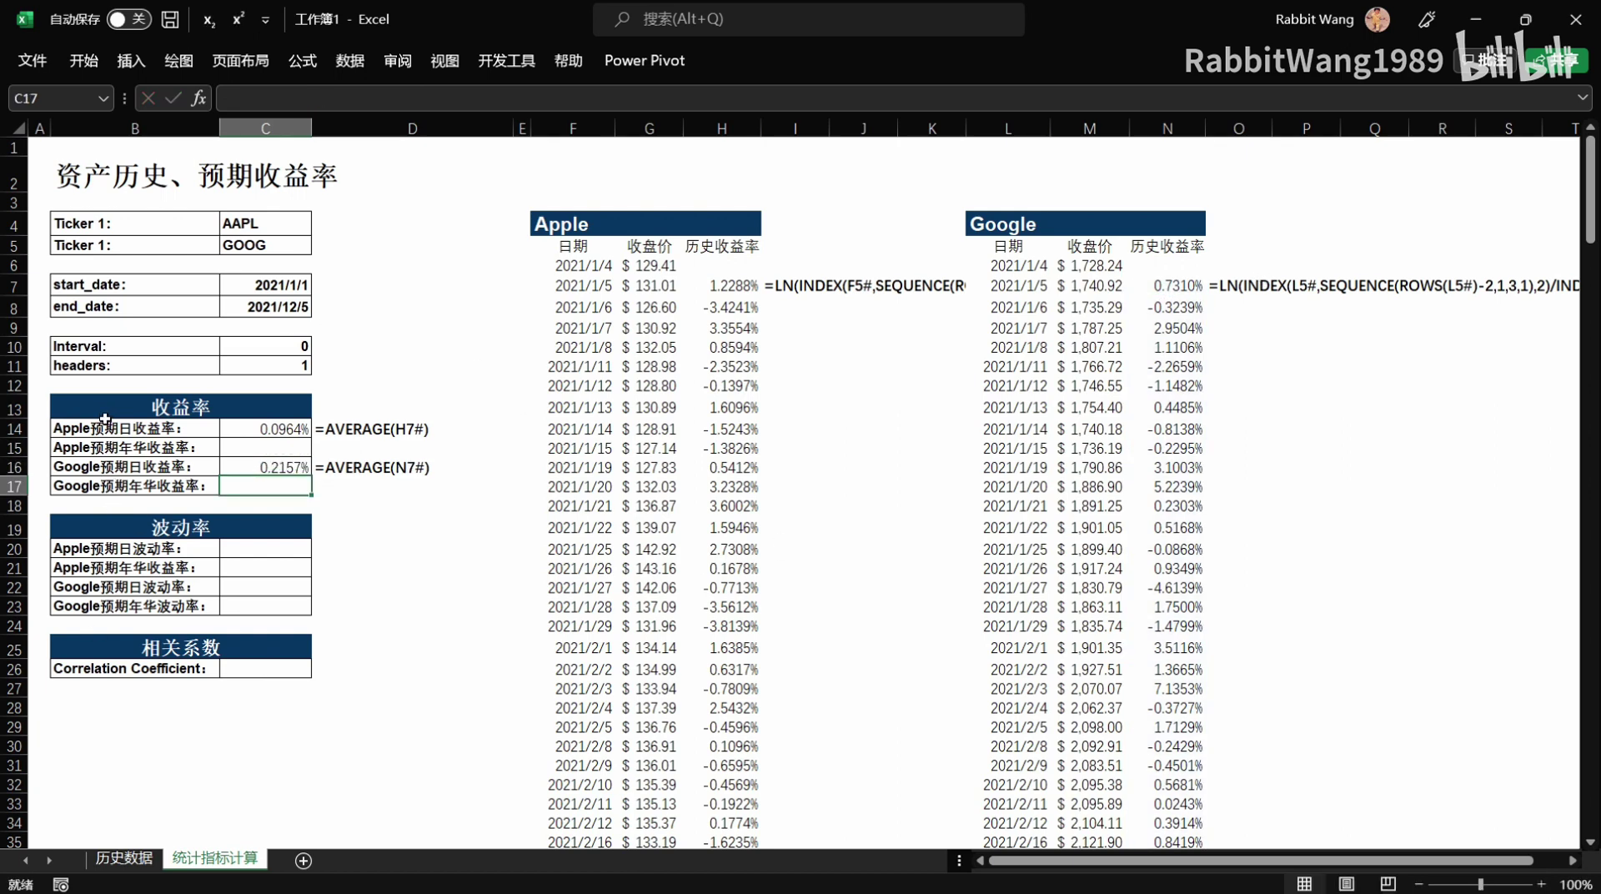
click(265, 447)
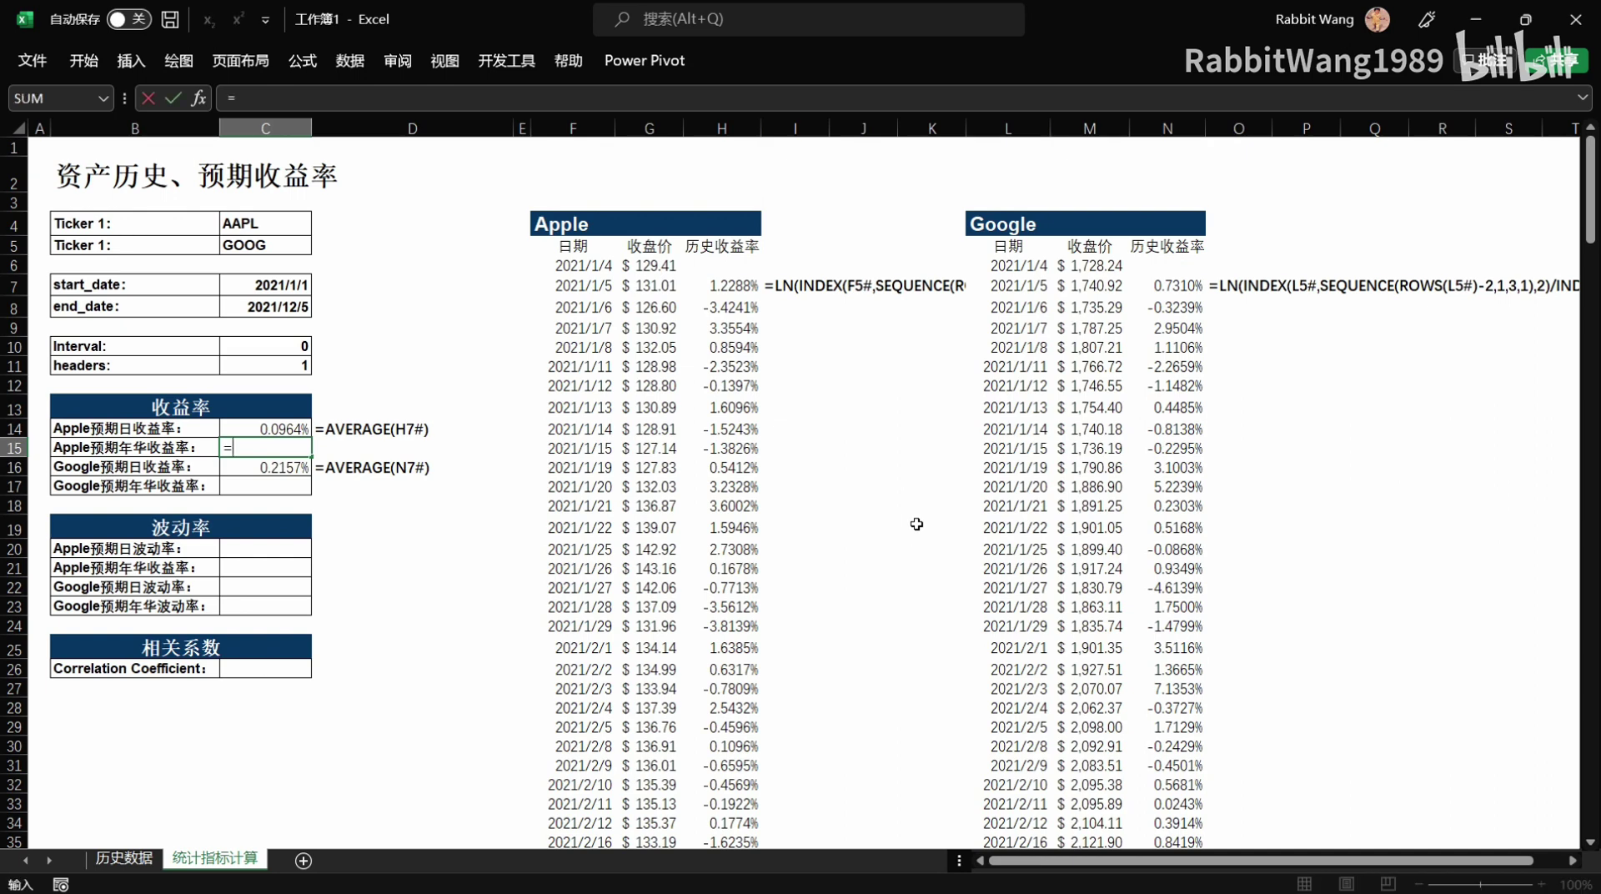
Enter =C14*250 in C15 and copy it to C17, giving 24.0973% and 53.9180%.
text(=C14*)
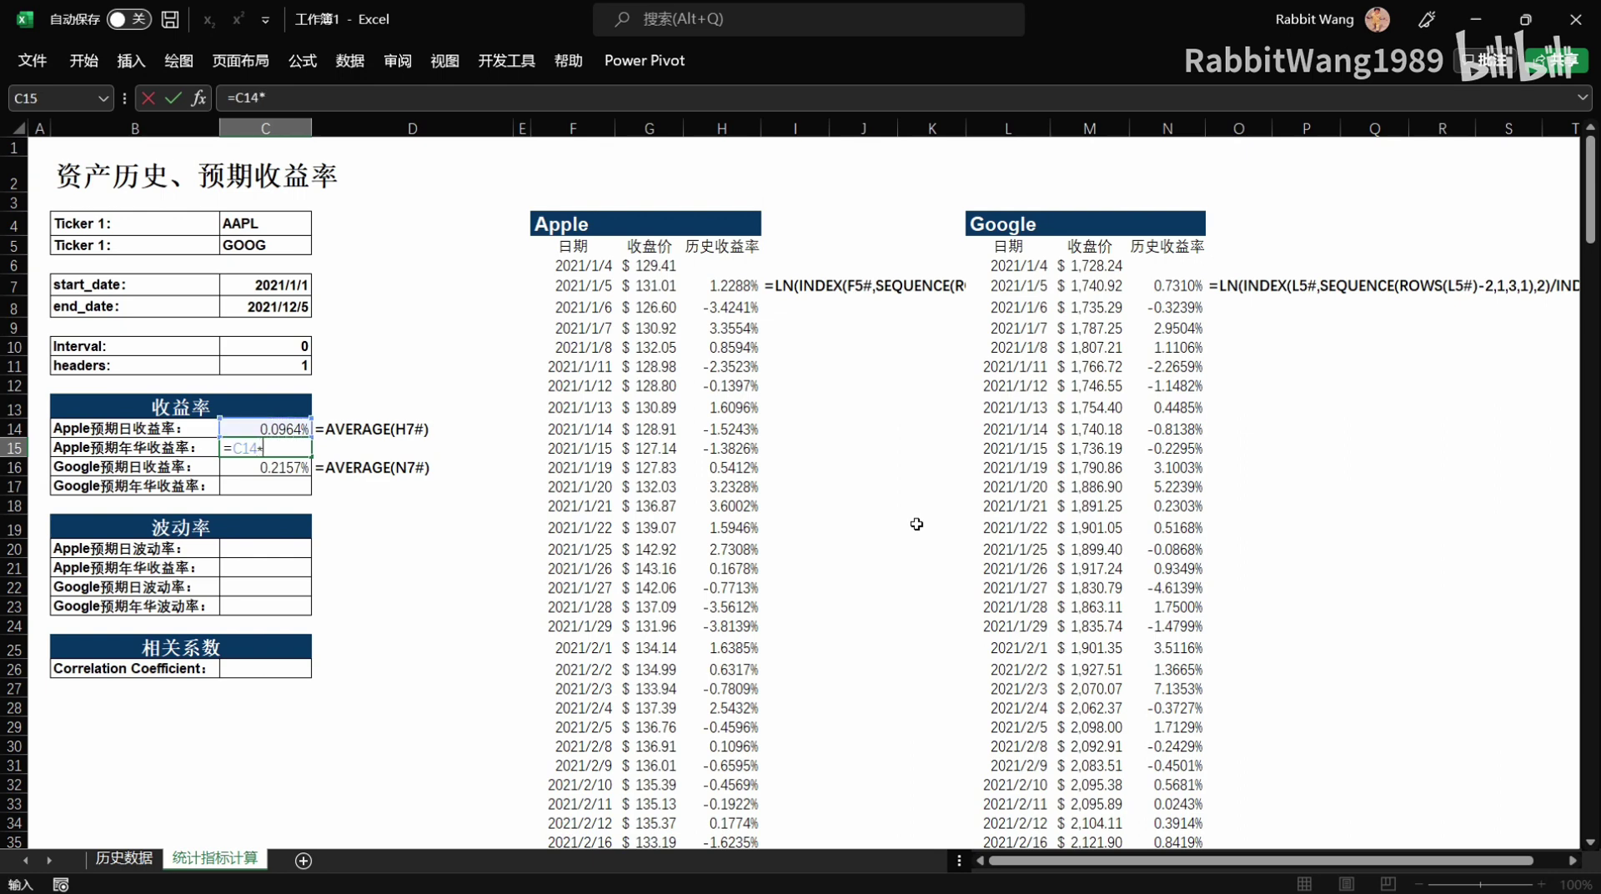
text(250)
key(ctrl+Return)
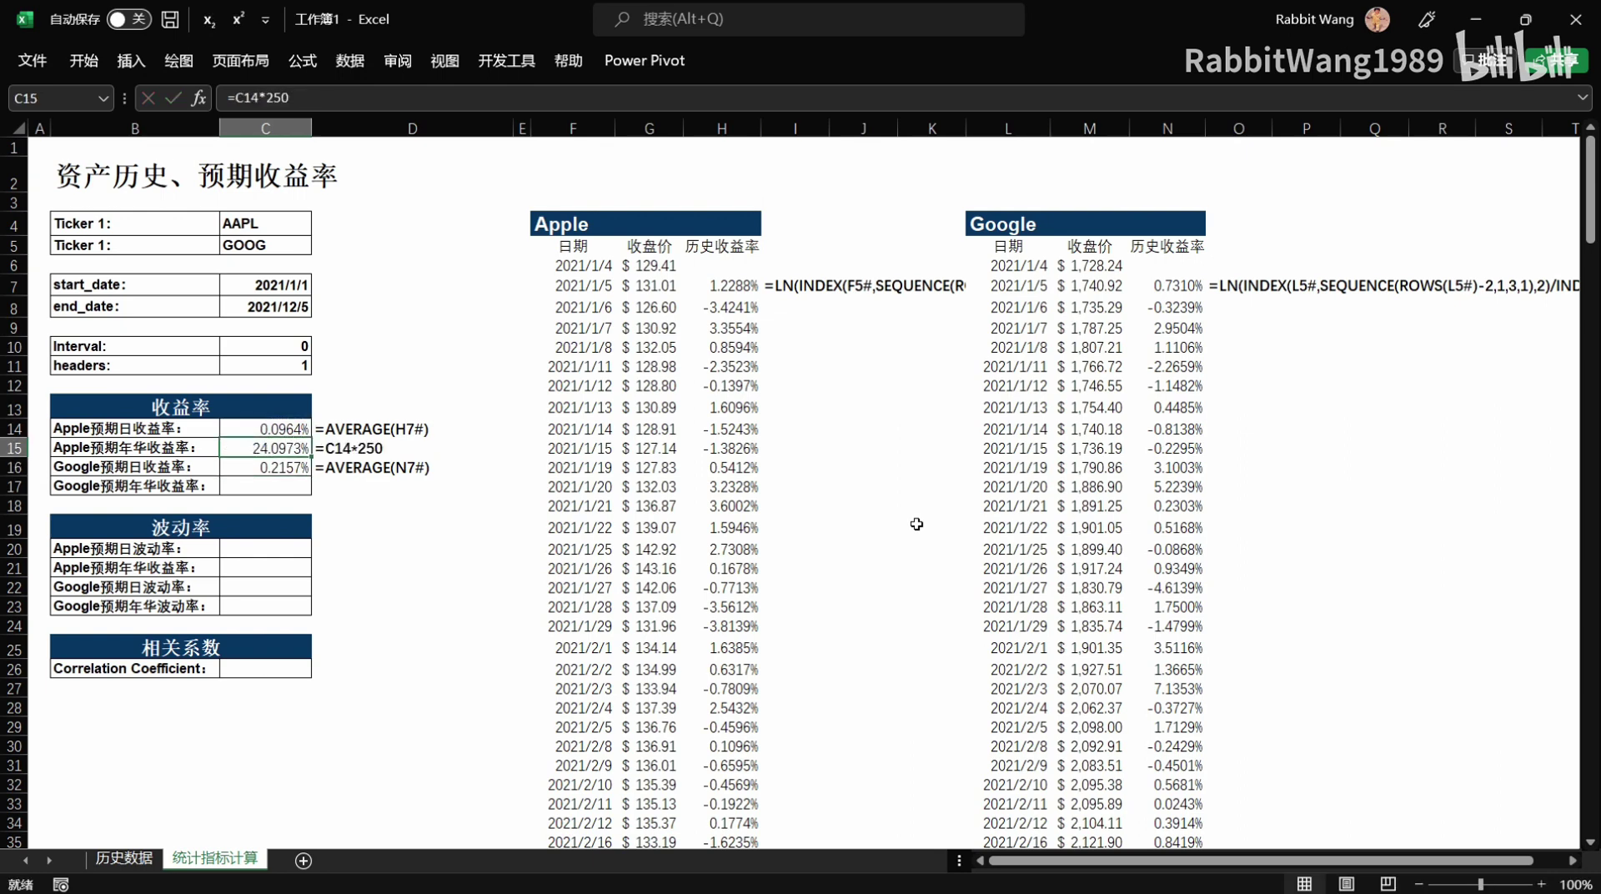
key(ctrl+c)
key(Down)
key(Down)
key(ctrl+v)
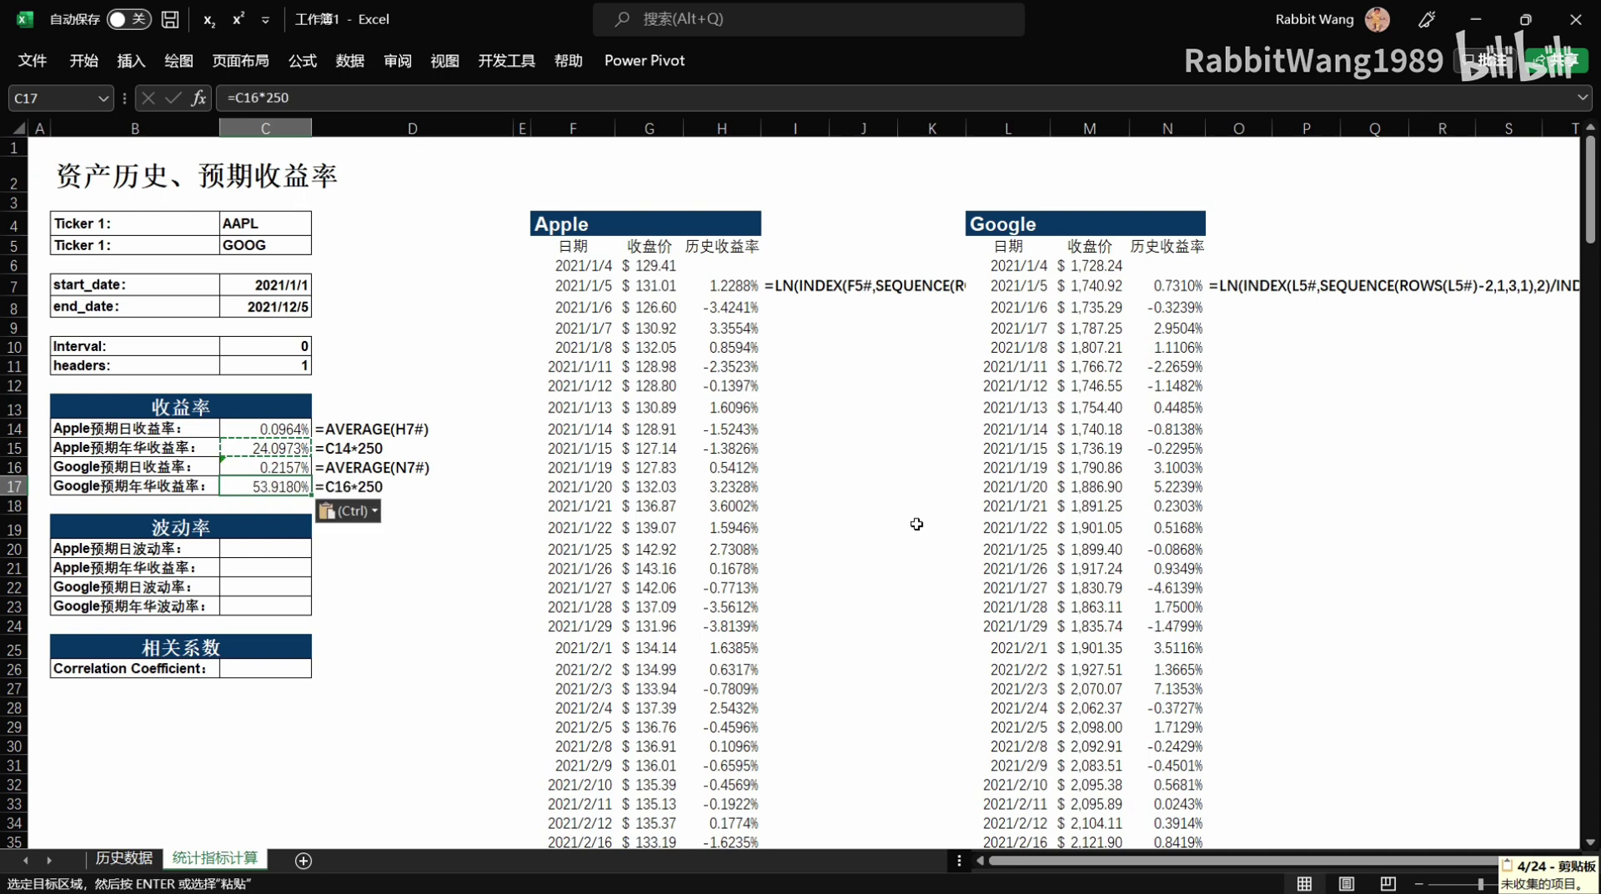
click(436, 621)
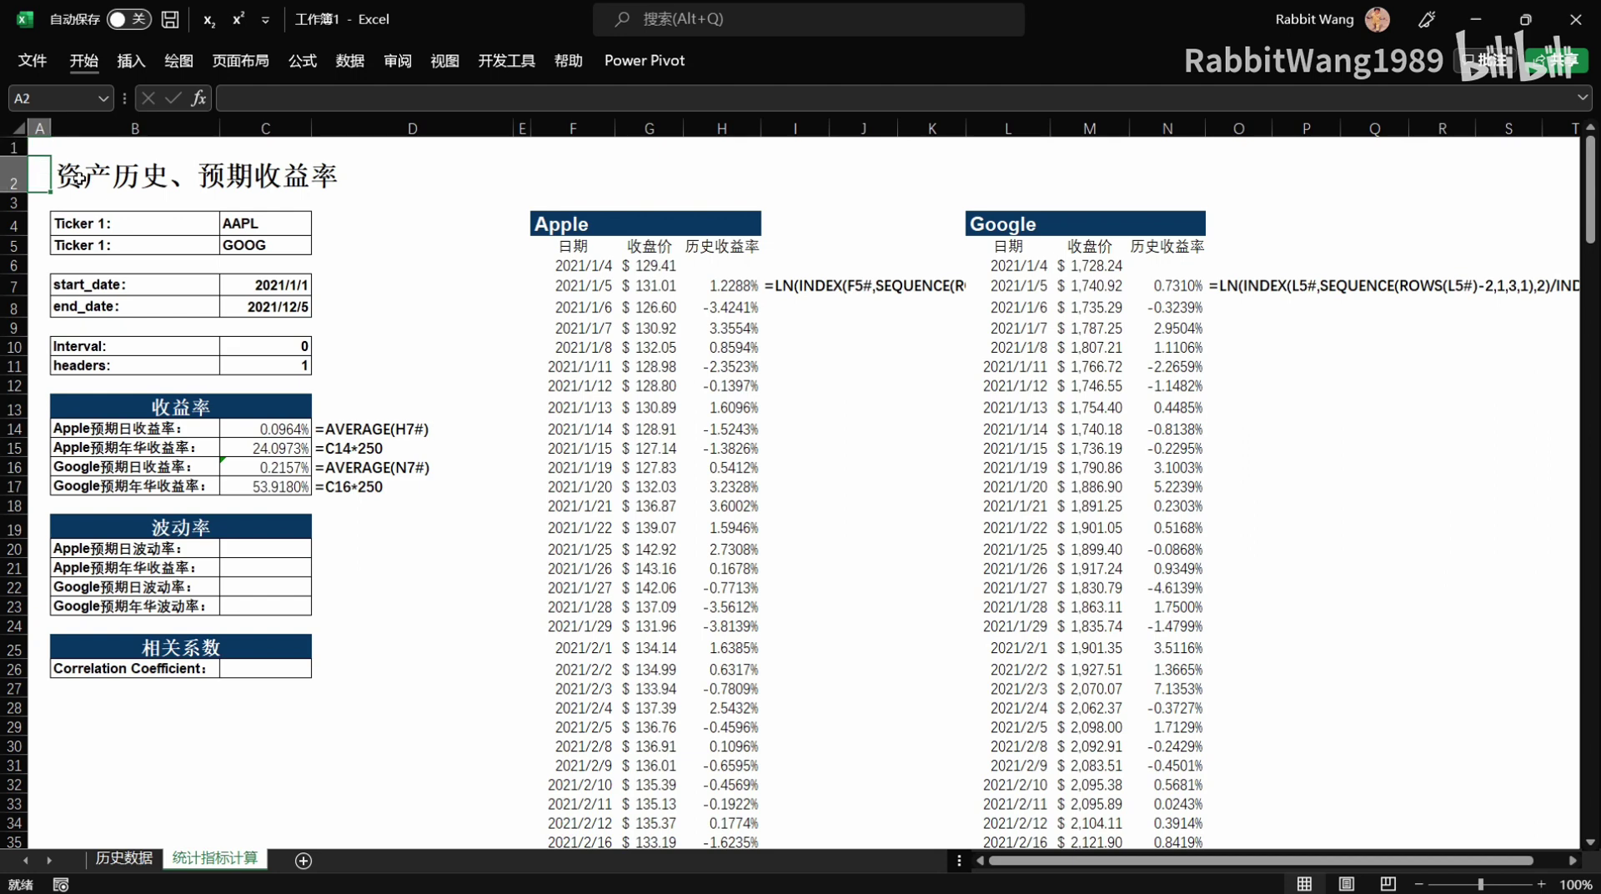
click(412, 548)
click(265, 548)
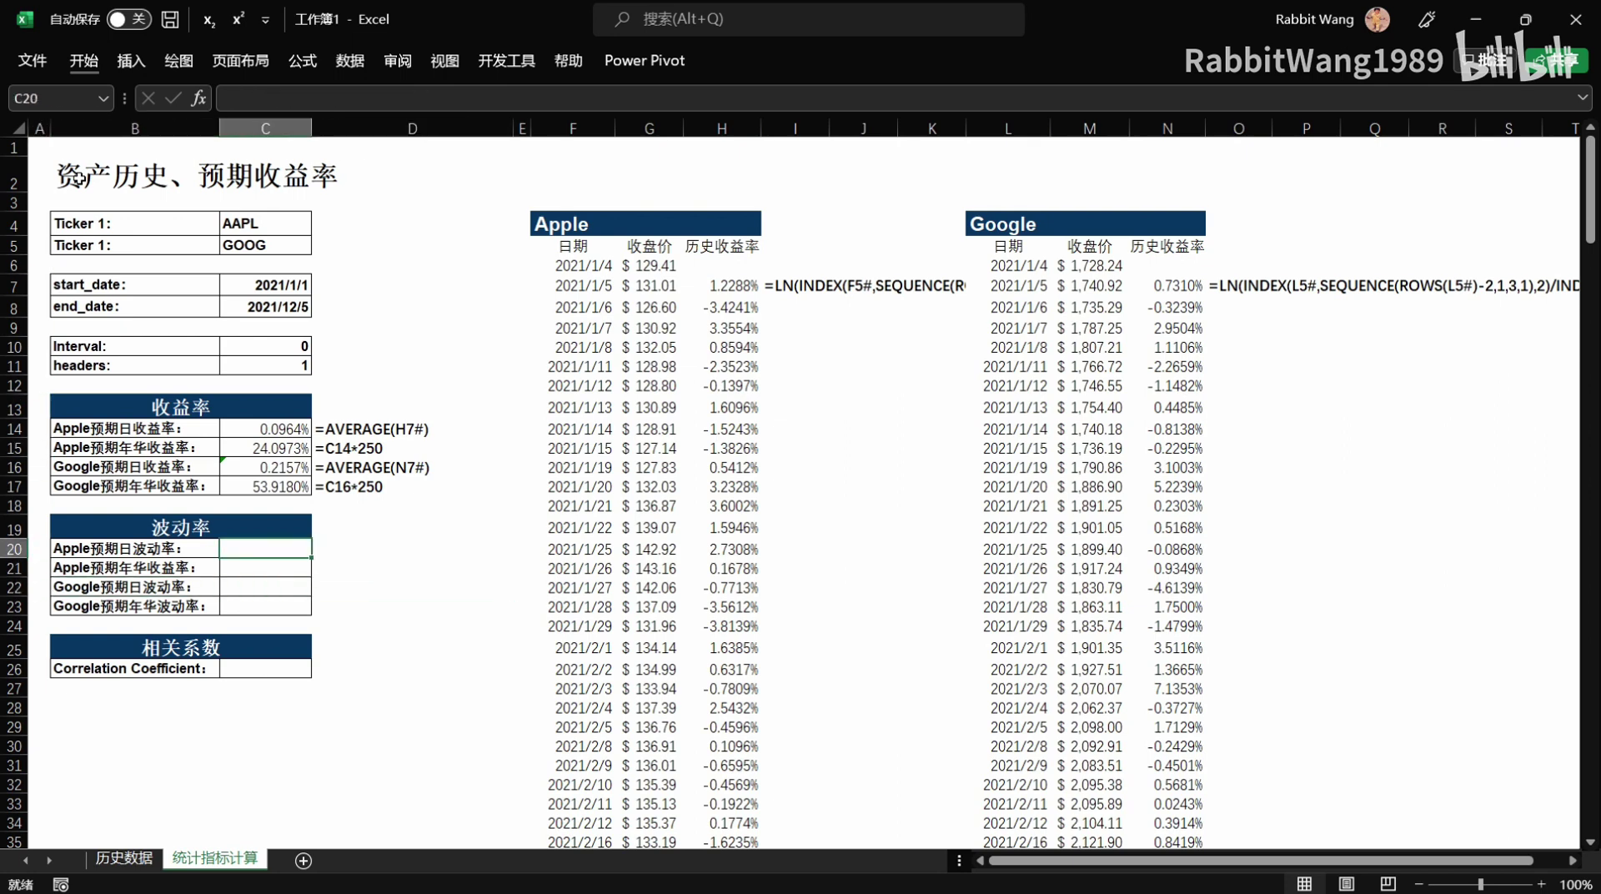
text(=var)
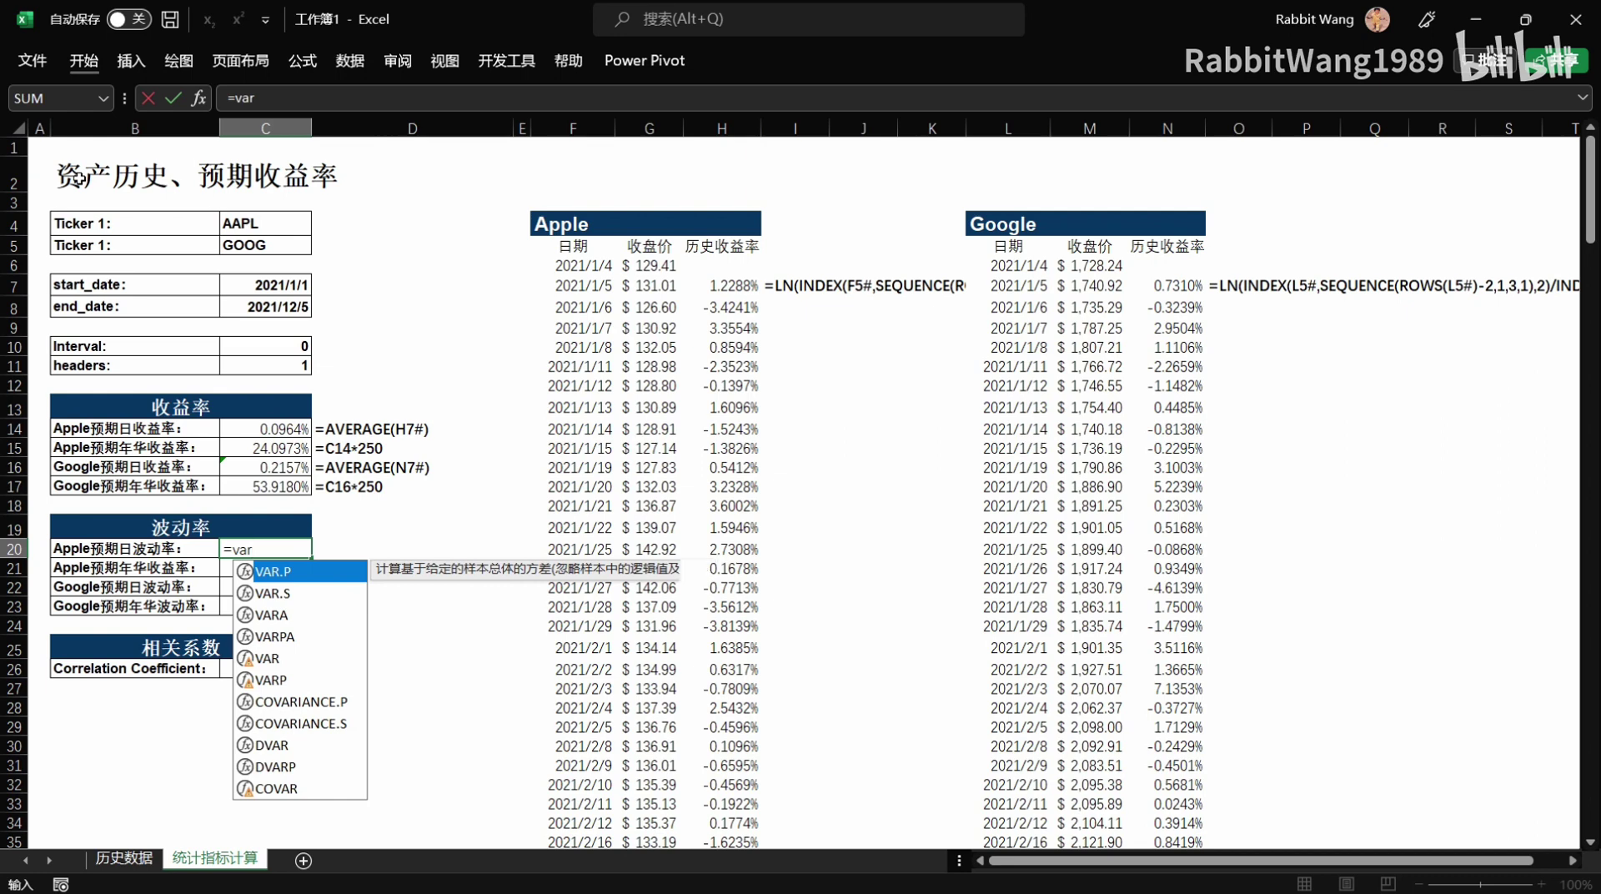
key(Down)
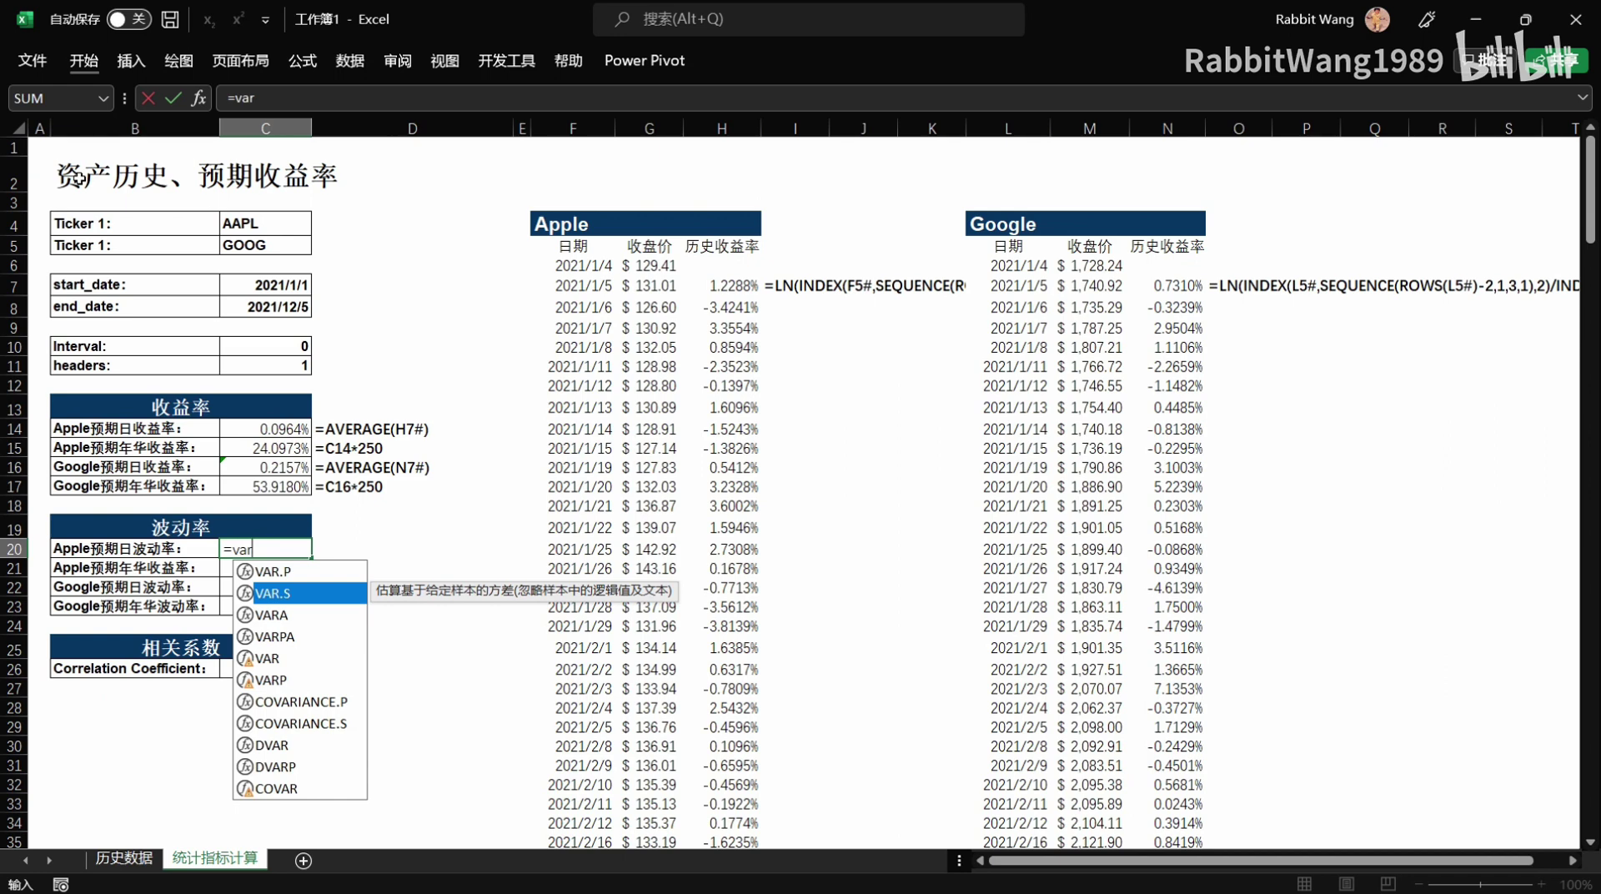
key(Tab)
key(ctrl+Right)
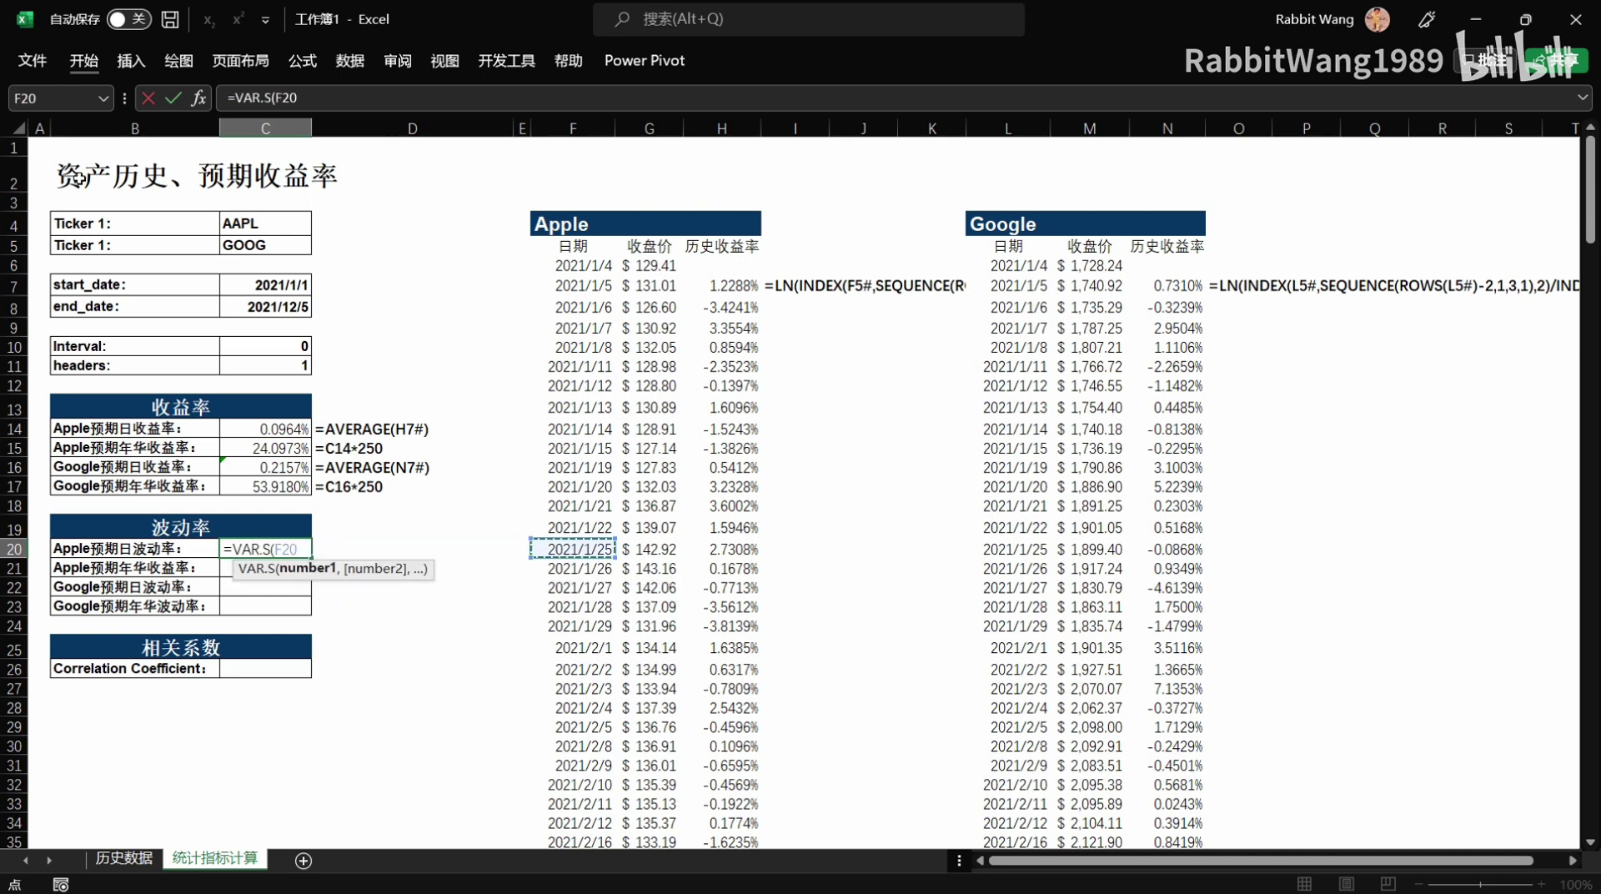
key(ctrl+Right)
key(ctrl+Up)
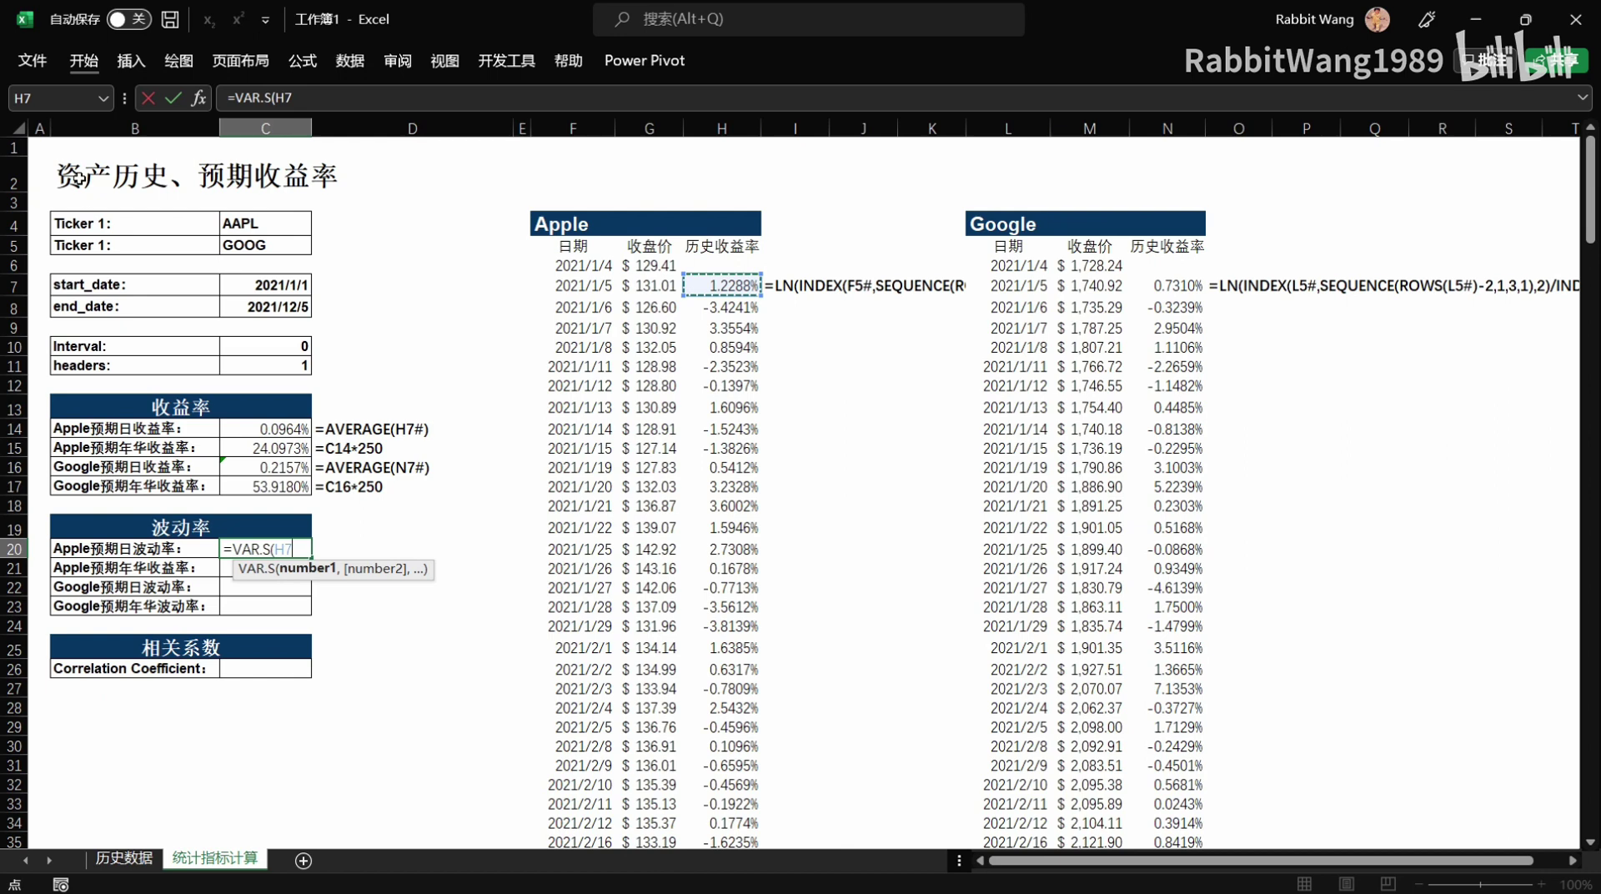
key(ctrl+shift+Down)
key(ctrl+Up)
key(Up)
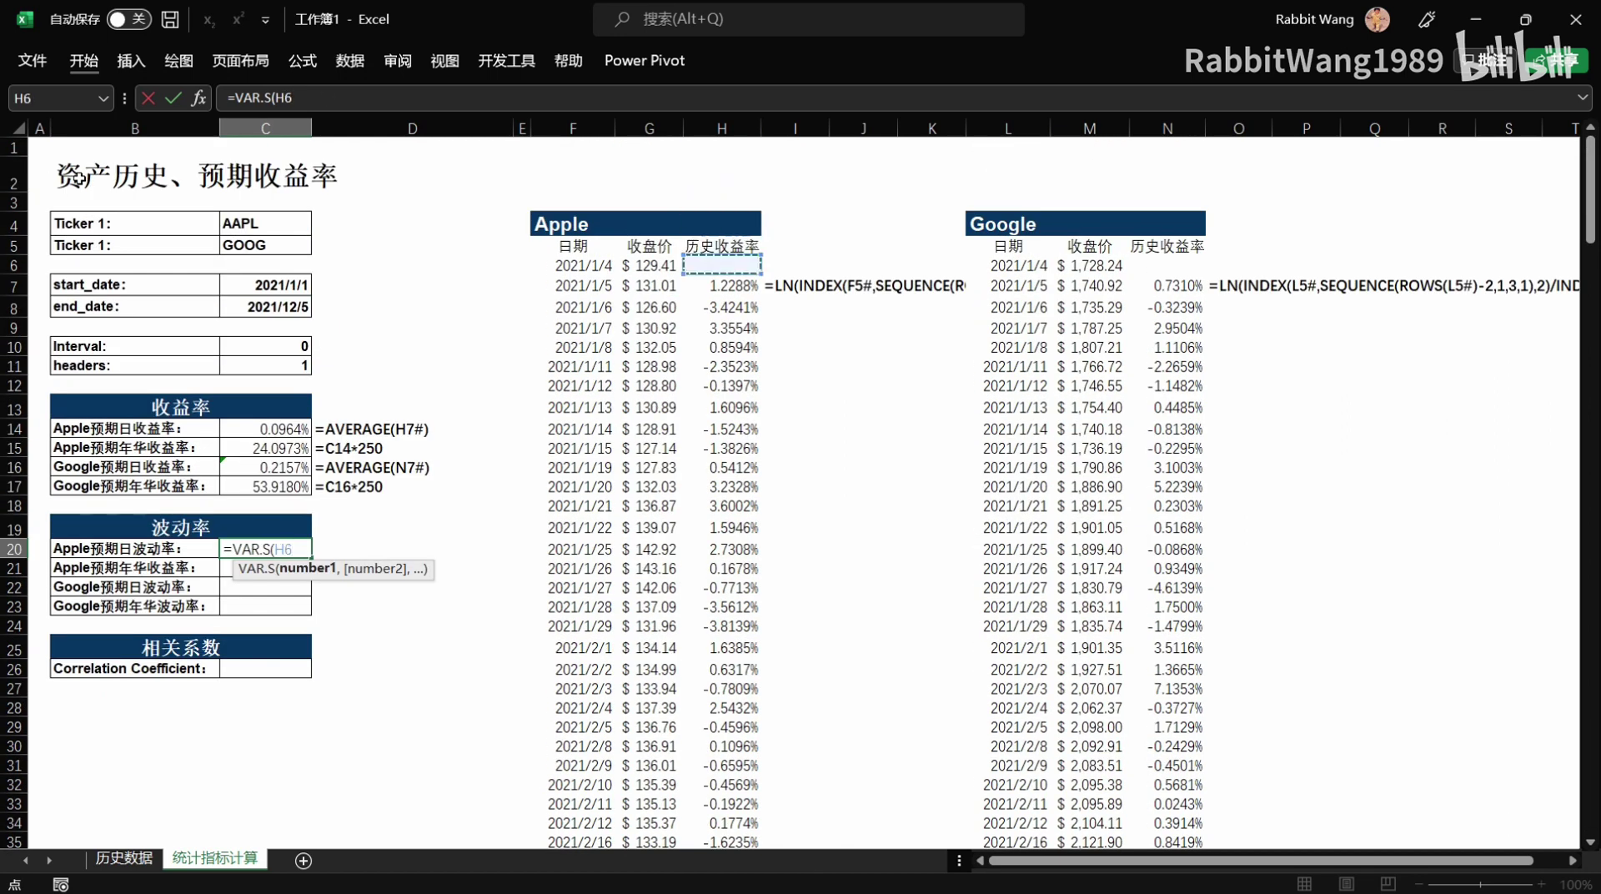
key(Down)
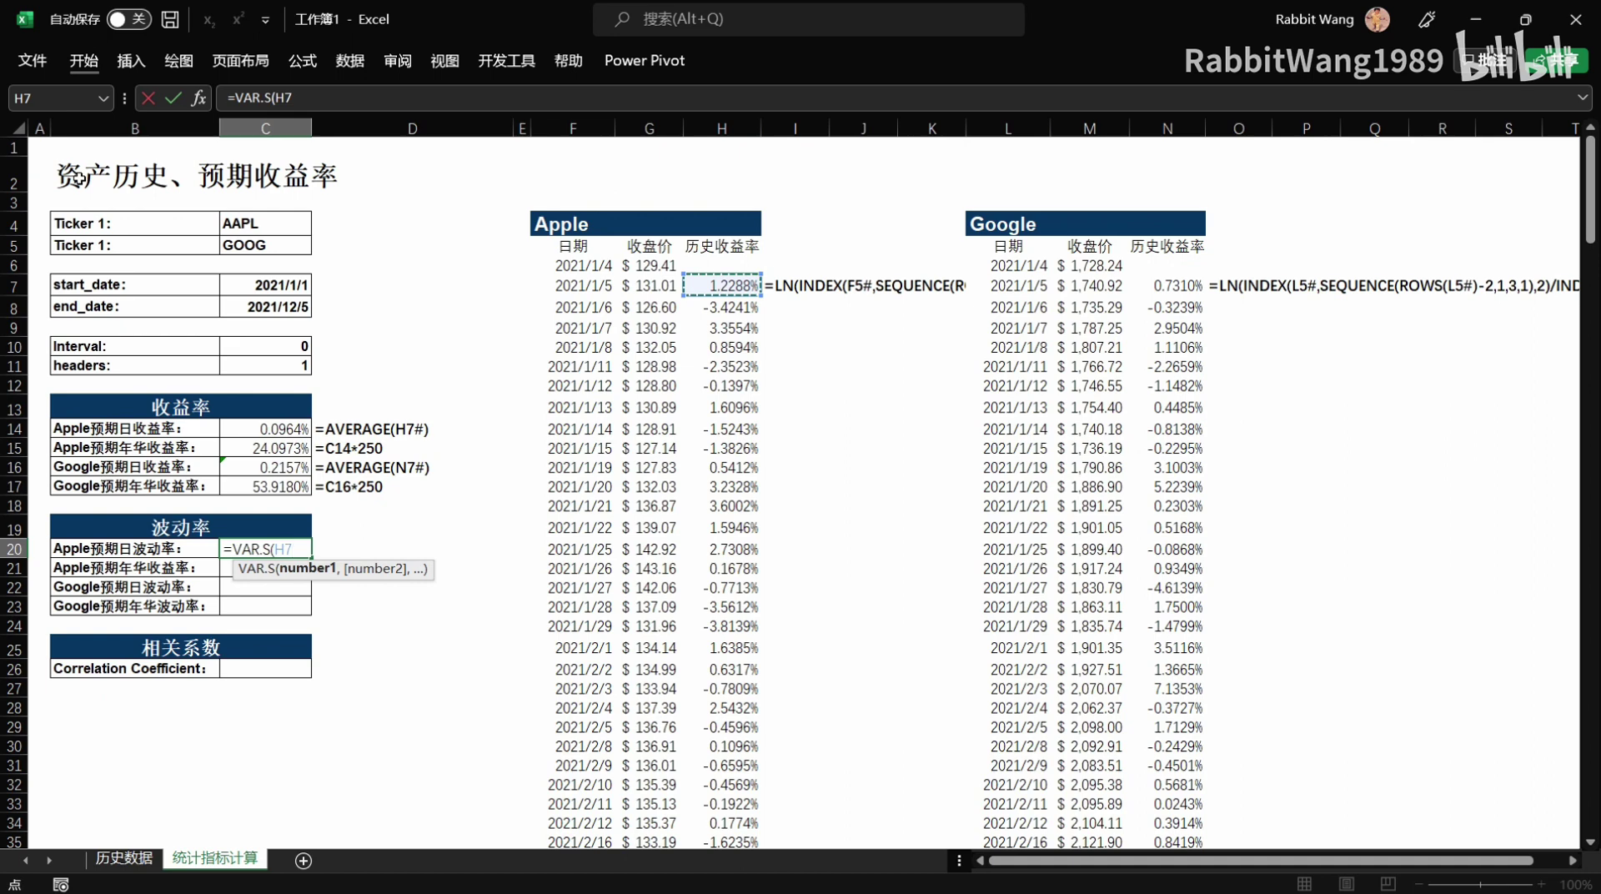
text(#)
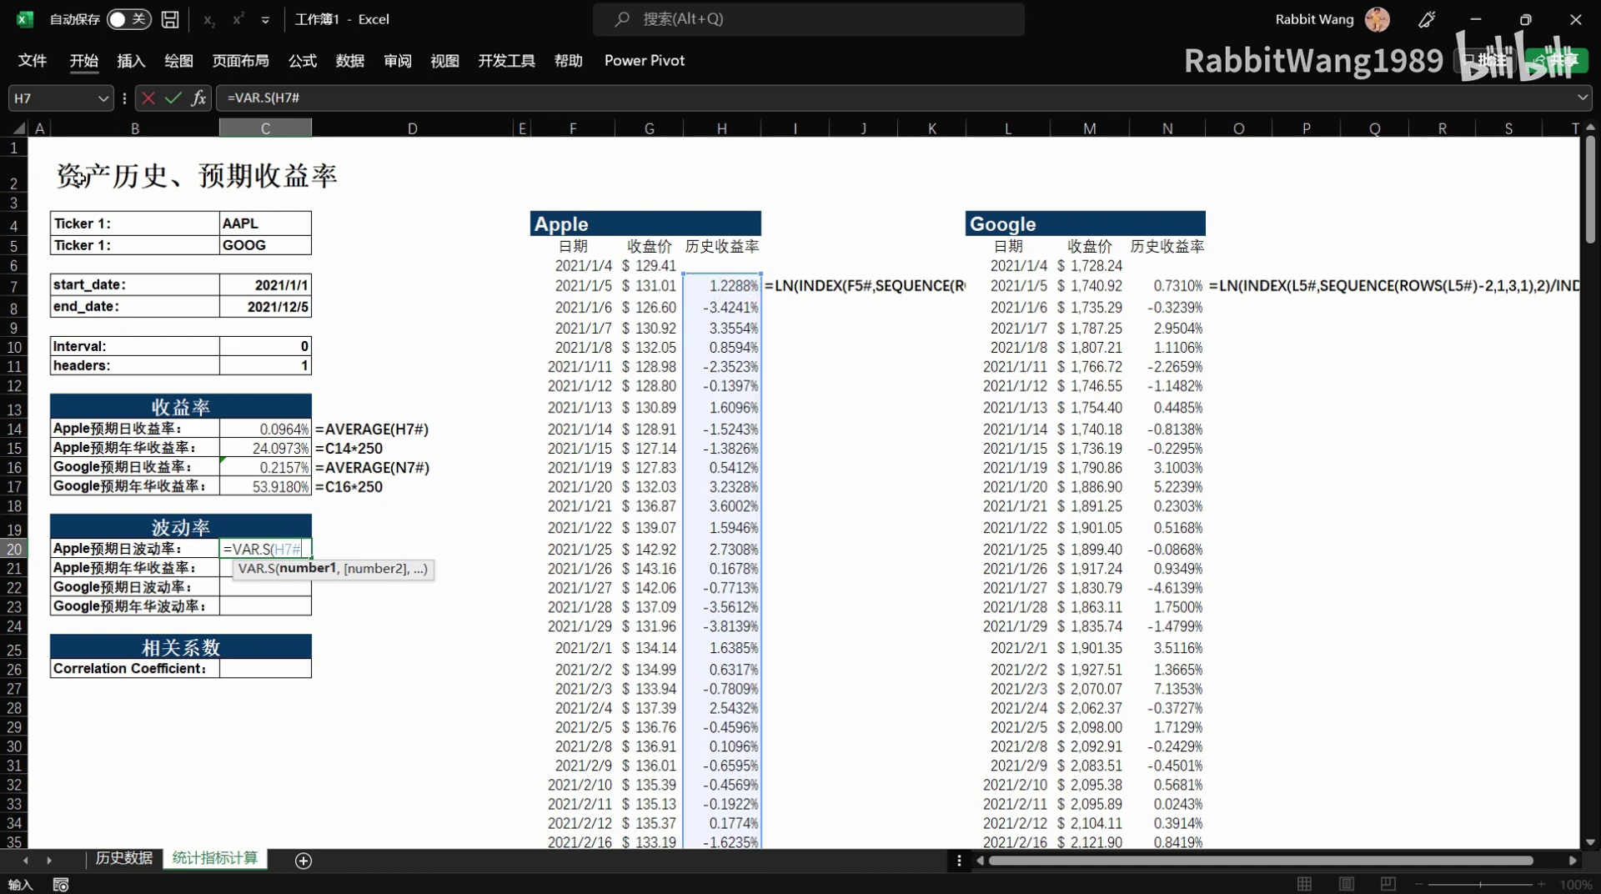
text())
key(Return)
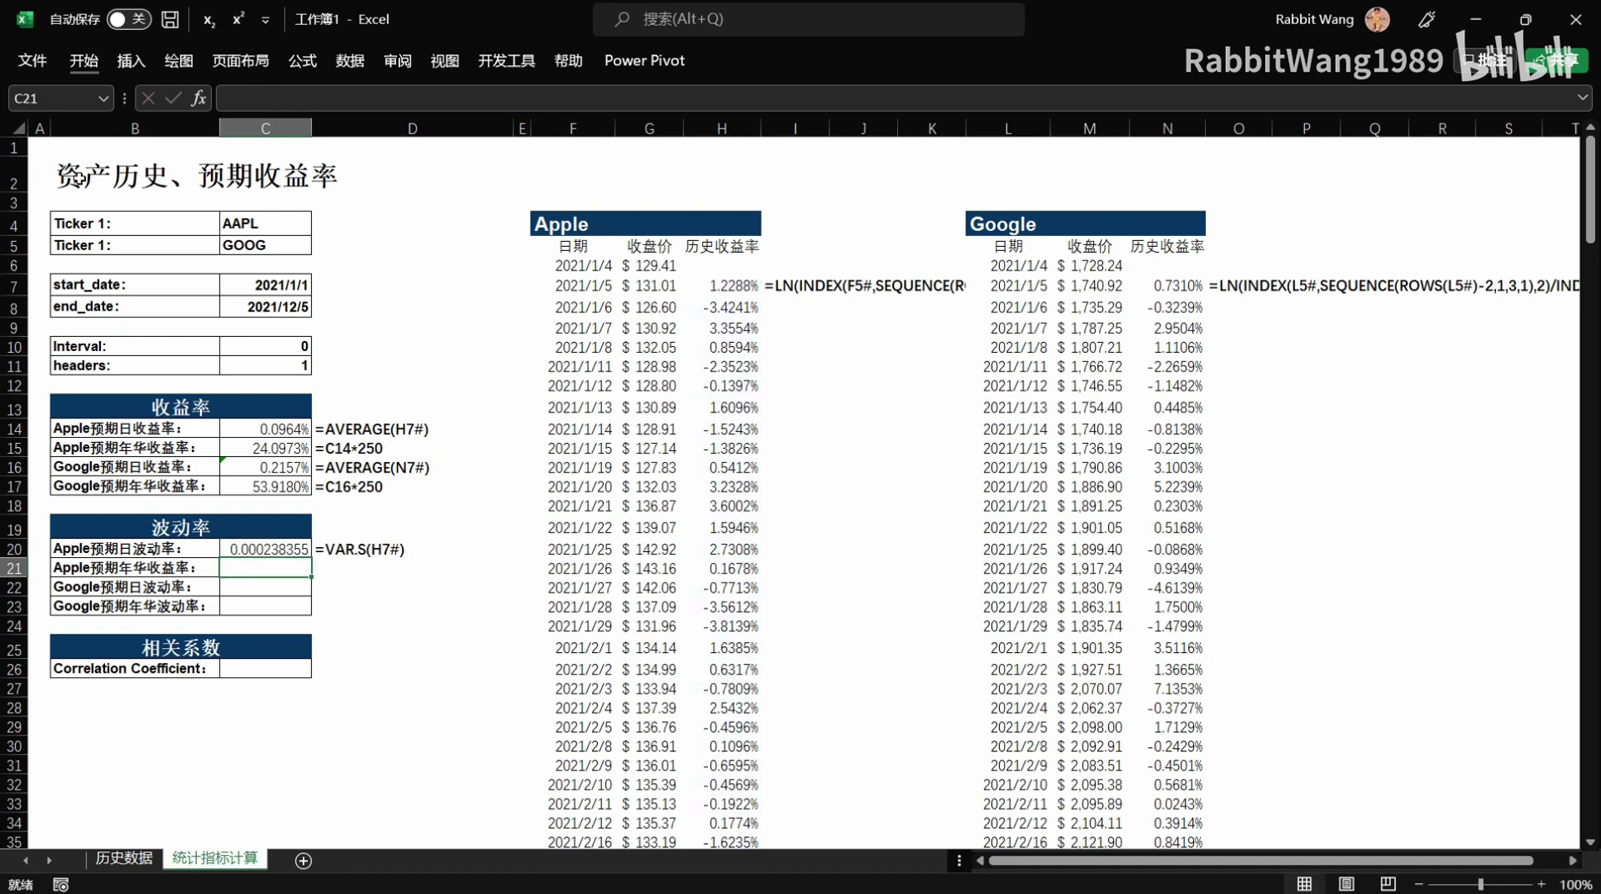
click(266, 549)
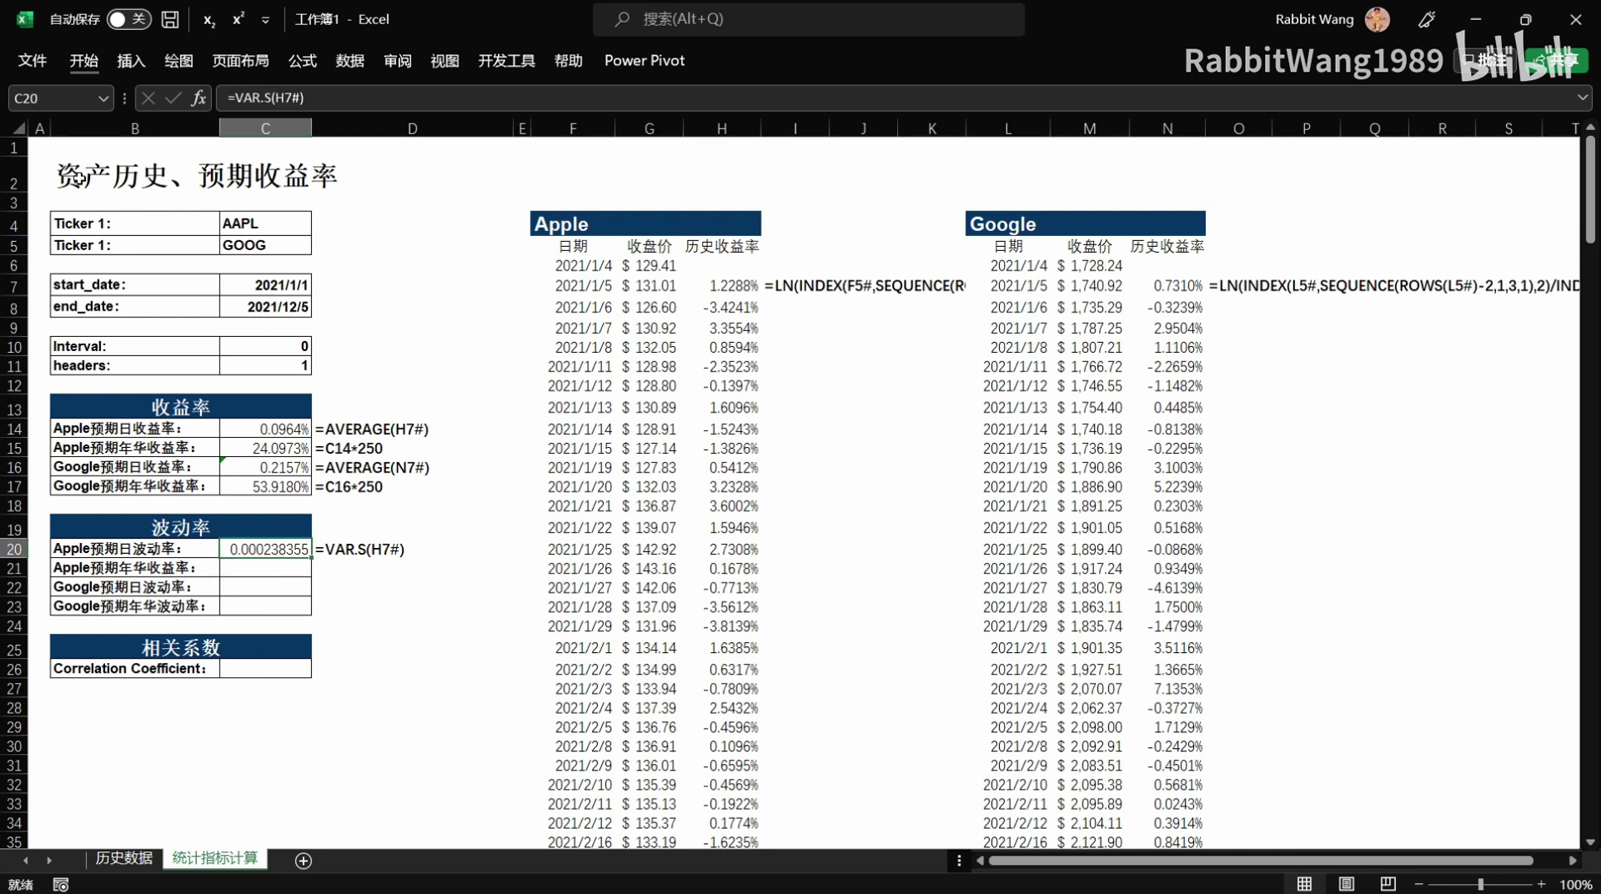
key(Delete)
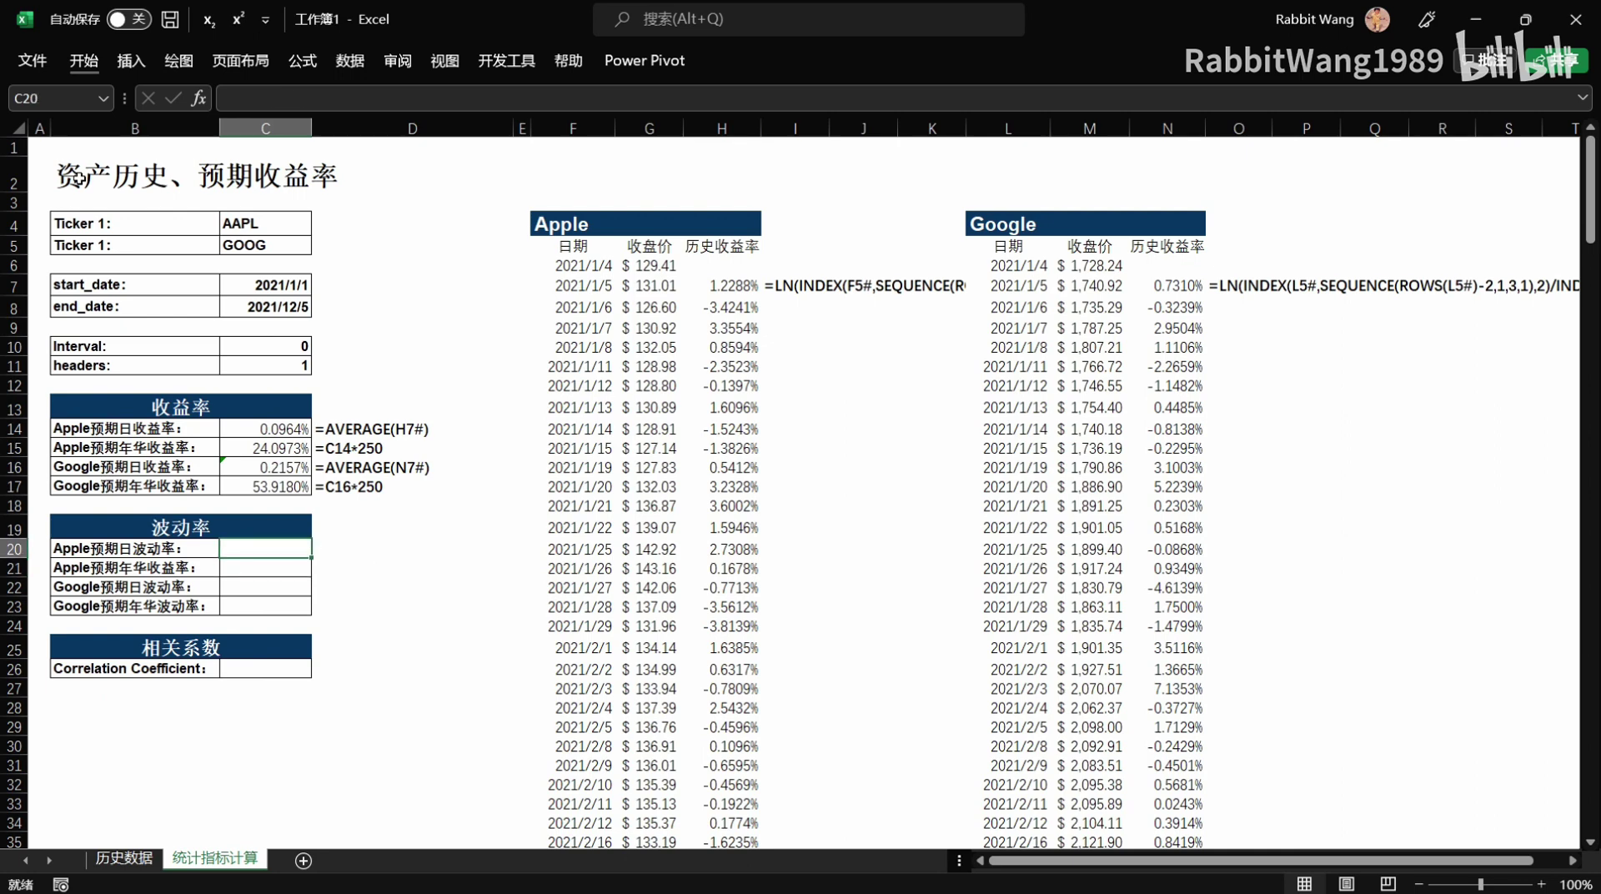
Enter =STDEV.S(H7#) in C20 for Apple's daily volatility, 0.015438764.
text(=)
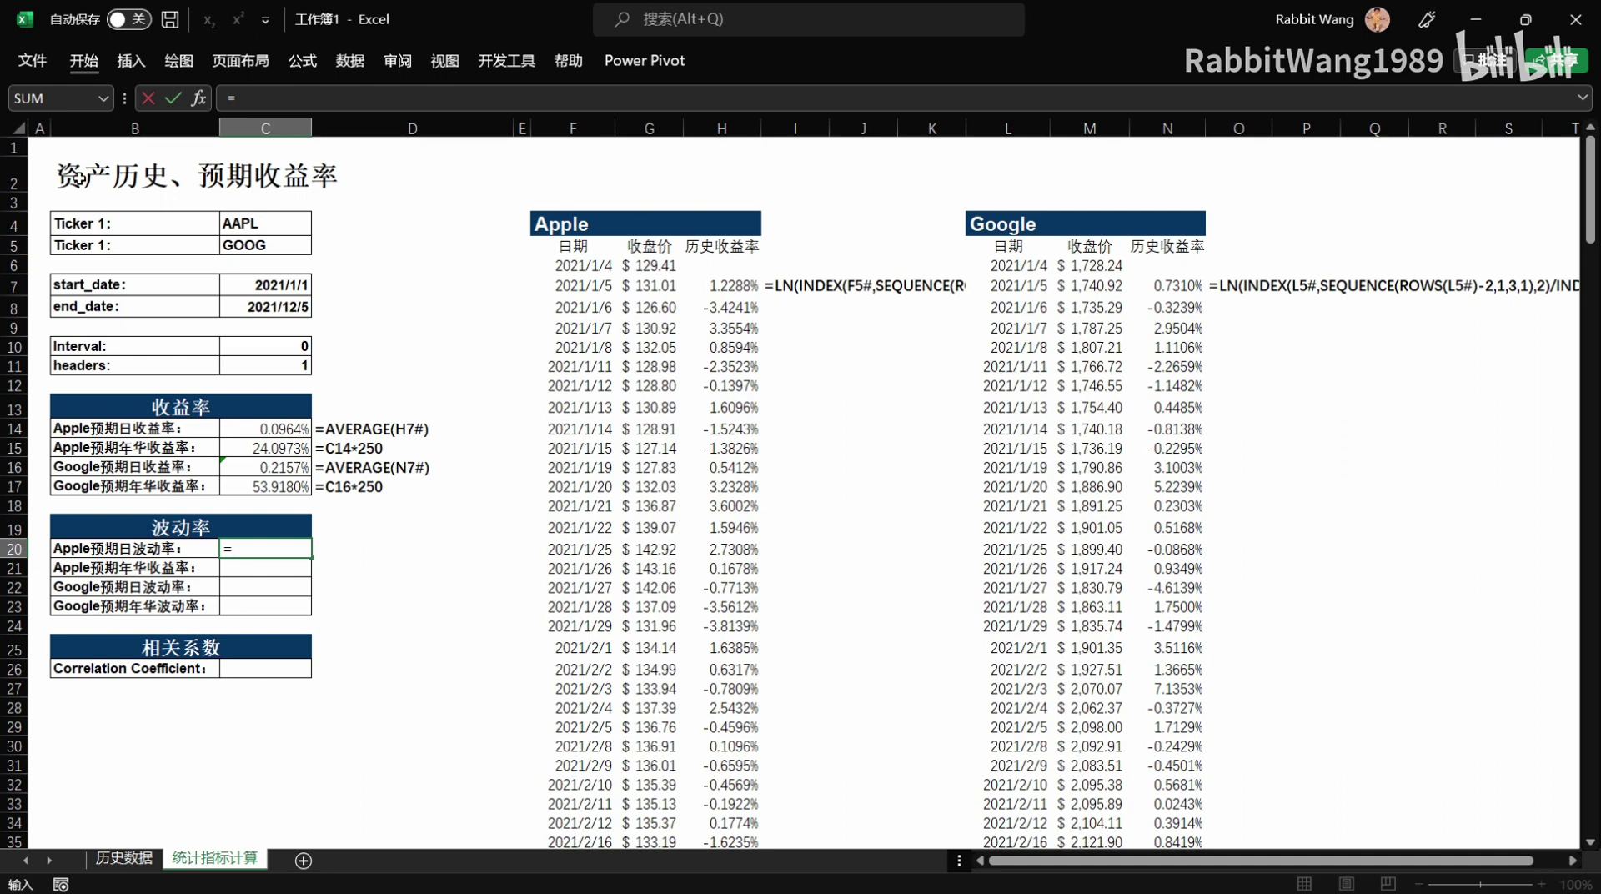
text(st)
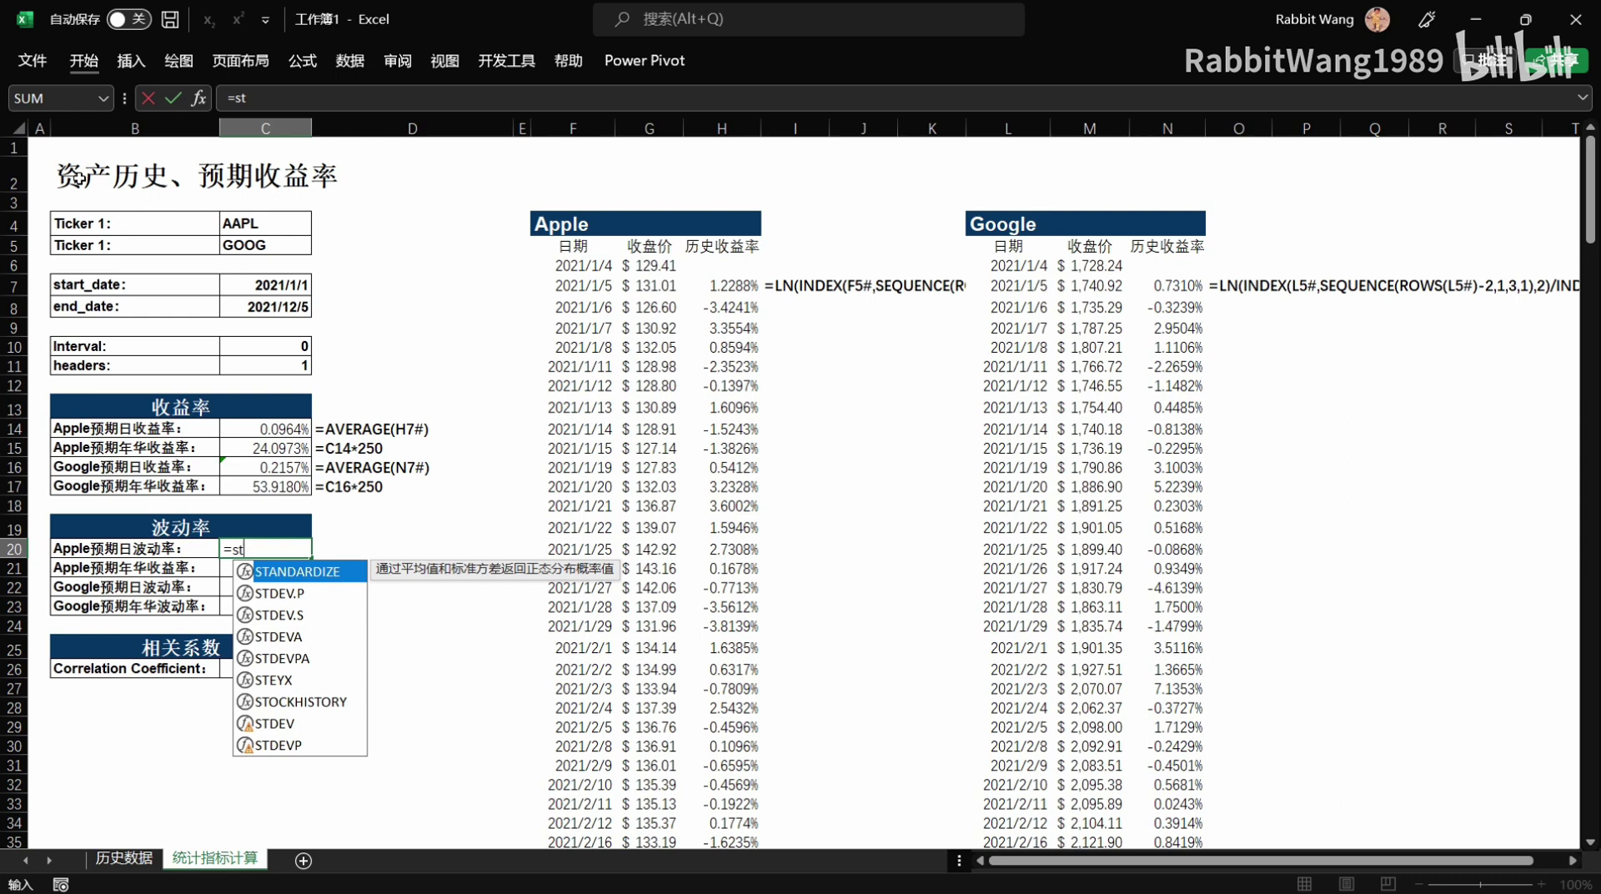
key(Down)
key(Down)
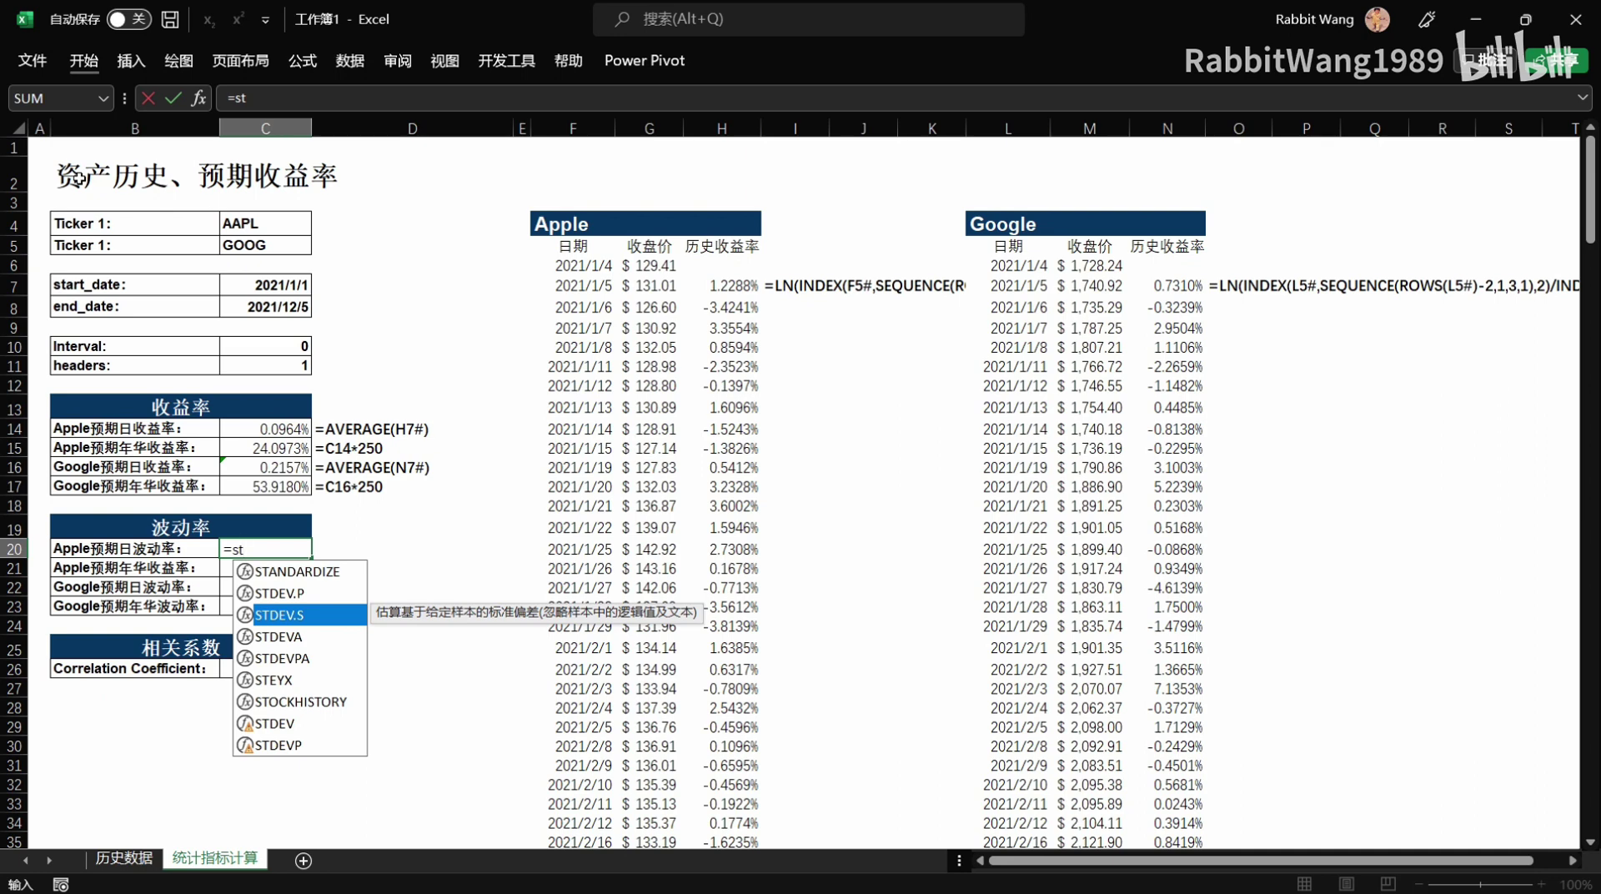
key(Tab)
key(Right)
key(Right)
key(Right)
key(Right)
key(Right)
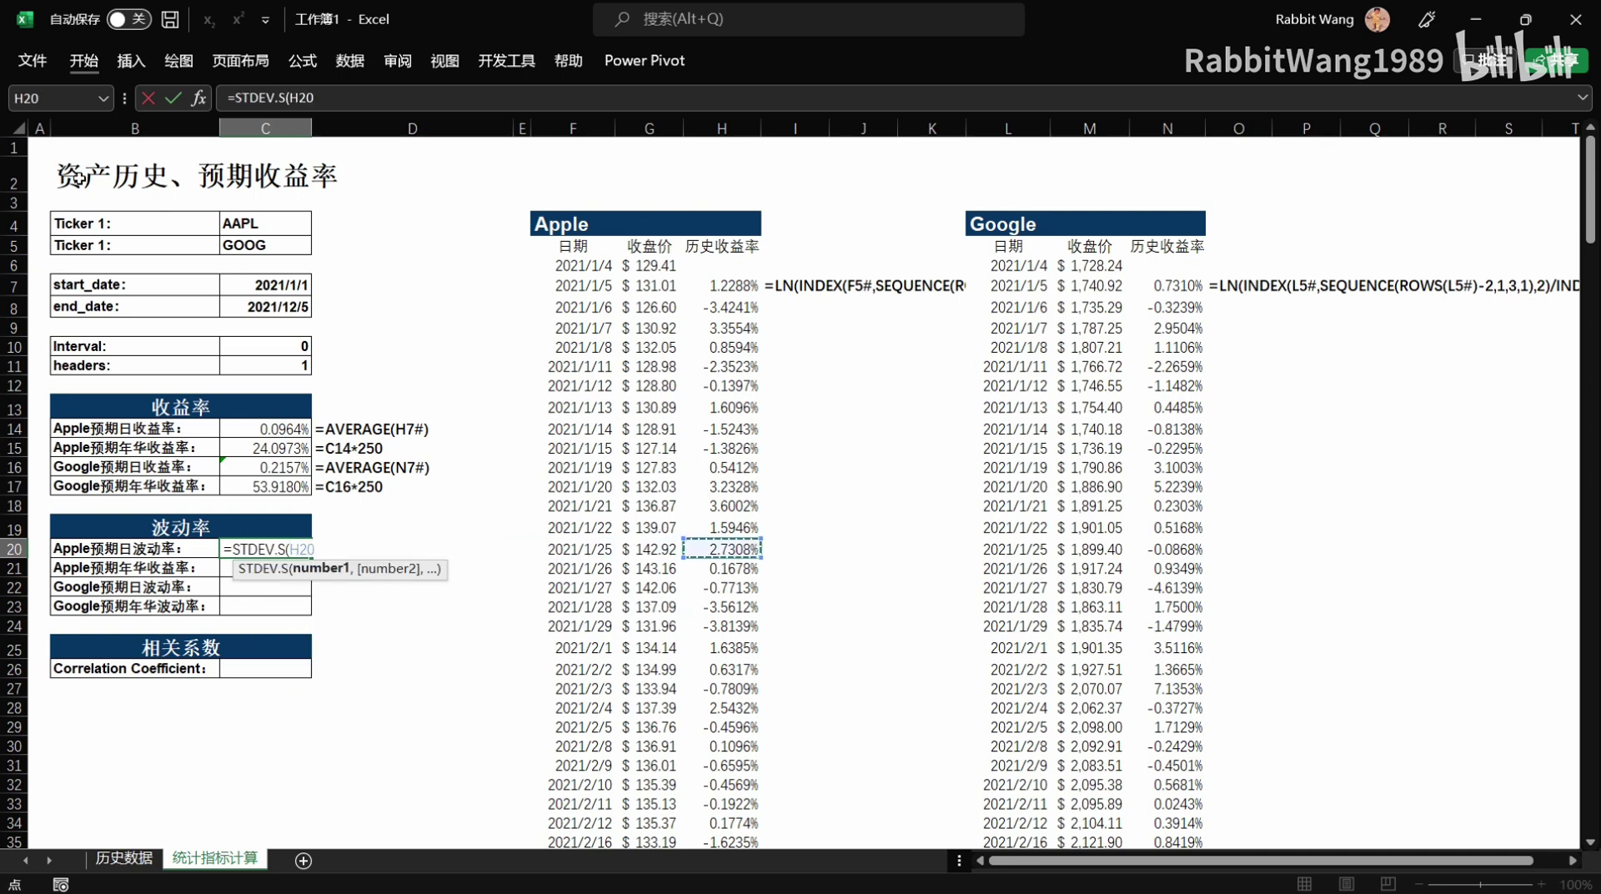
key(Up)
key(Up)
key(Up)
text(#)
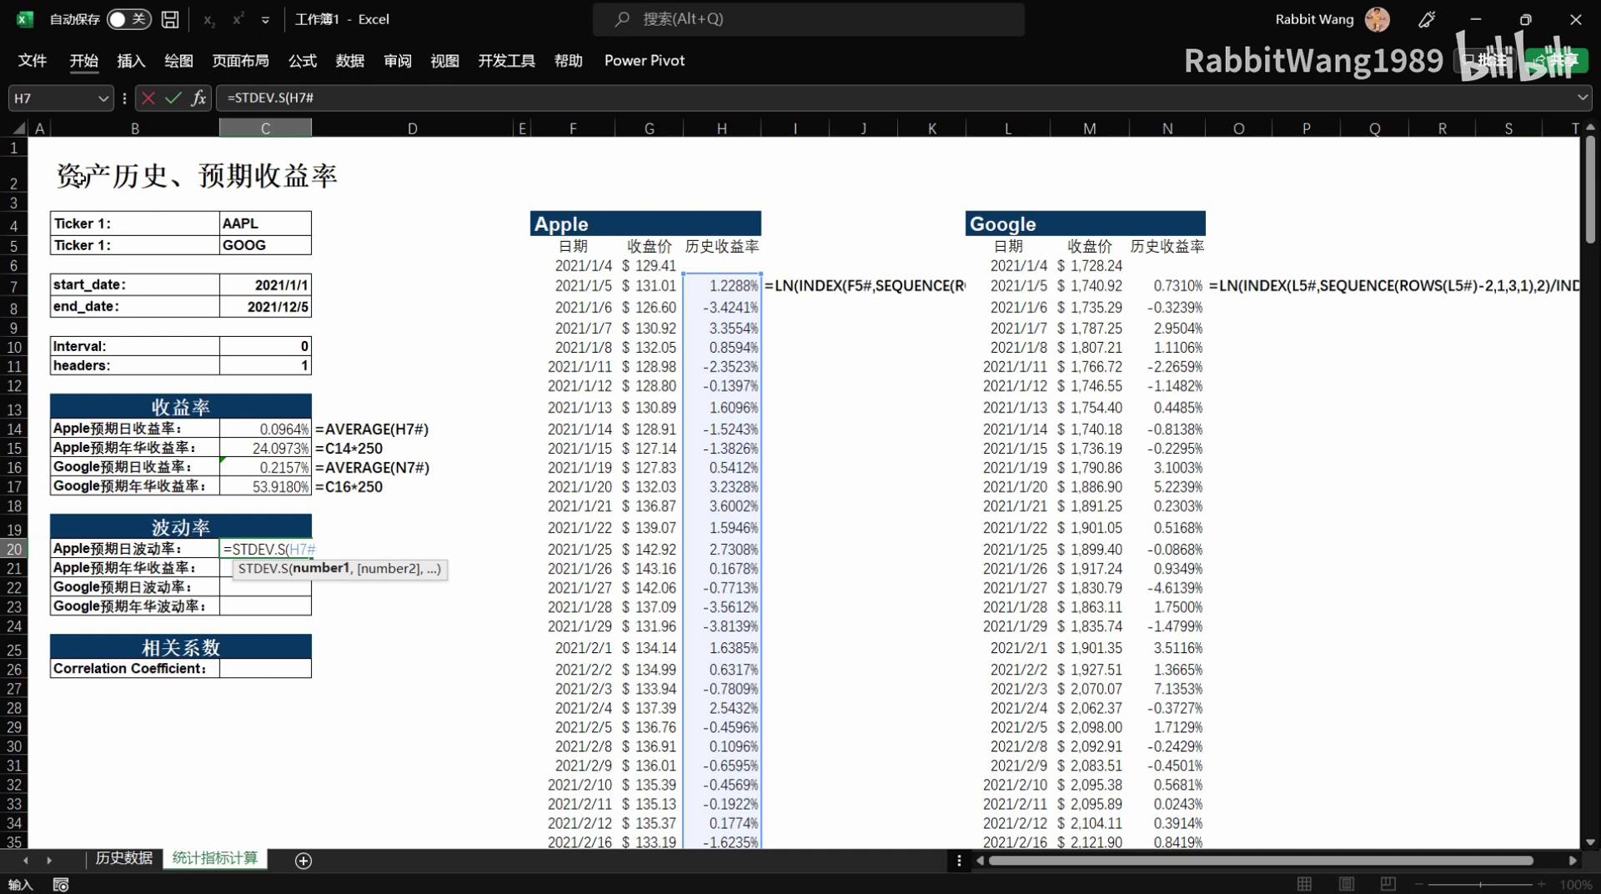
key(Return)
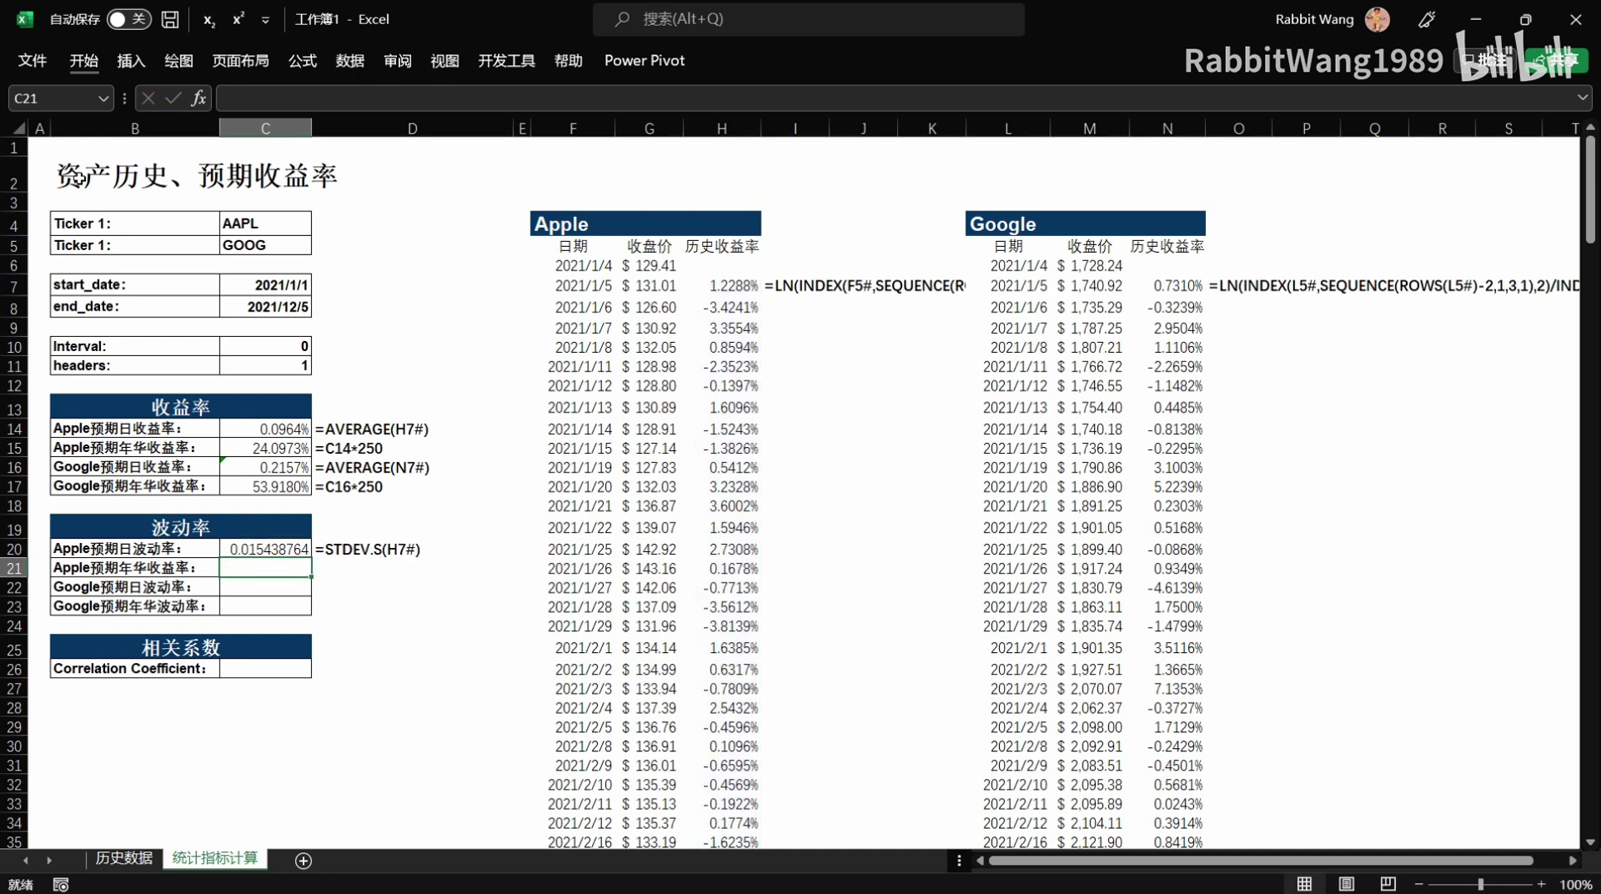
key(Up)
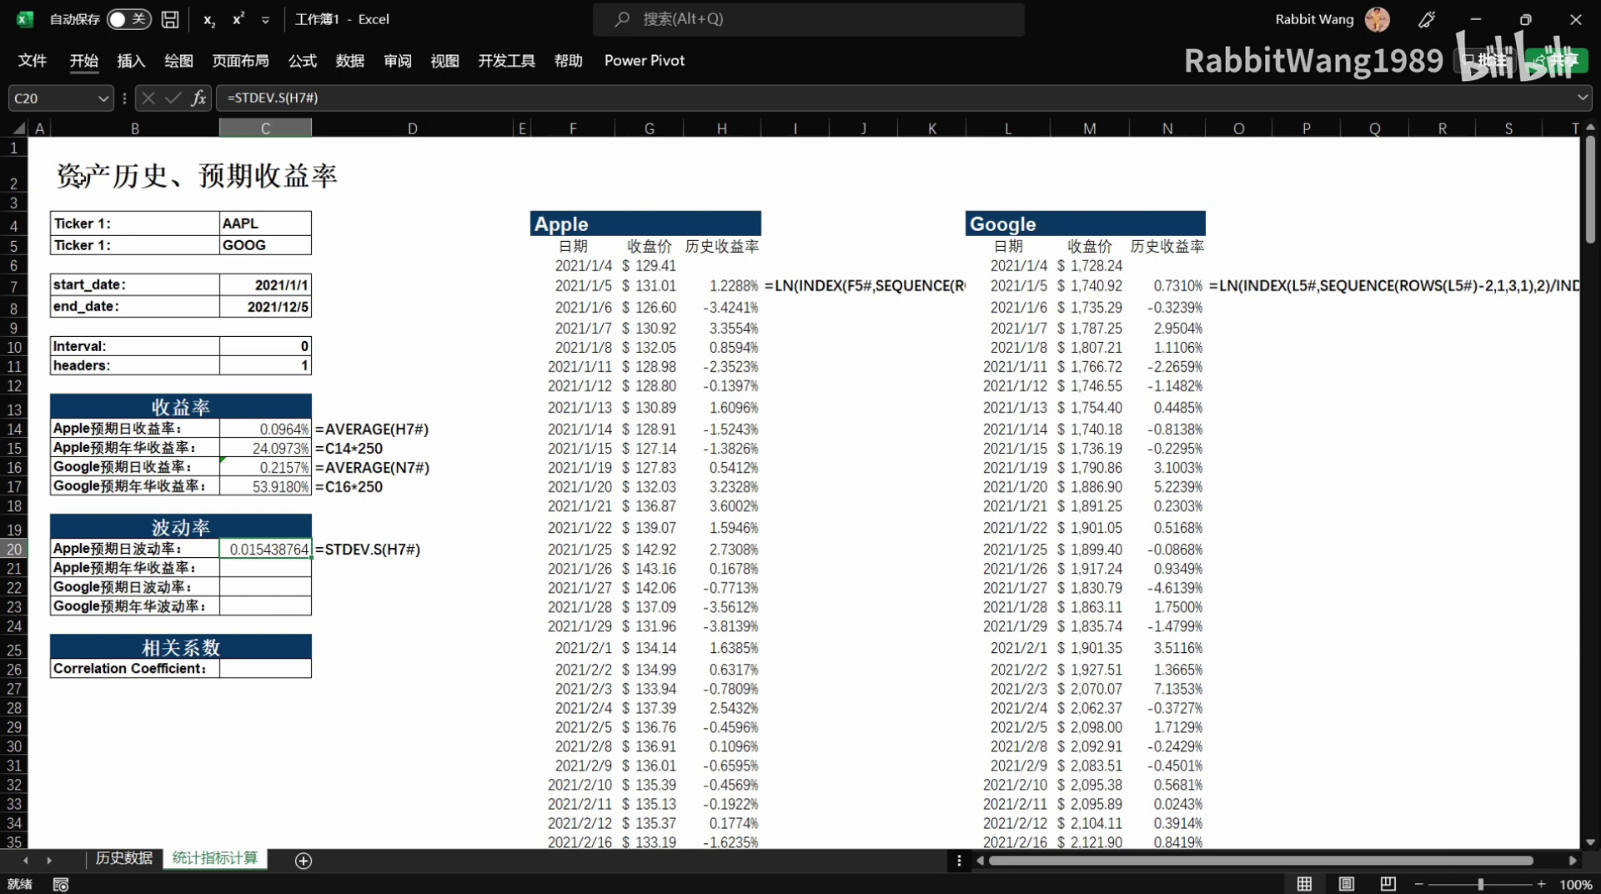
Enter =STDEV.S(N7#) in C22 for Google's daily volatility, 0.015053489.
click(265, 587)
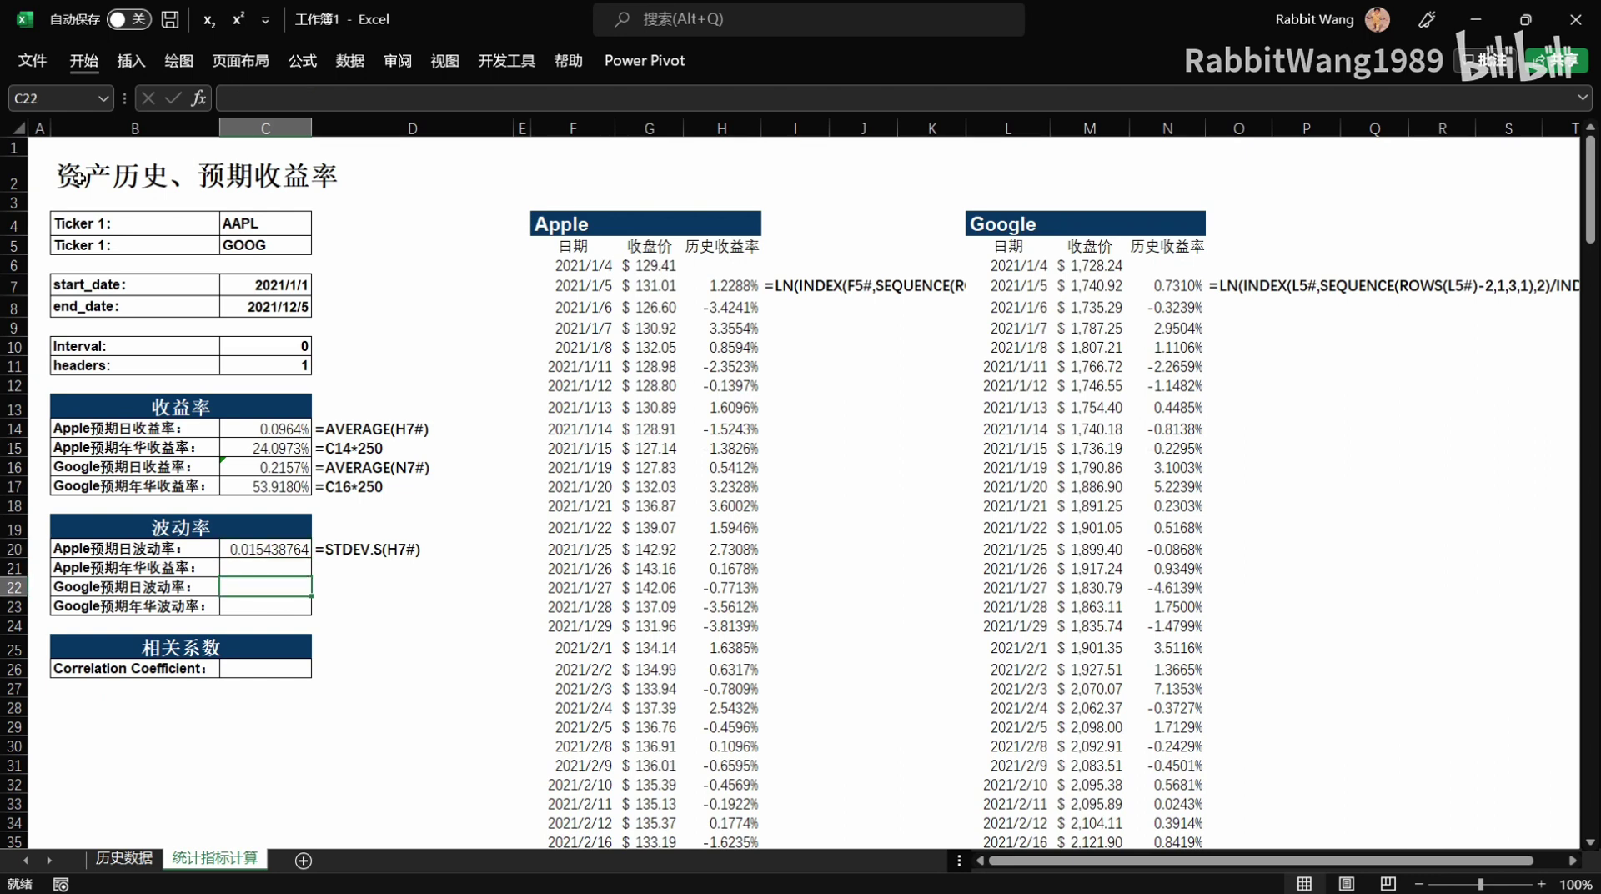
text(=)
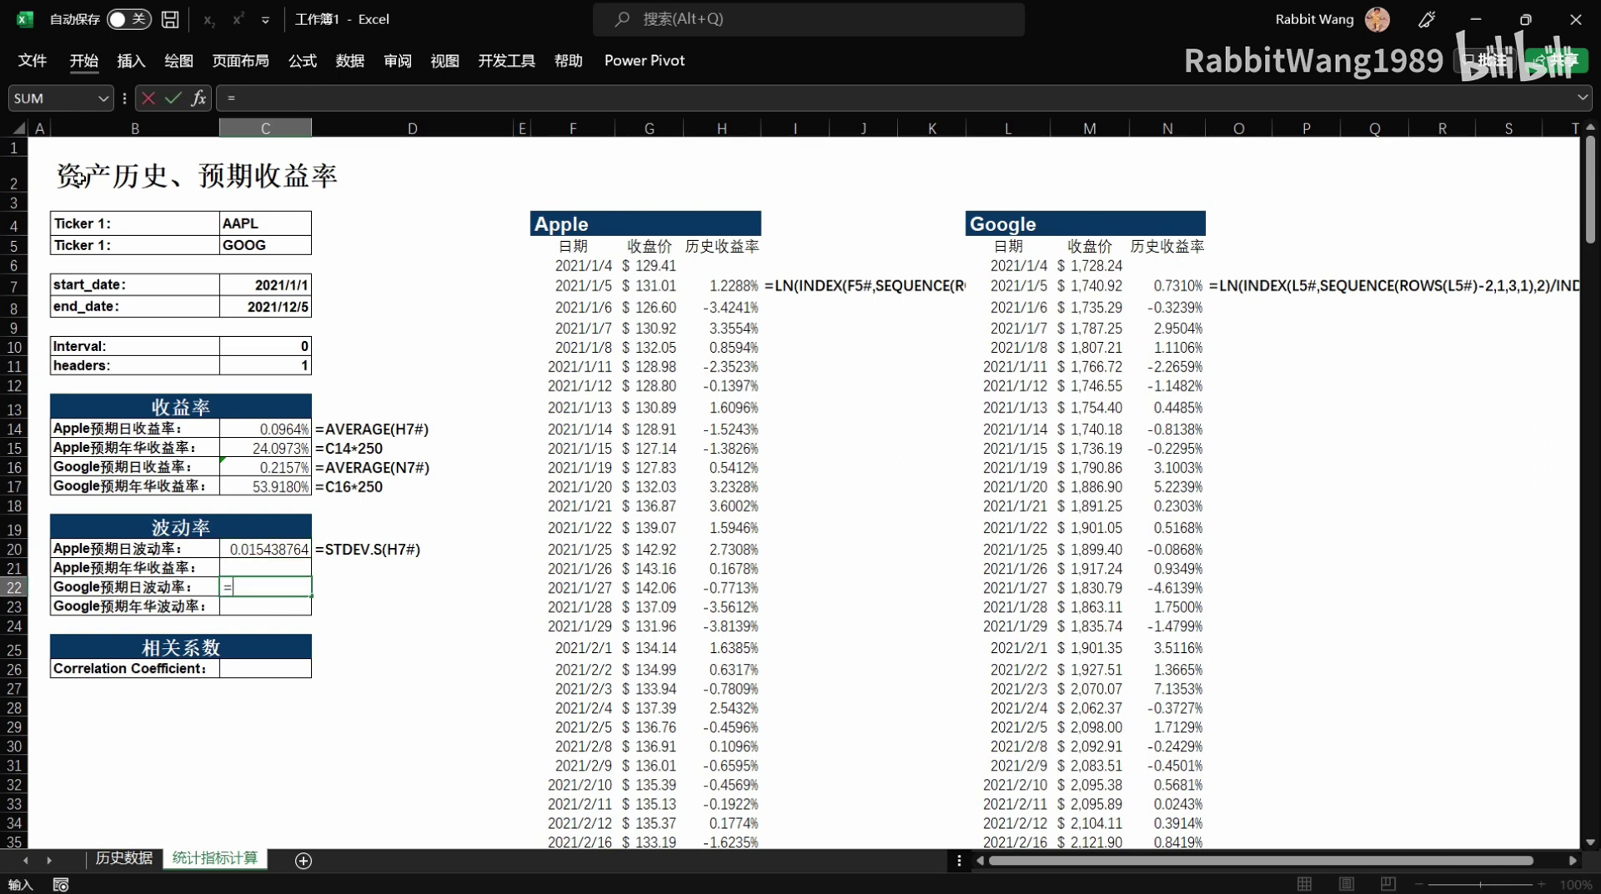
text(ste)
key(Escape)
text(st)
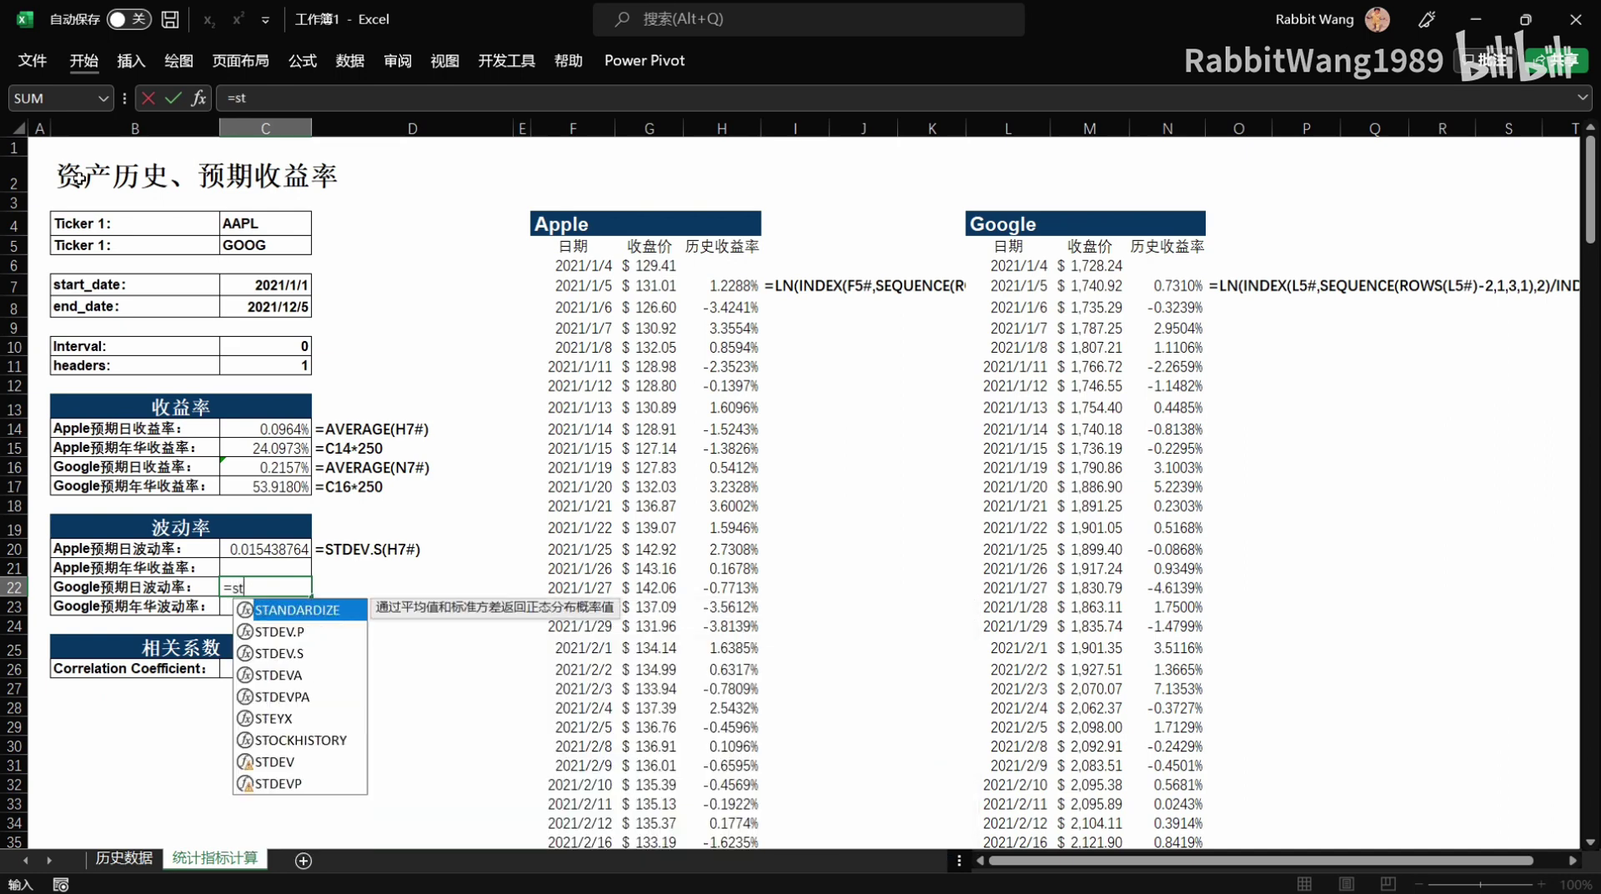
key(Down)
key(Down)
key(Down)
key(Tab)
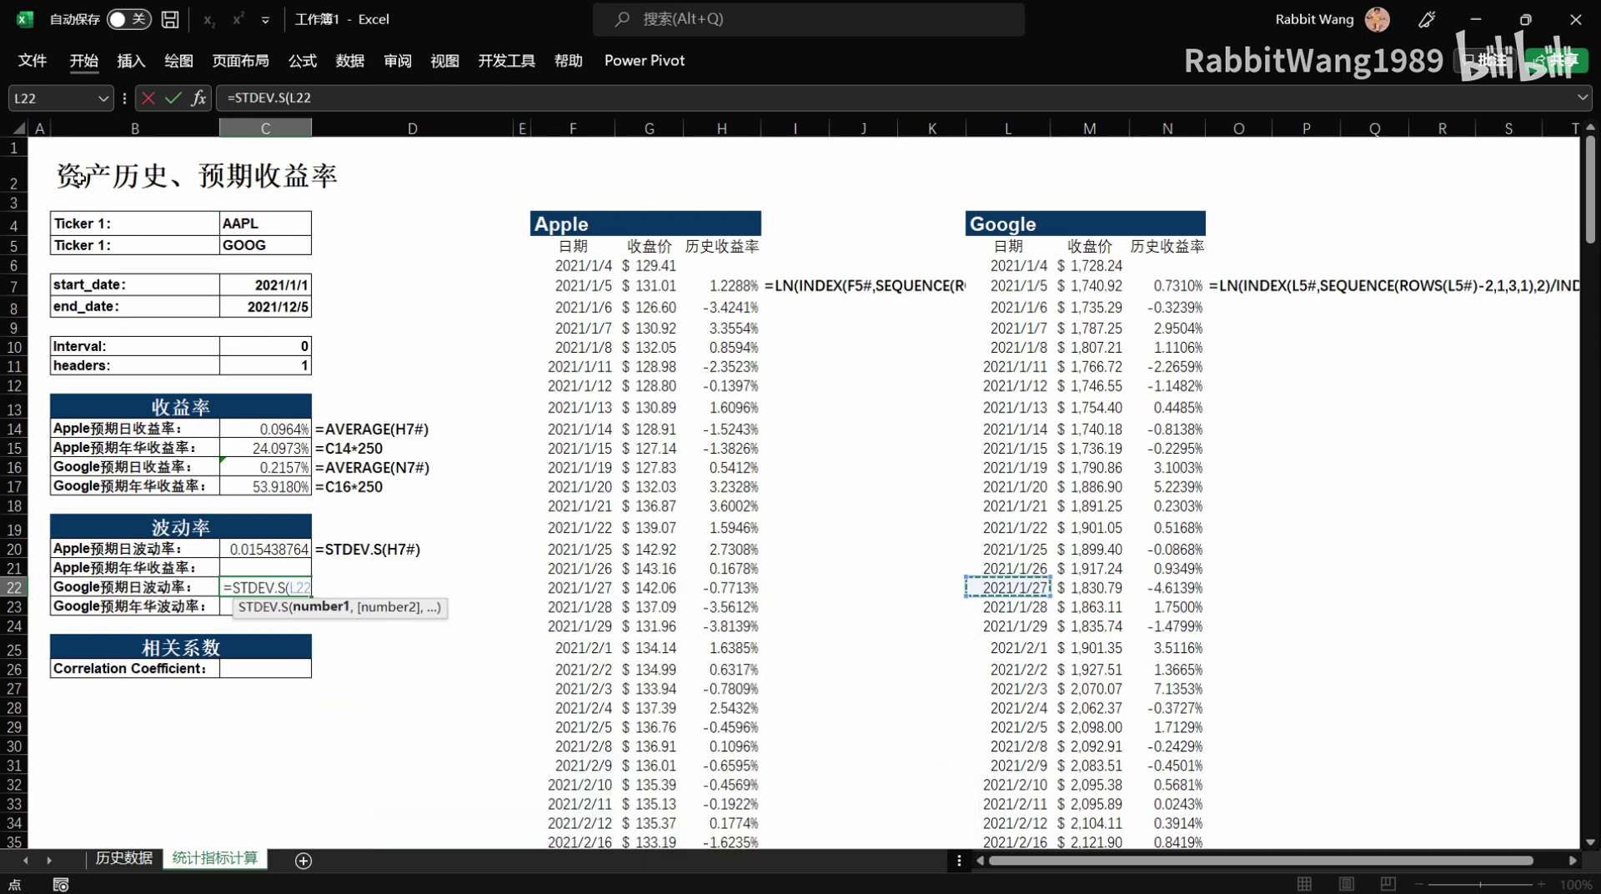
click(1168, 286)
text(#)
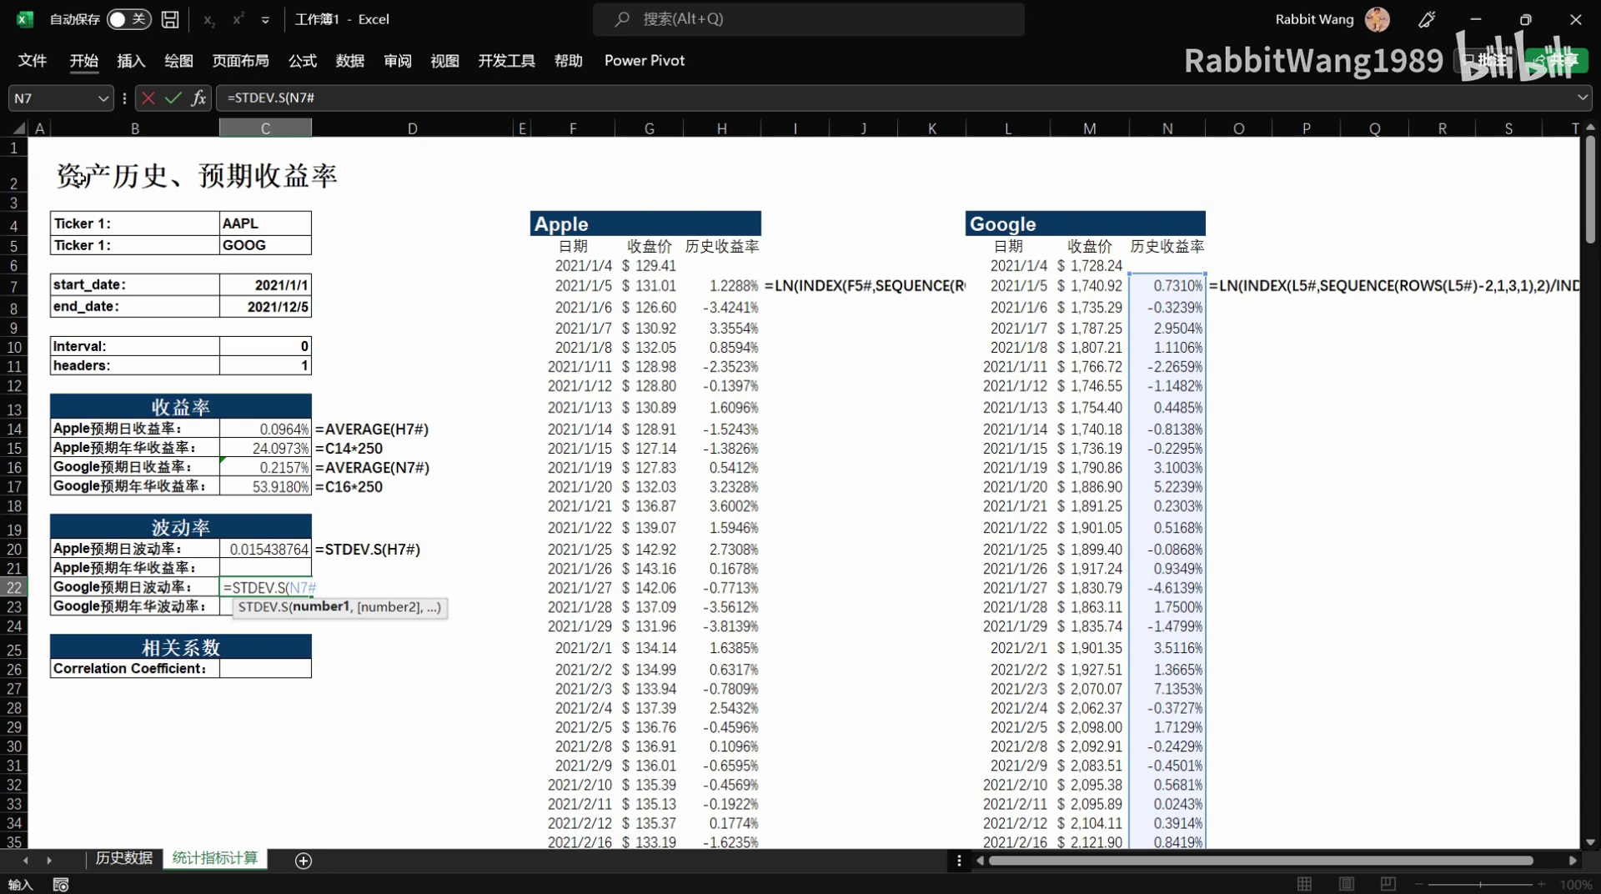
key(Return)
click(266, 568)
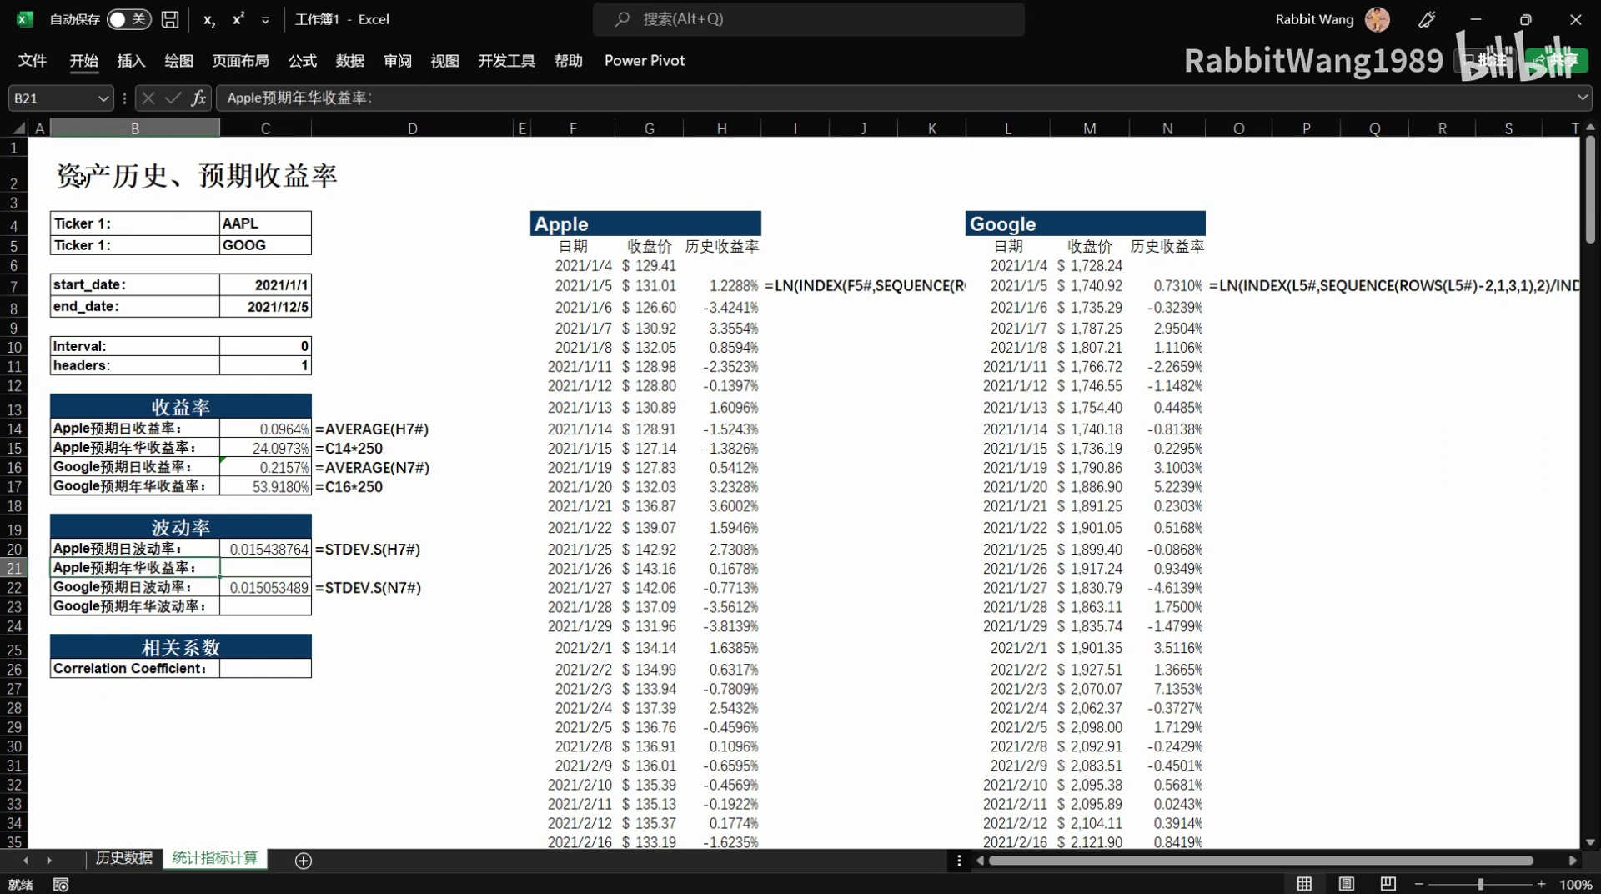
Enter =C20*SQRT(250) in C21 for Apple's annual volatility, 0.244108285.
key(Up)
key(Up)
key(Up)
key(Up)
key(Up)
key(Up)
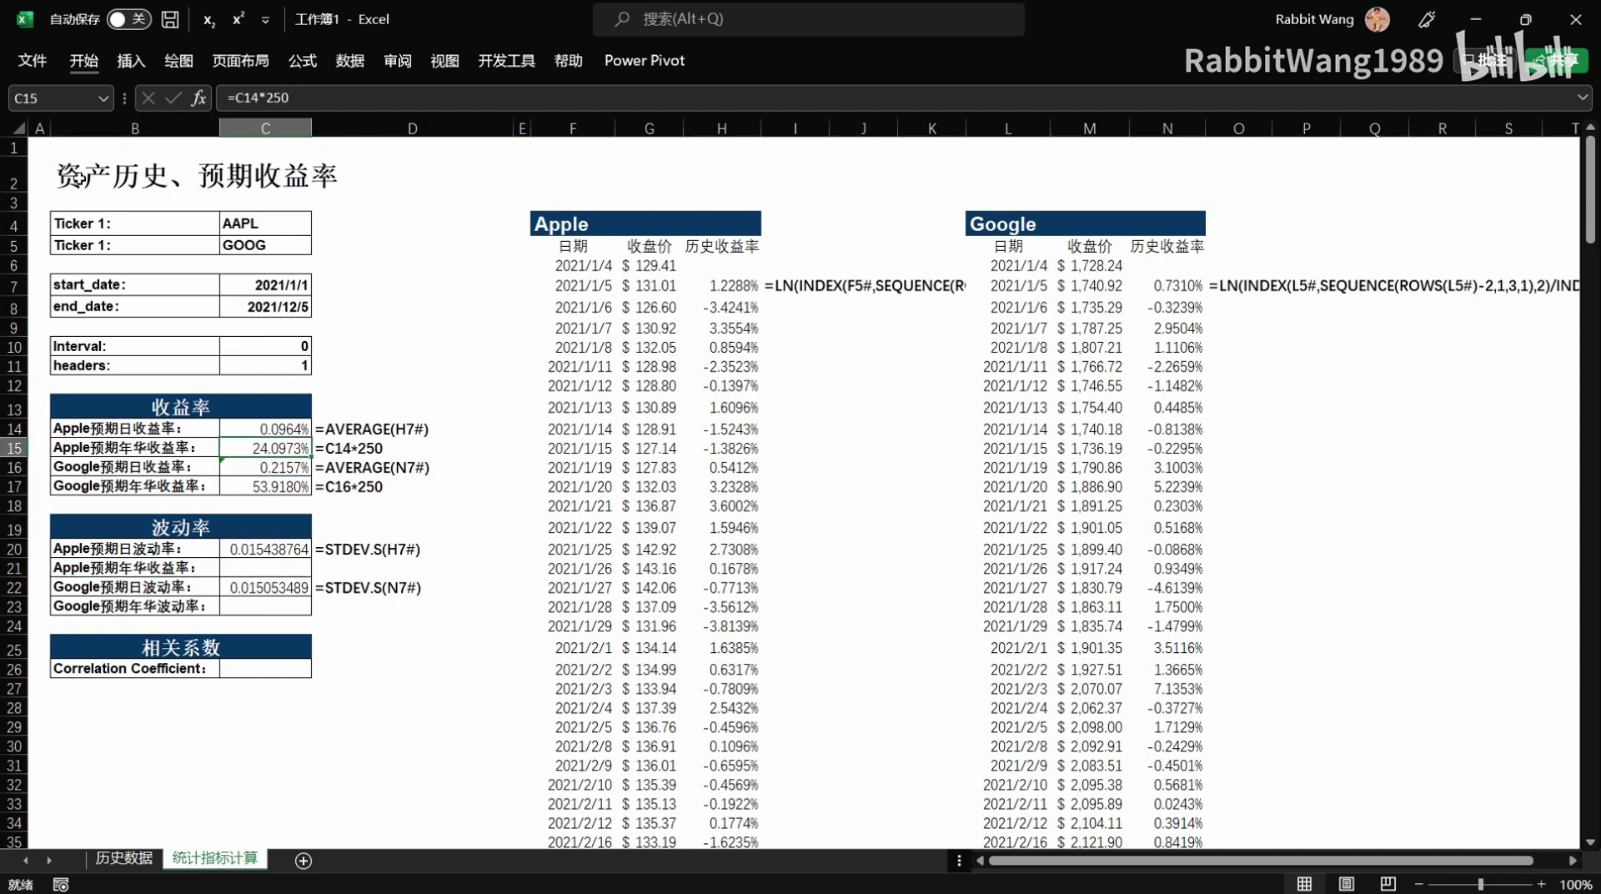
click(413, 447)
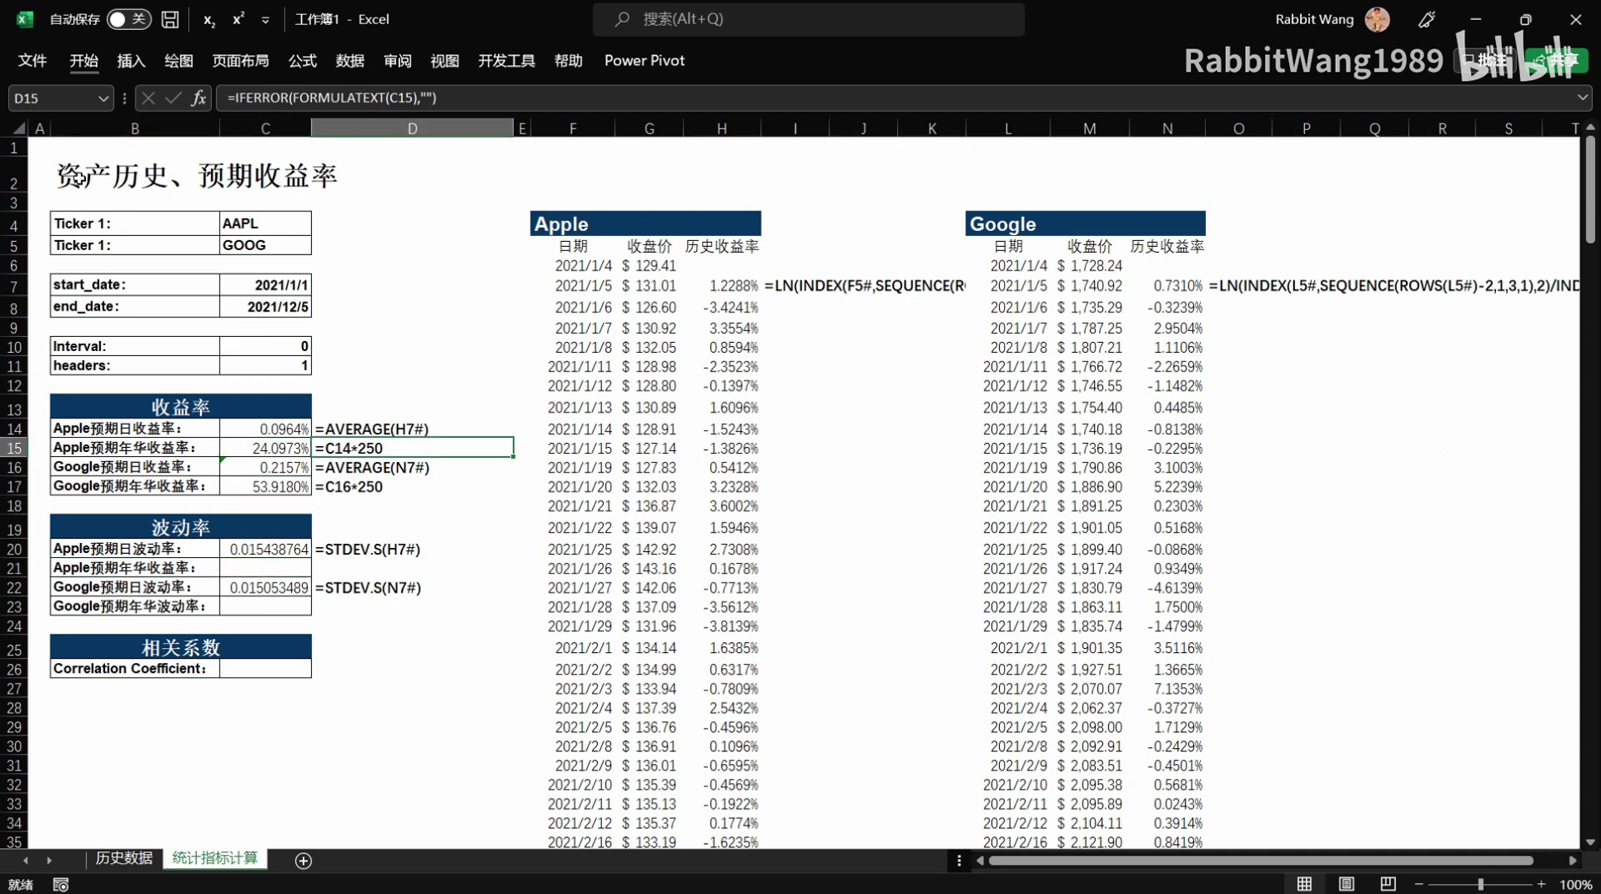
key(Down)
key(Down)
key(Down)
key(Down)
key(Down)
key(Left)
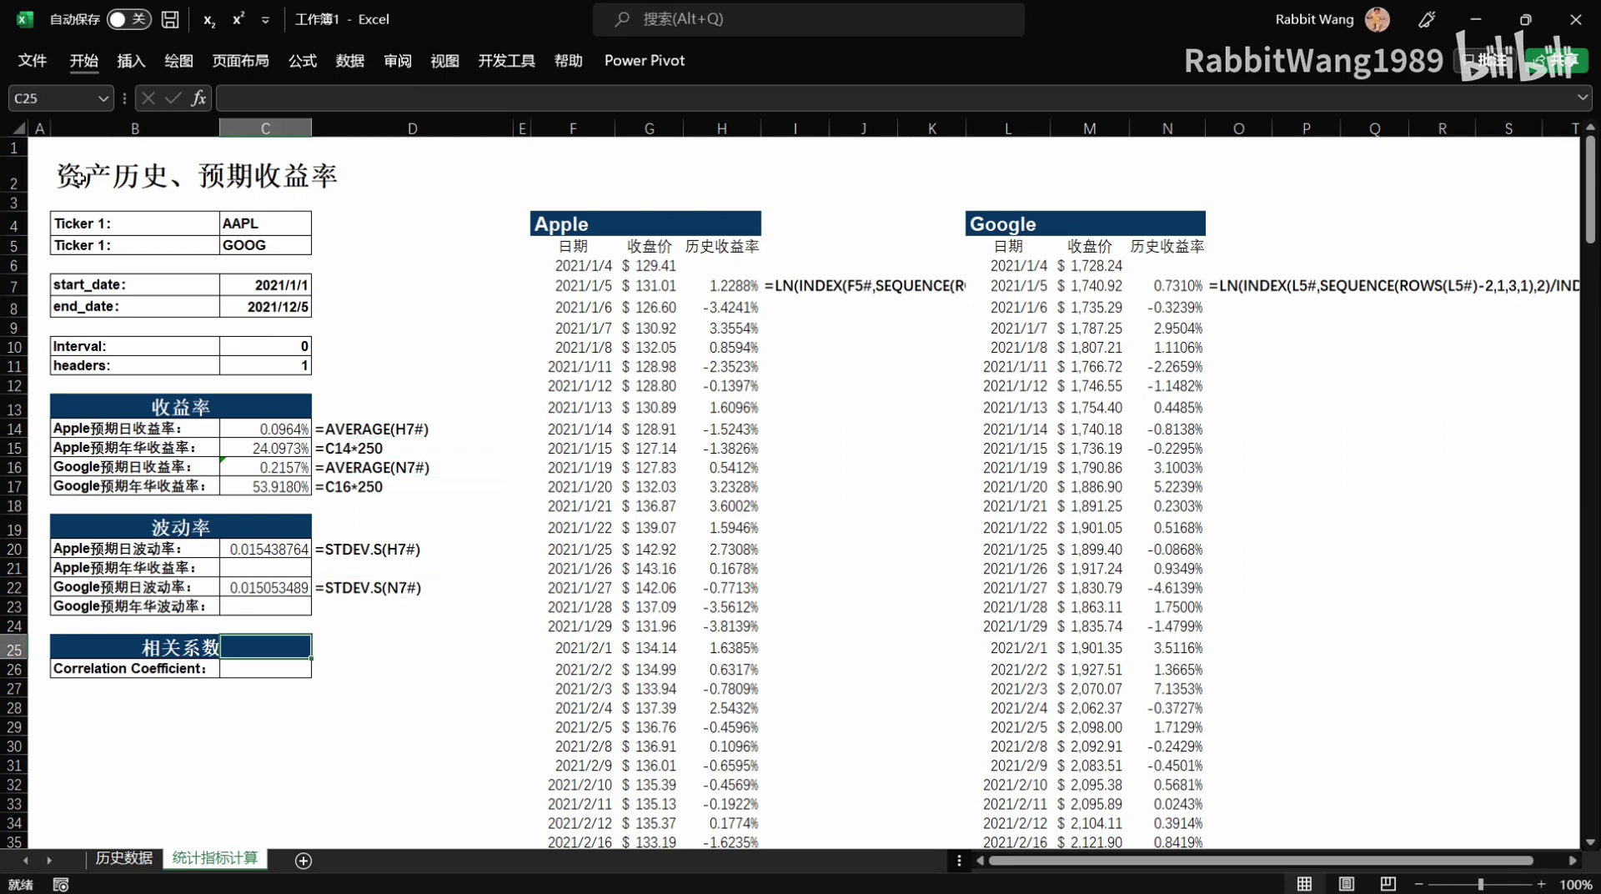
key(Up)
key(Up)
key(Up)
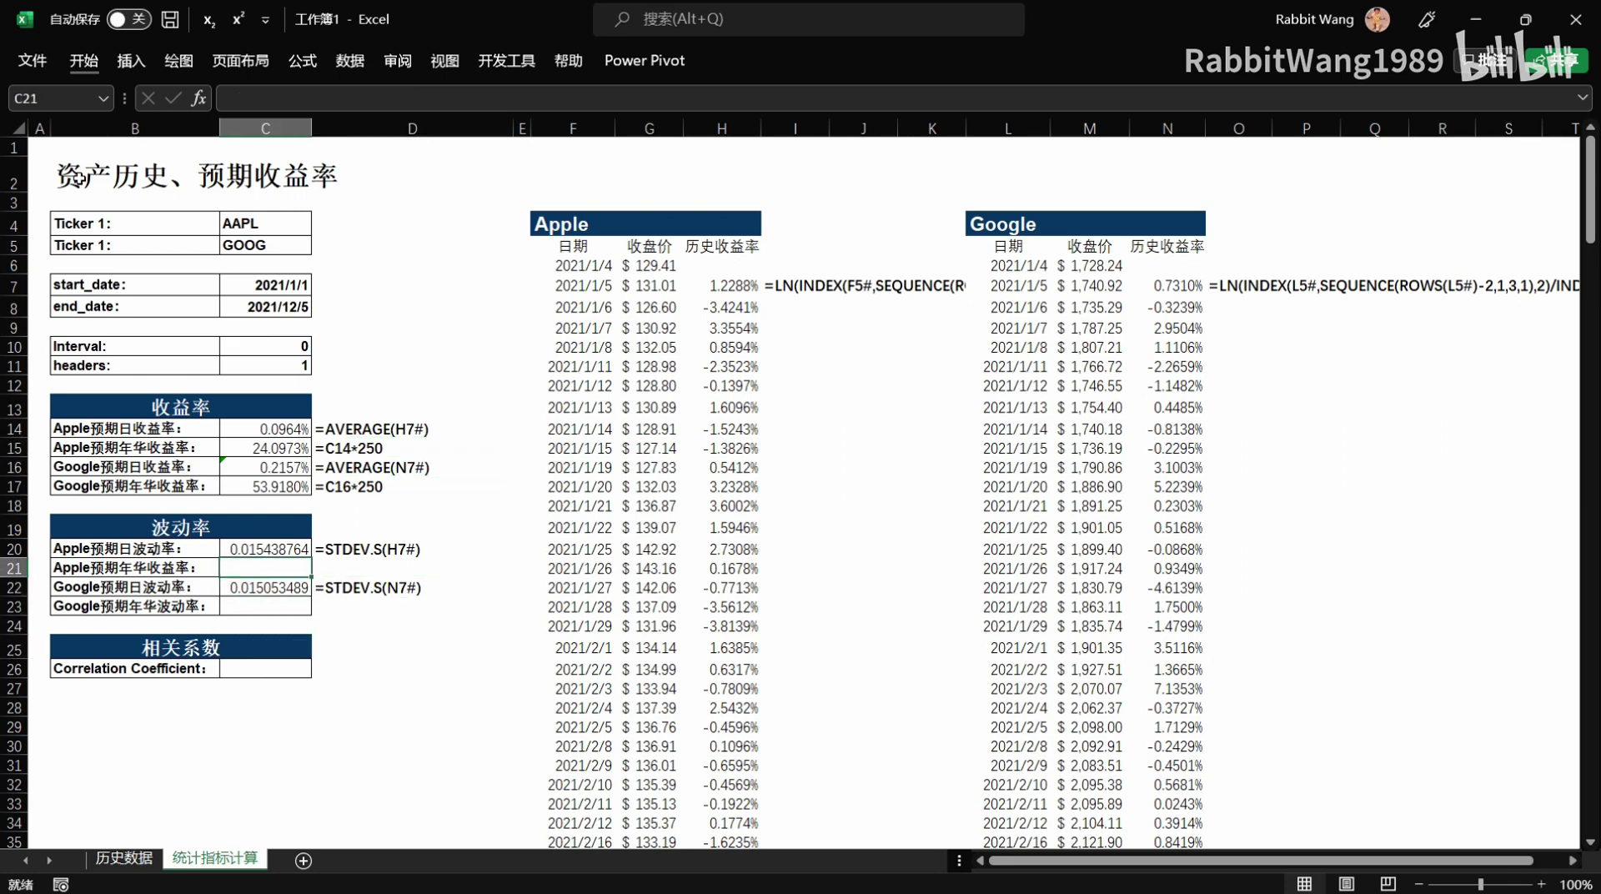
text(=)
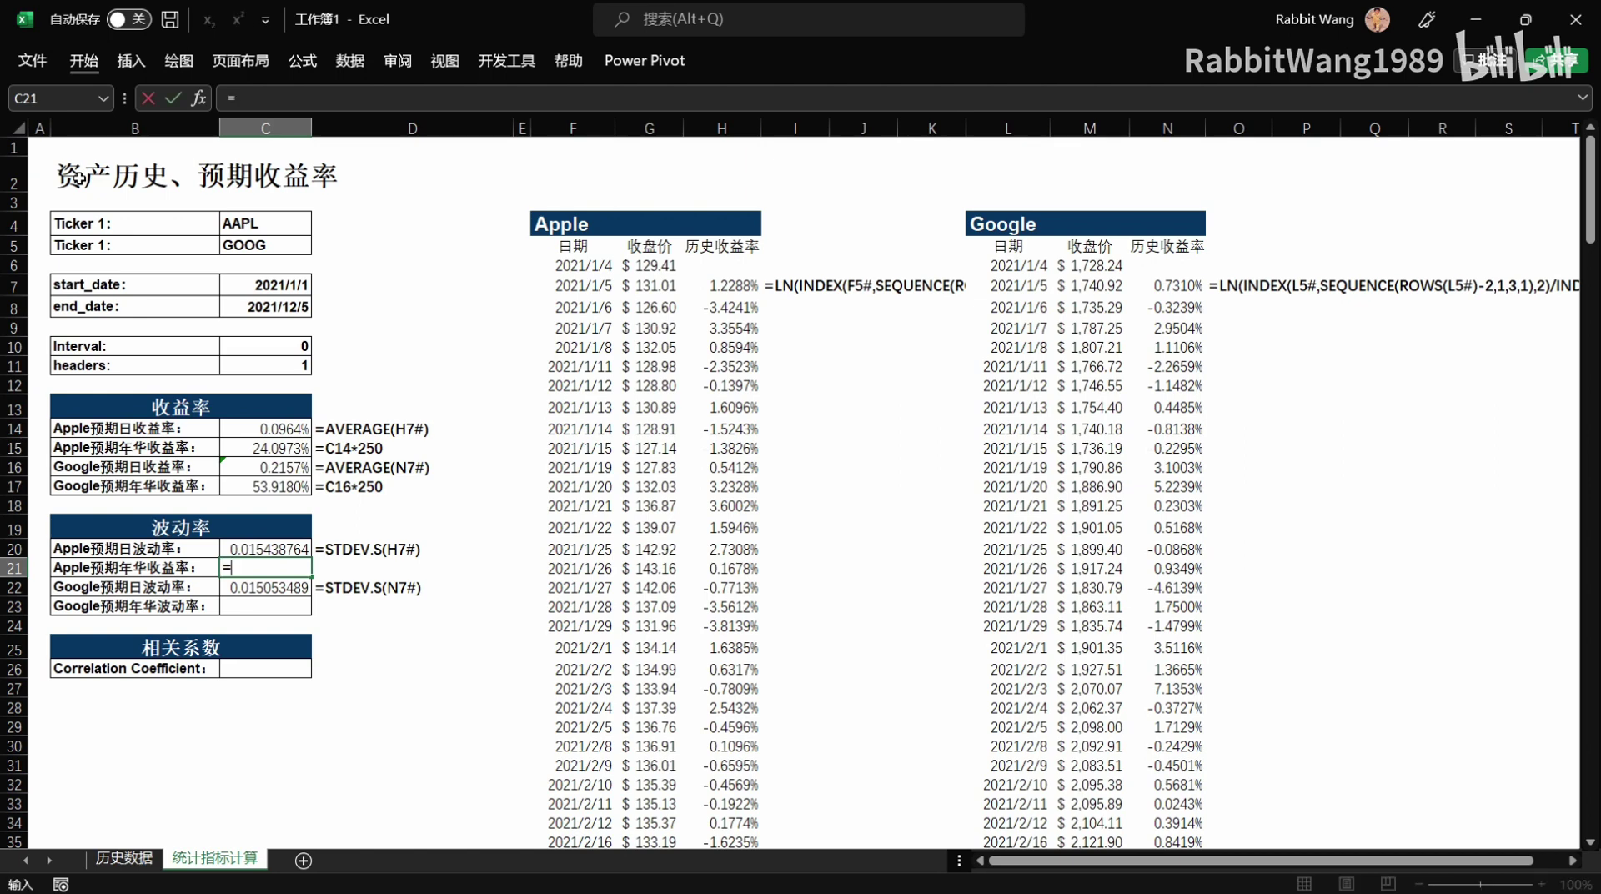
key(Up)
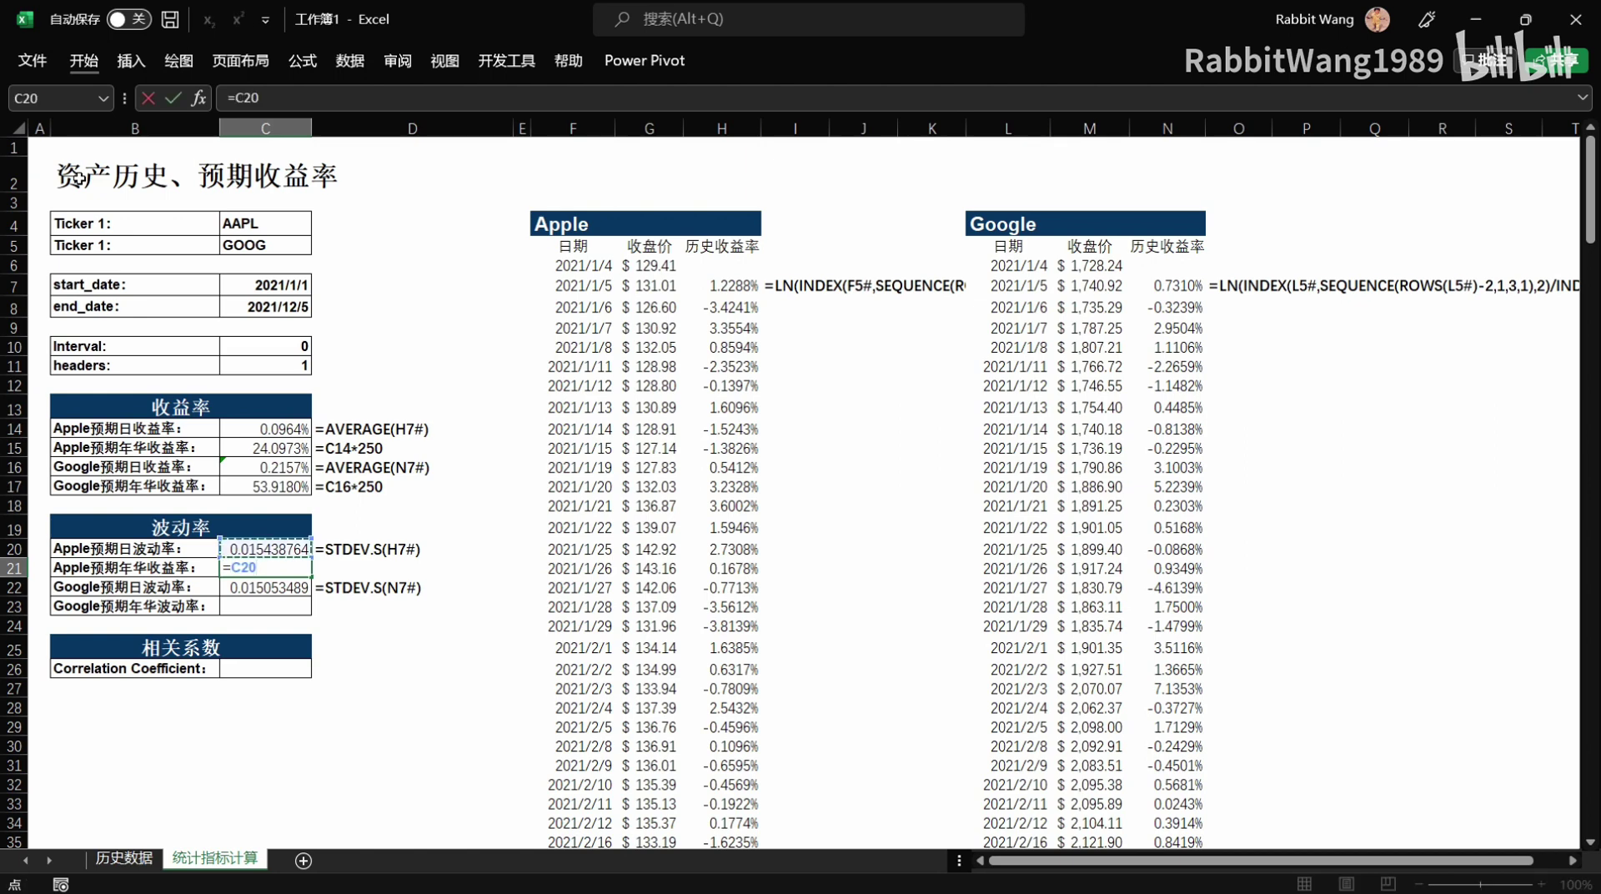
text(*sq)
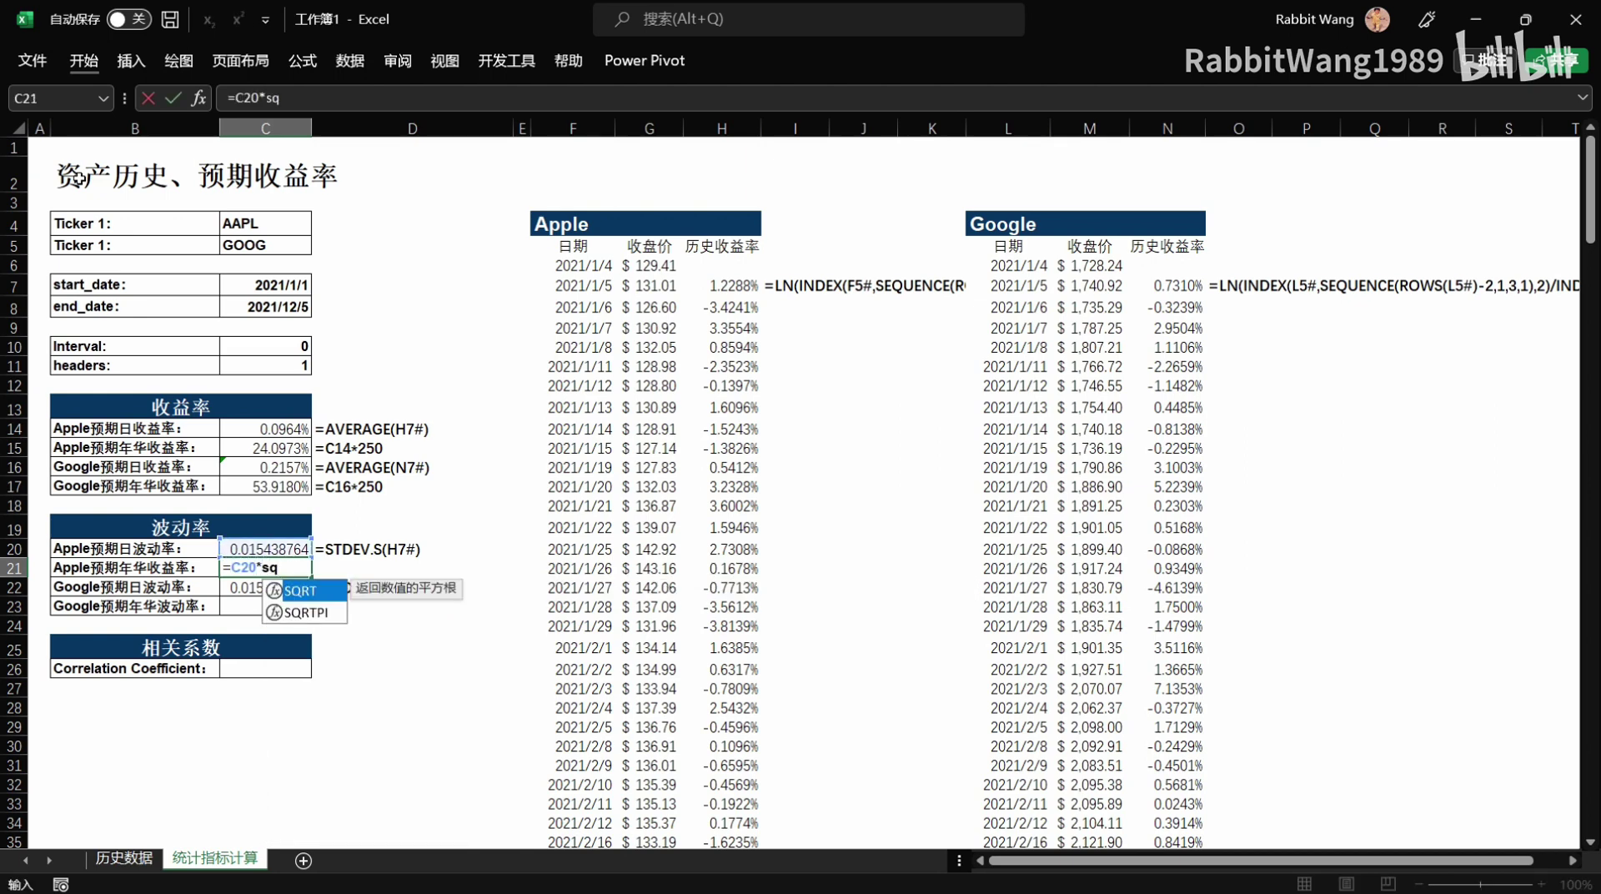
key(Tab)
text(250))
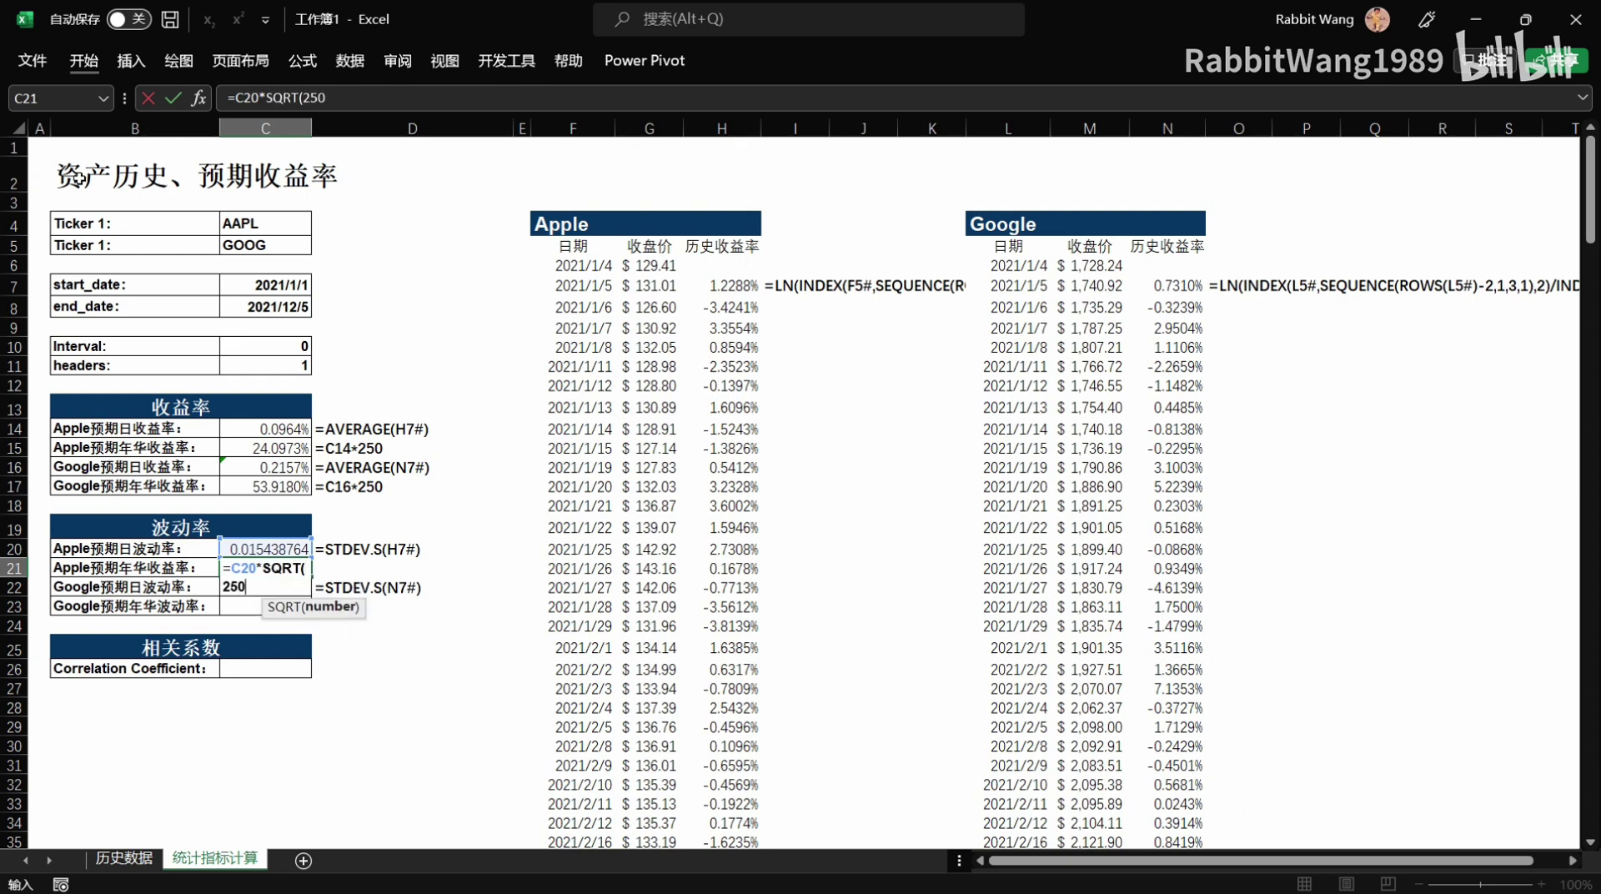
key(Return)
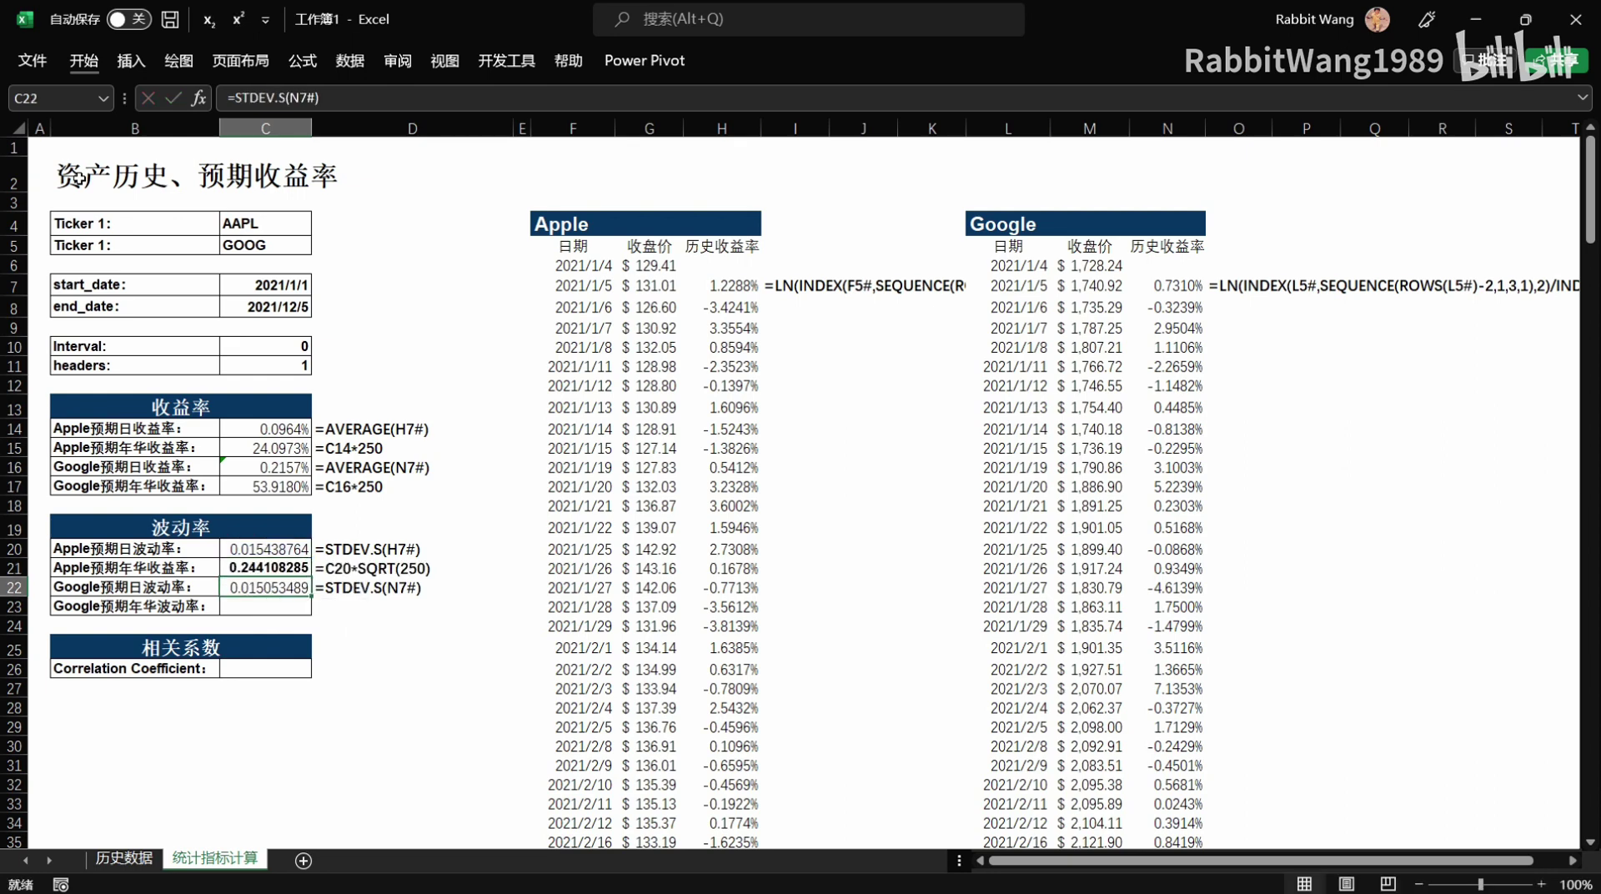
Unbold C21 and copy its formula to C23 for Google's annual volatility, 0.238016555.
click(265, 567)
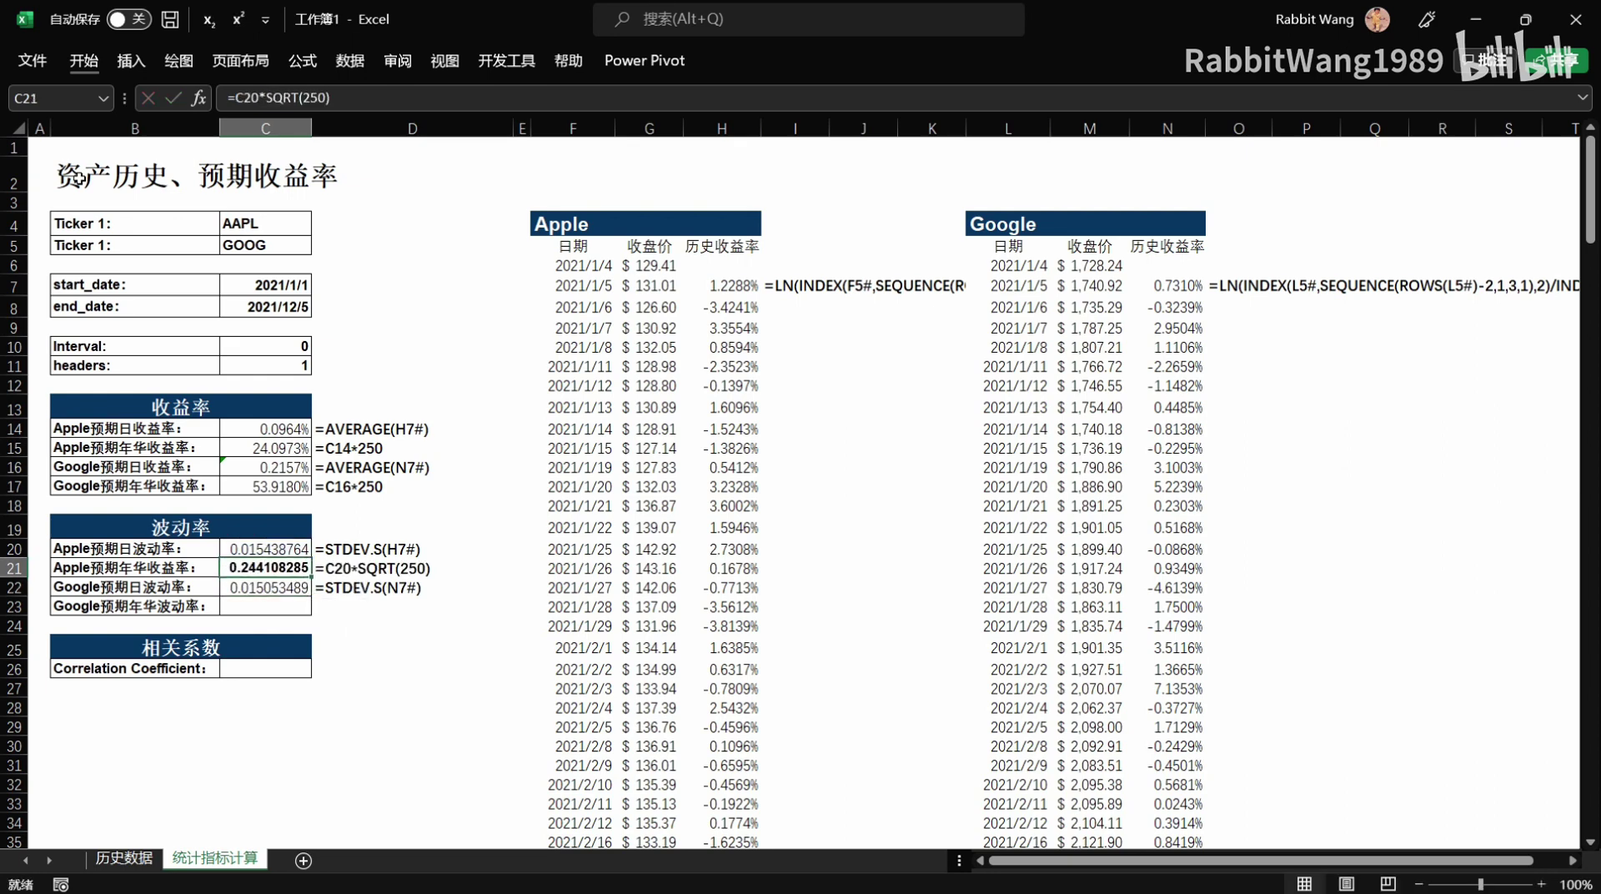
key(ctrl+b)
key(ctrl+c)
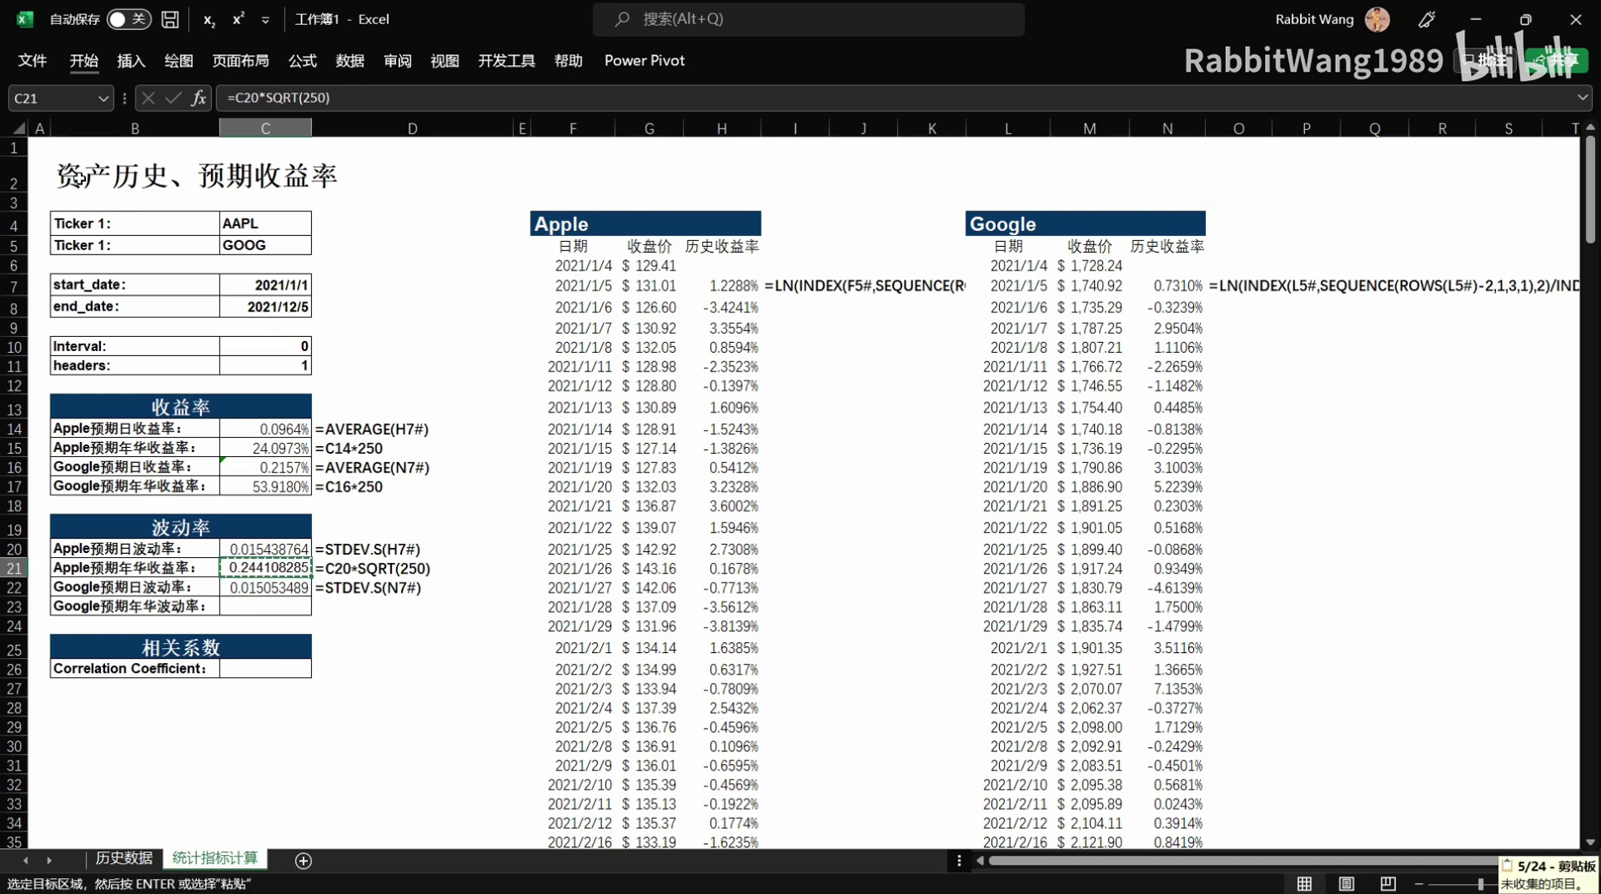
key(Down)
key(Down)
key(ctrl+v)
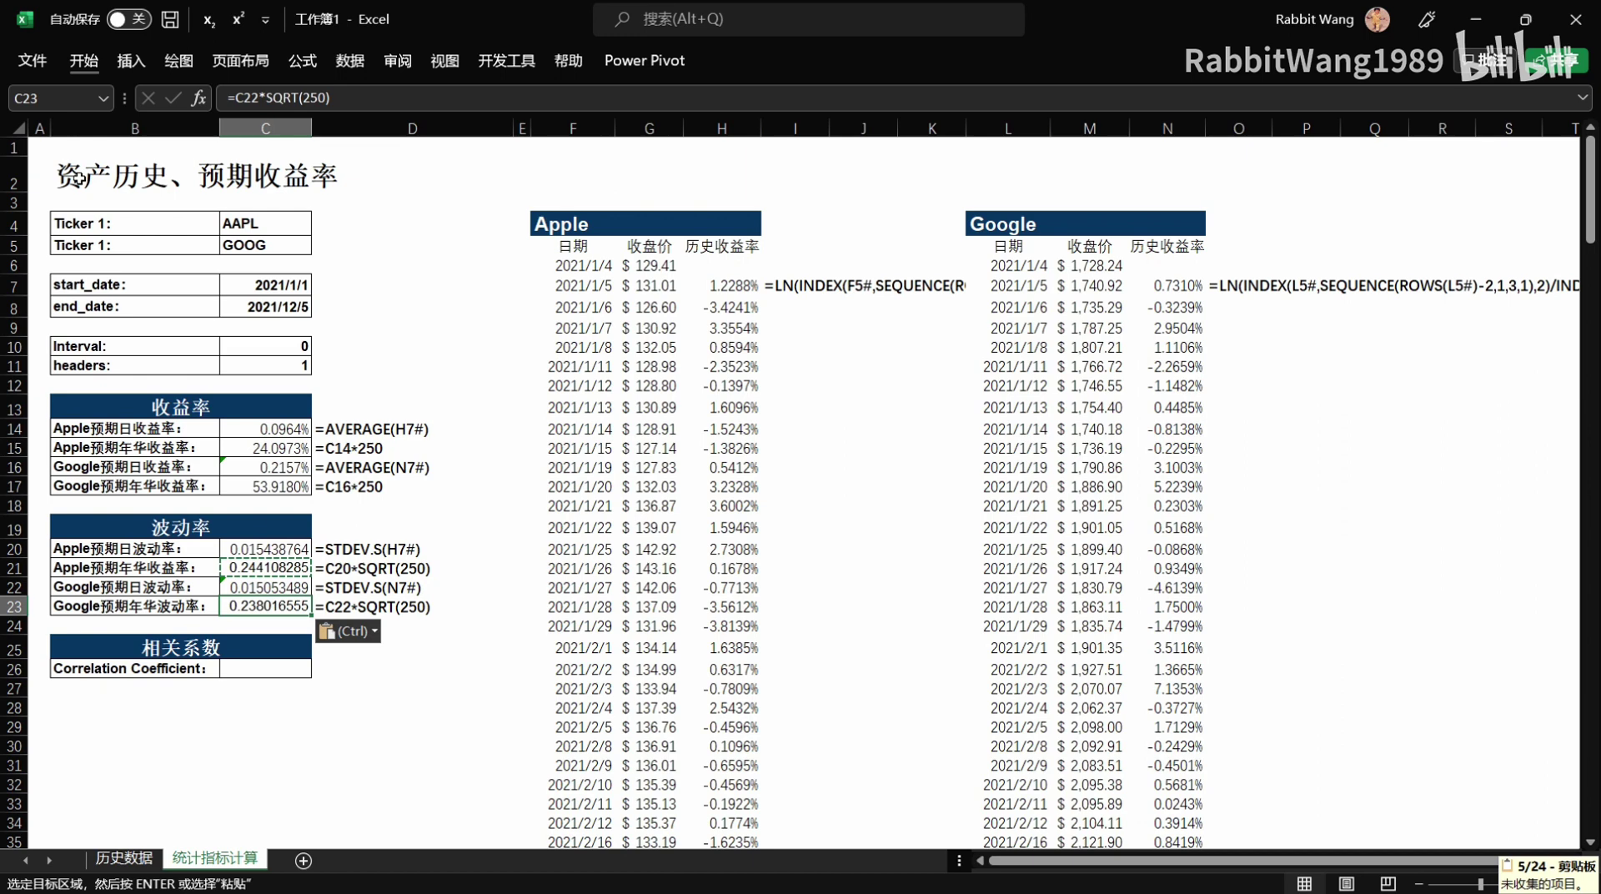
Format C20:C23 as Percentage with 4 decimal places.
drag(265, 548, 275, 606)
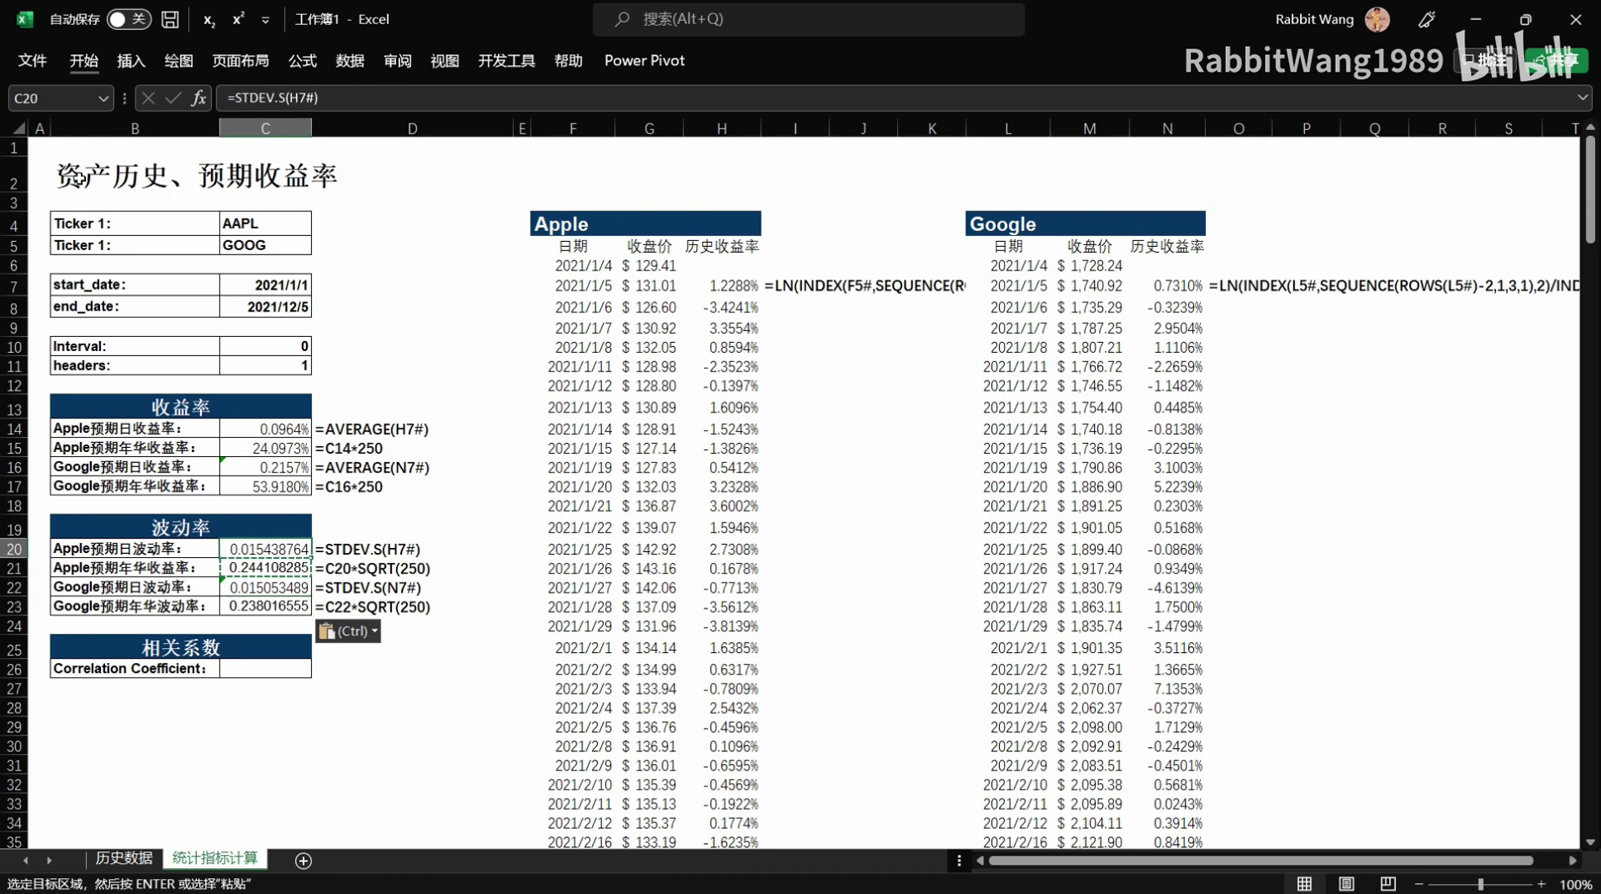
key(Escape)
key(ctrl+1)
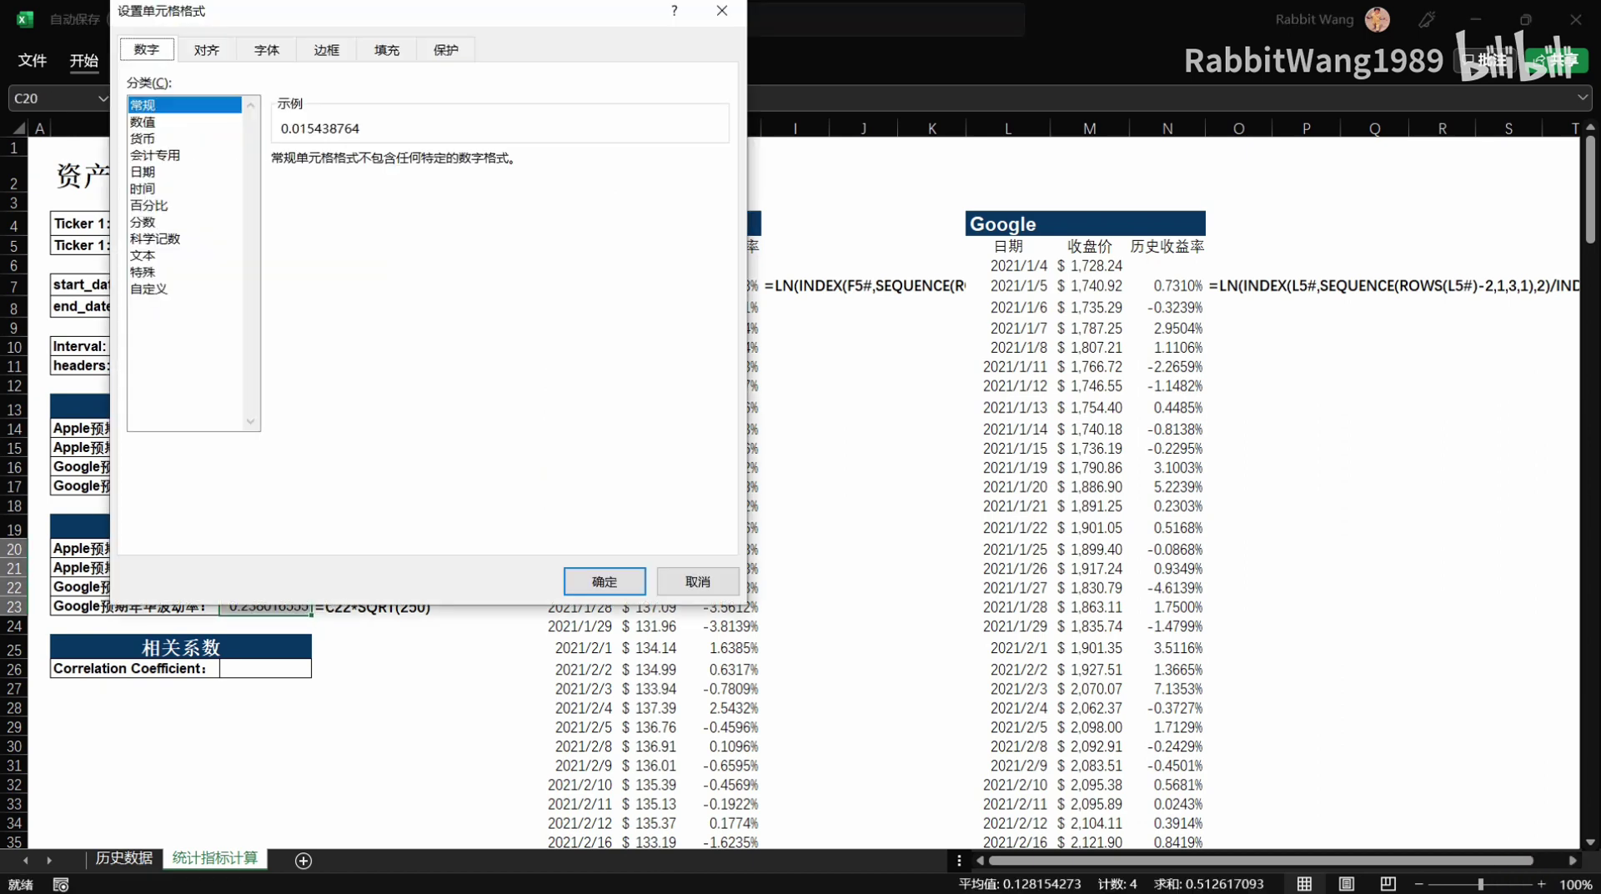
click(150, 205)
double_click(412, 155)
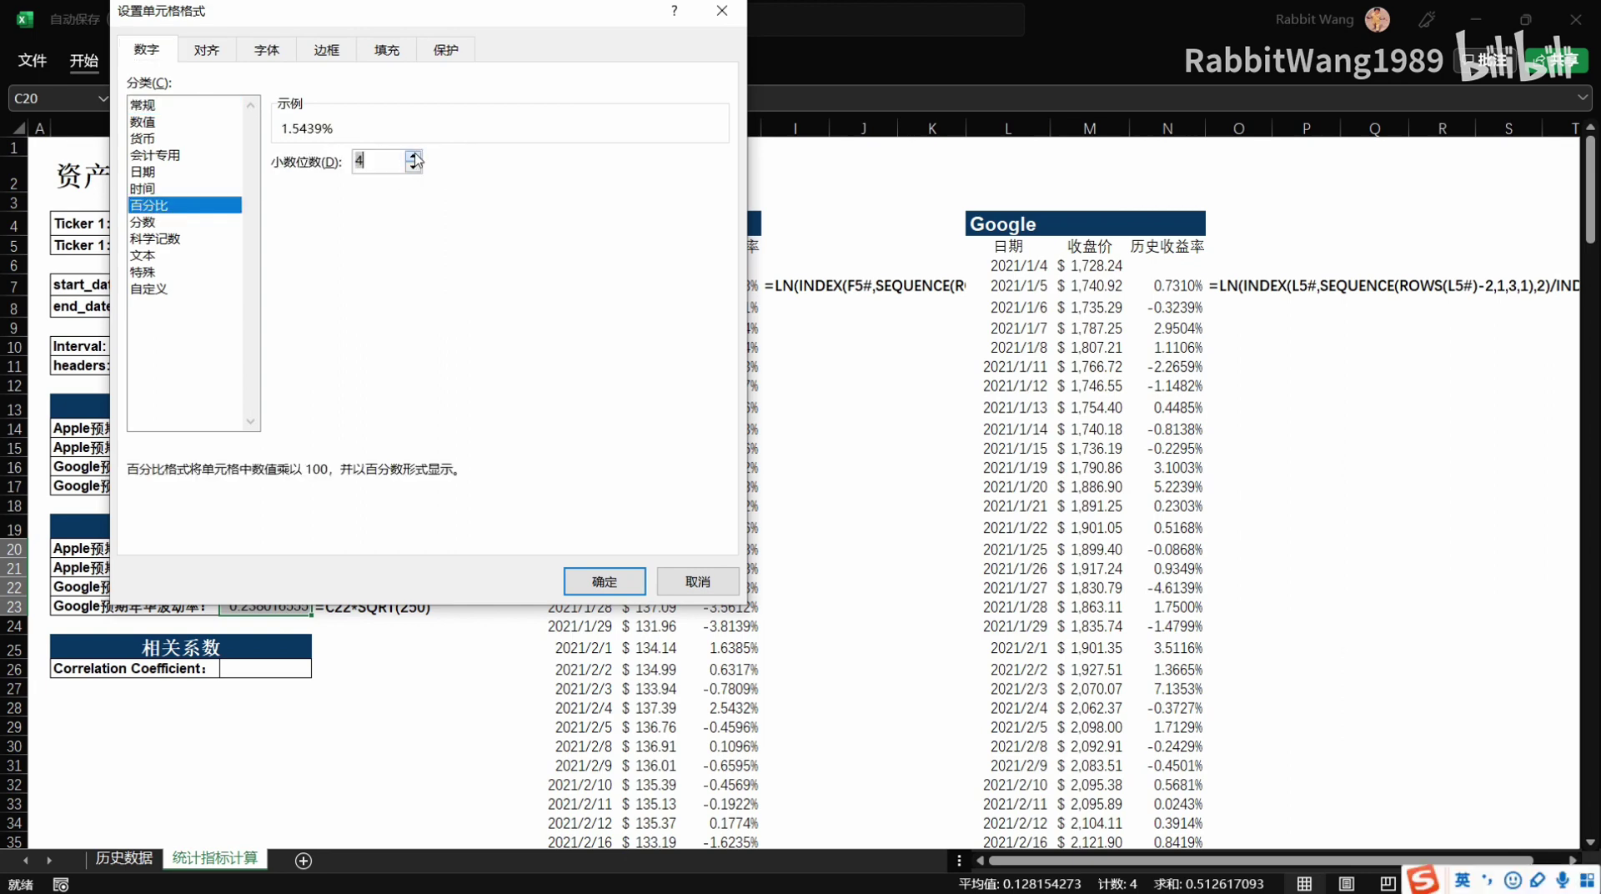
click(604, 581)
click(382, 708)
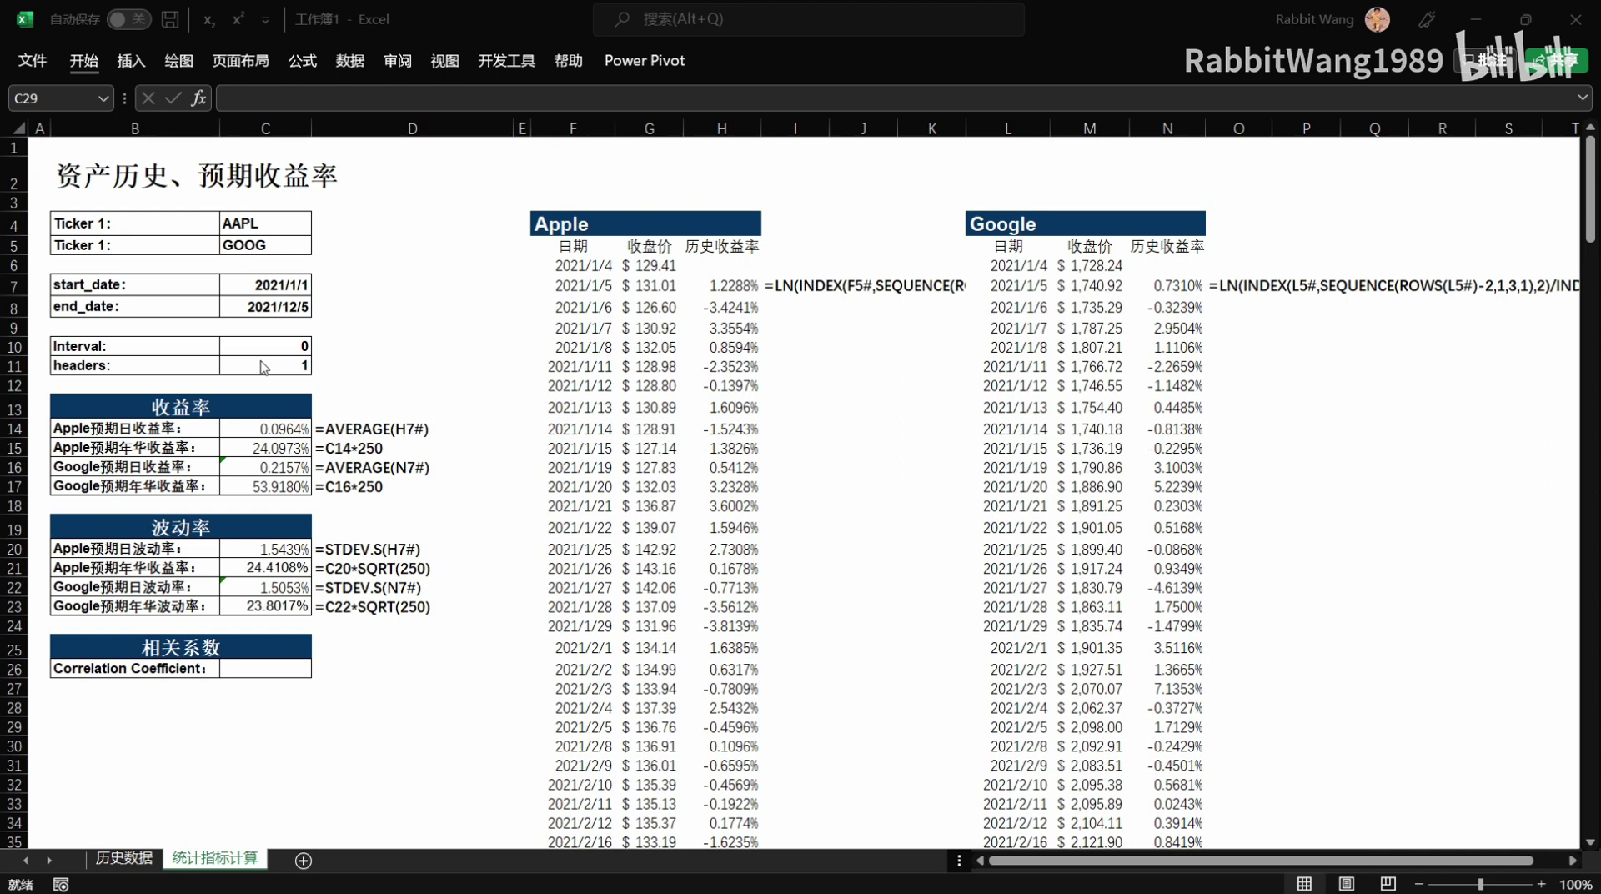
Enter =CORREL(H7#,N7#) in C26 to correlate Apple and Google daily log returns (0.528781611).
click(265, 668)
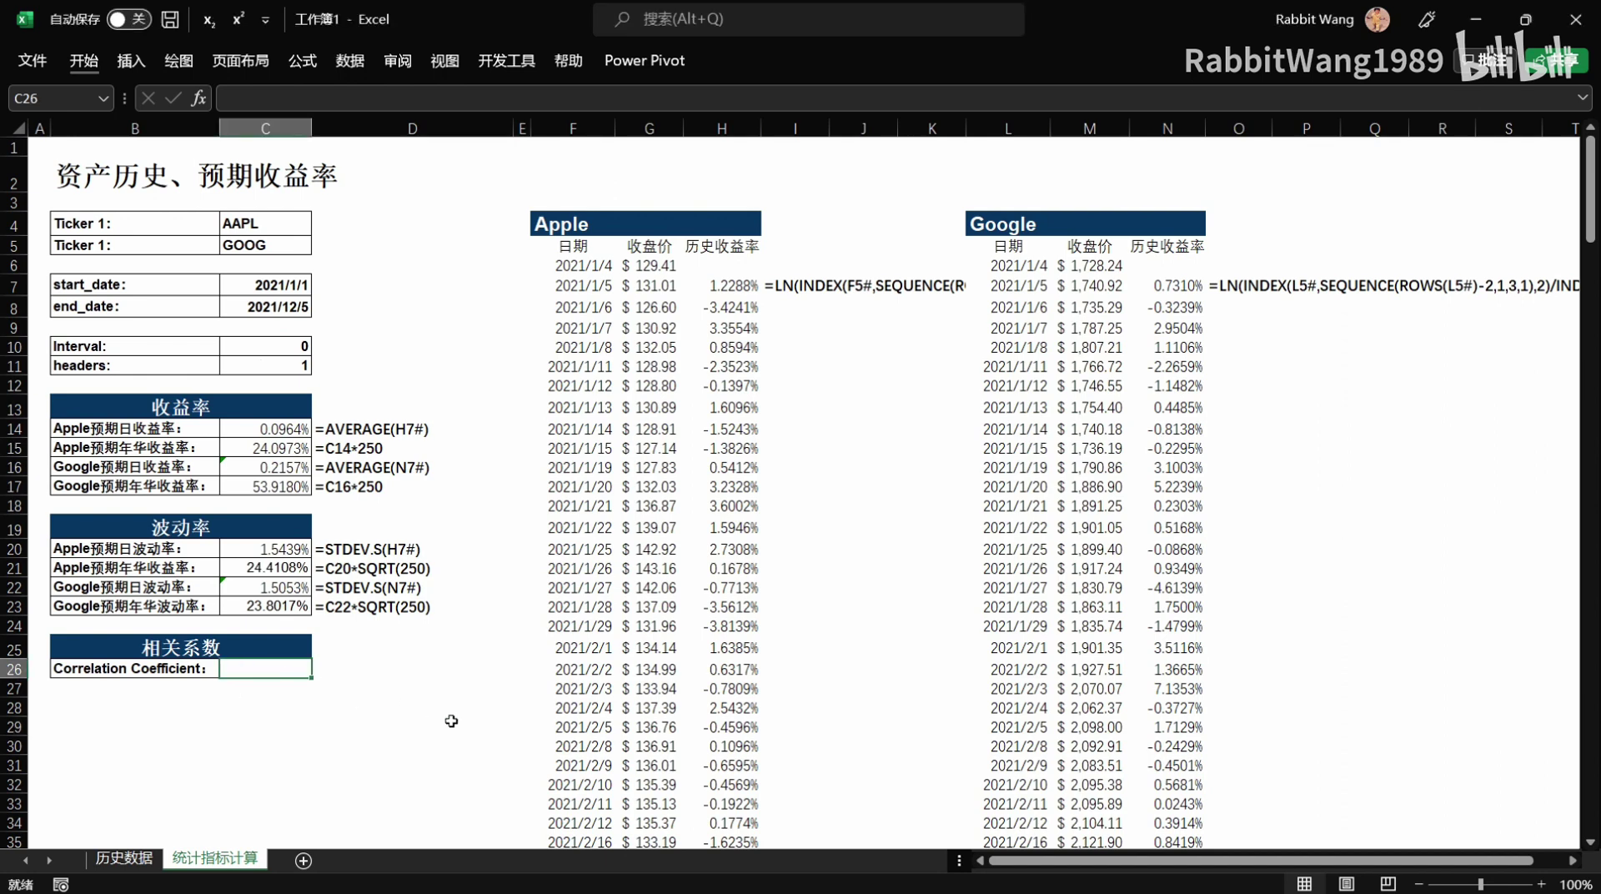
text(=)
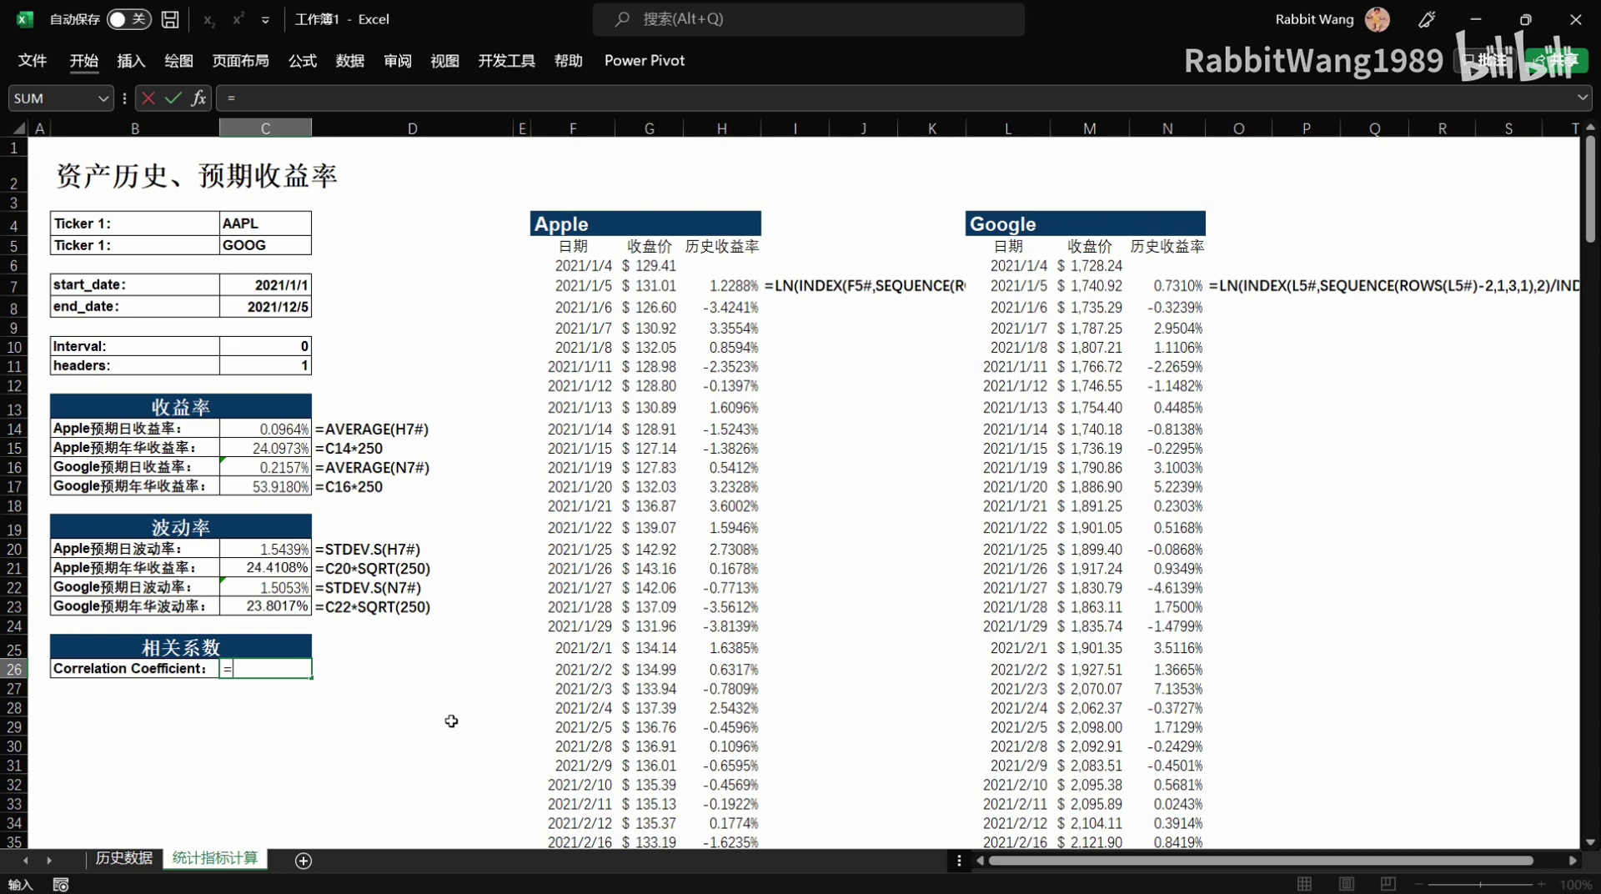
text(corr)
key(Tab)
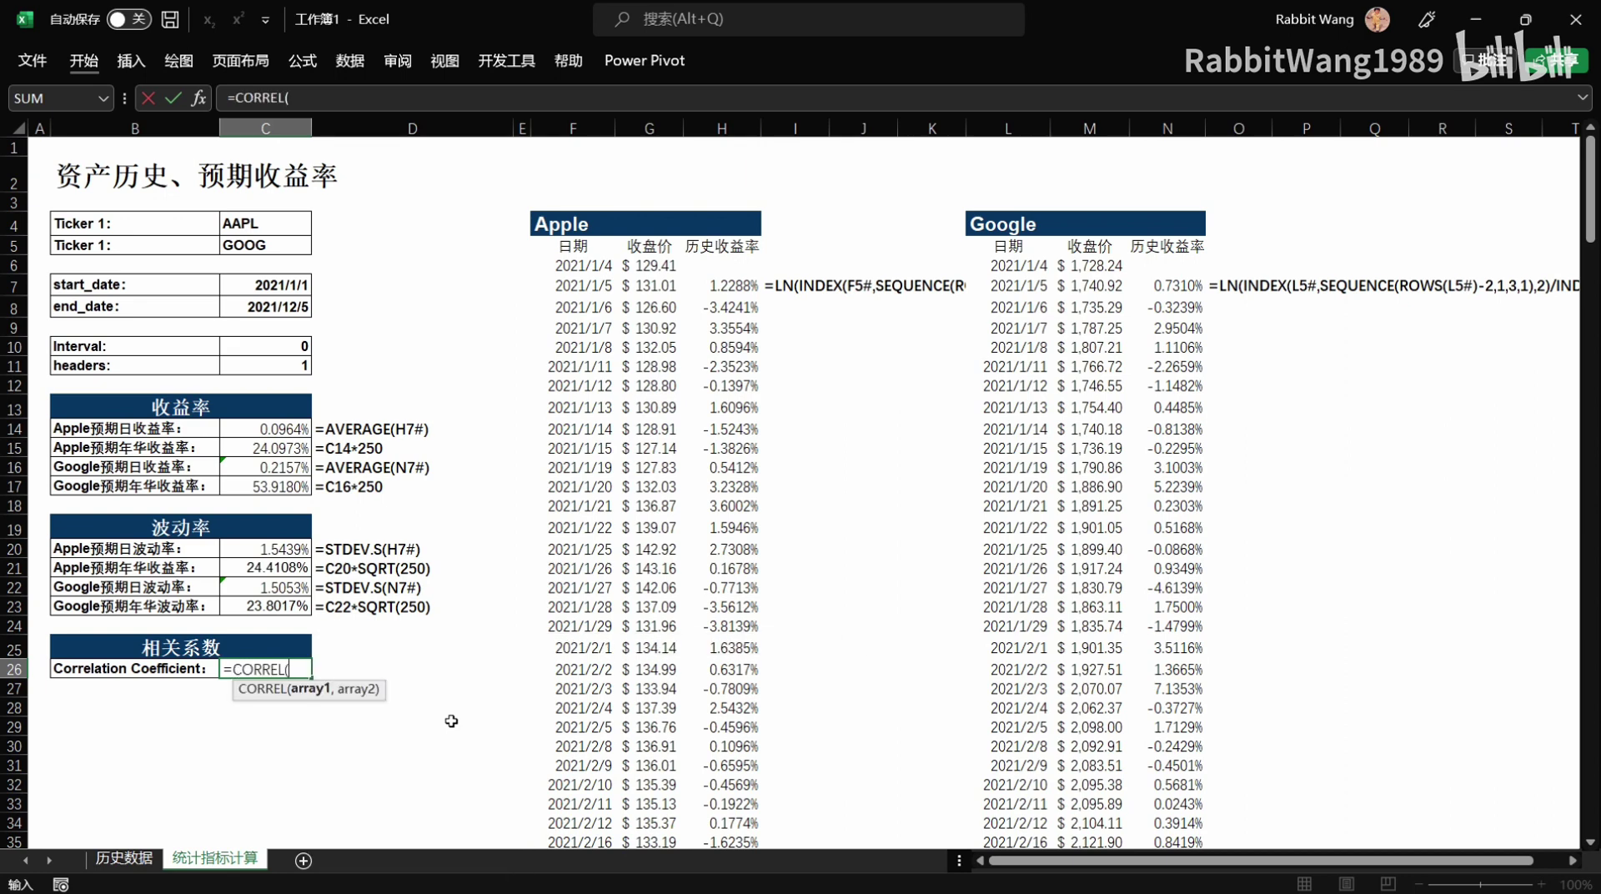
key(Right)
key(Right)
key(Right)
key(Right)
key(ctrl+Up)
key(ctrl+Up)
key(Down)
key(Down)
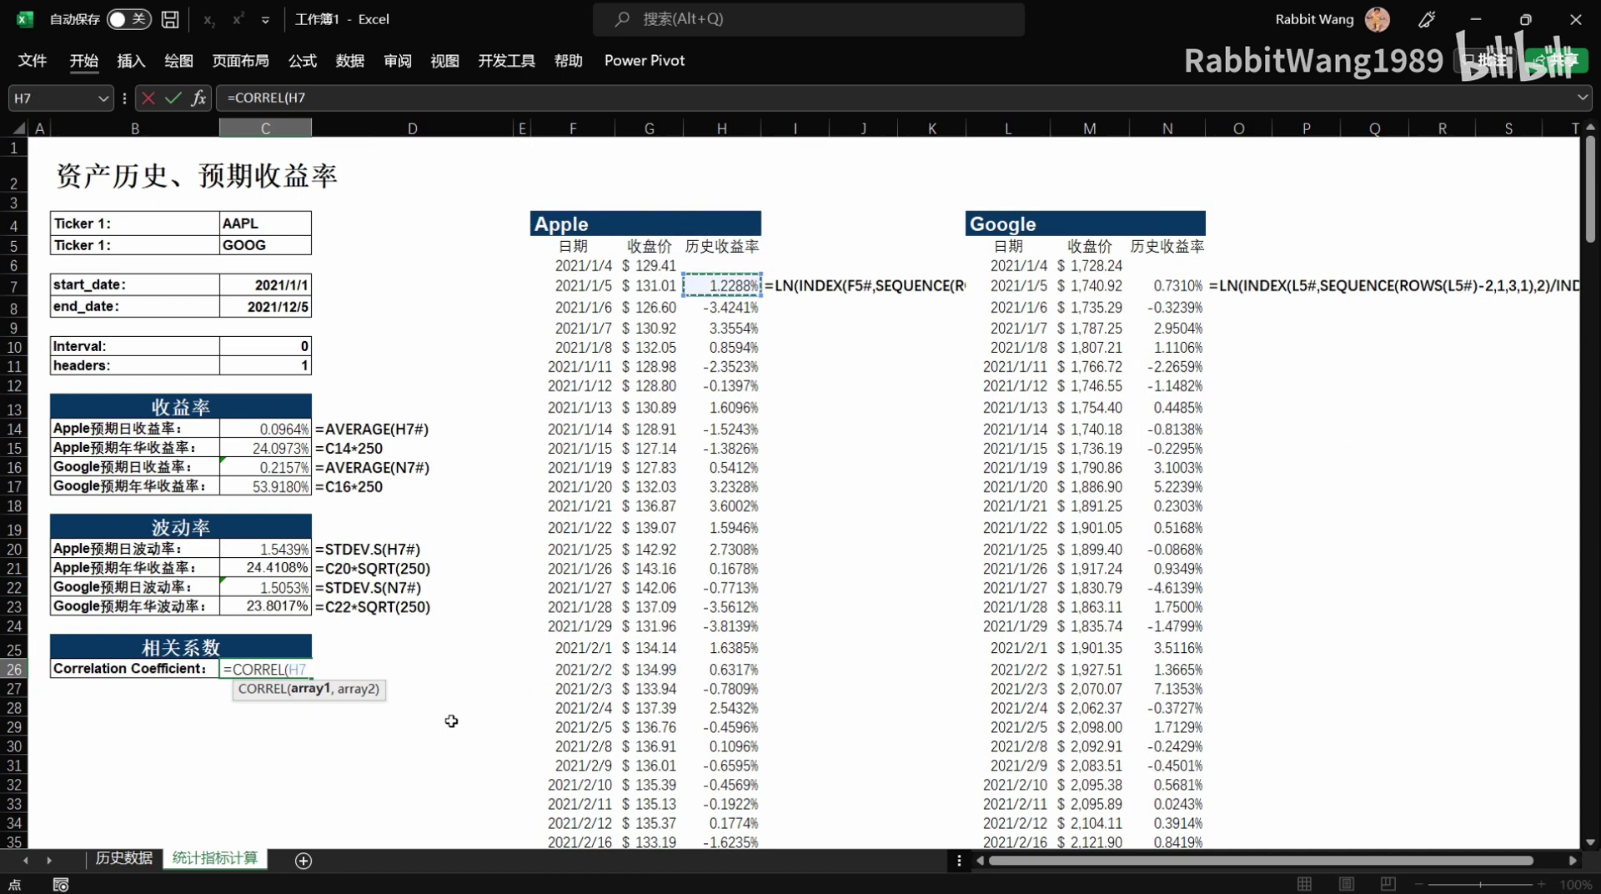
text(#,)
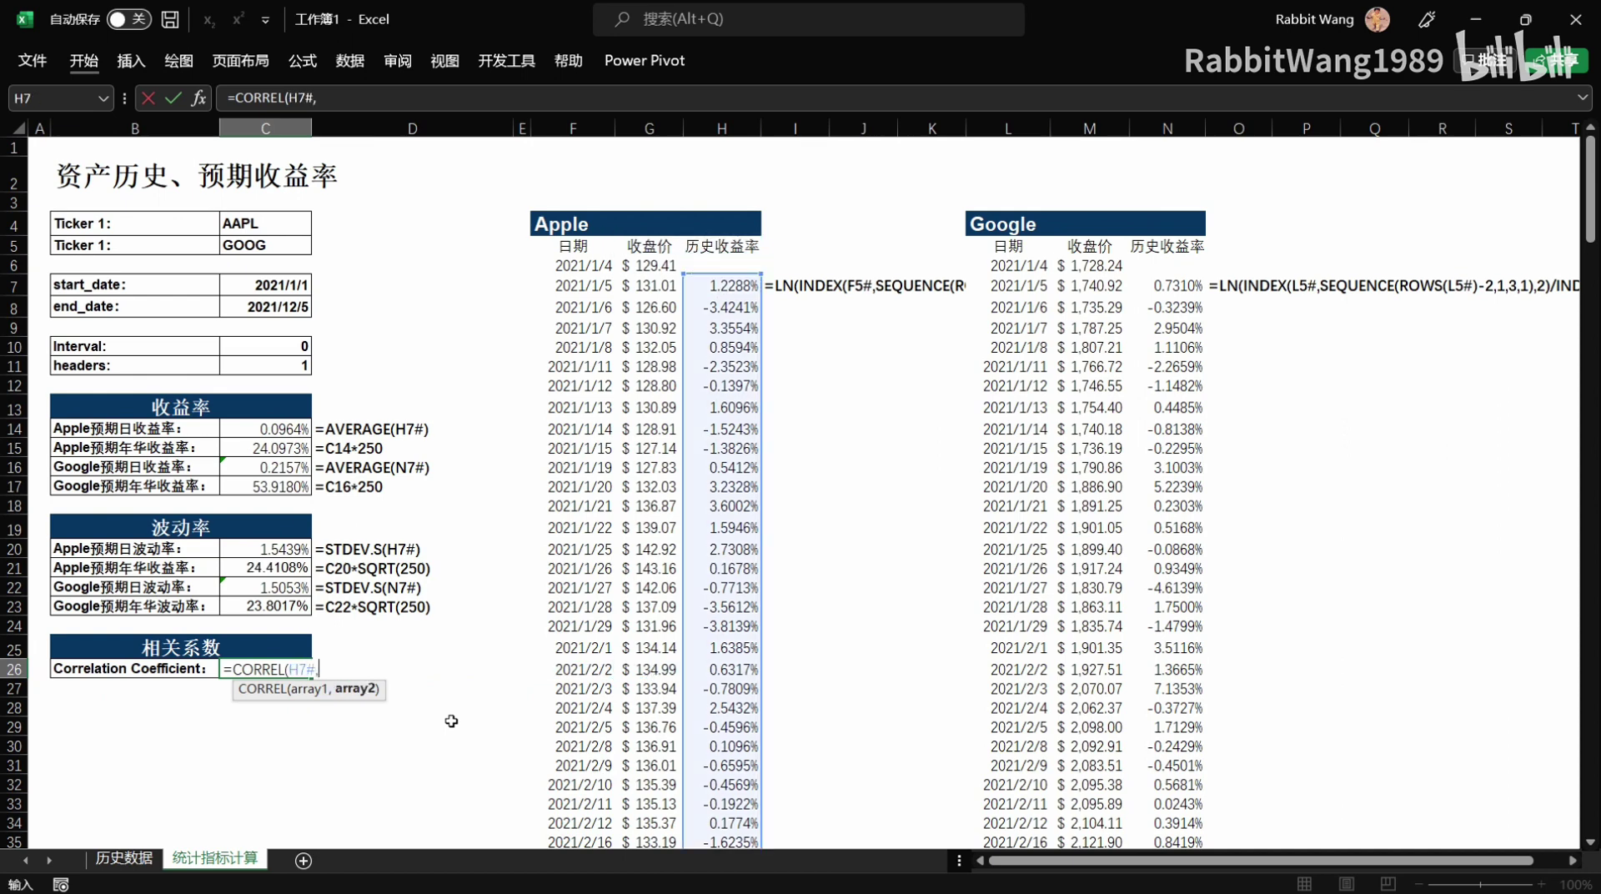
key(Right)
key(Right)
key(Right)
key(Right)
key(Right)
key(Right)
key(Right)
key(Right)
key(Right)
key(Right)
key(ctrl+Up)
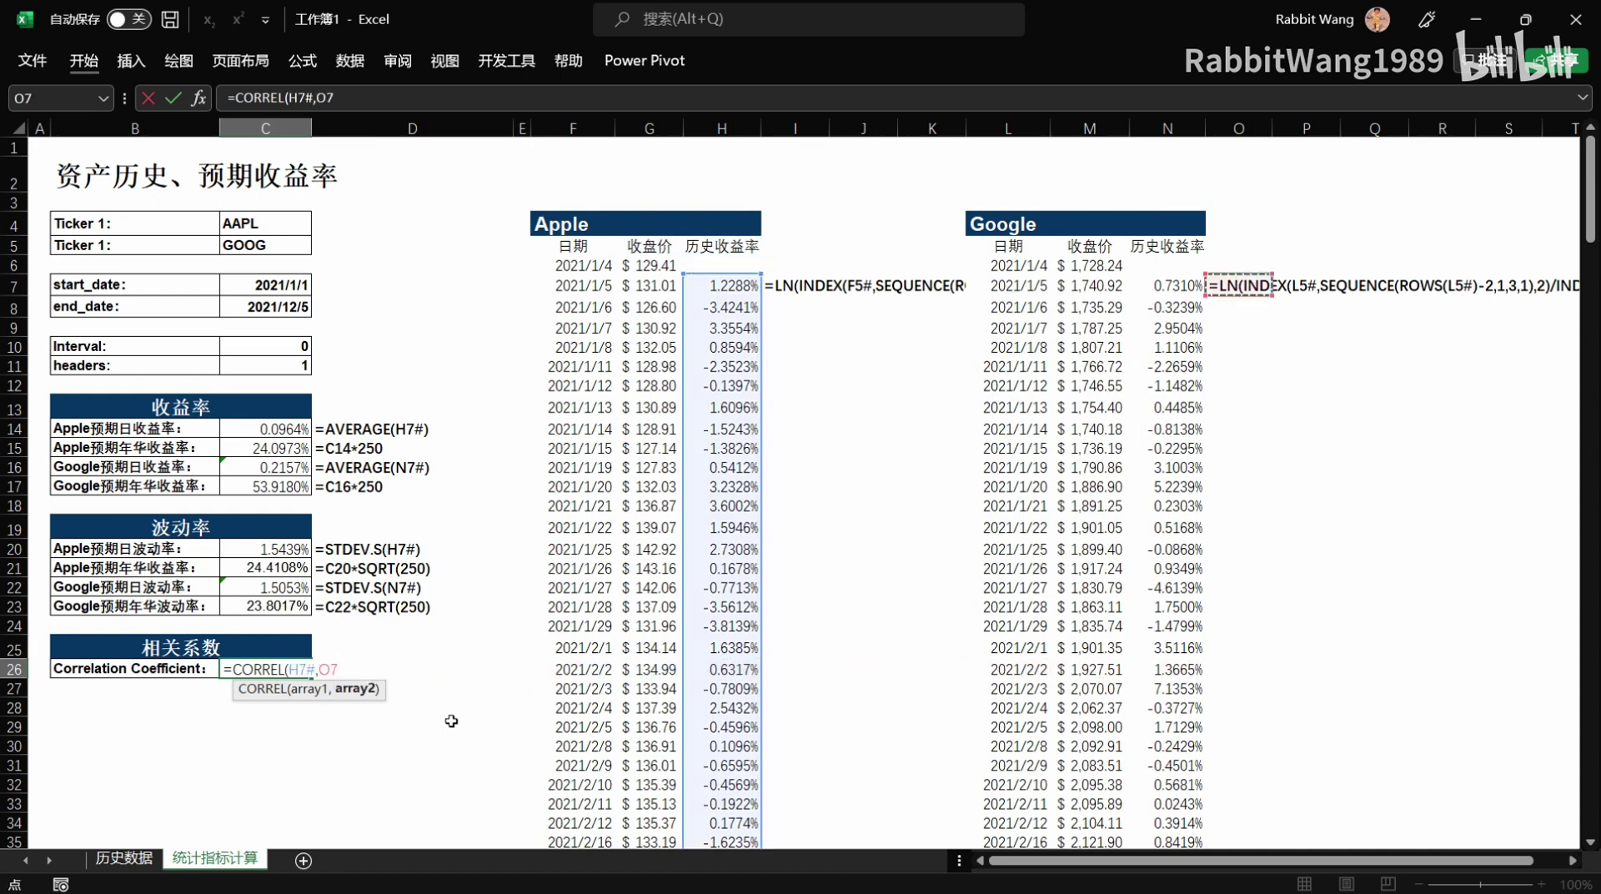
key(Left)
text(#)
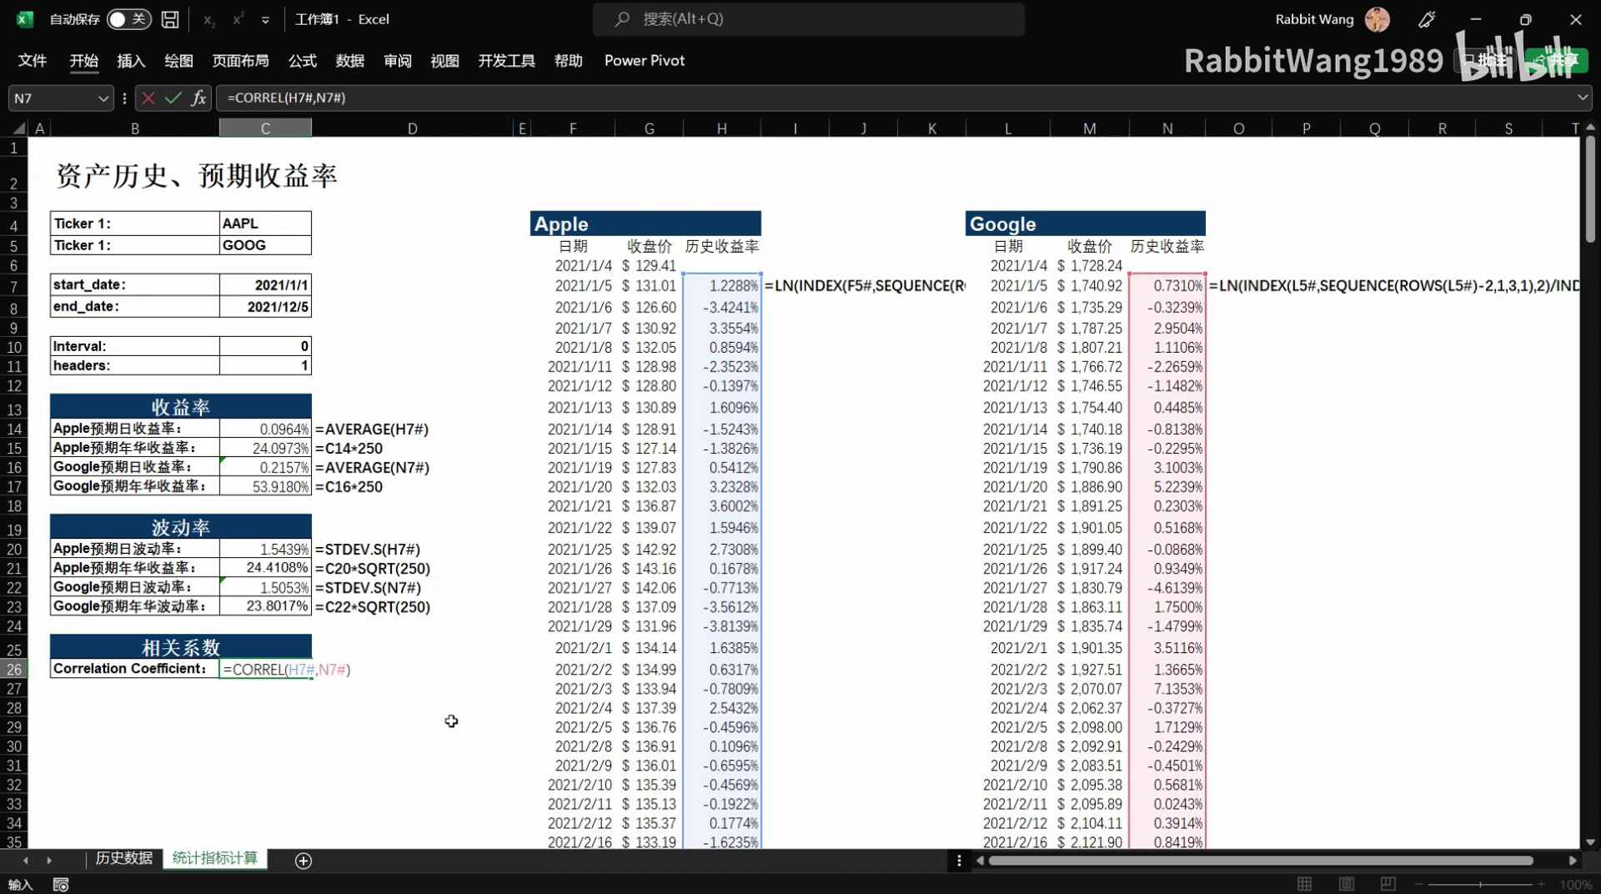
key(Return)
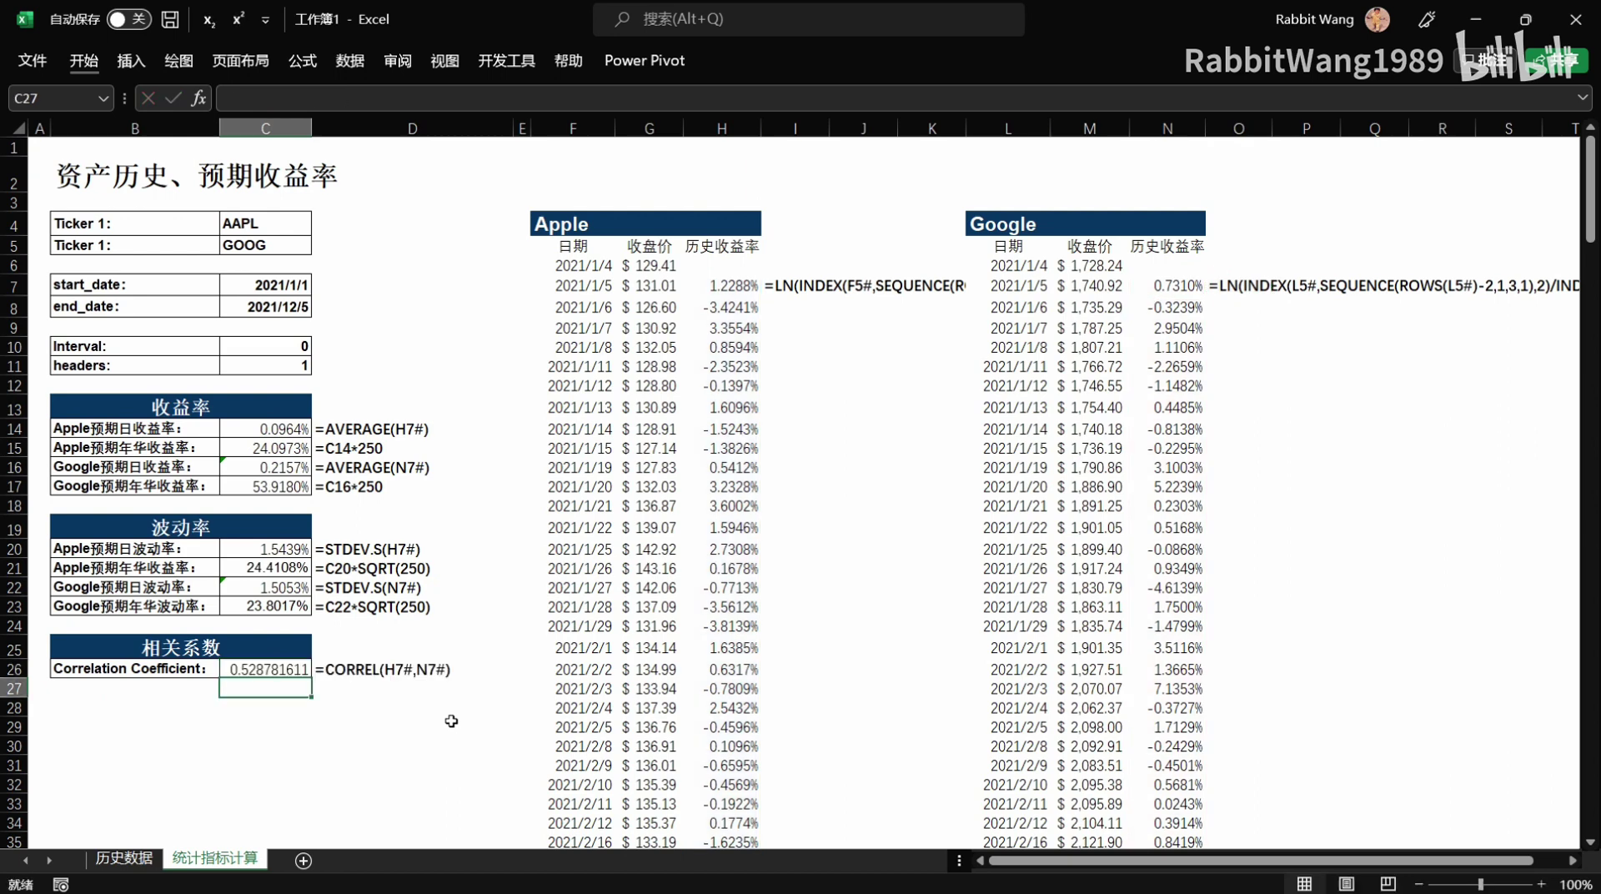
key(Up)
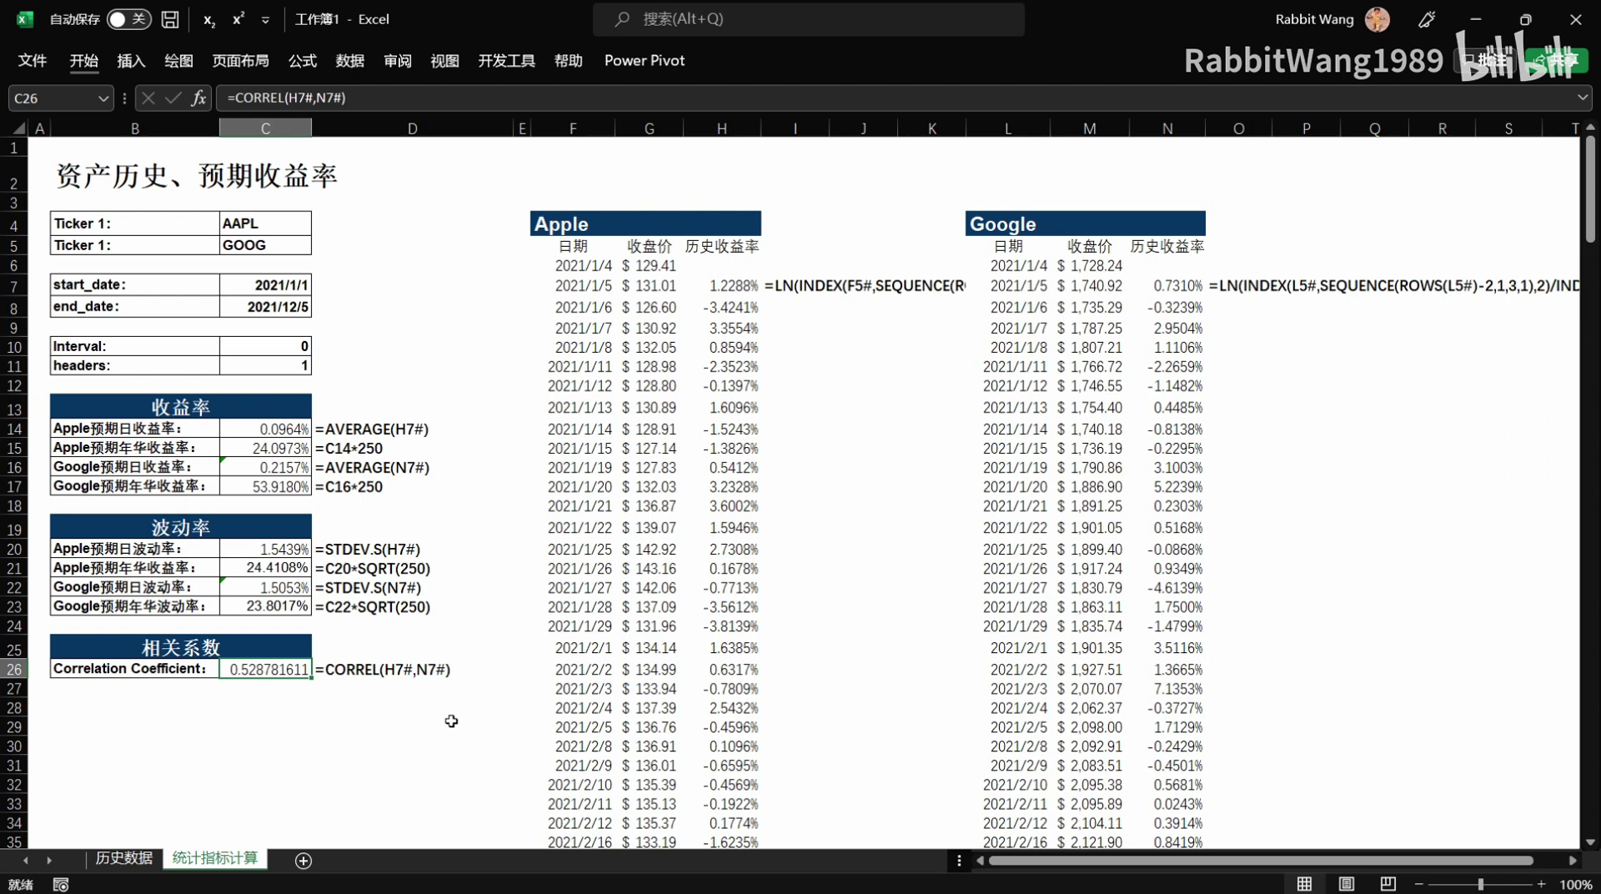